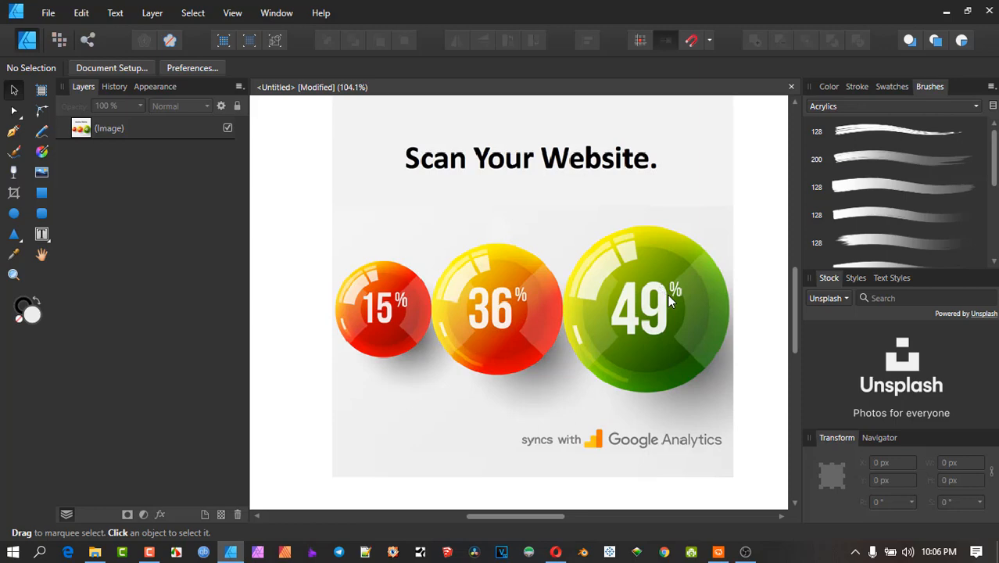
Lock the reference image layer so it cannot be moved
{"action": "mouse_move", "coordinate": [674, 300]}
{"action": "left_mouse_down"}
{"action": "mouse_move", "coordinate": [637, 293]}
{"action": "mouse_move", "coordinate": [668, 295]}
{"action": "left_mouse_up"}
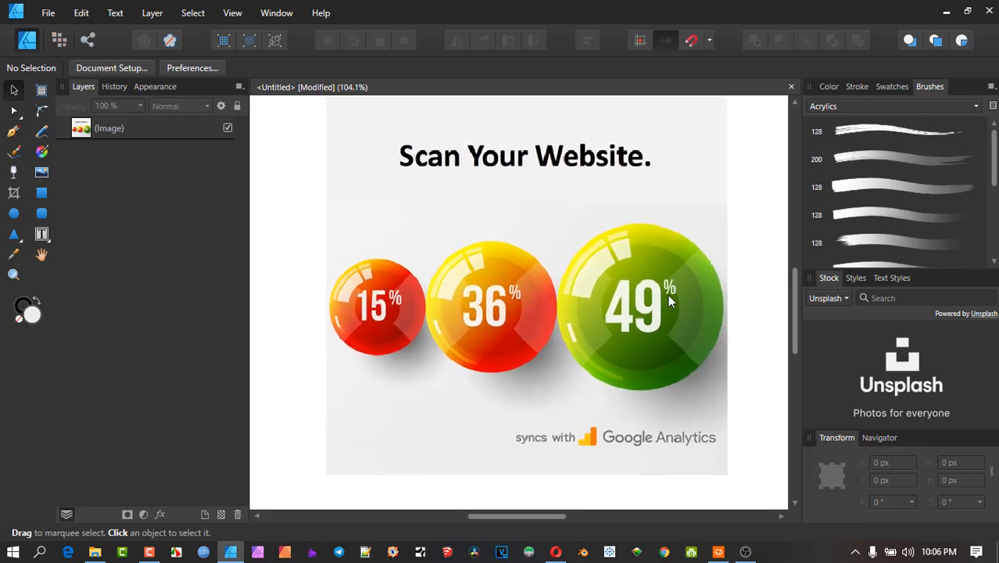
{"action": "scroll", "coordinate": [668, 292], "scroll_direction": "up", "scroll_amount": 4}
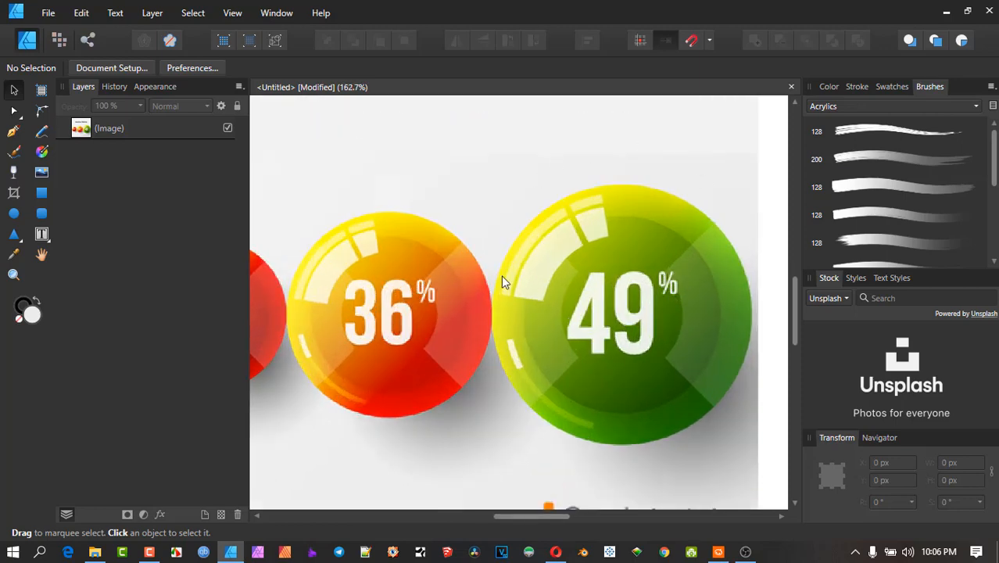
{"action": "scroll", "coordinate": [709, 320], "scroll_direction": "down", "scroll_amount": 2}
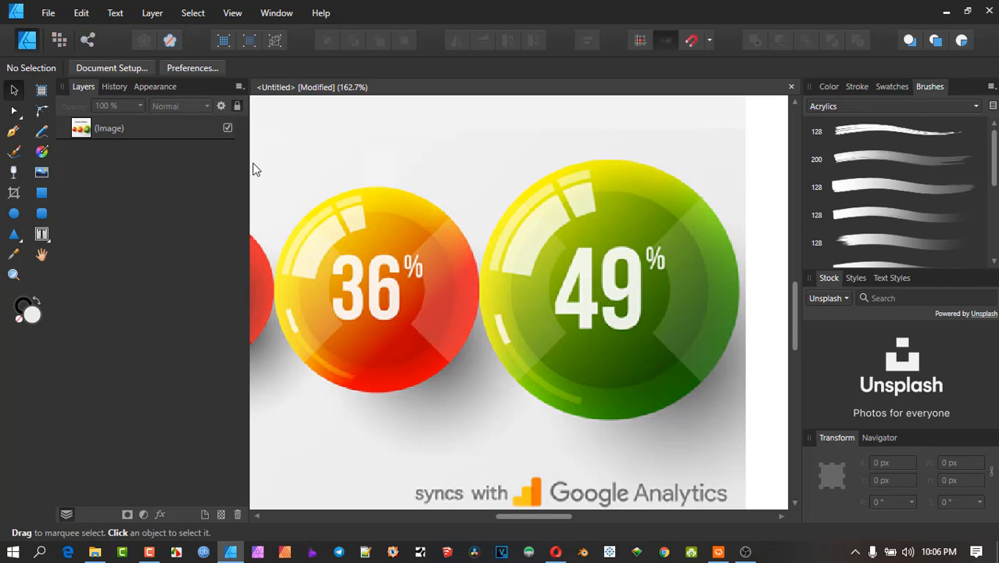
{"action": "left_click", "coordinate": [211, 133]}
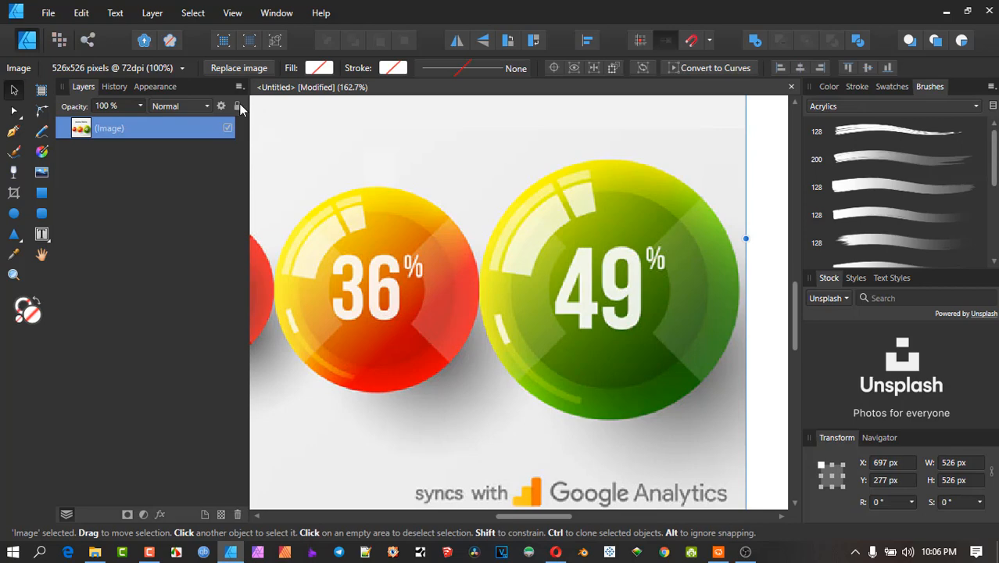
{"action": "left_click", "coordinate": [239, 106]}
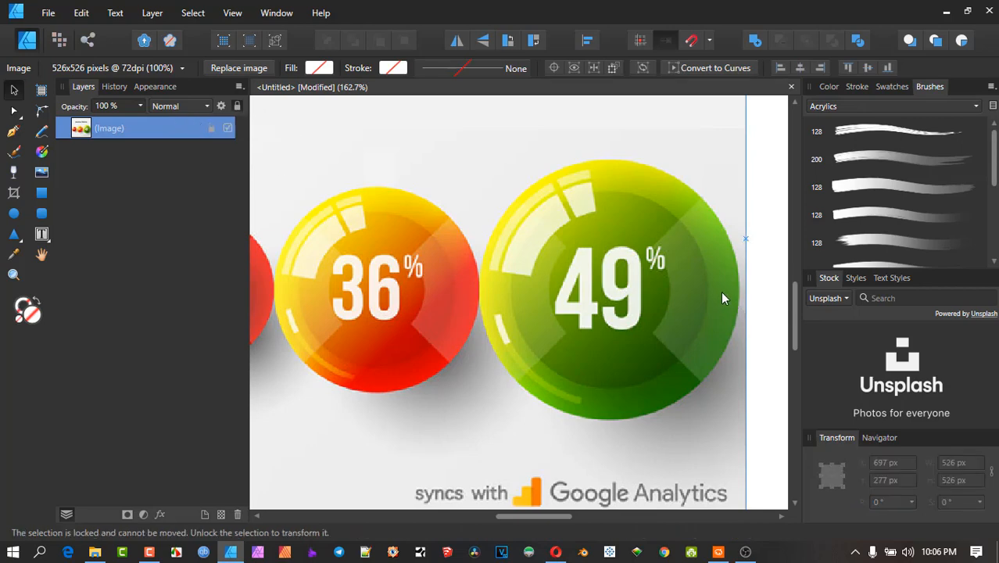
{"action": "scroll", "coordinate": [715, 288], "scroll_direction": "up", "scroll_amount": 2}
{"action": "scroll", "coordinate": [713, 289], "scroll_direction": "down", "scroll_amount": 1}
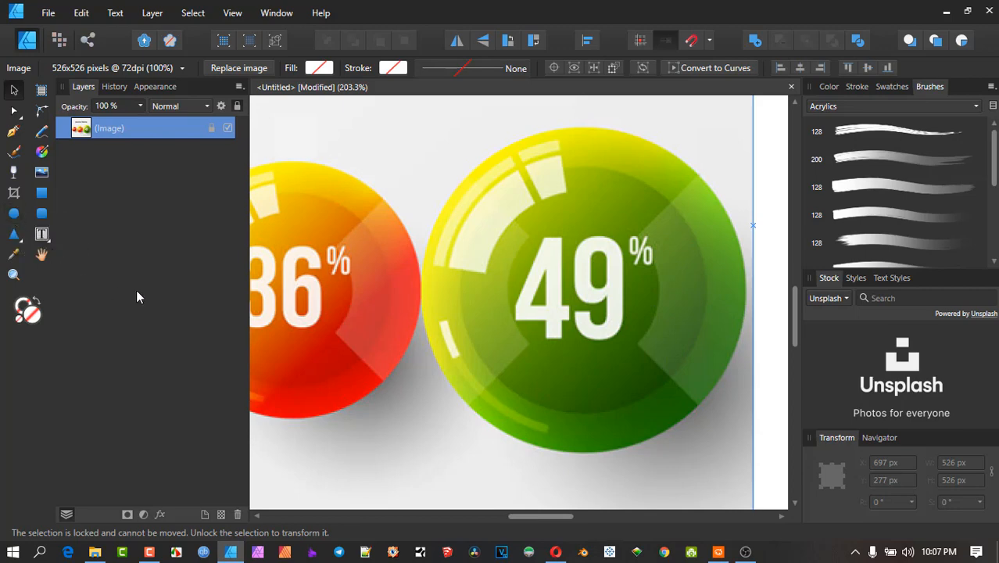
{"action": "left_click", "coordinate": [21, 241]}
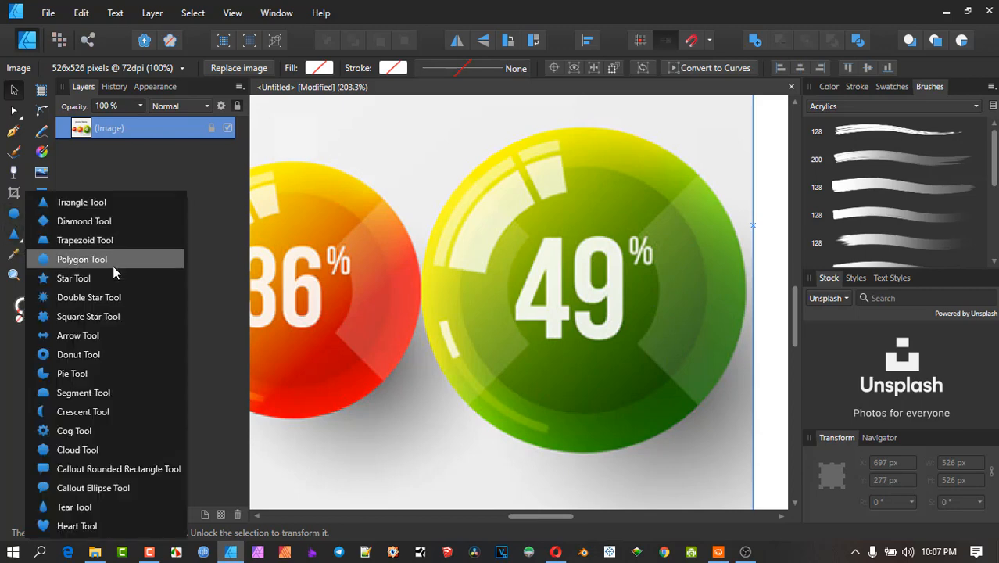
{"action": "left_click", "coordinate": [655, 117]}
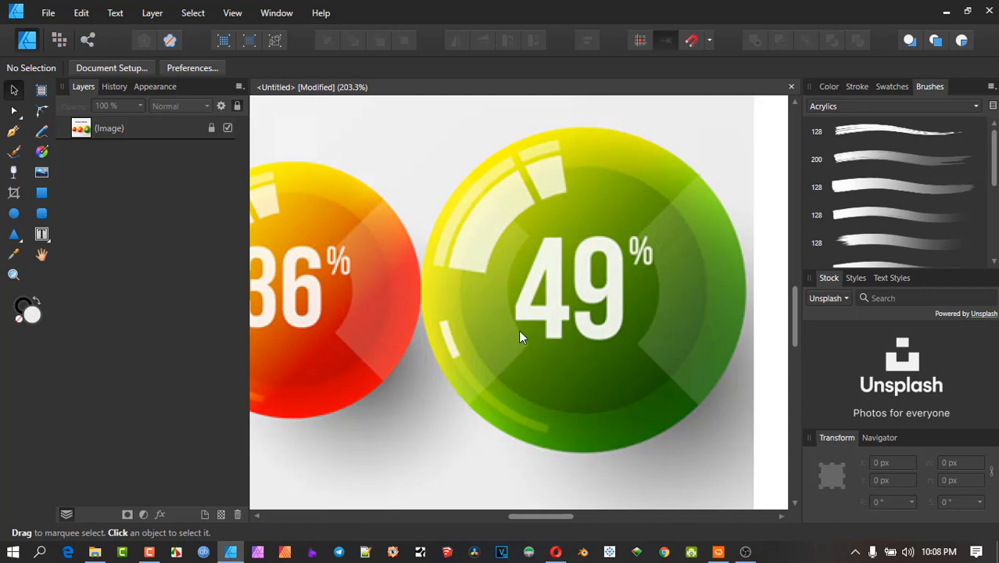
Draw a donut shape about 200 px wide over the green 49% button
{"action": "scroll", "coordinate": [550, 313], "scroll_direction": "left", "scroll_amount": 3}
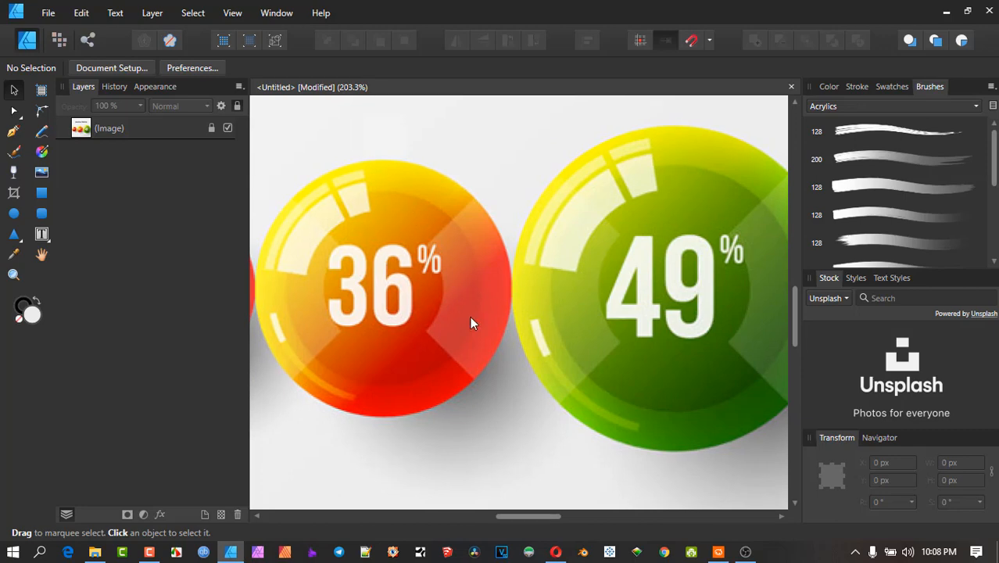
{"action": "scroll", "coordinate": [547, 317], "scroll_direction": "down", "scroll_amount": 1}
{"action": "left_click_drag", "start_coordinate": [549, 314], "coordinate": [448, 301]}
{"action": "scroll", "coordinate": [511, 289], "scroll_direction": "up", "scroll_amount": 1}
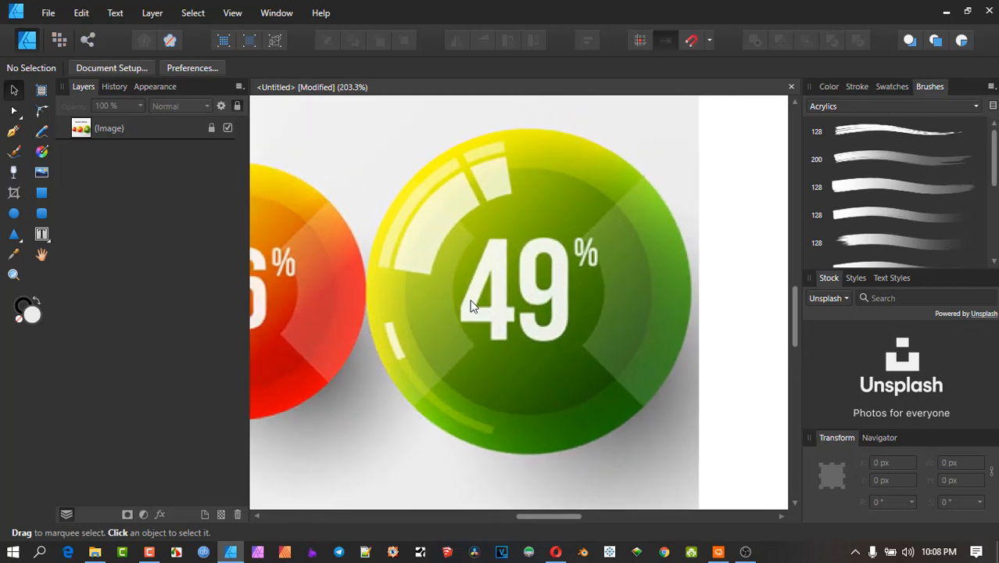
{"action": "left_click", "coordinate": [22, 238]}
{"action": "left_click", "coordinate": [99, 354]}
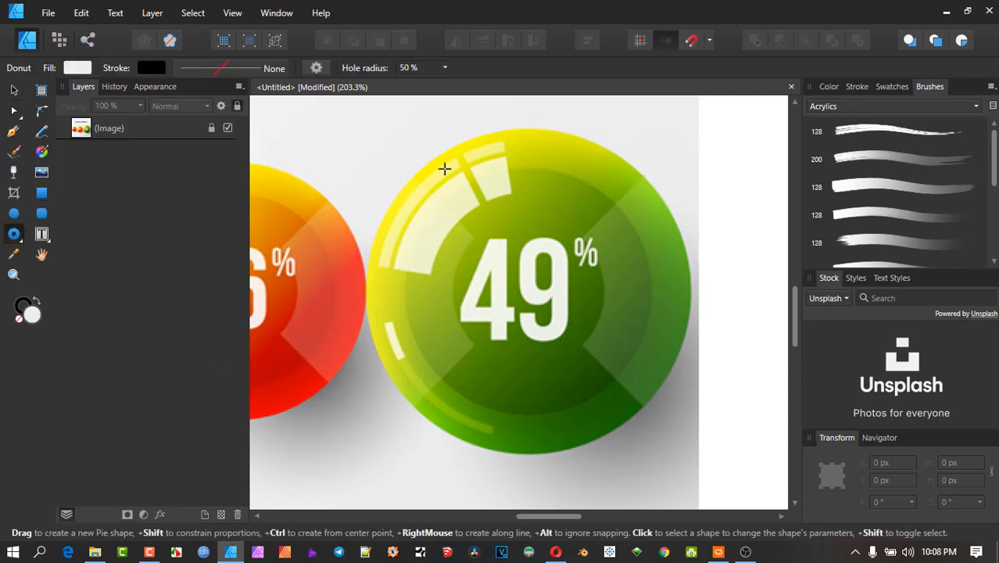
{"action": "left_click_drag", "start_coordinate": [425, 156], "coordinate": [669, 456]}
{"action": "left_click_drag", "start_coordinate": [585, 355], "coordinate": [591, 410]}
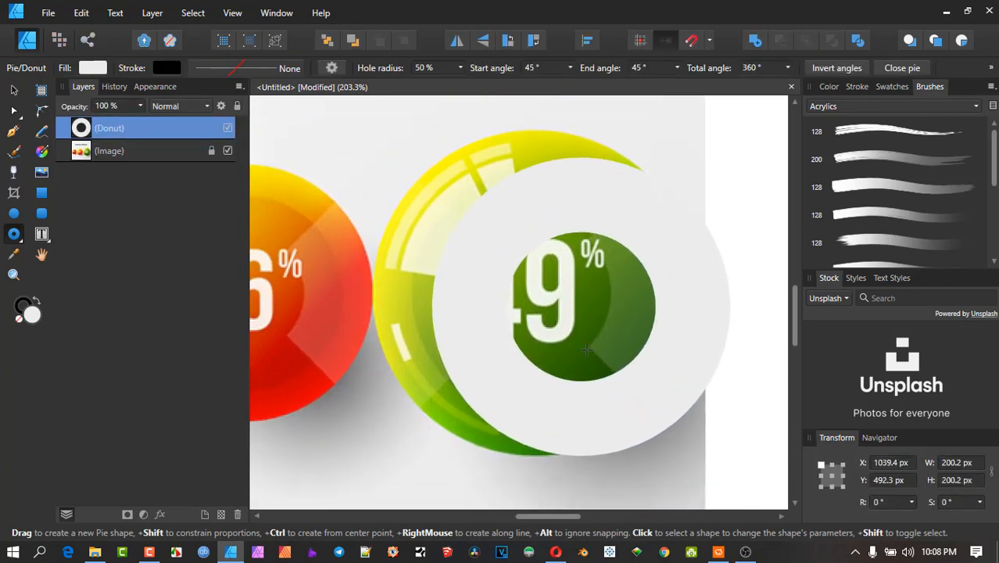
Move the donut onto the centre of the green button and enlarge it to about 220 px to match the button's edge
{"action": "left_click", "coordinate": [14, 90]}
{"action": "left_click_drag", "start_coordinate": [510, 234], "coordinate": [464, 221]}
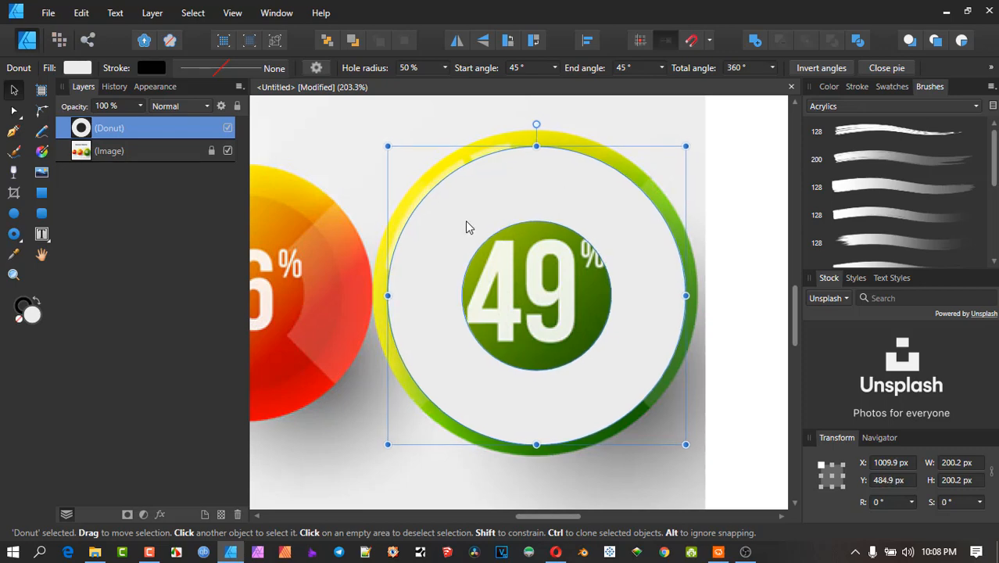
{"action": "mouse_move", "coordinate": [691, 143]}
{"action": "left_mouse_down"}
{"action": "mouse_move", "coordinate": [701, 129]}
{"action": "mouse_move", "coordinate": [682, 152]}
{"action": "mouse_move", "coordinate": [695, 130]}
{"action": "left_mouse_up"}
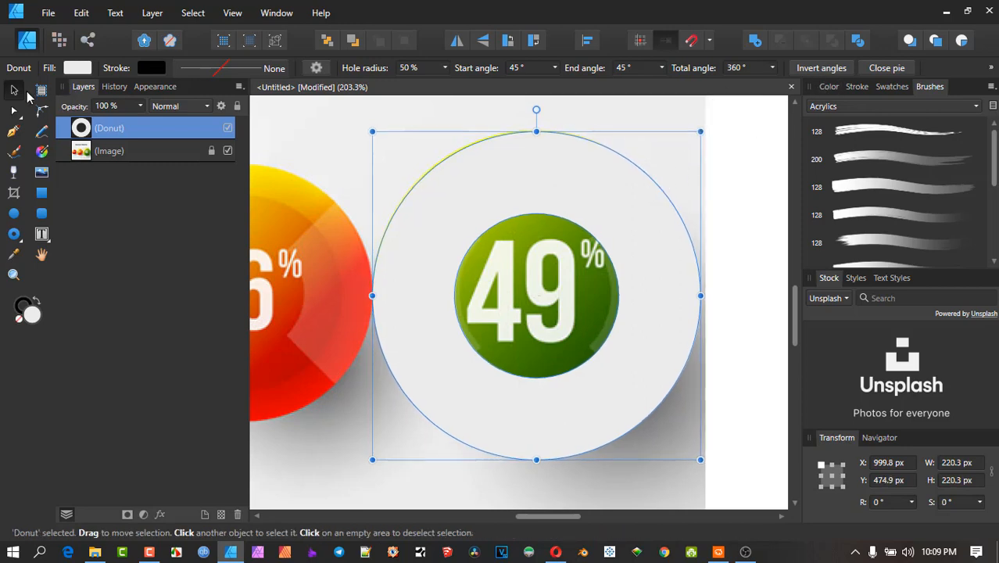
Remove the donut's fill and set its black stroke width to 0.7 pt
{"action": "left_click", "coordinate": [829, 87]}
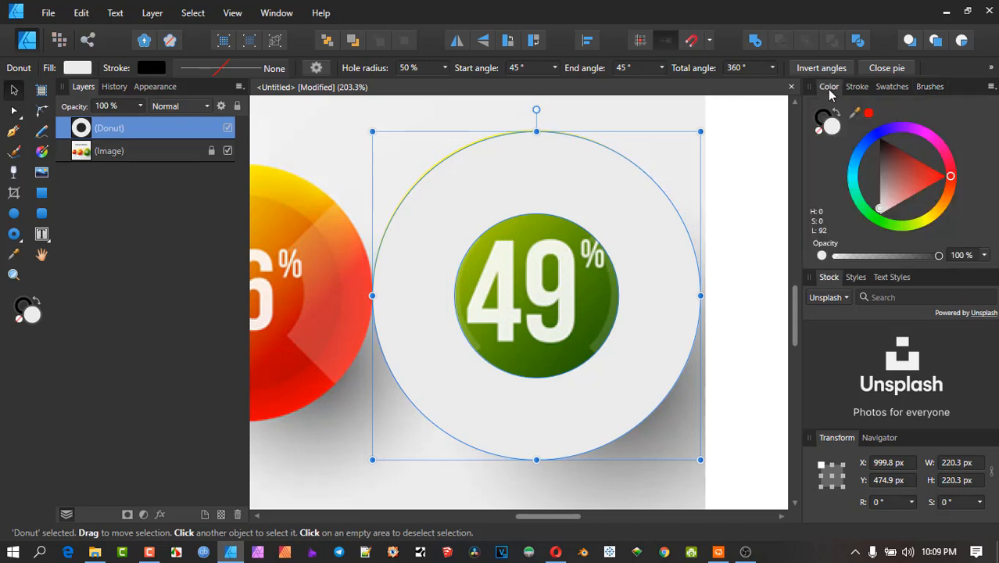
{"action": "left_click", "coordinate": [818, 132]}
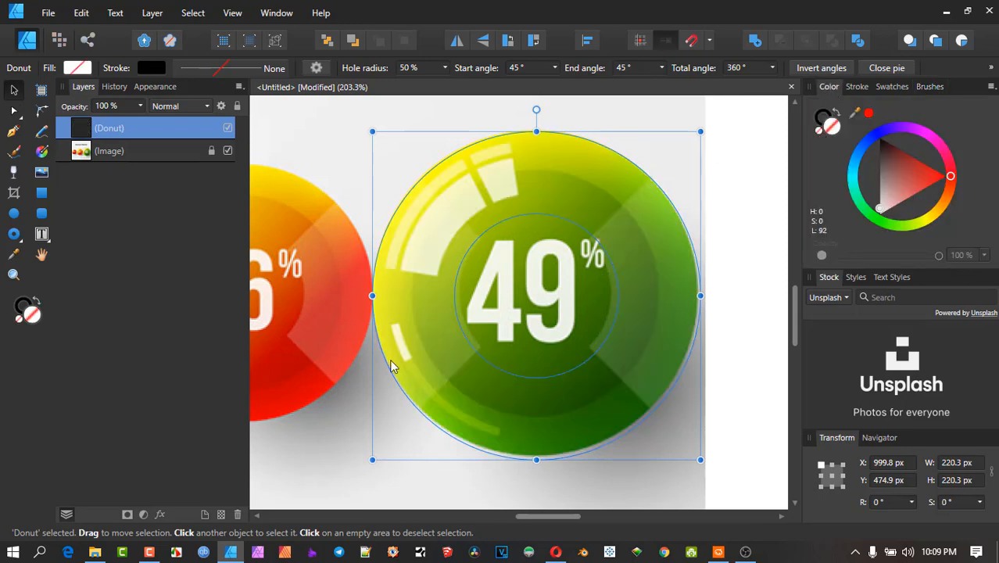
{"action": "left_click", "coordinate": [820, 123]}
{"action": "left_click", "coordinate": [854, 87]}
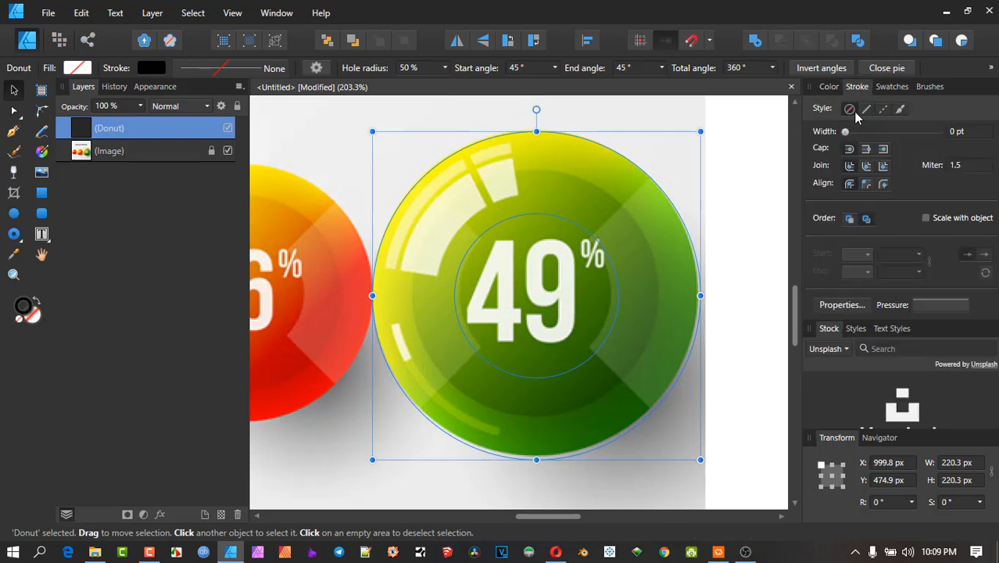
{"action": "left_click_drag", "start_coordinate": [844, 132], "coordinate": [858, 134]}
Close the donut's hole completely, reducing the hole radius to 0%
{"action": "scroll", "coordinate": [534, 238], "scroll_direction": "up", "scroll_amount": 2}
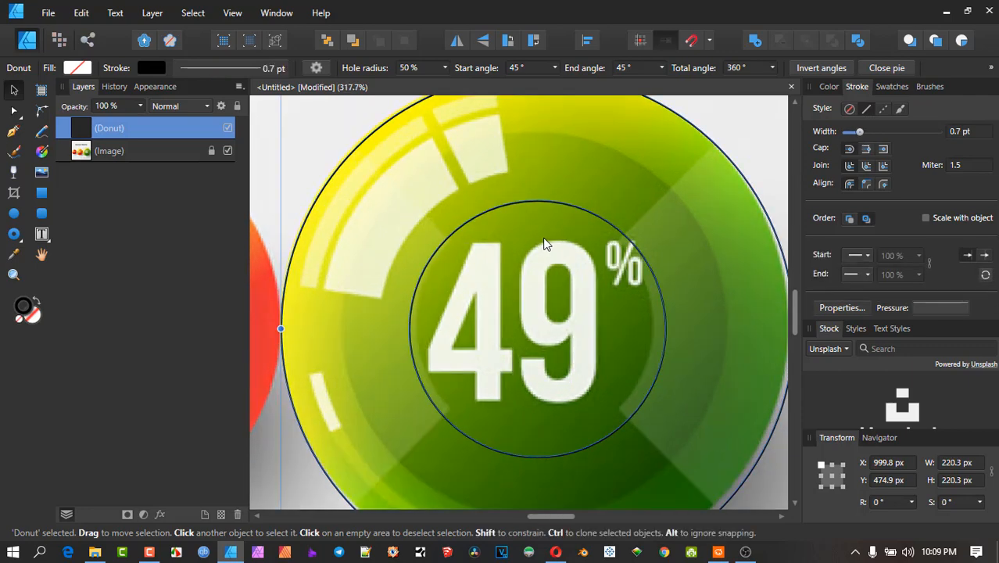
{"action": "scroll", "coordinate": [543, 239], "scroll_direction": "down", "scroll_amount": 1}
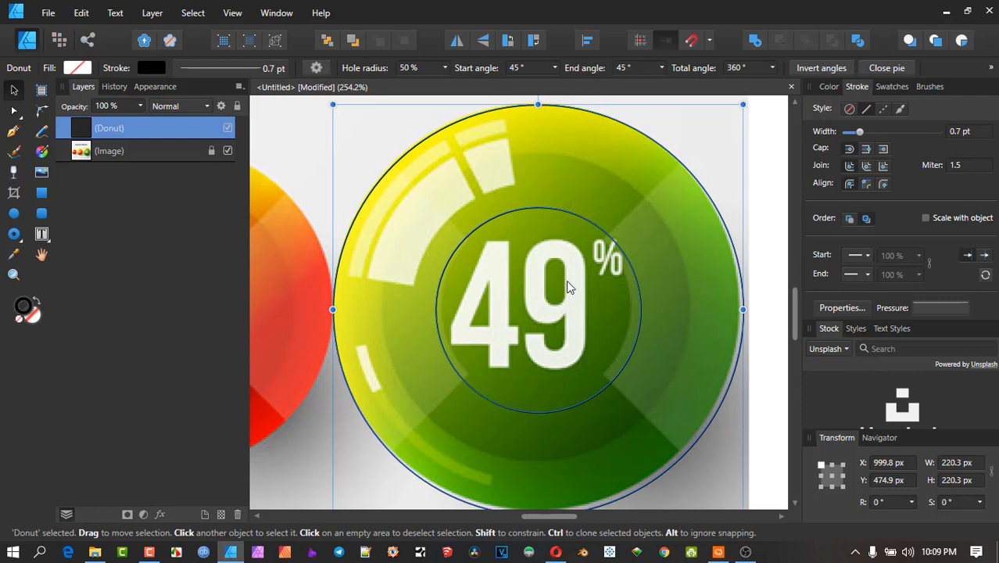
{"action": "scroll", "coordinate": [623, 303], "scroll_direction": "down", "scroll_amount": 1}
{"action": "scroll", "coordinate": [624, 304], "scroll_direction": "down", "scroll_amount": 1}
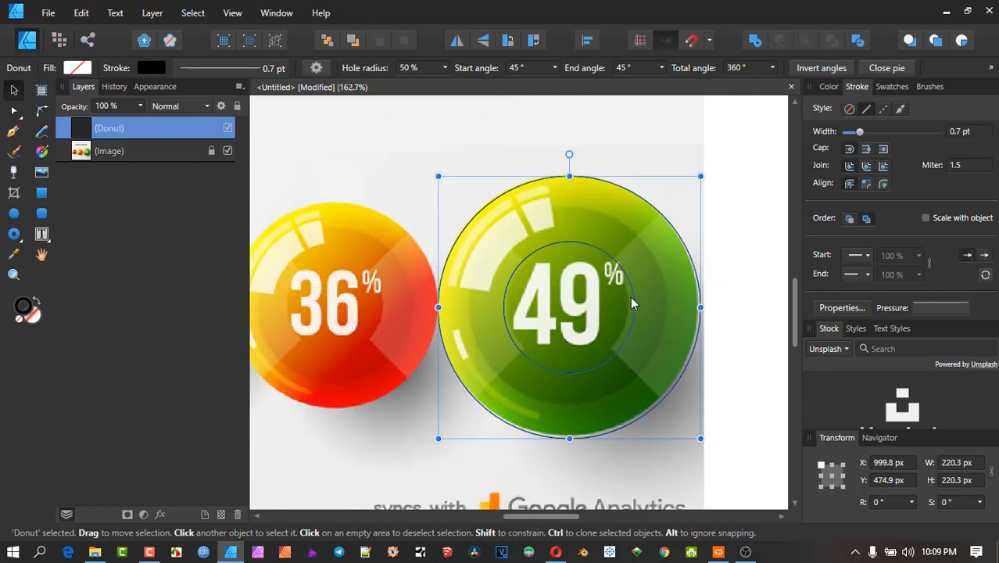
{"action": "left_click", "coordinate": [14, 112]}
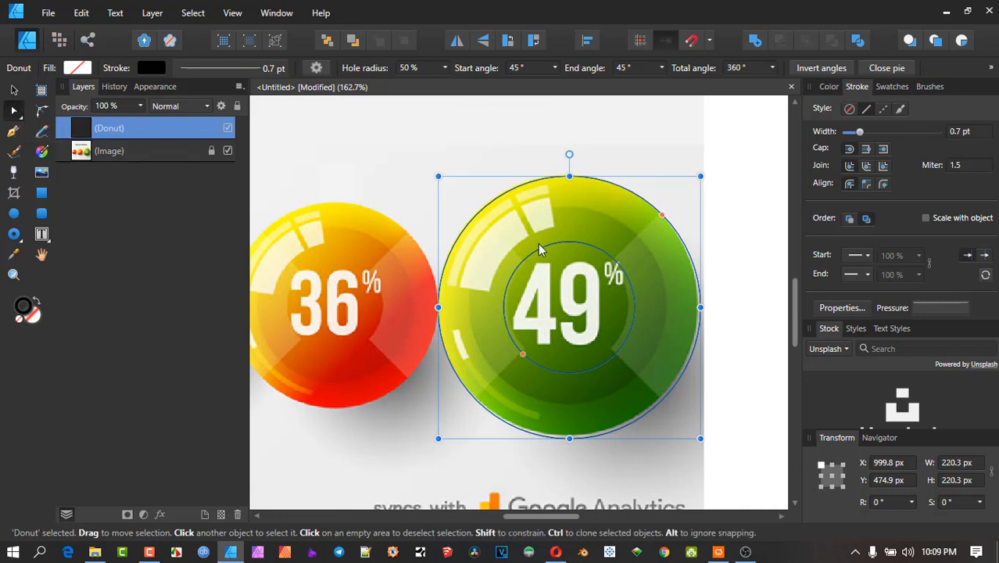
{"action": "scroll", "coordinate": [541, 266], "scroll_direction": "up", "scroll_amount": 1}
{"action": "left_click_drag", "start_coordinate": [518, 379], "coordinate": [575, 319]}
{"action": "key", "text": "v"}
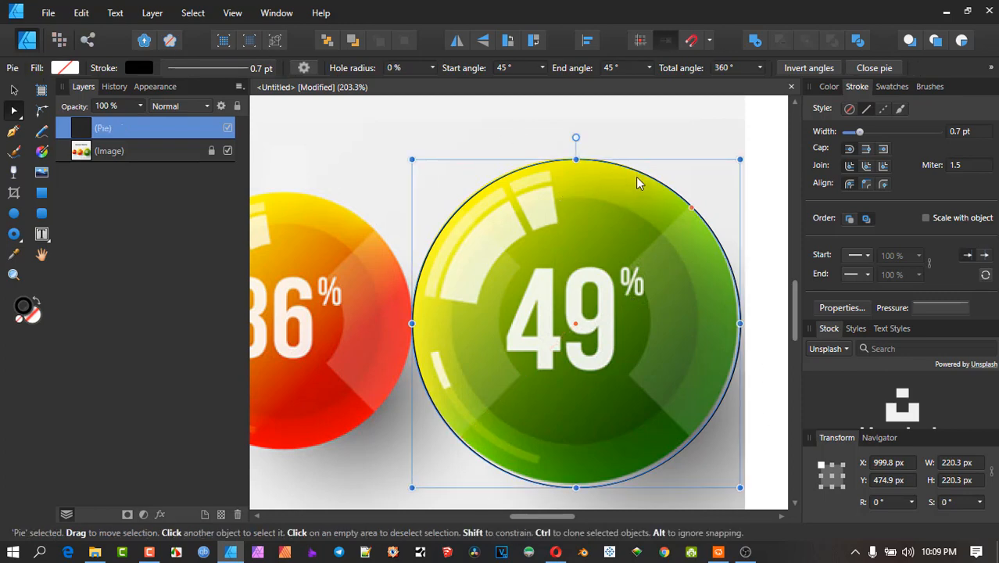
Rename the circle's layer as Base
{"action": "double_click", "coordinate": [106, 129]}
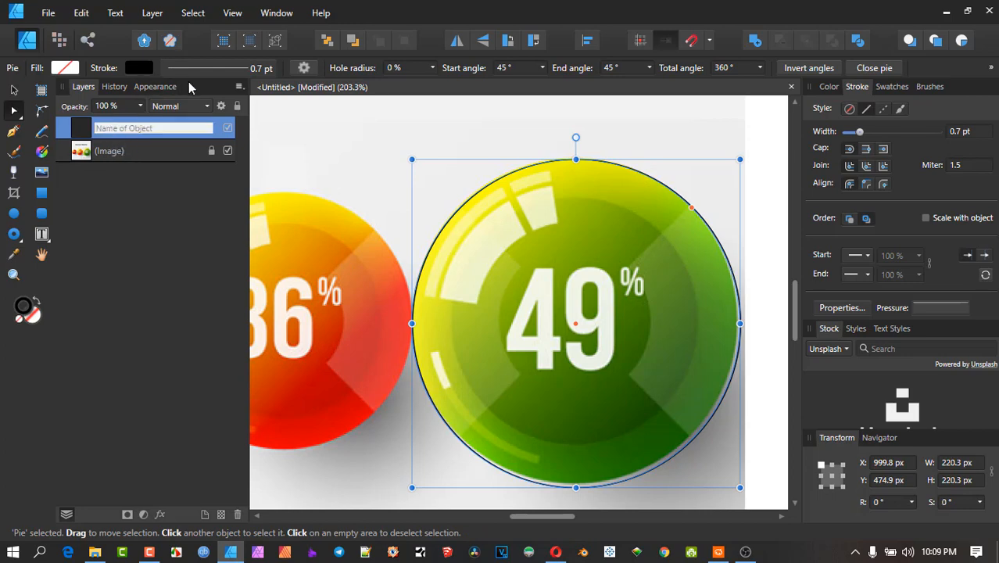
{"action": "type", "text": "B"}
{"action": "type", "text": "e"}
{"action": "key", "text": "Return"}
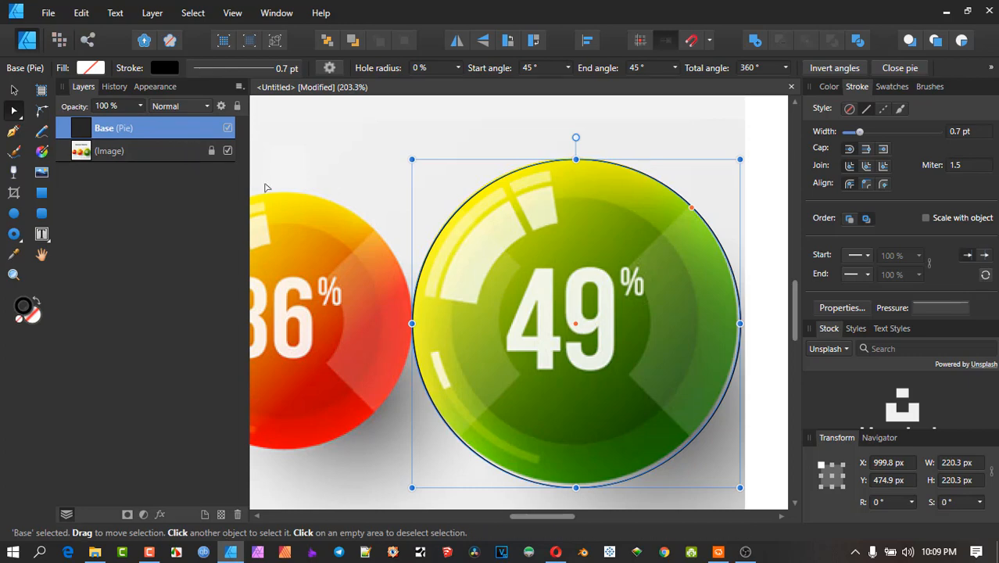
Duplicate the Base circle and rename the copy as Centre
{"action": "key", "text": "alt"}
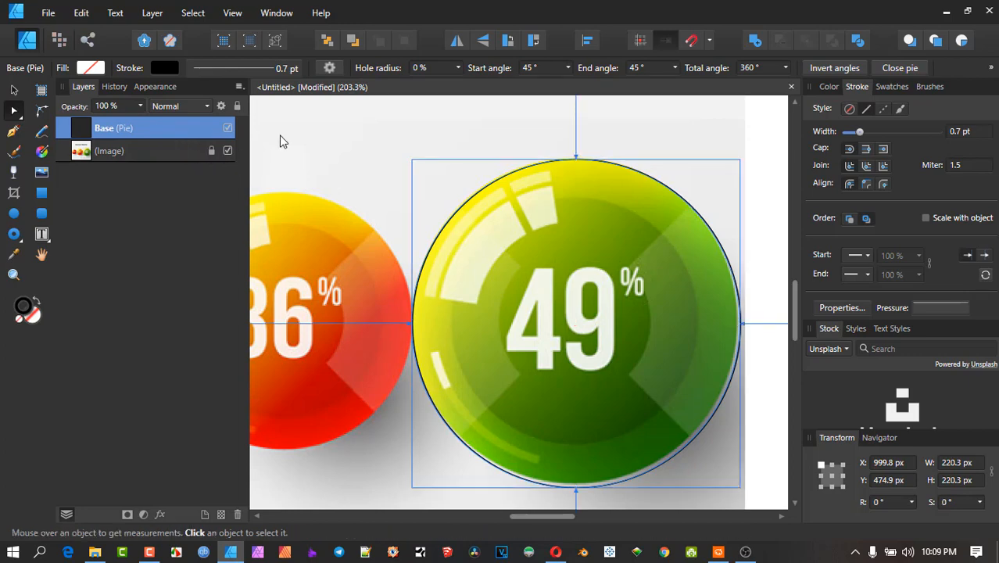
{"action": "key", "text": "ctrl+j"}
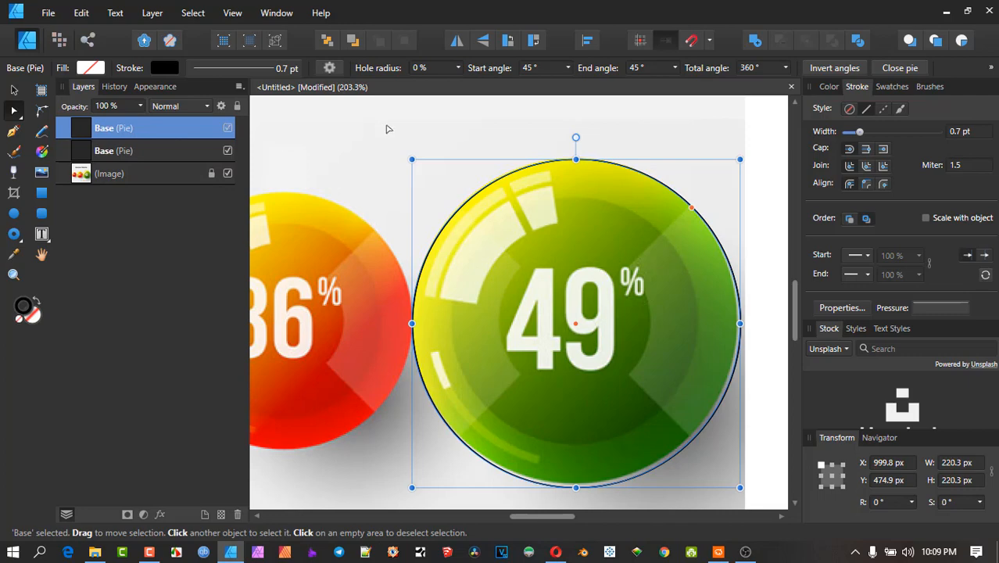
{"action": "double_click", "coordinate": [138, 134]}
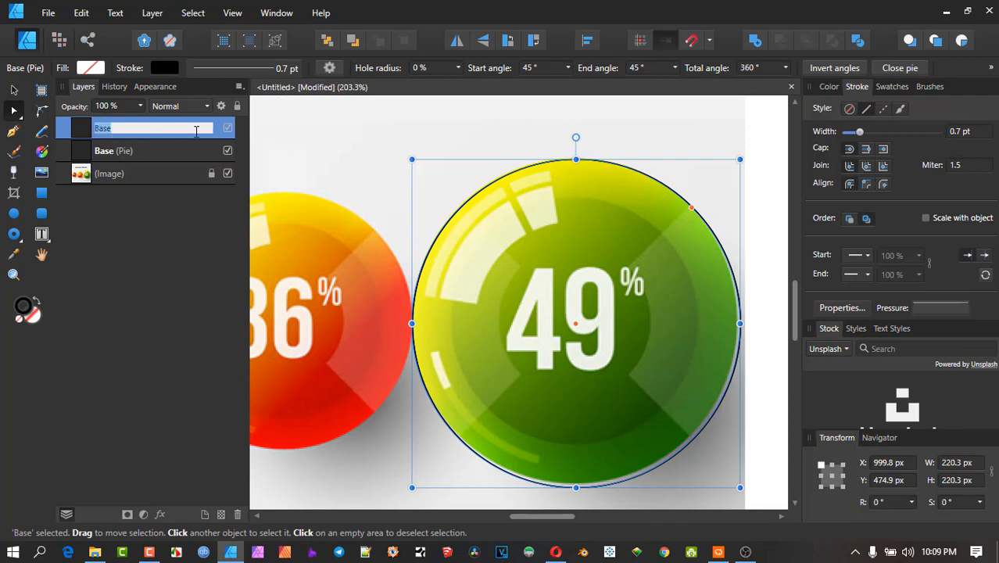
{"action": "type", "text": "Cen"}
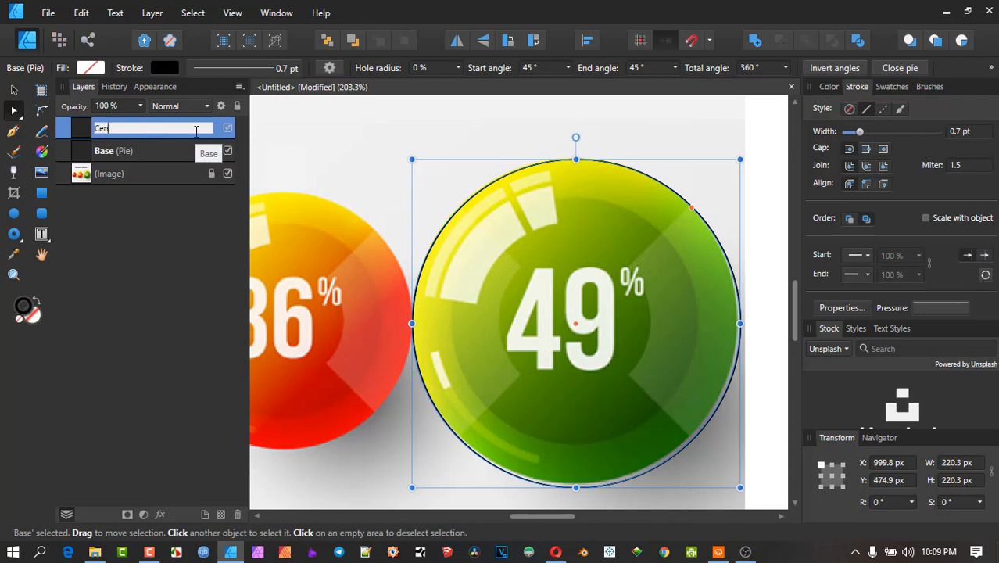
{"action": "type", "text": "tre"}
{"action": "key", "text": "Return"}
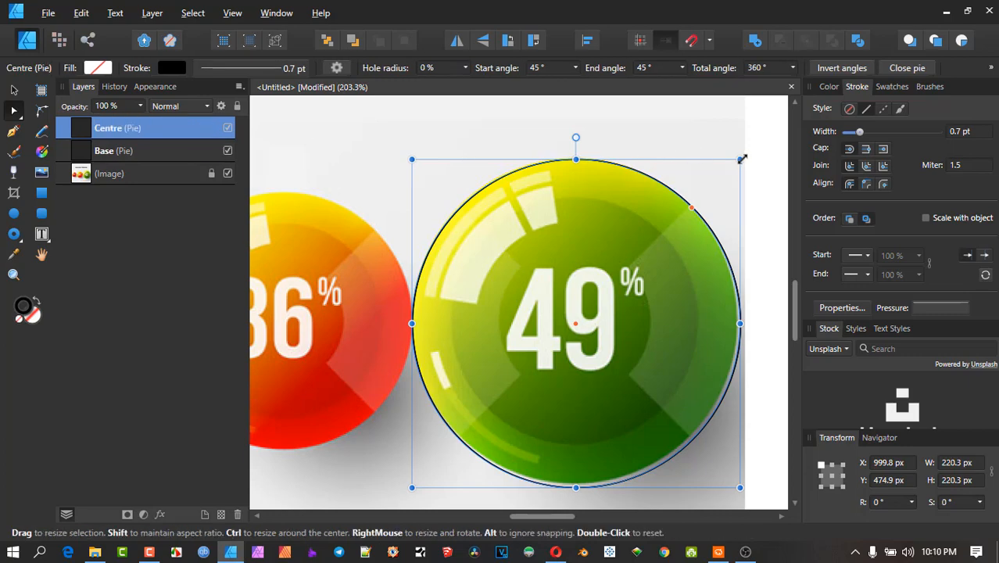
Shrink the Centre circle around its midpoint to about 166 px to match the button's inner disc, and hide its layer
{"action": "left_click_drag", "start_coordinate": [742, 160], "coordinate": [700, 200]}
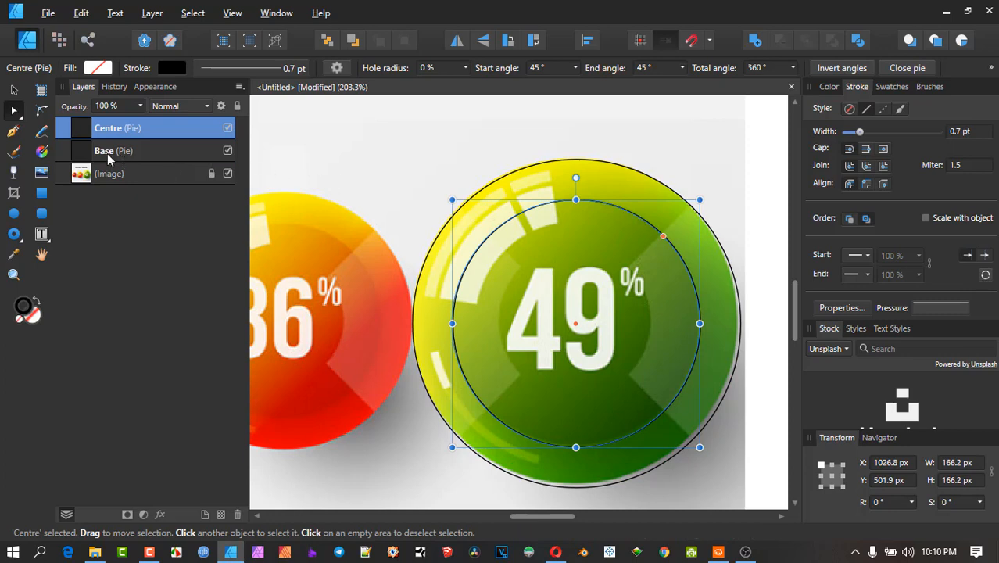
{"action": "left_click", "coordinate": [227, 129]}
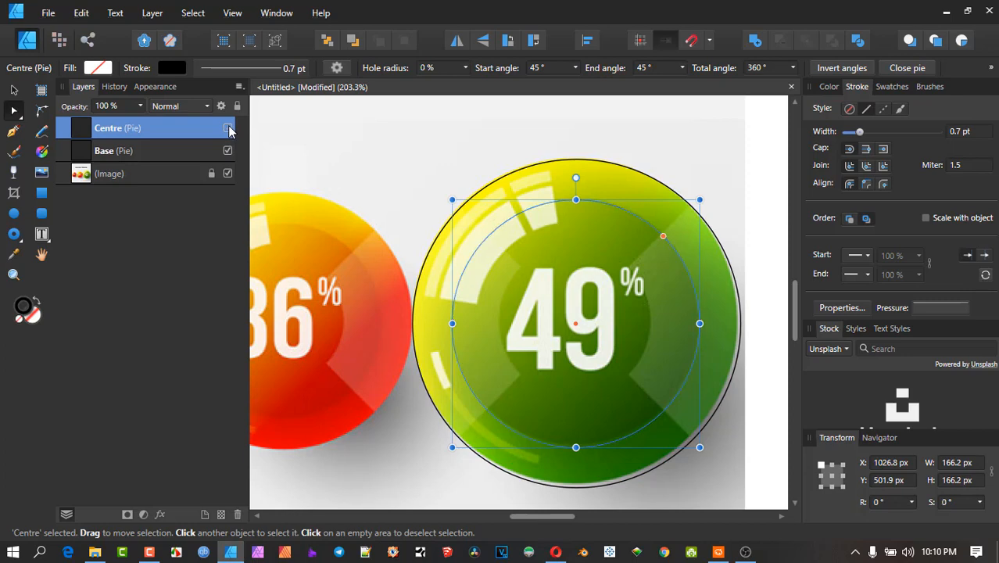
Duplicate the Base circle and select the upper Base copy
{"action": "left_click", "coordinate": [154, 154]}
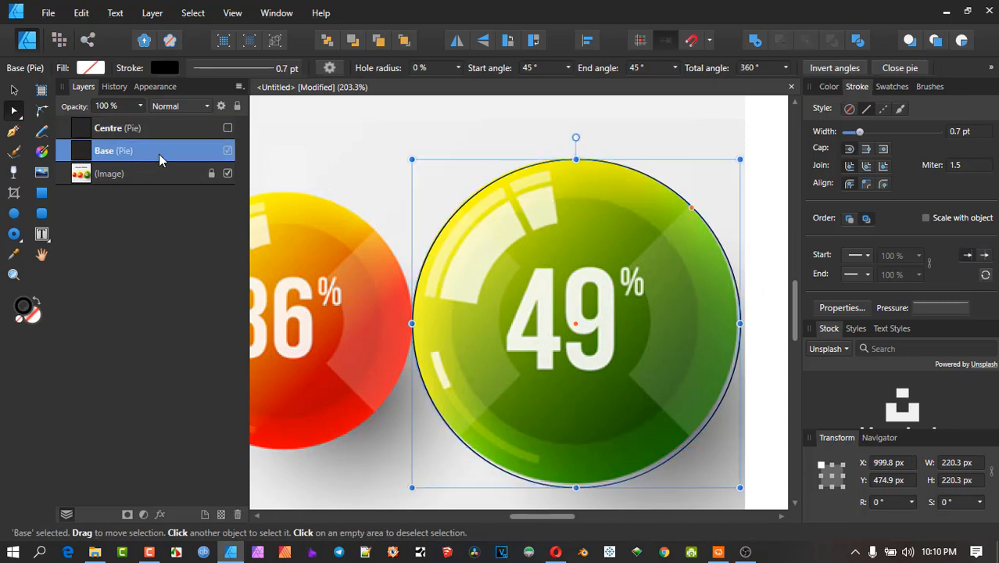
{"action": "key", "text": "ctrl+j"}
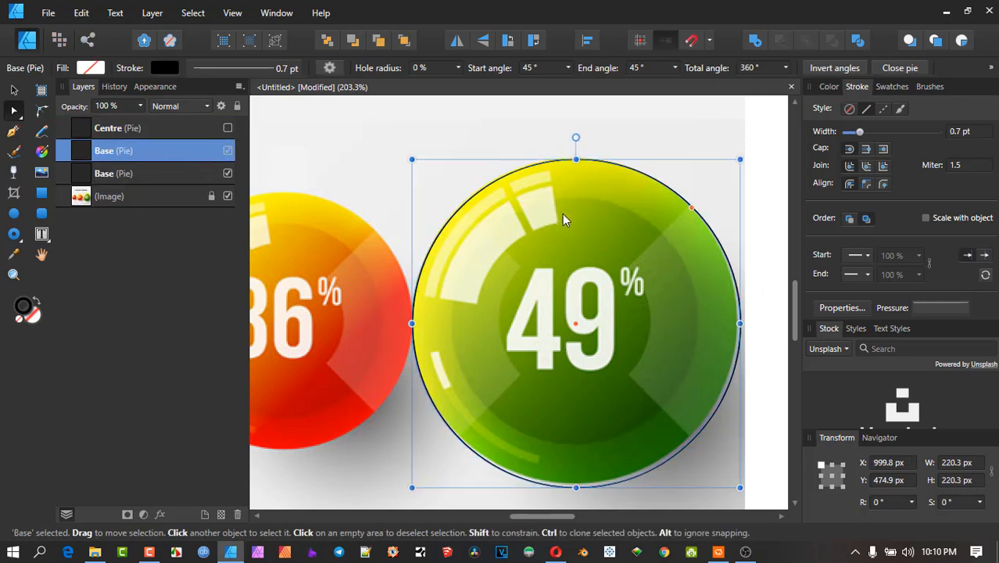
{"action": "key", "text": "ctrl+d"}
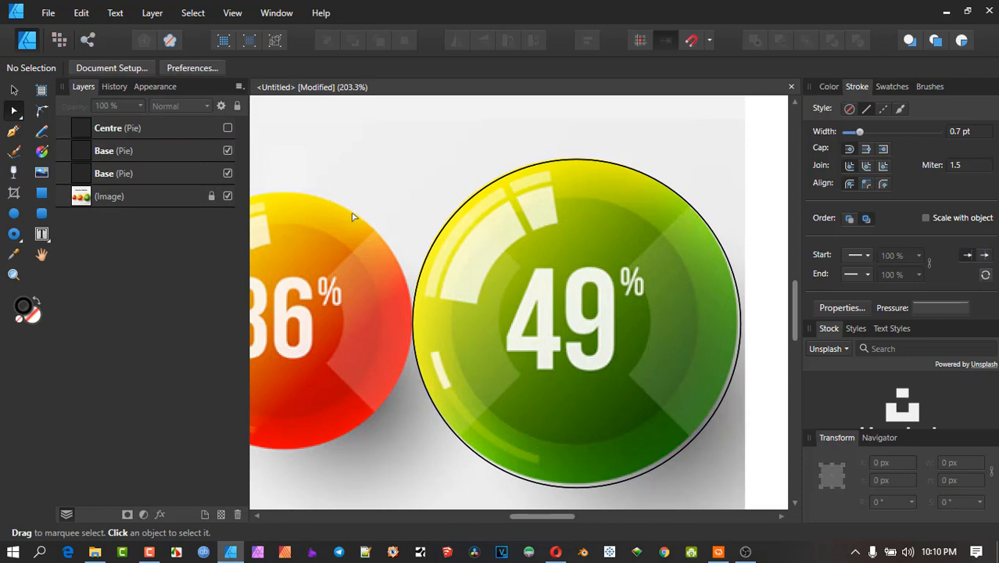
{"action": "left_click", "coordinate": [112, 150]}
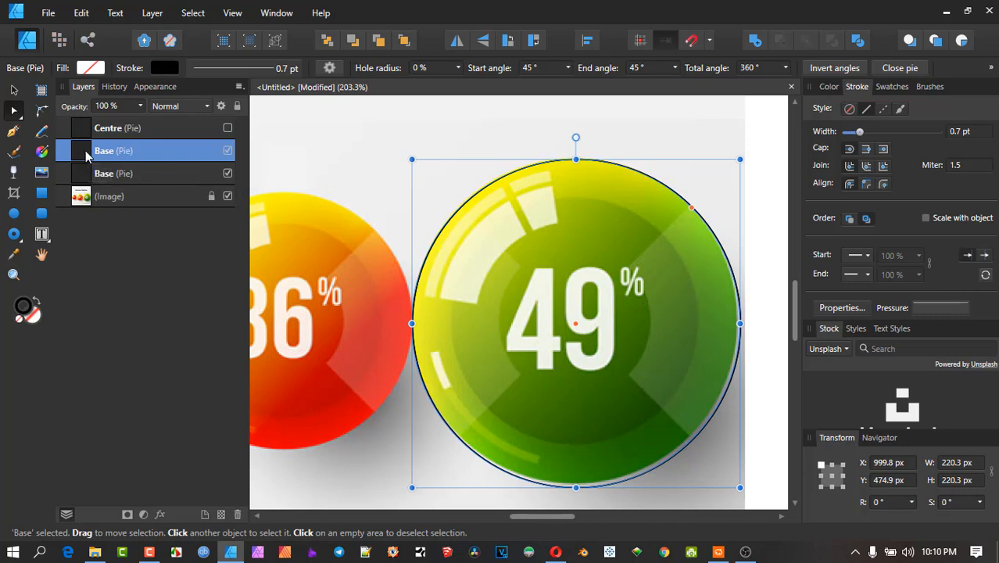
Move the duplicate Base circle to the top of the layer stack, then hide the original Base and lock it together with Centre
{"action": "left_click_drag", "start_coordinate": [84, 148], "coordinate": [89, 125]}
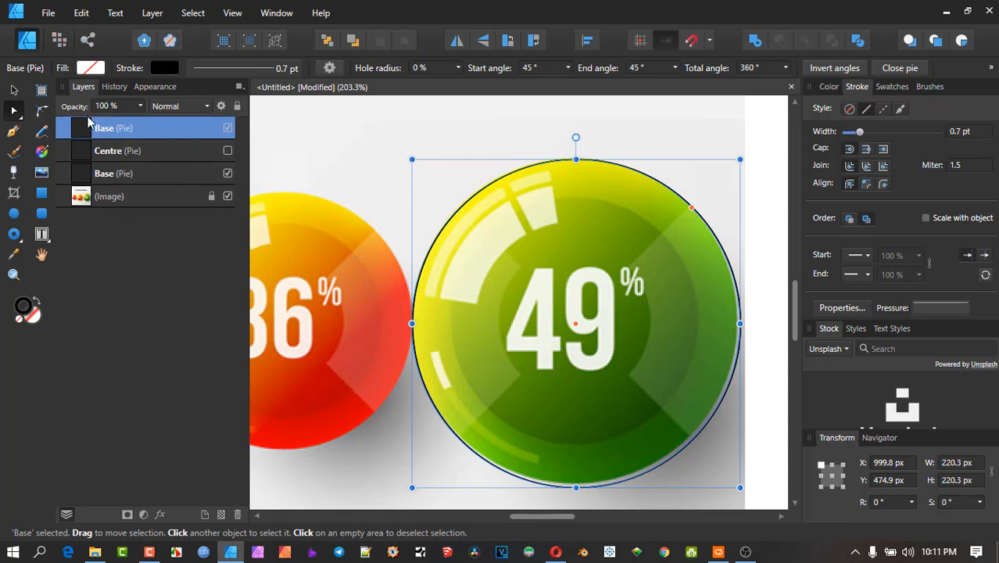
{"action": "left_click", "coordinate": [201, 151]}
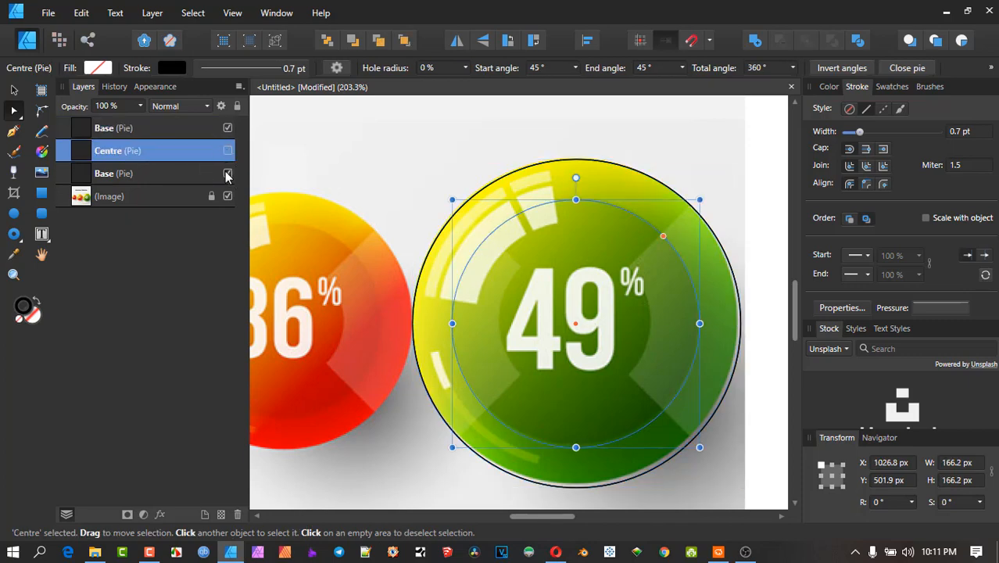
{"action": "left_click", "coordinate": [227, 172]}
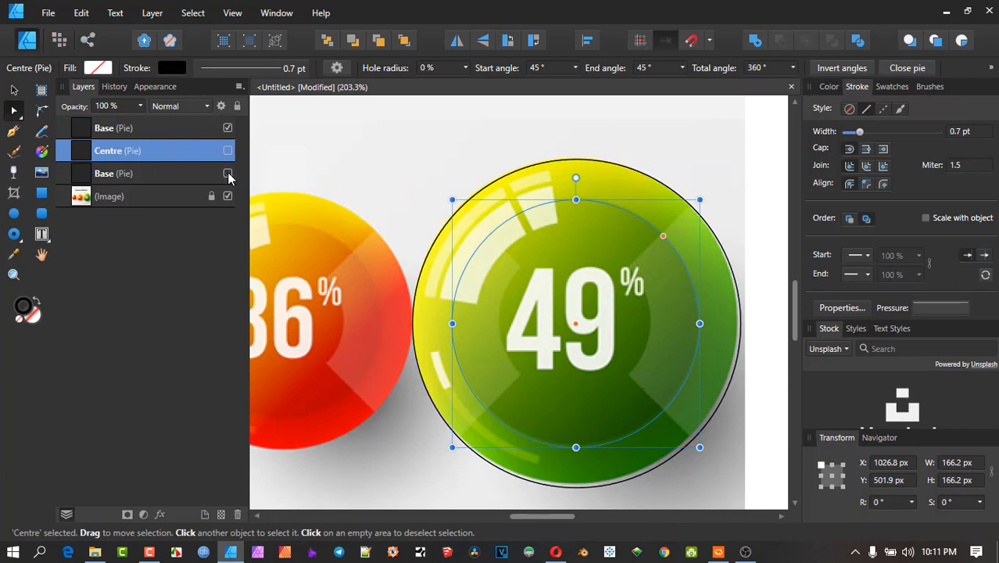
{"action": "left_click", "coordinate": [188, 173], "text": "shift"}
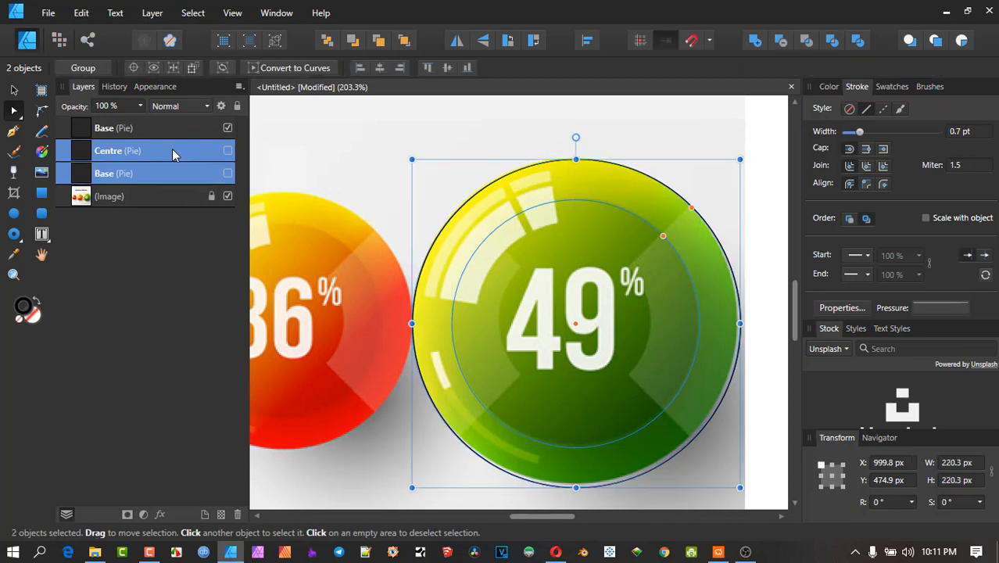
{"action": "left_click", "coordinate": [237, 107]}
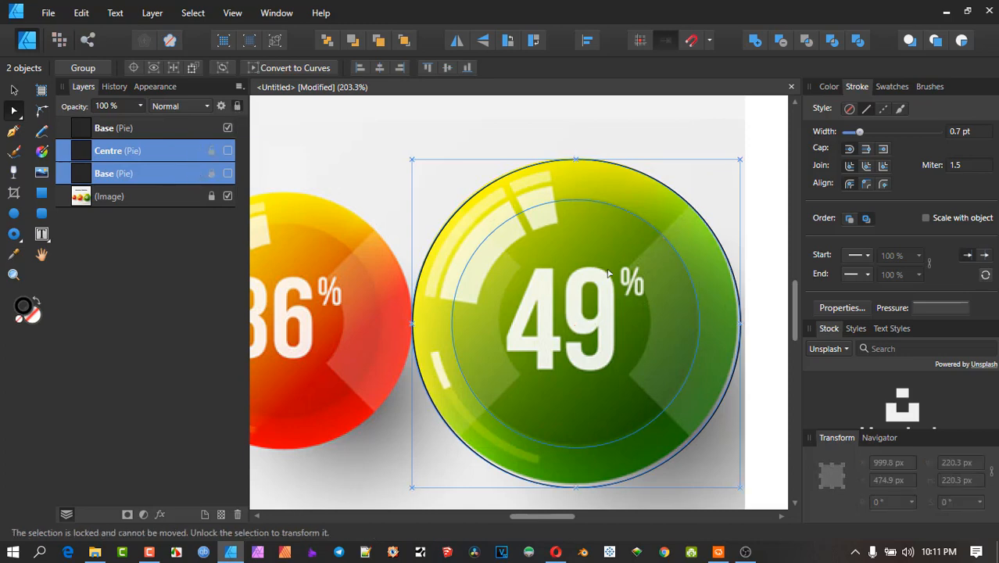
{"action": "left_click", "coordinate": [393, 159]}
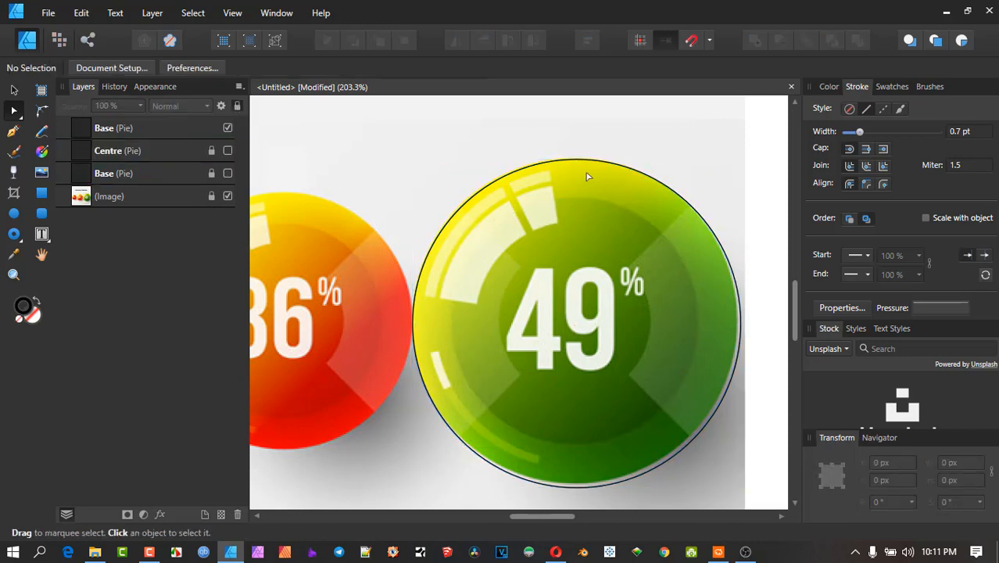
Rename the topmost Base copy as Shine
{"action": "left_click", "coordinate": [128, 129]}
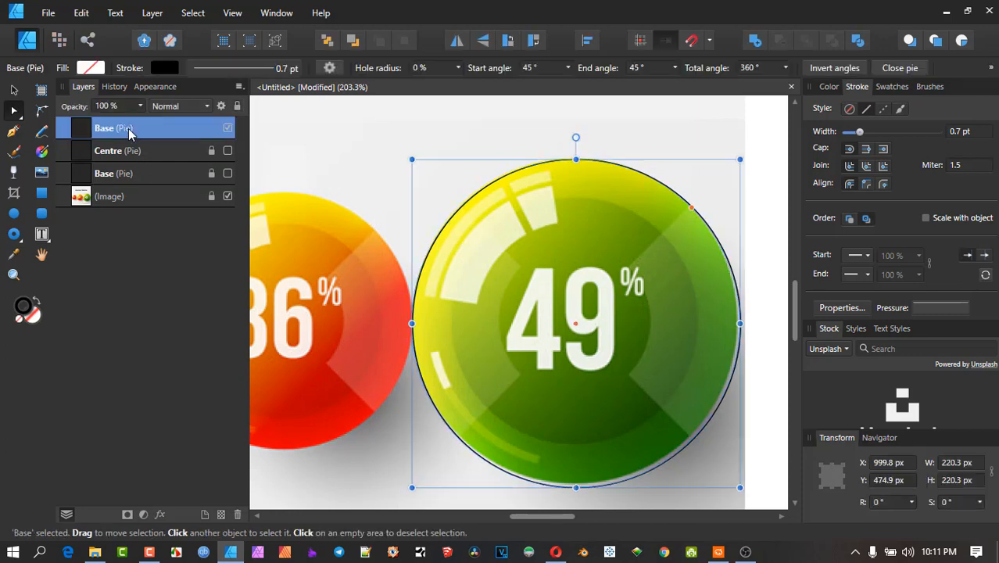
{"action": "double_click", "coordinate": [128, 128]}
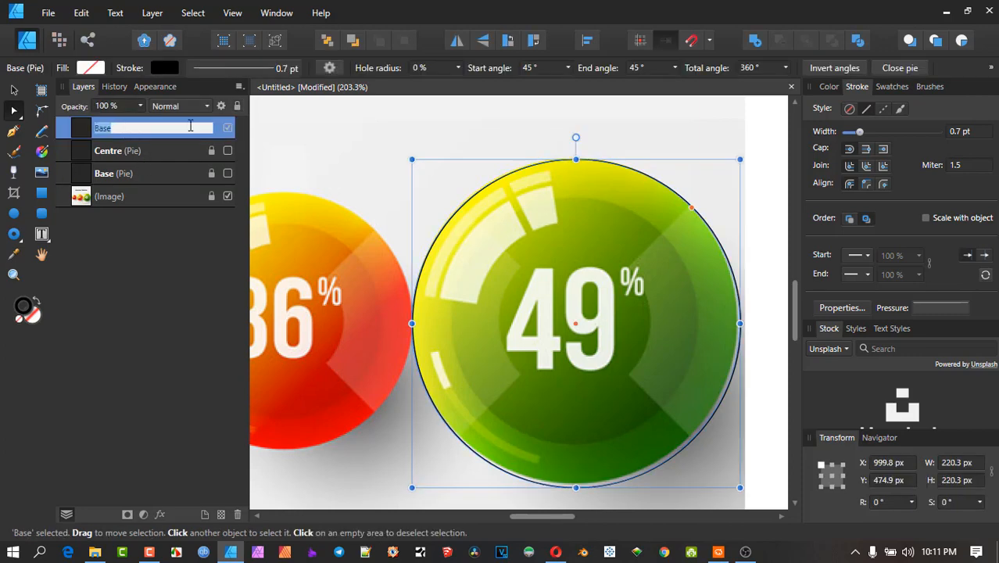
{"action": "type", "text": "Shine"}
{"action": "key", "text": "Return"}
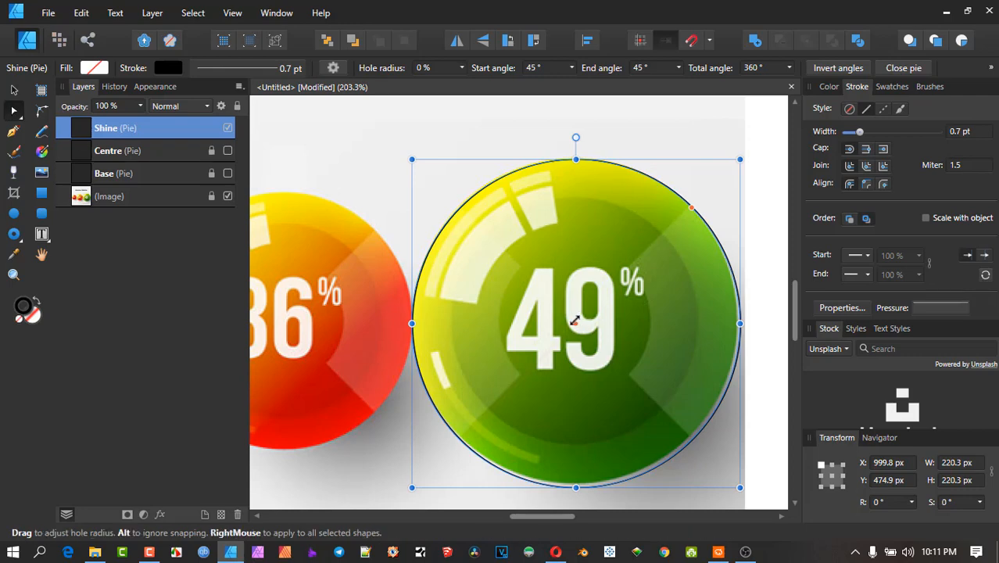
Try opening an 83% hole radius in the Shine circle, and undo it
{"action": "left_click_drag", "start_coordinate": [575, 323], "coordinate": [485, 426]}
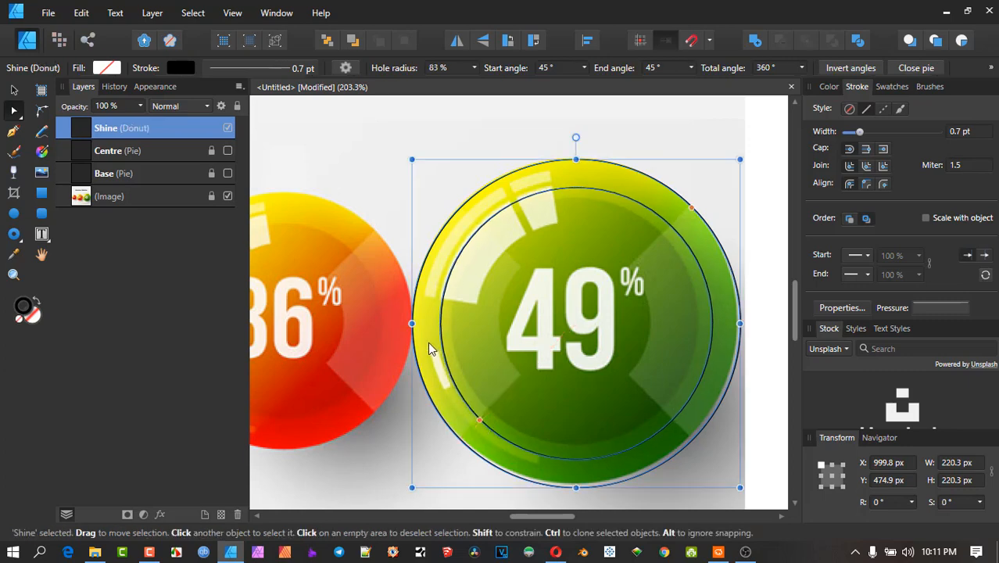
{"action": "key", "text": "ctrl+z"}
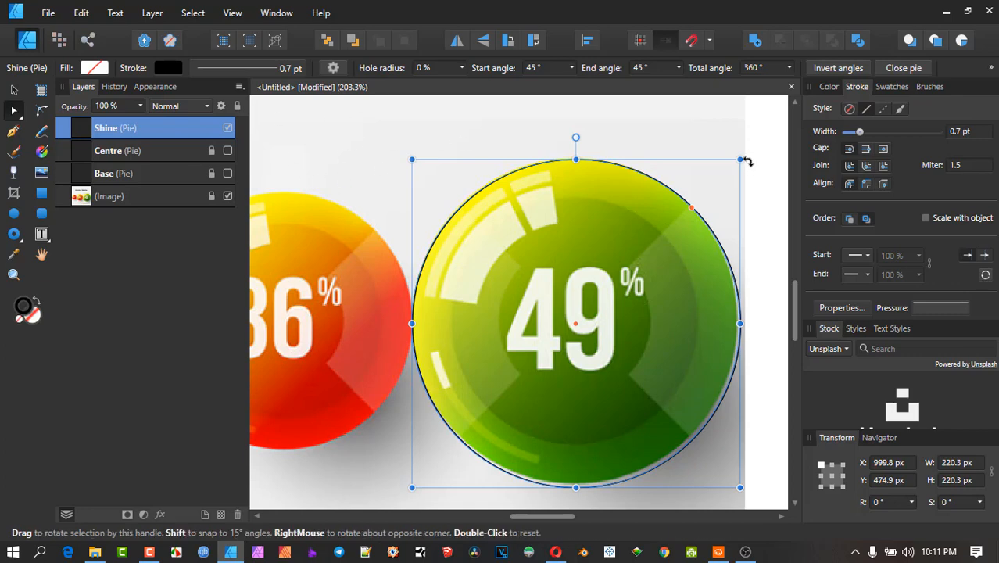
Rename the Shine layer as Start SHine
{"action": "double_click", "coordinate": [110, 131]}
{"action": "type", "text": "Start"}
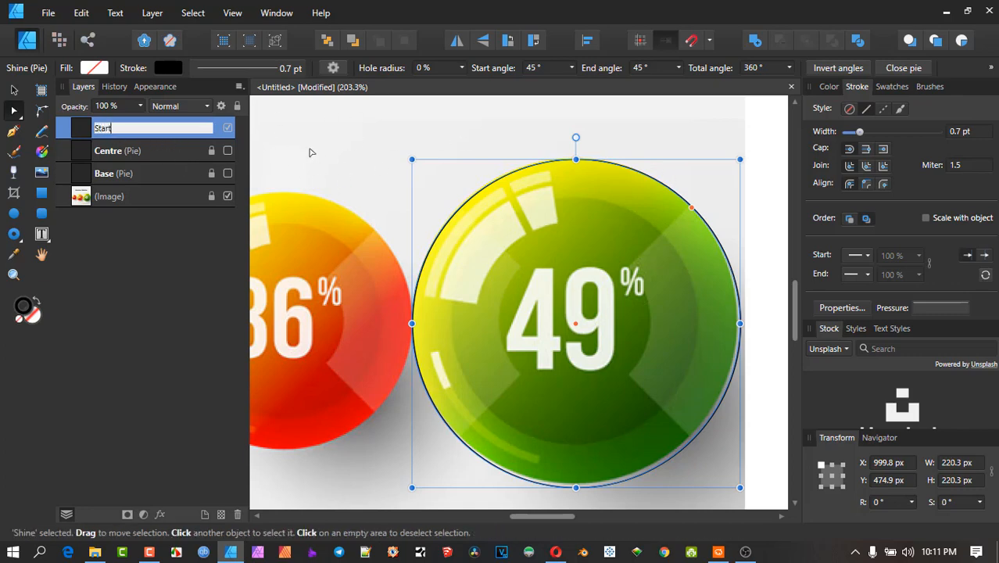
{"action": "type", "text": " SHine"}
{"action": "key", "text": "Return"}
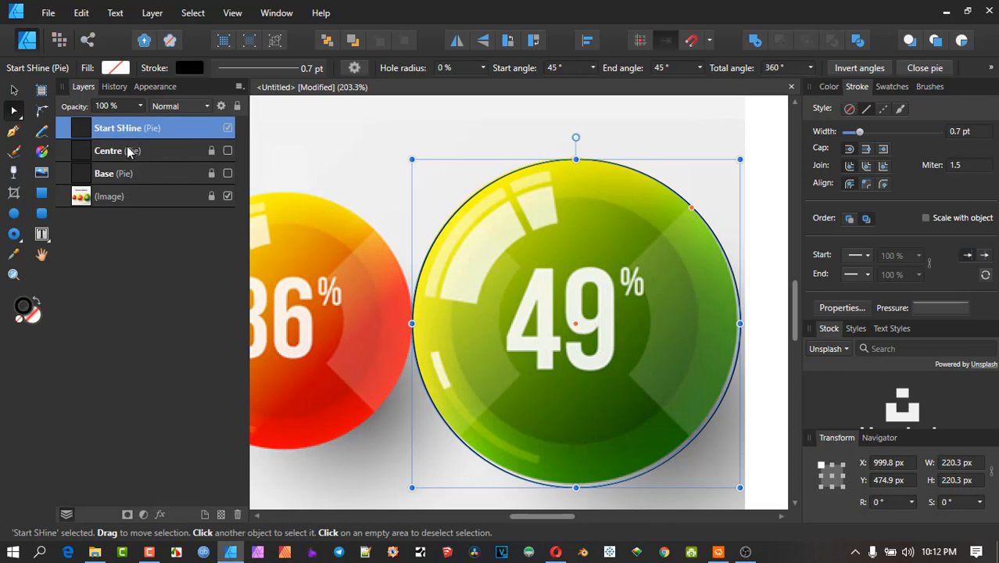
Duplicate the Start SHine circle, hide the upper copy and select the lower one
{"action": "key", "text": "ctrl+j"}
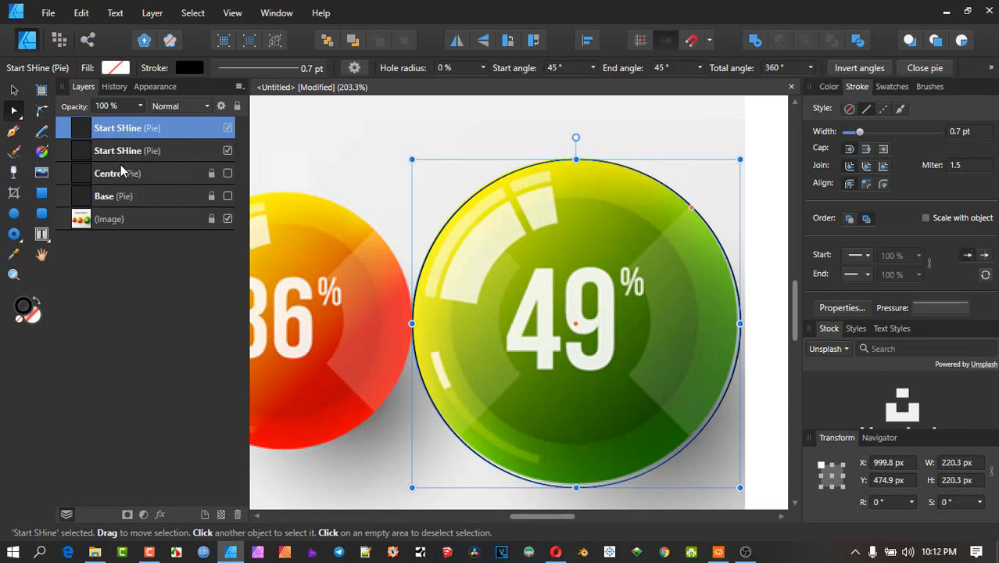
{"action": "left_click", "coordinate": [227, 129]}
{"action": "left_click", "coordinate": [194, 148]}
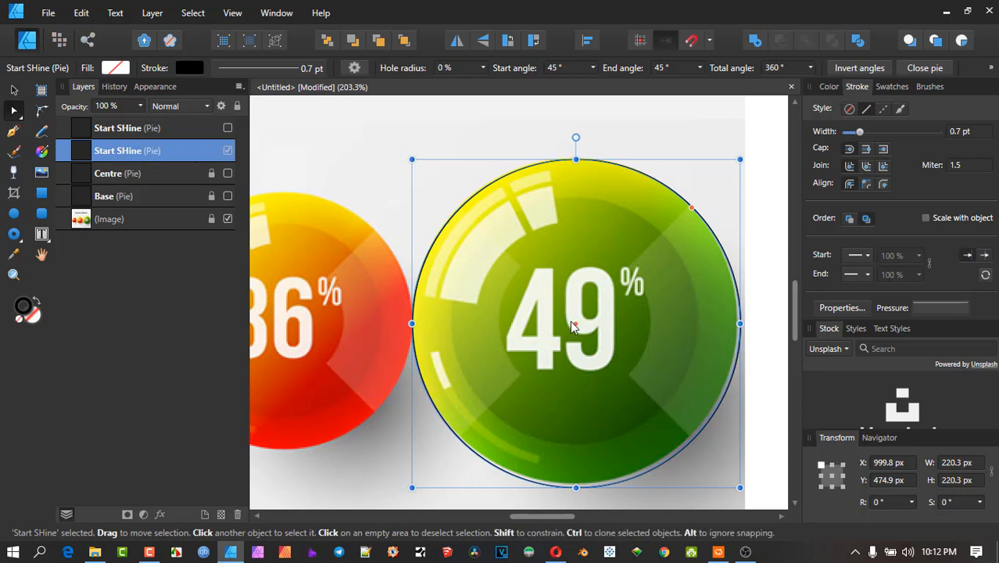
Rename the lower Start SHine copy as Right Thick Light
{"action": "double_click", "coordinate": [125, 153]}
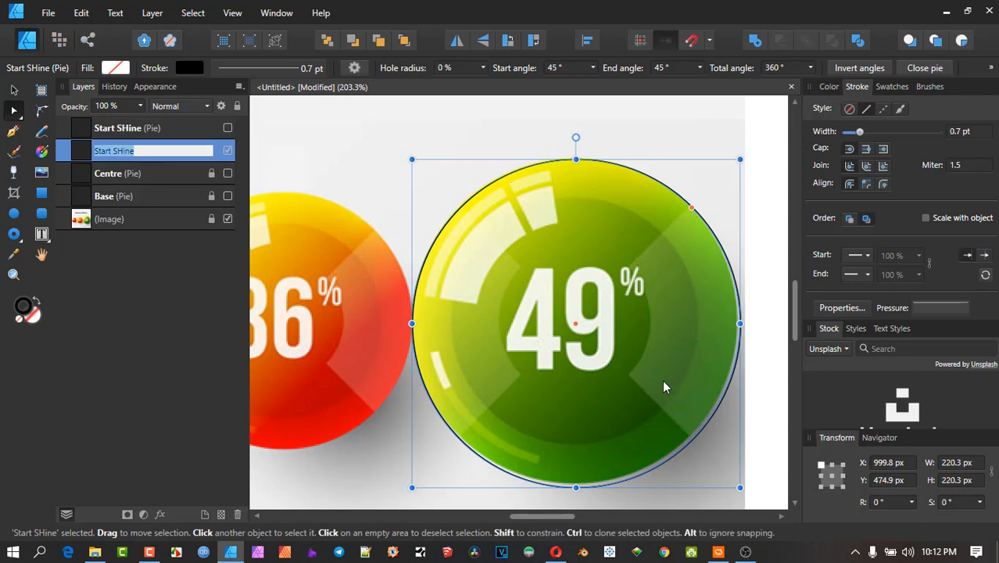
{"action": "type", "text": "E"}
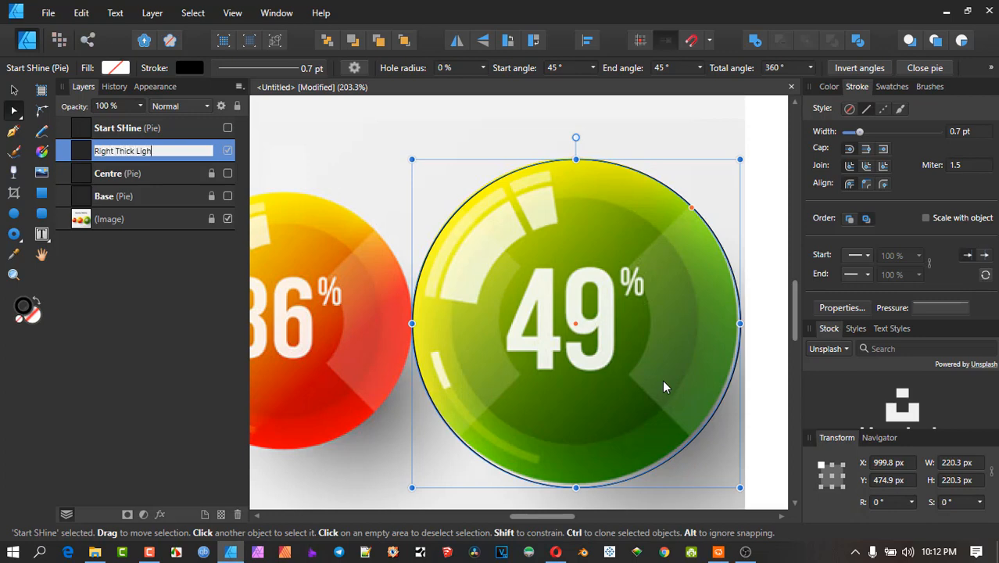
{"action": "key", "text": "Return"}
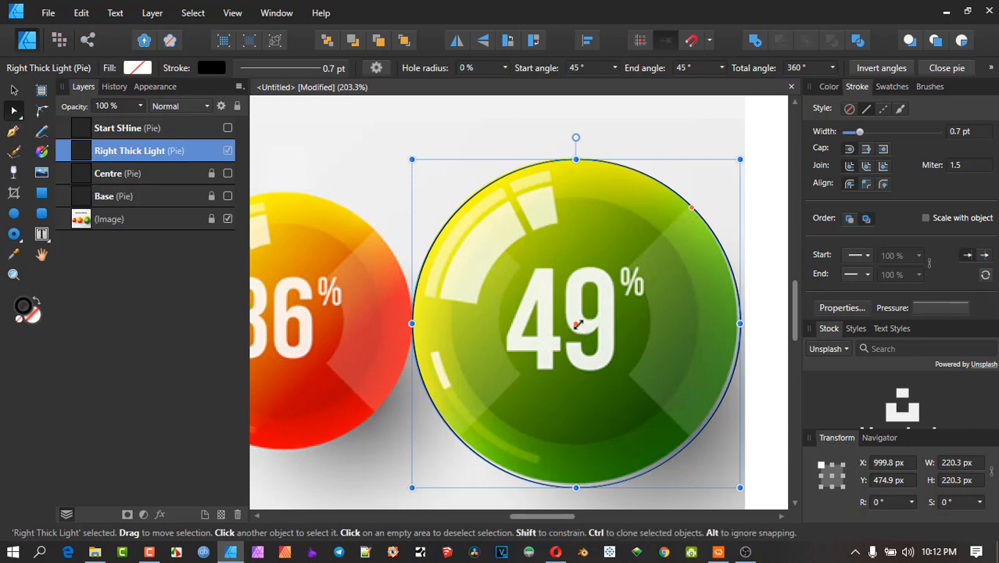
Shape Right Thick Light into the button's right highlight with a 44% hole radius and a 90° sweep from 315° to 45°
{"action": "left_click_drag", "start_coordinate": [576, 323], "coordinate": [524, 375]}
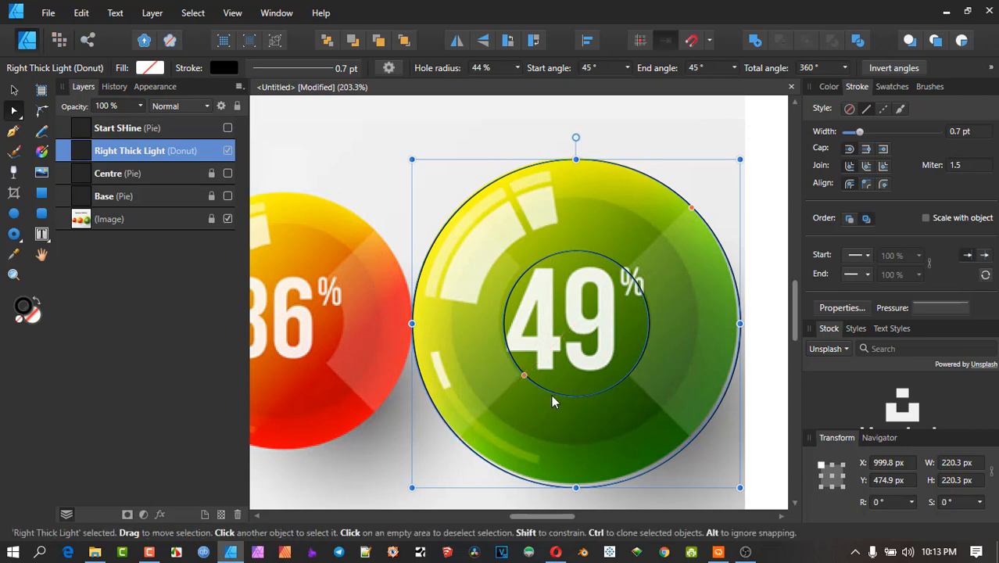
{"action": "left_click_drag", "start_coordinate": [694, 207], "coordinate": [681, 431]}
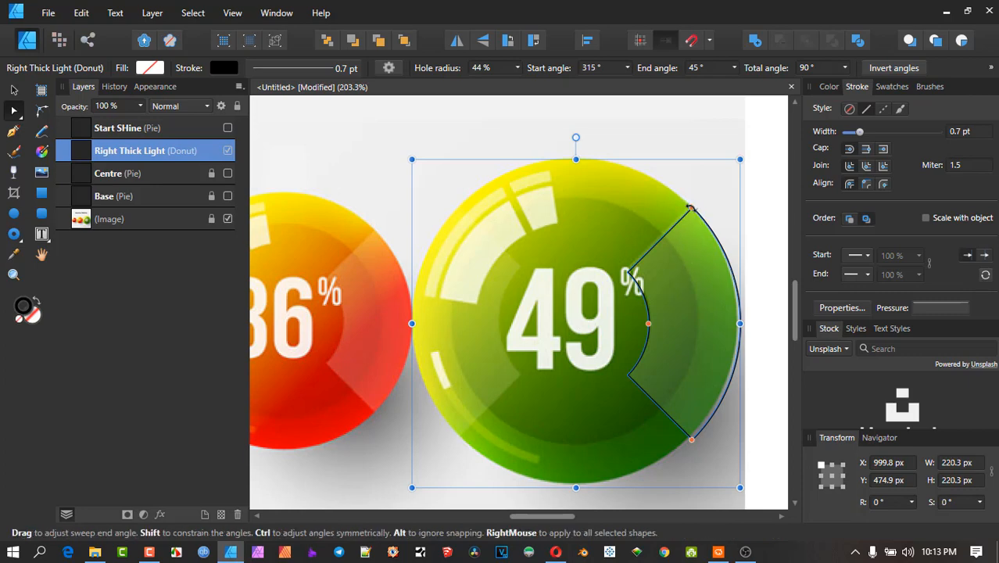
{"action": "left_click_drag", "start_coordinate": [689, 208], "coordinate": [689, 204]}
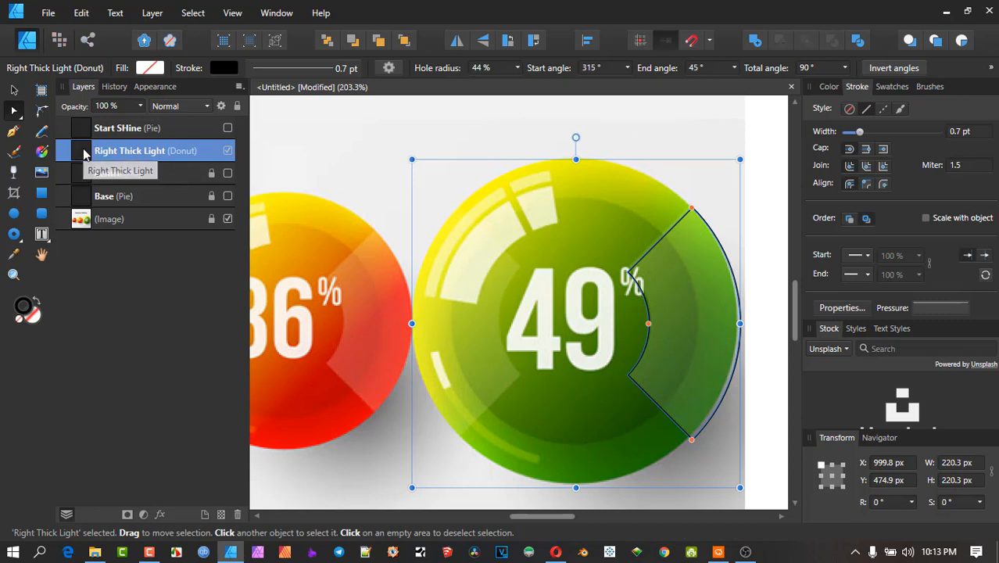
Duplicate Right Thick Light, rename the copy as Left Thick Light, and rotate it about 179.3° onto the button's left highlight
{"action": "key", "text": "ctrl+j"}
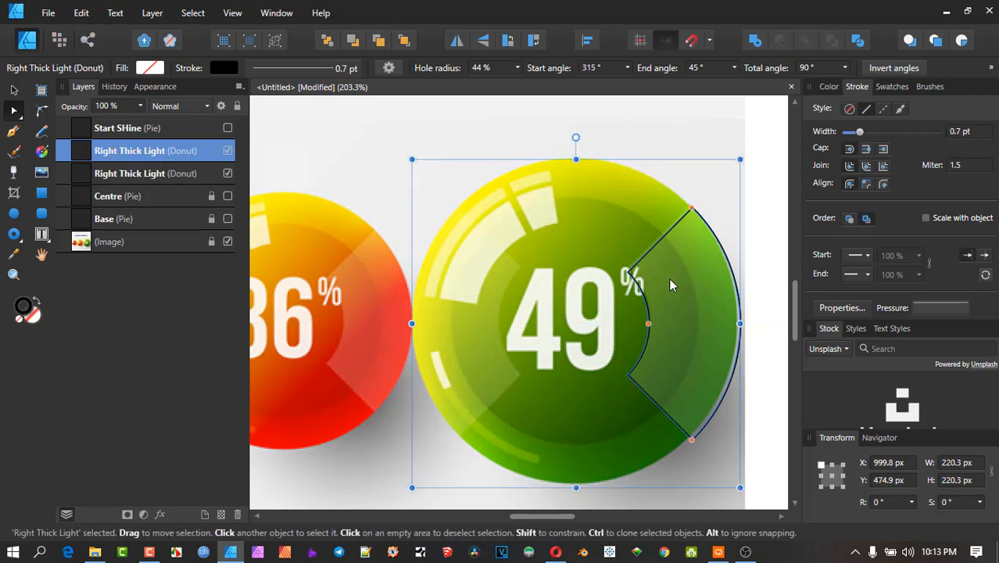
{"action": "double_click", "coordinate": [127, 155]}
{"action": "left_click", "coordinate": [115, 150]}
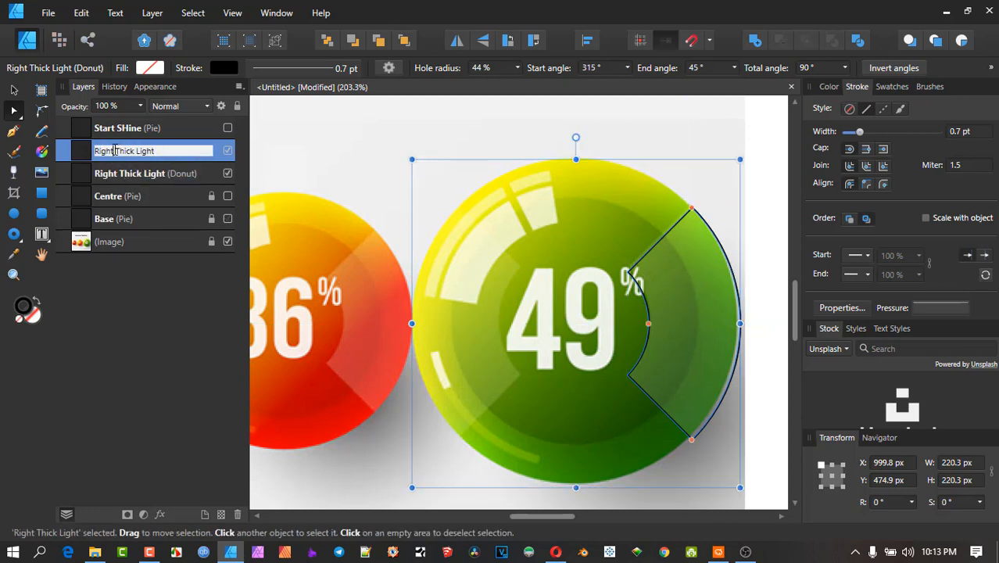
{"action": "key", "text": "BackSpace"}
{"action": "key", "text": "BackSpace"}
{"action": "key", "text": "BackSpace"}
{"action": "key", "text": "BackSpace"}
{"action": "key", "text": "BackSpace"}
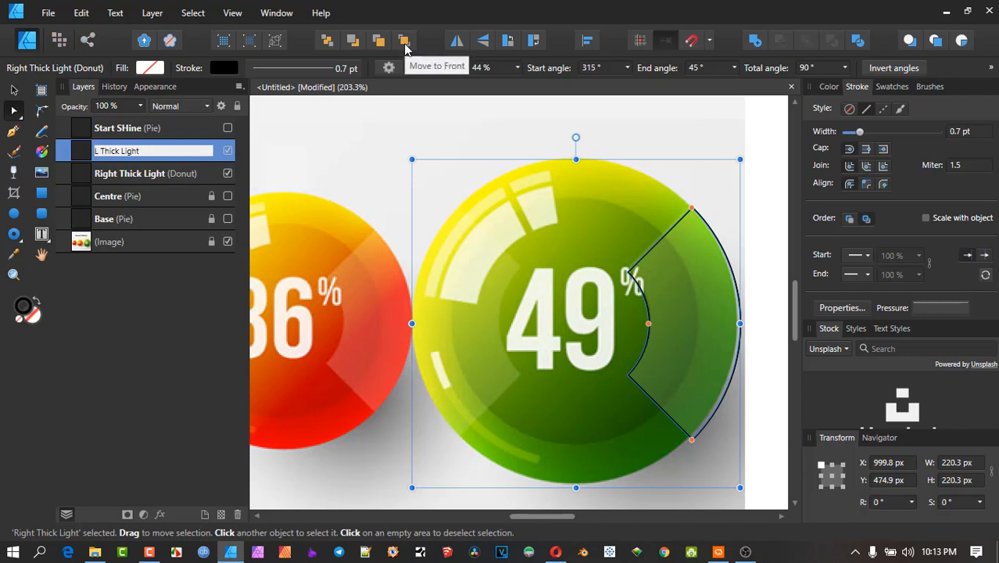
{"action": "type", "text": "Left"}
{"action": "key", "text": "Return"}
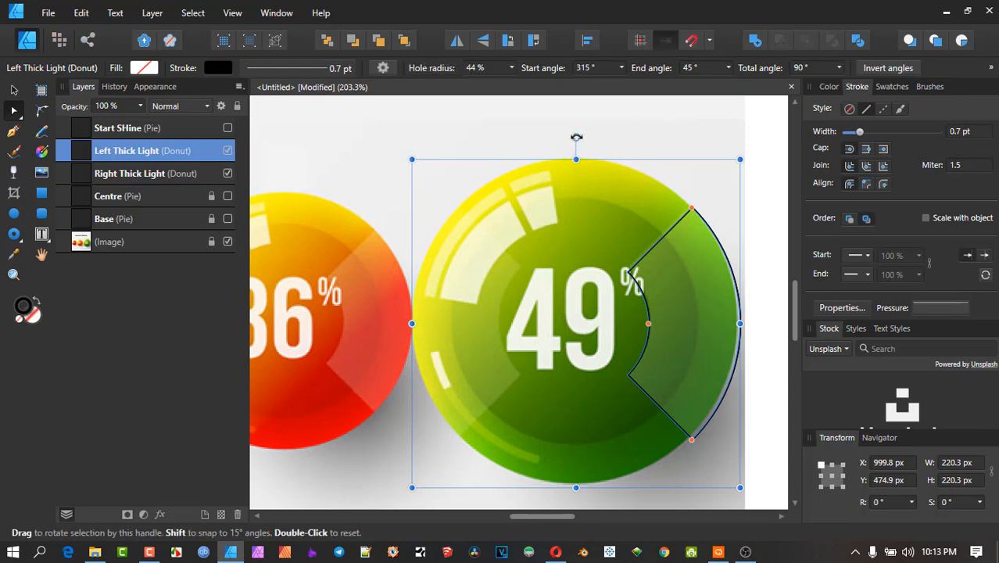
{"action": "left_click_drag", "start_coordinate": [575, 138], "coordinate": [575, 499]}
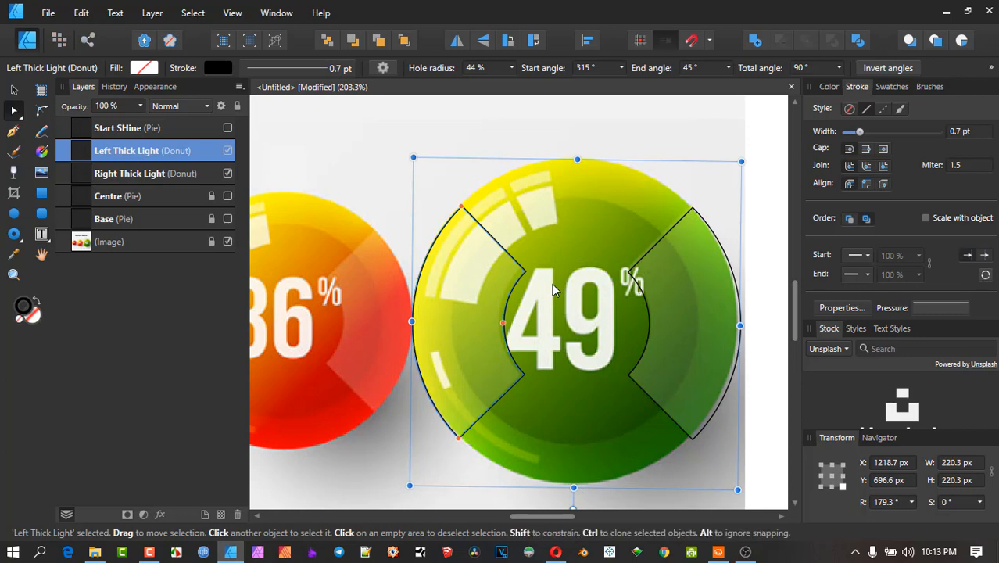
Hide and lock both the Left Thick Light and Right Thick Light layers
{"action": "left_click", "coordinate": [227, 151]}
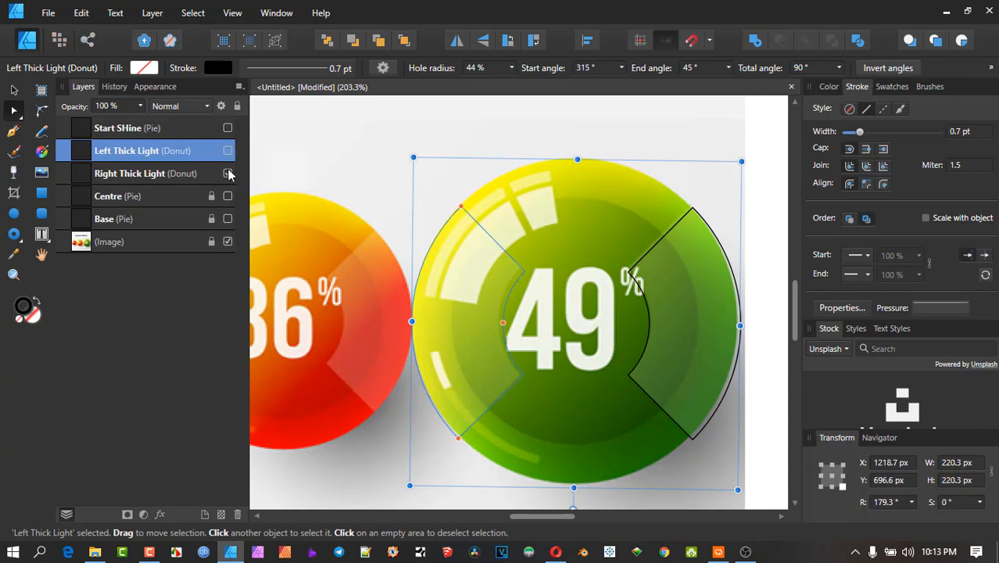
{"action": "left_click", "coordinate": [228, 174]}
{"action": "left_click", "coordinate": [202, 171]}
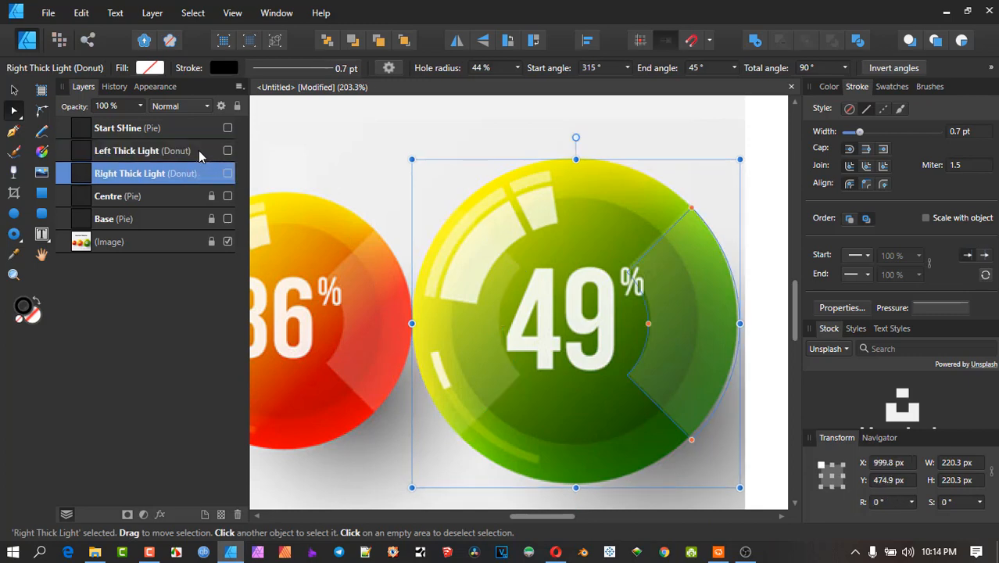
{"action": "left_click", "coordinate": [198, 150], "text": "shift"}
{"action": "left_click", "coordinate": [237, 105]}
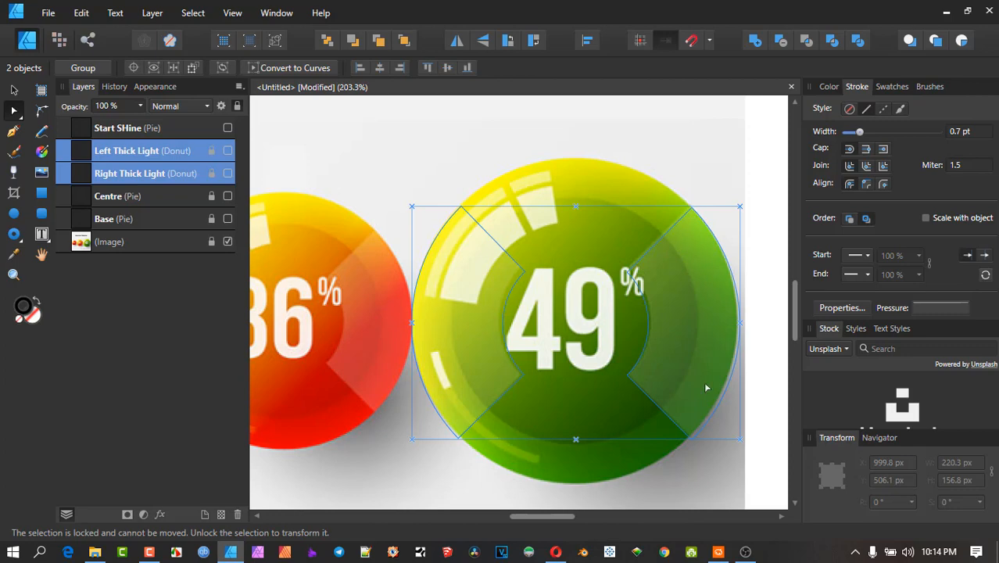
Select the Start SHine circle and make its layer visible again
{"action": "left_click", "coordinate": [132, 130]}
{"action": "left_click", "coordinate": [227, 129]}
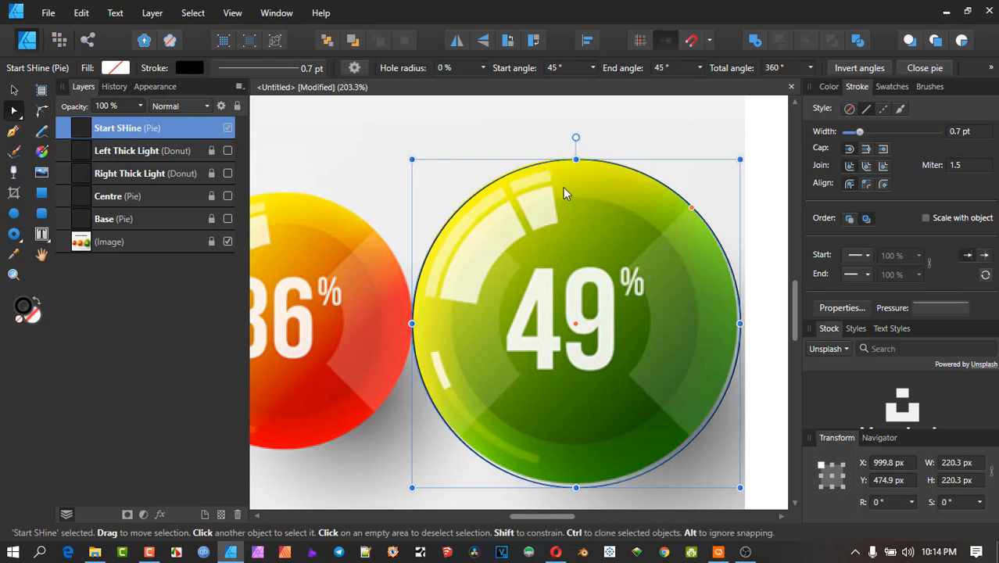
{"action": "left_click", "coordinate": [129, 151], "text": "shift"}
{"action": "key", "text": "ctrl+j"}
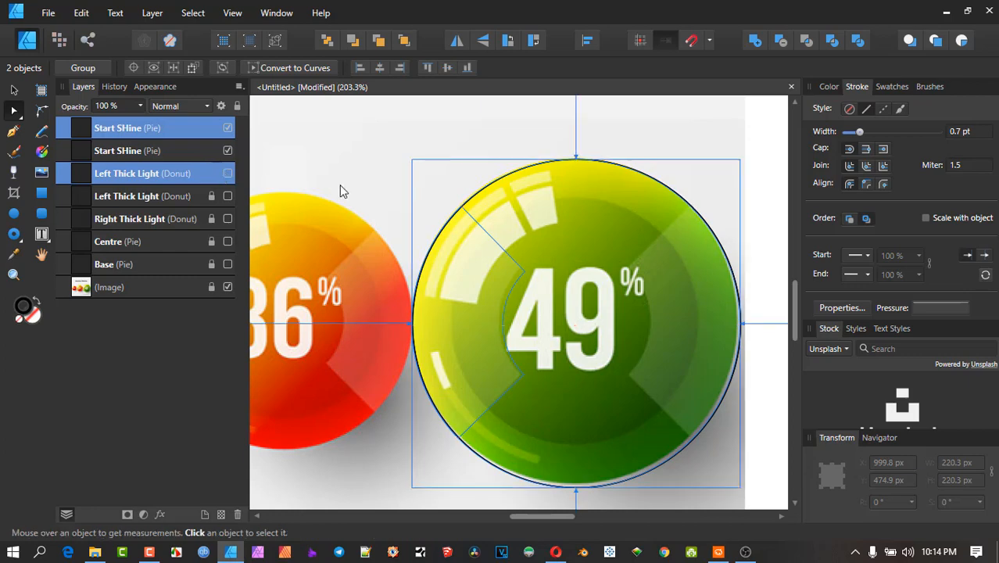
{"action": "key", "text": "ctrl+z"}
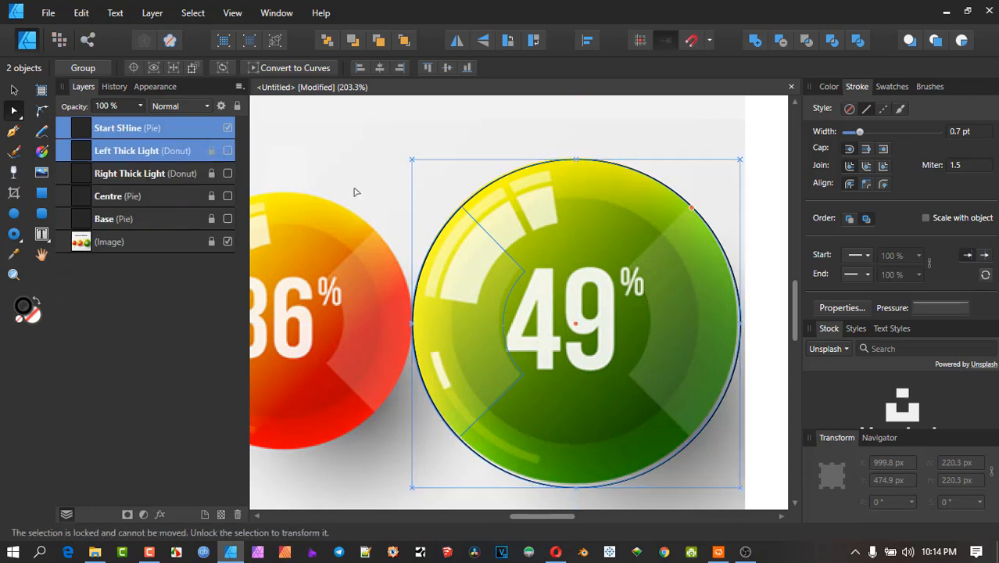
Duplicate only the Start SHine circle again, keeping the upper copy hidden as a spare and the lower one selected
{"action": "left_click", "coordinate": [153, 133]}
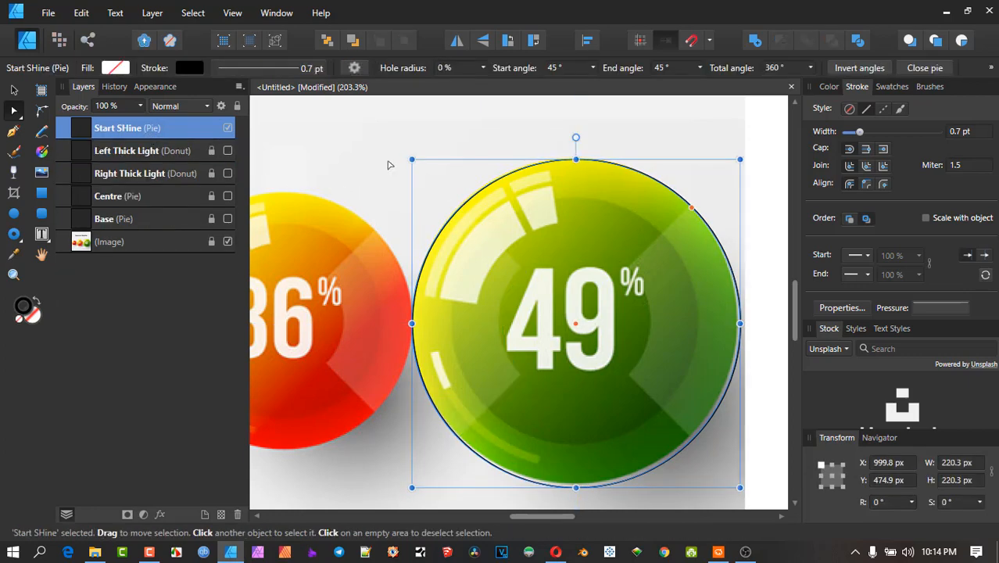
{"action": "key", "text": "ctrl+j"}
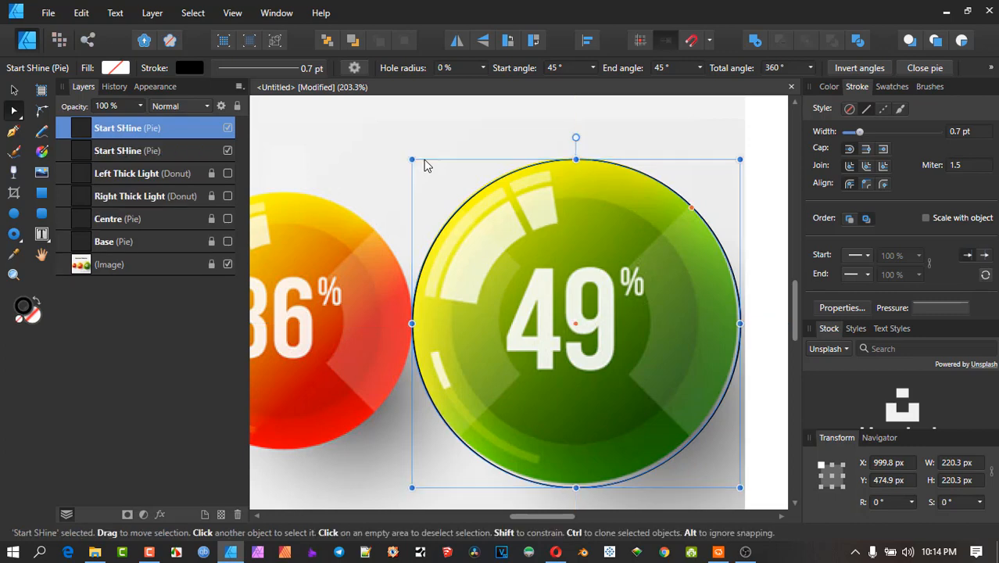
{"action": "left_click", "coordinate": [227, 128]}
{"action": "left_click", "coordinate": [191, 155]}
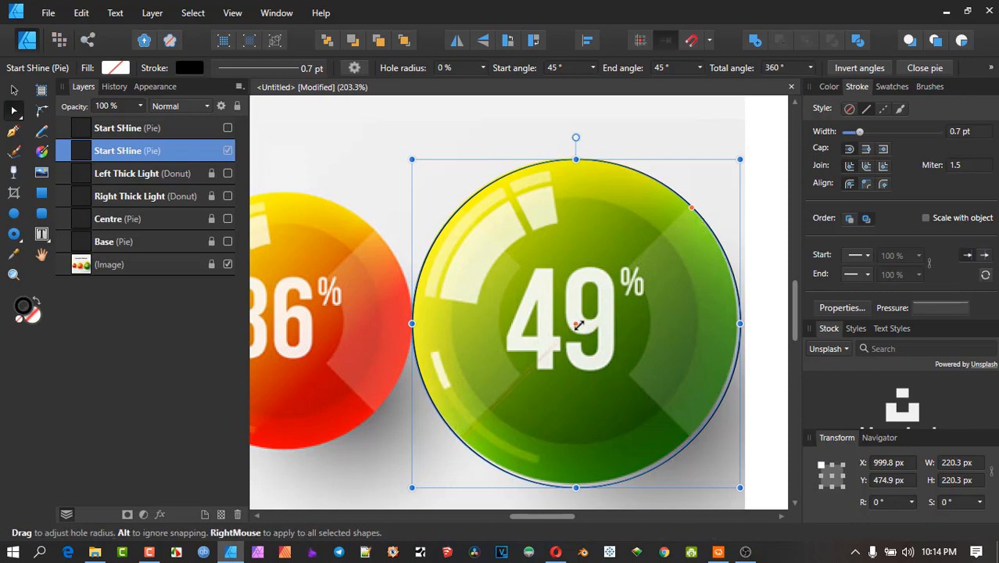
Shape the selected Start SHine circle into a thin lower-left arc about 200.2 px wide, with 93% hole radius, 207.4° start and 254.9° end angle
{"action": "left_click_drag", "start_coordinate": [574, 329], "coordinate": [486, 426]}
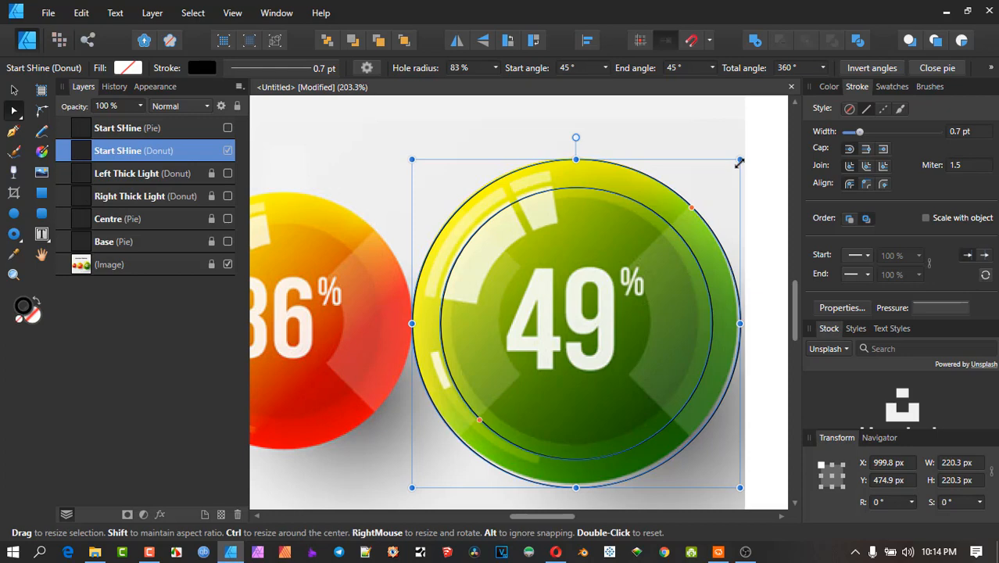
{"action": "left_click_drag", "start_coordinate": [738, 162], "coordinate": [726, 178]}
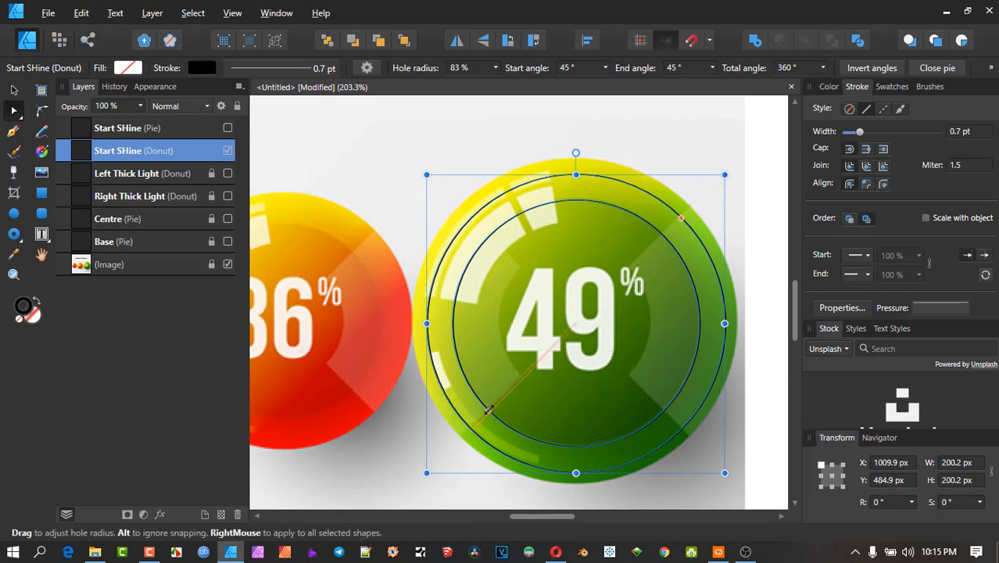
{"action": "left_click_drag", "start_coordinate": [487, 410], "coordinate": [476, 422]}
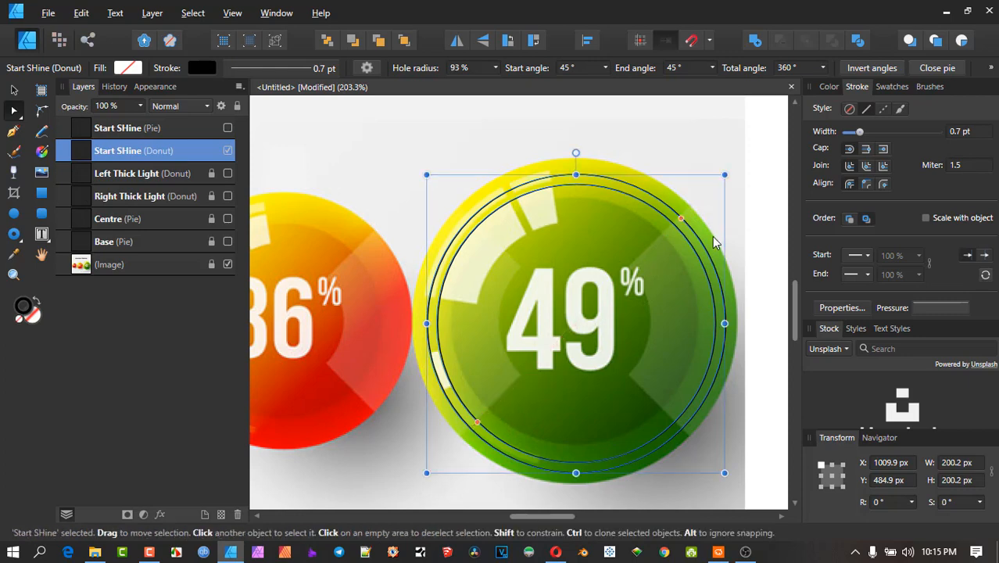
{"action": "left_click_drag", "start_coordinate": [677, 210], "coordinate": [451, 386]}
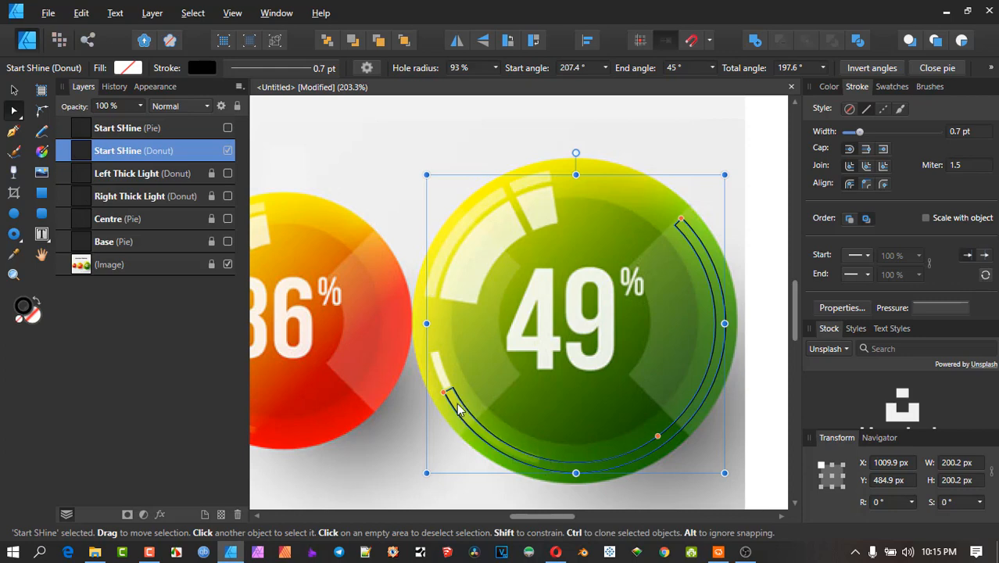
{"action": "left_click_drag", "start_coordinate": [685, 226], "coordinate": [534, 482]}
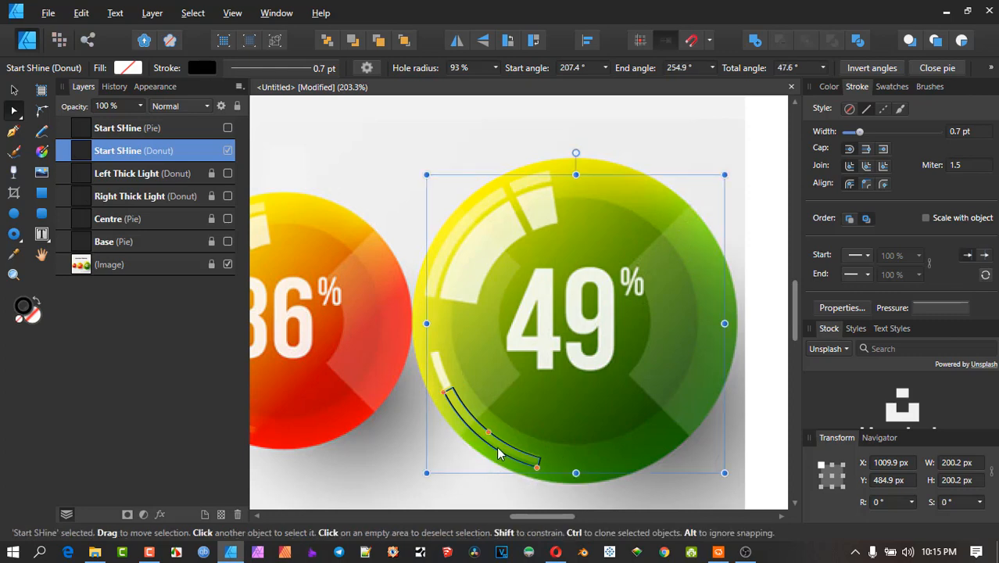
Duplicate the Start SHine donut and rename the lower copy as Thin Lower Left
{"action": "key", "text": "ctrl+j"}
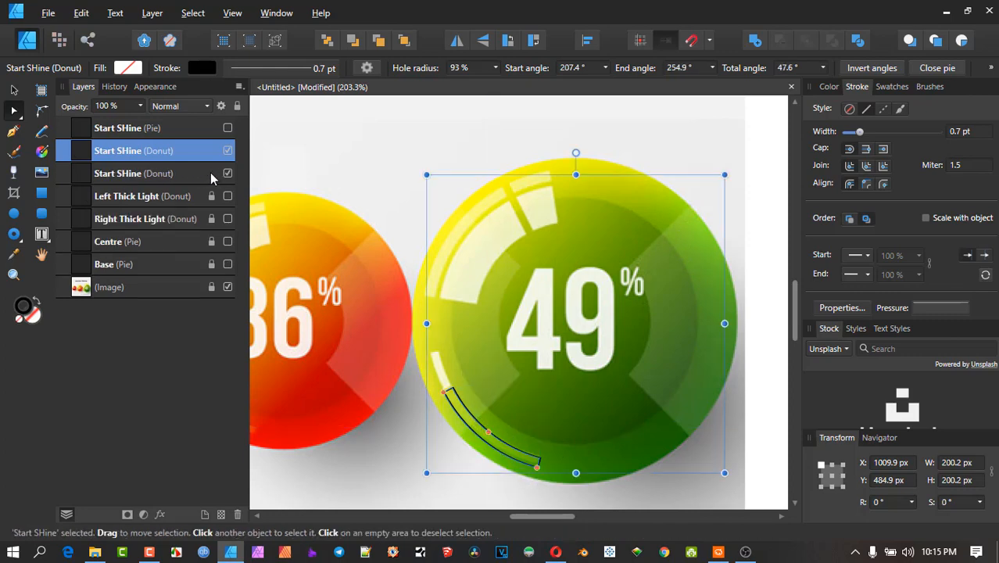
{"action": "left_click", "coordinate": [129, 174]}
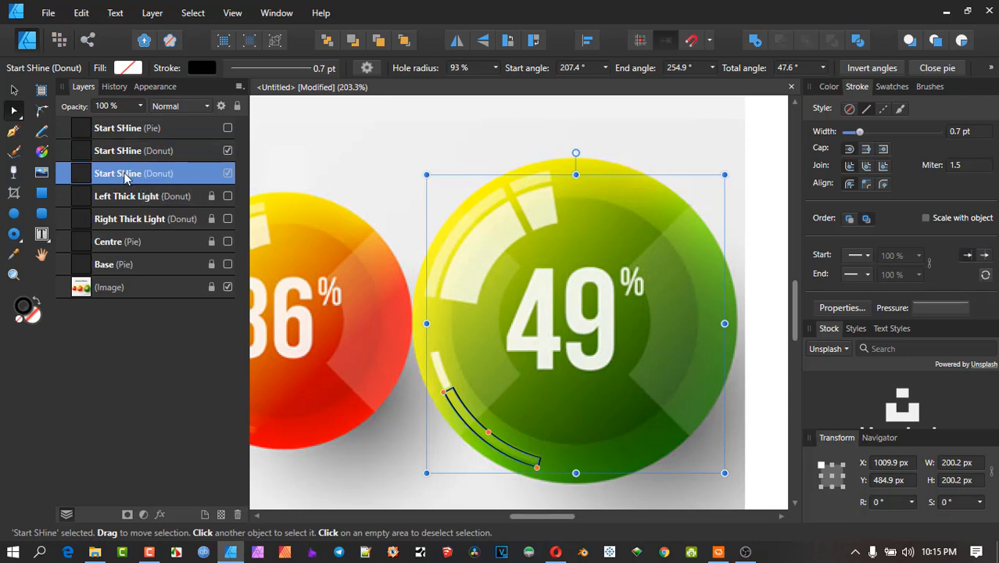
{"action": "double_click", "coordinate": [125, 173]}
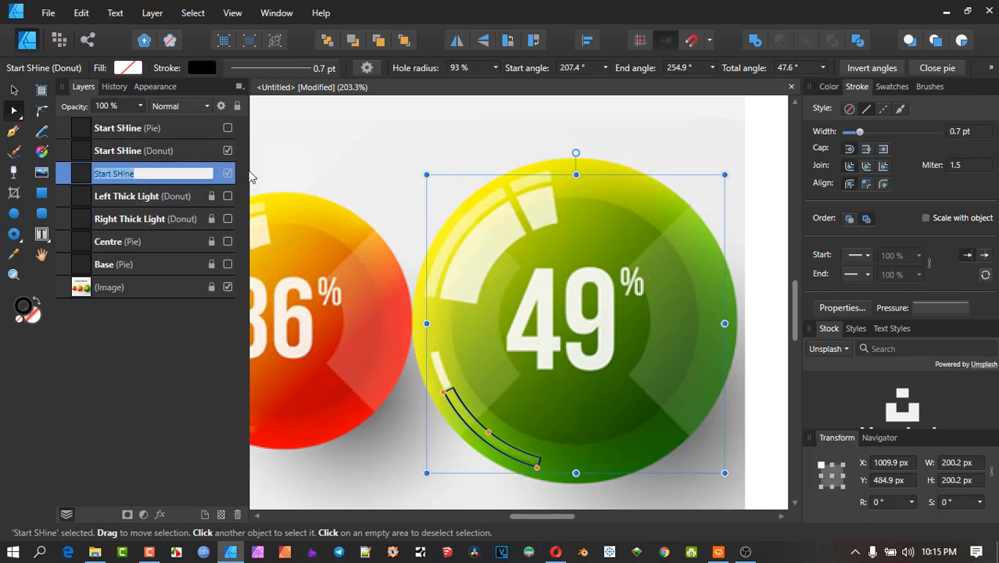
{"action": "type", "text": "Thin Lower Left"}
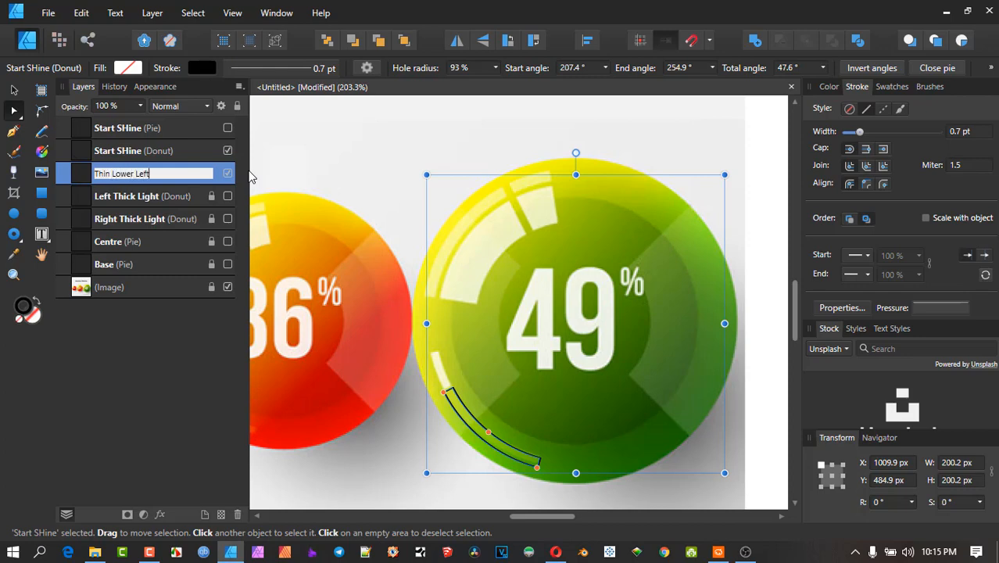
{"action": "key", "text": "Return"}
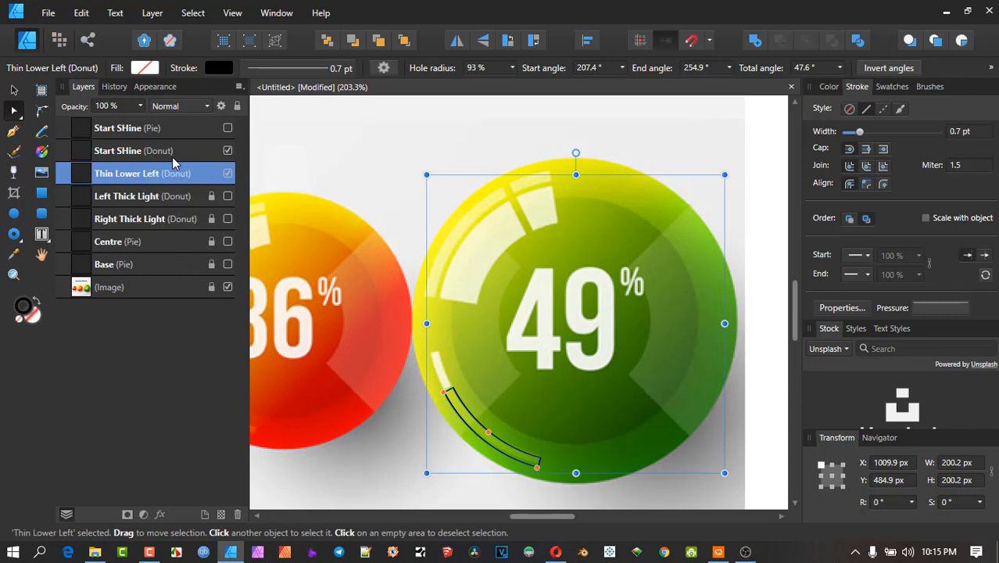
Rotate the Start SHine donut above Thin Lower Left to about -46.6° and shorten its arc to an end angle of about 225°
{"action": "left_click", "coordinate": [153, 157]}
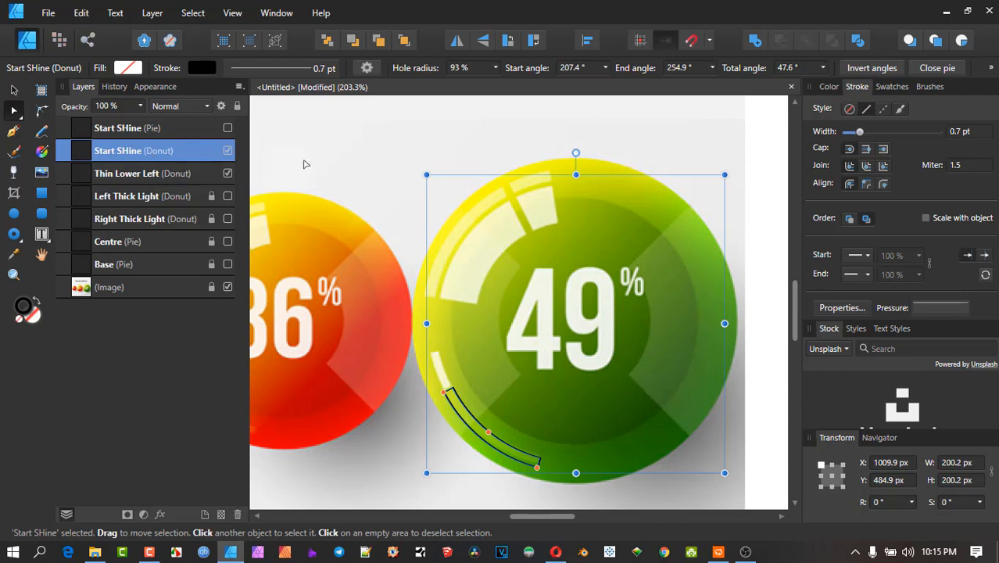
{"action": "left_click", "coordinate": [154, 177]}
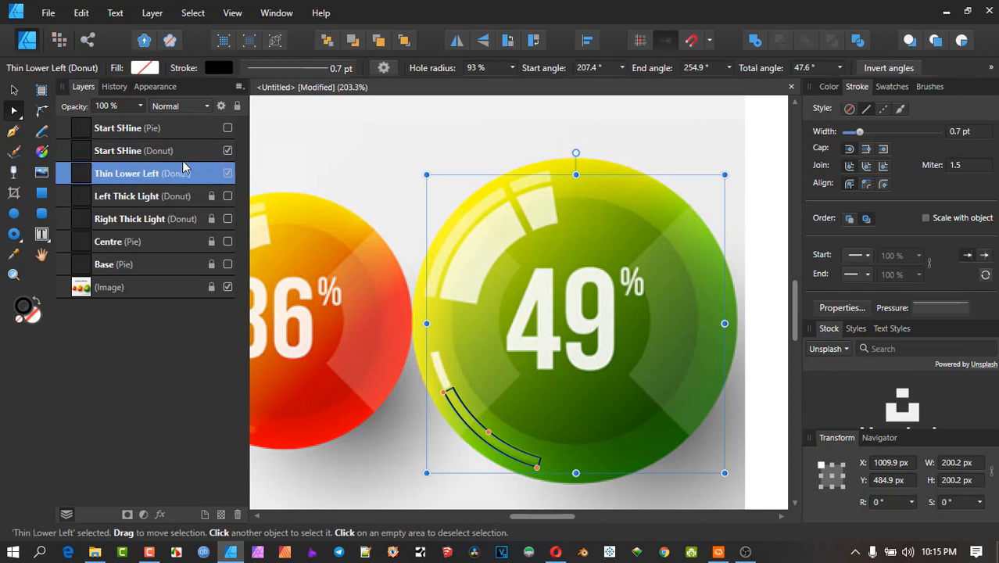
{"action": "left_click", "coordinate": [183, 159]}
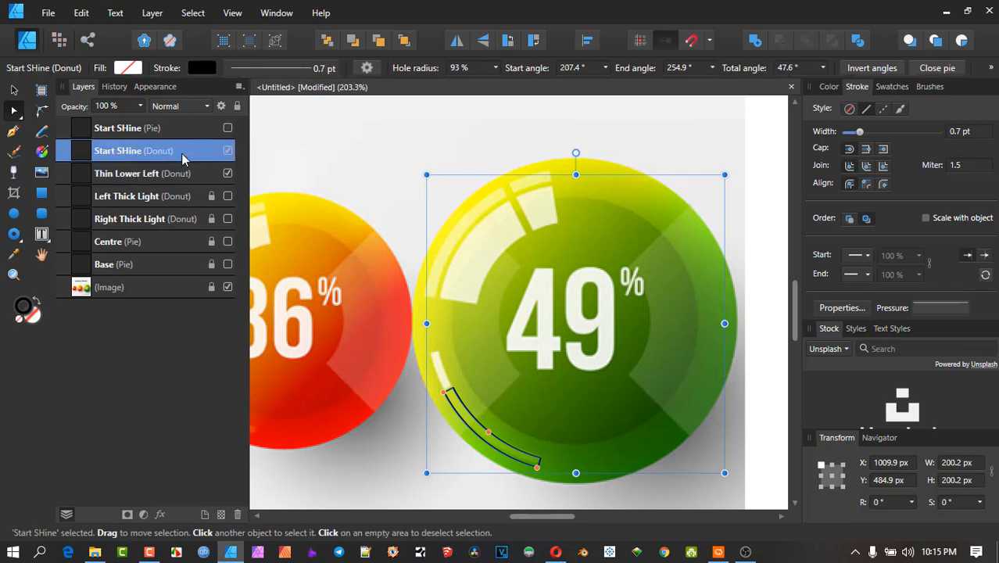
{"action": "left_click", "coordinate": [229, 152]}
{"action": "left_click", "coordinate": [227, 151]}
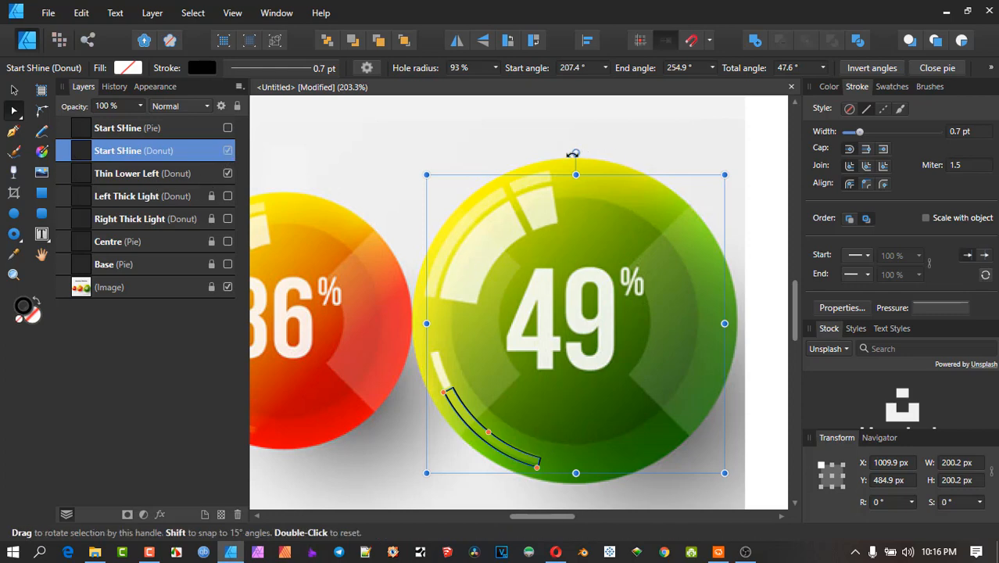
{"action": "left_click_drag", "start_coordinate": [575, 153], "coordinate": [699, 207]}
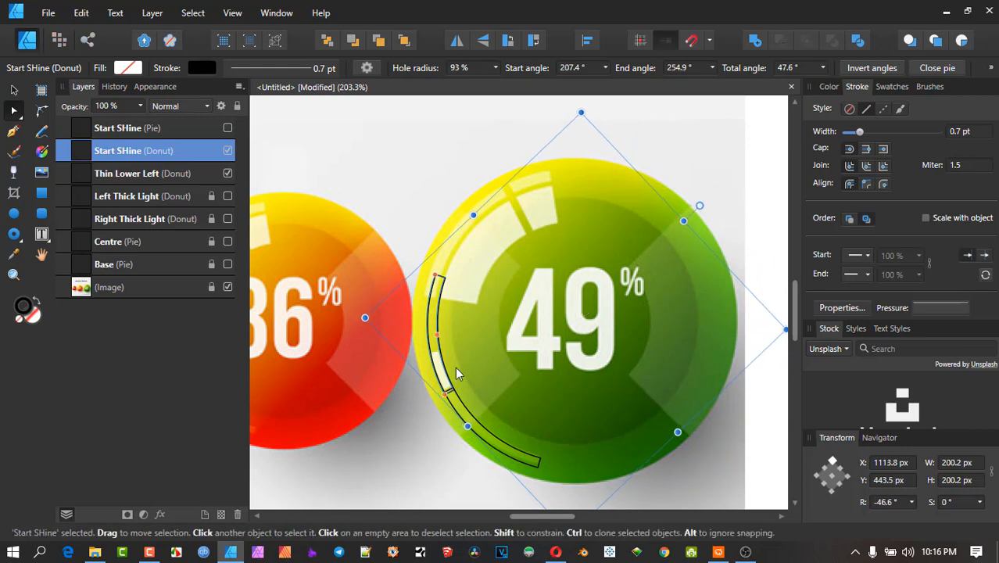
{"action": "left_click_drag", "start_coordinate": [445, 394], "coordinate": [435, 277]}
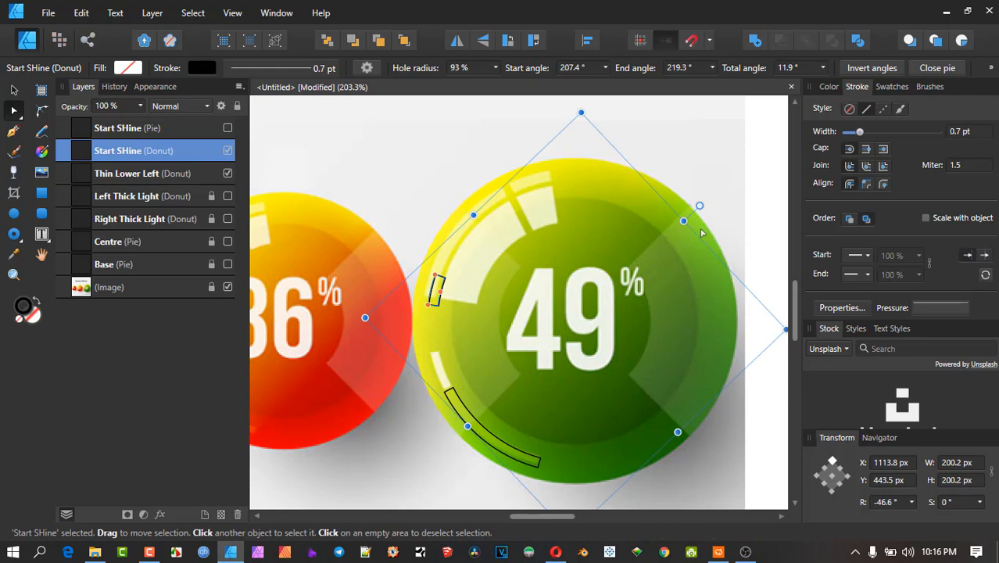
{"action": "left_click_drag", "start_coordinate": [428, 303], "coordinate": [427, 318]}
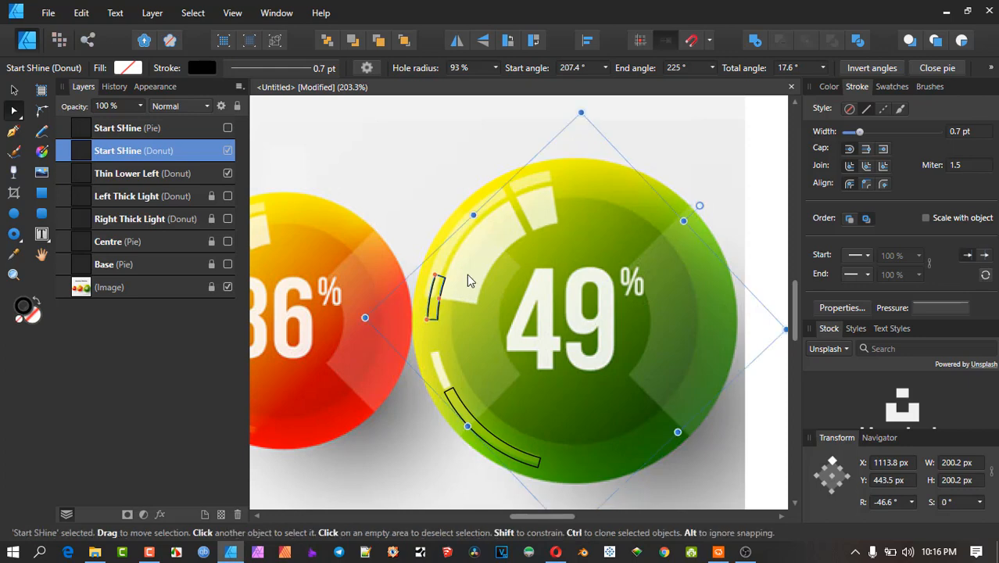
Fit the shortened Start SHine arc over the white lower-left highlight, rotated to about -17.6° with an end angle of 225°
{"action": "left_click_drag", "start_coordinate": [697, 207], "coordinate": [656, 226]}
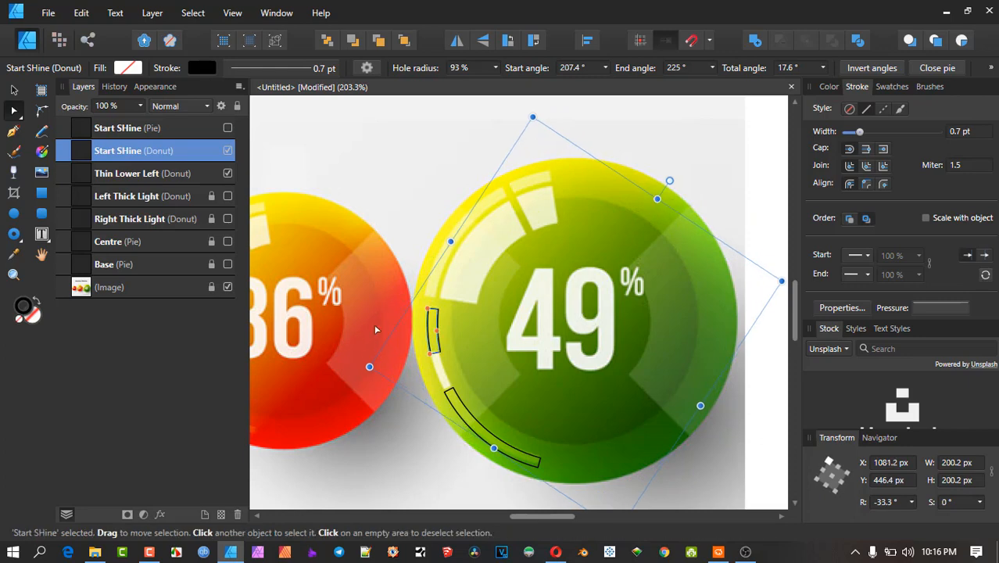
{"action": "left_click_drag", "start_coordinate": [428, 342], "coordinate": [433, 356]}
{"action": "left_click_drag", "start_coordinate": [669, 179], "coordinate": [627, 161]}
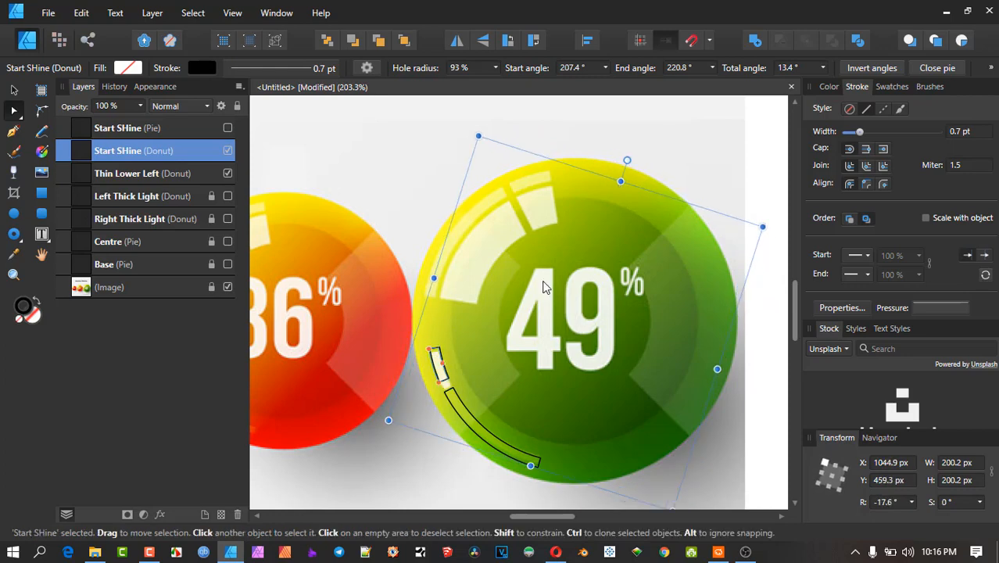
{"action": "left_click_drag", "start_coordinate": [442, 384], "coordinate": [442, 389]}
{"action": "left_click", "coordinate": [414, 188]}
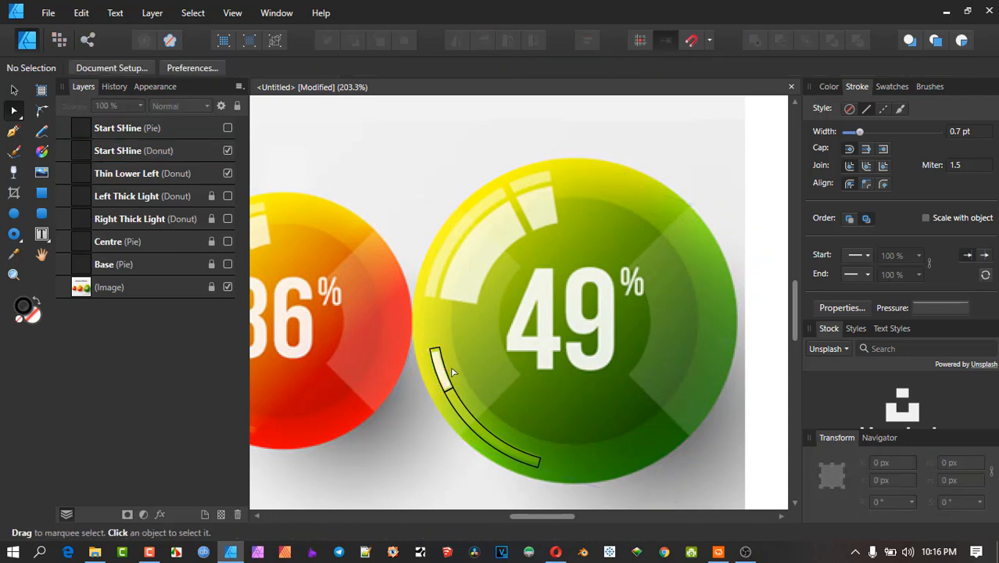
Rename the short Start SHine donut over the white highlight as White Lower Left
{"action": "left_click", "coordinate": [444, 379]}
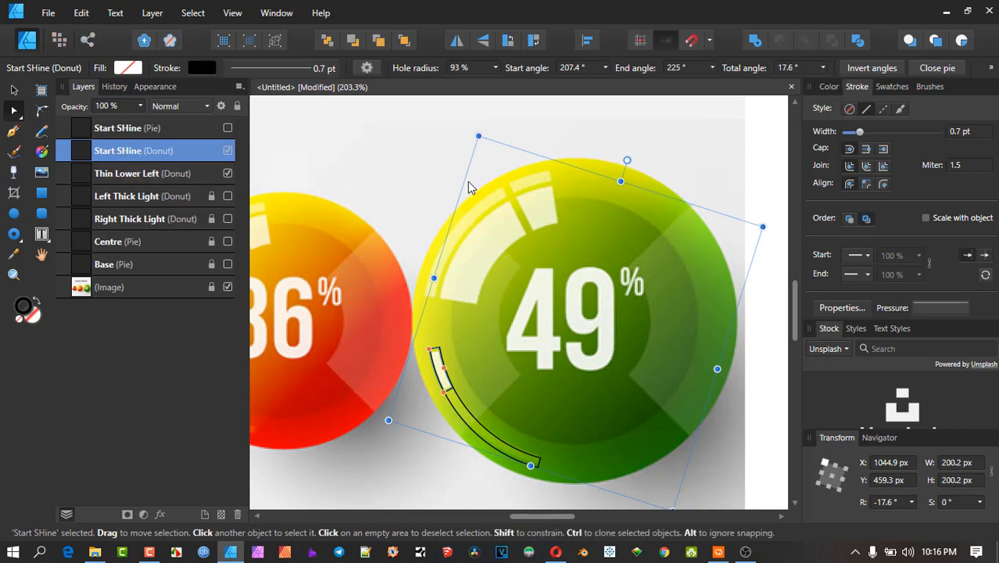
{"action": "double_click", "coordinate": [146, 152]}
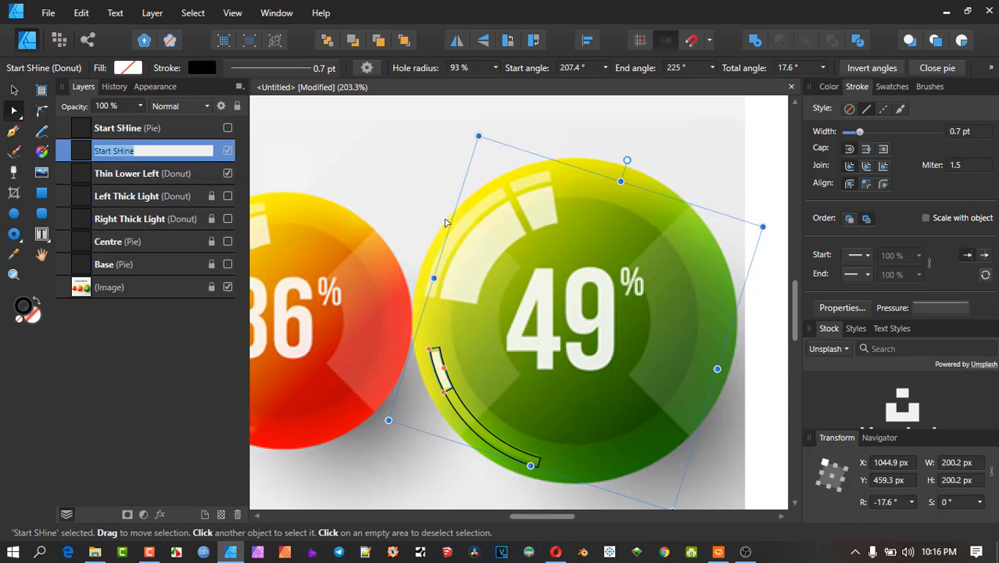
{"action": "type", "text": "White Lower Left"}
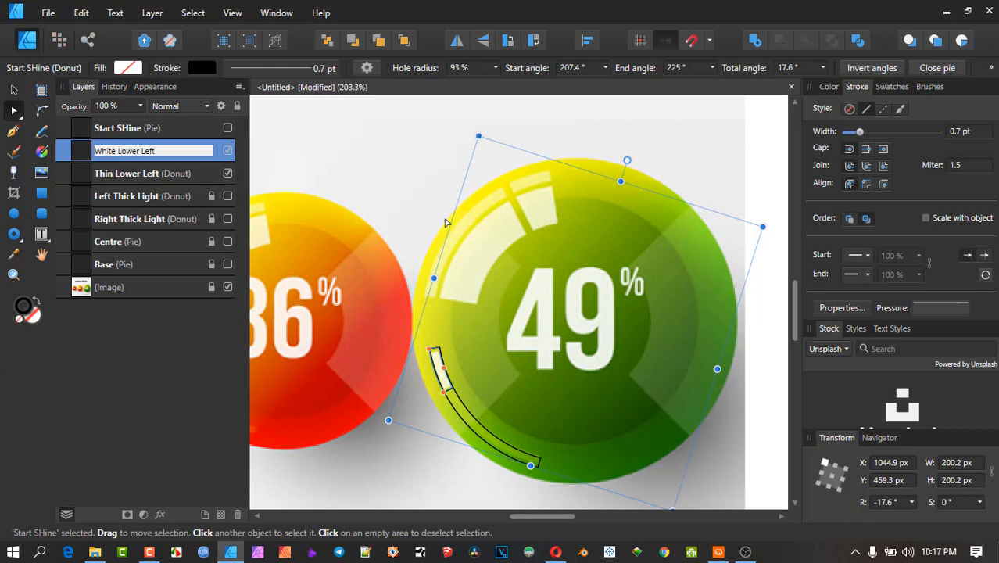
{"action": "key", "text": "Return"}
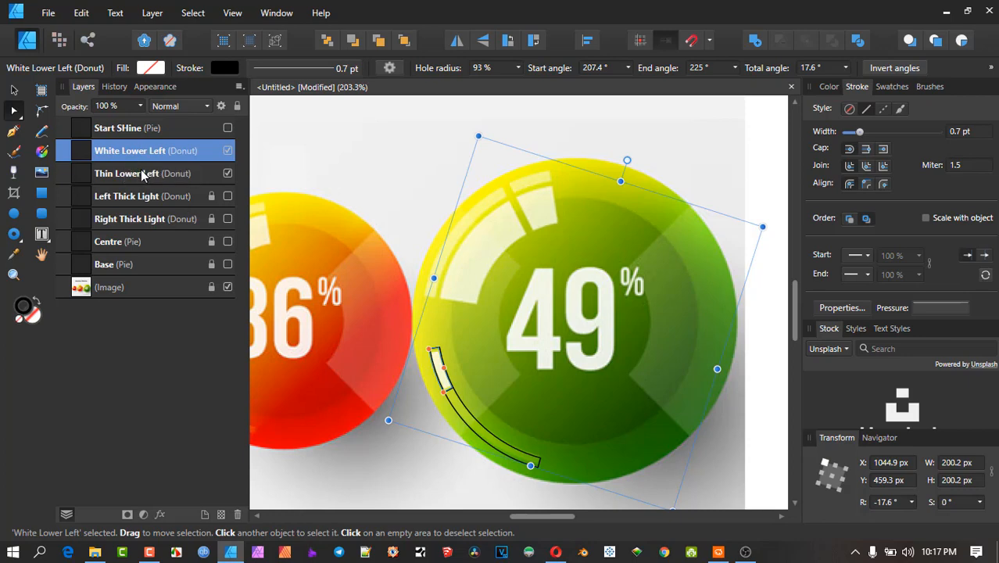
Duplicate White Lower Left and rotate the copy to about -56.6°, onto the button's thin upper-left shine
{"action": "key", "text": "ctrl+j"}
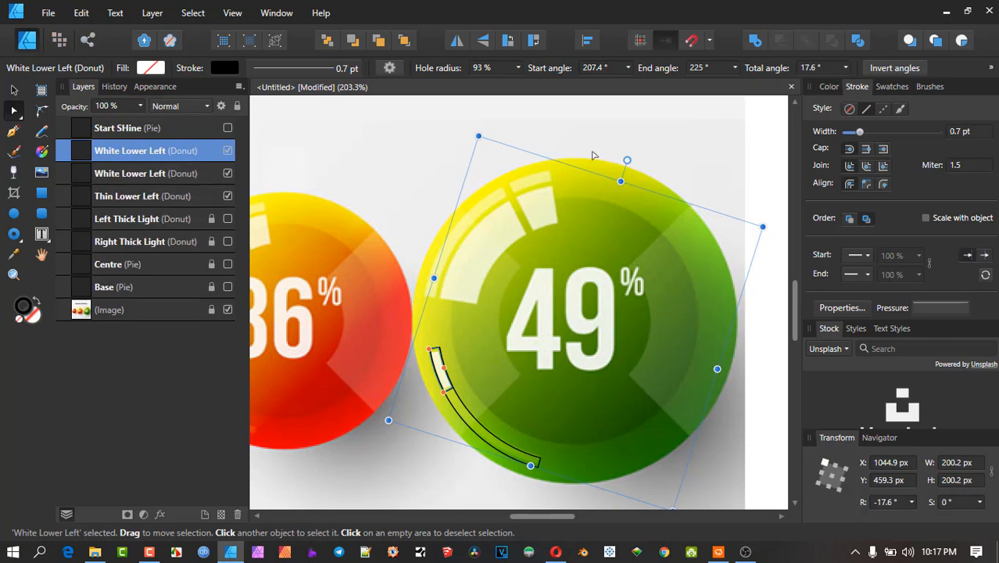
{"action": "left_click_drag", "start_coordinate": [626, 161], "coordinate": [718, 233]}
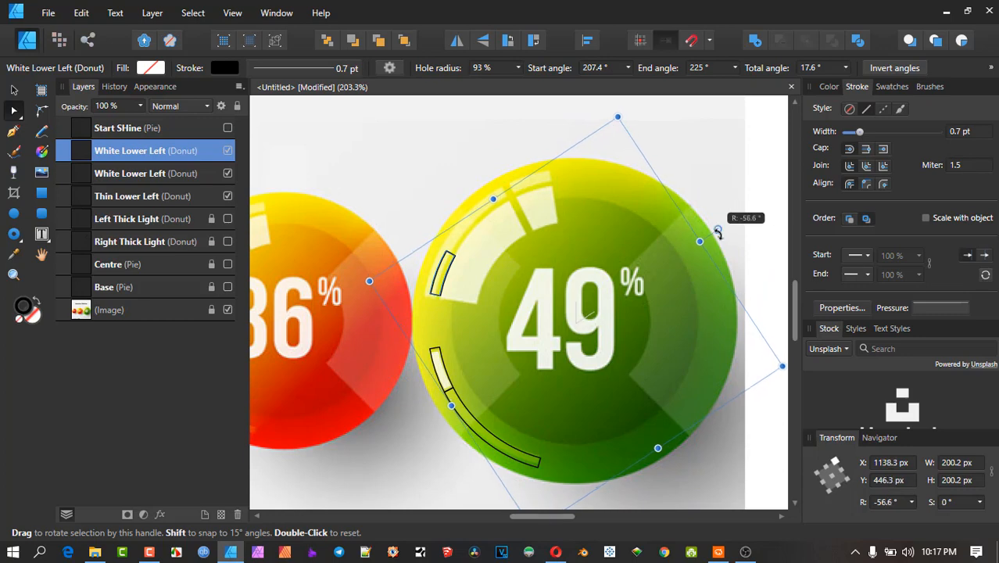
{"action": "left_click_drag", "start_coordinate": [717, 232], "coordinate": [717, 231]}
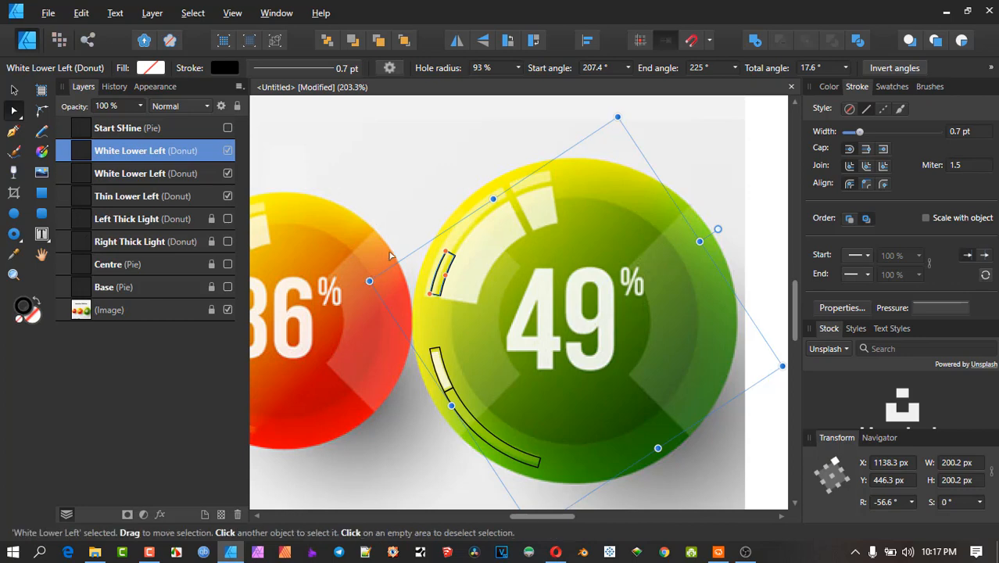
Enlarge the rotated copy around its centre to about 205.4 px and extend its arc along the upper-left shine to a start angle of about 175.5°
{"action": "key", "text": "ctrl"}
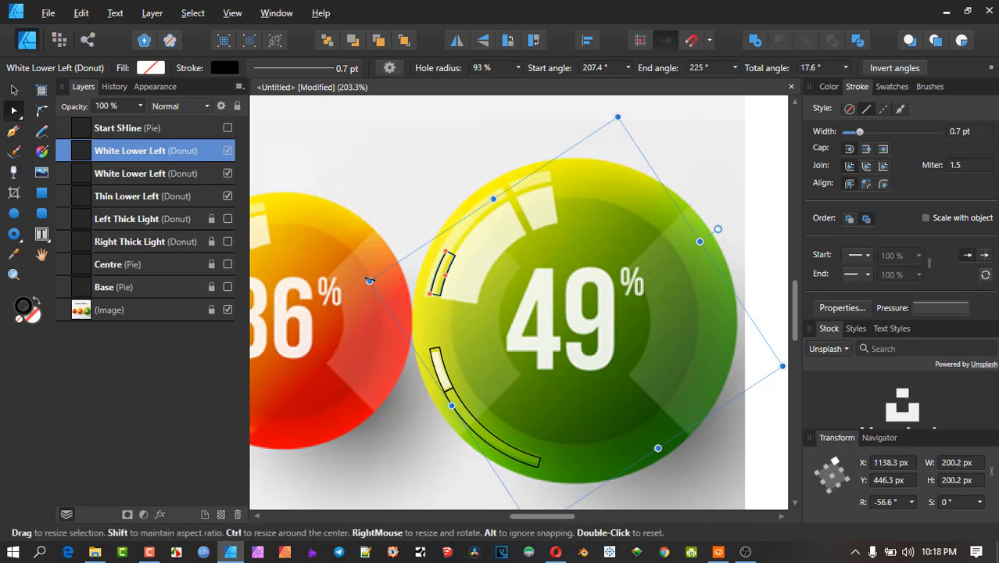
{"action": "left_click_drag", "start_coordinate": [369, 280], "coordinate": [363, 280]}
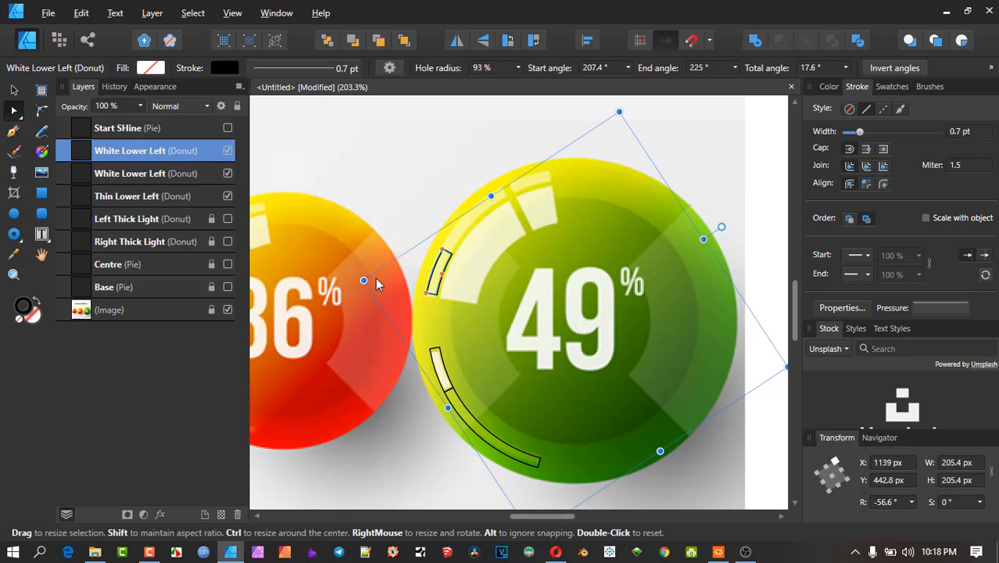
{"action": "left_click_drag", "start_coordinate": [440, 246], "coordinate": [501, 190]}
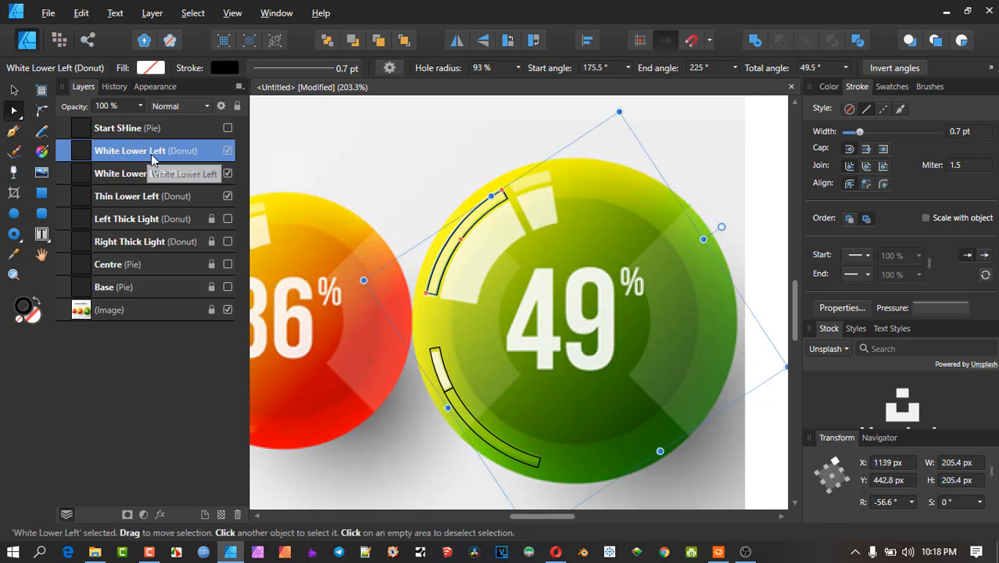
Rename the upper-left arc's White Lower Left layer as Top Left Thin
{"action": "double_click", "coordinate": [129, 155]}
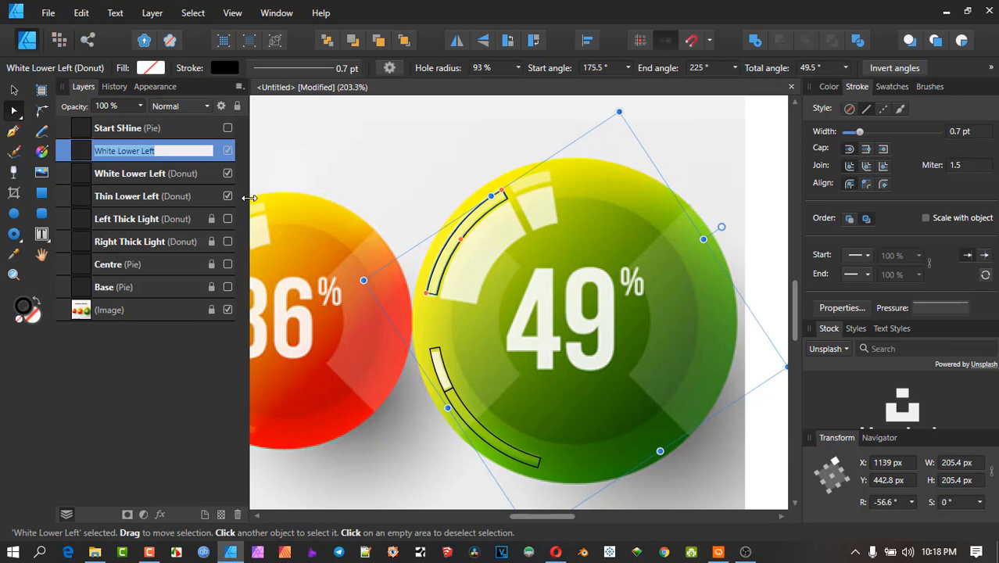
{"action": "type", "text": "Top"}
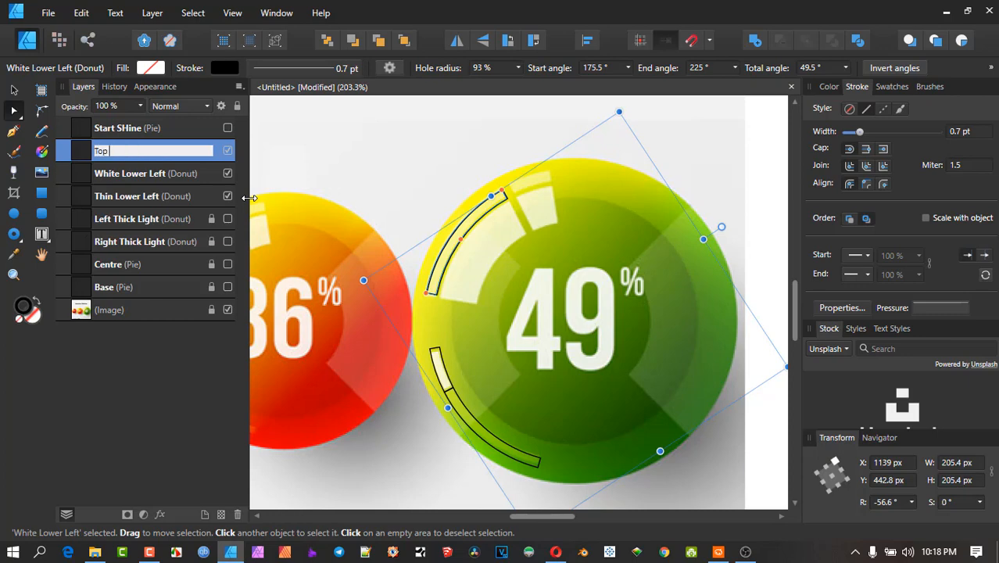
{"action": "type", "text": " Left Thin"}
{"action": "left_click", "coordinate": [275, 158]}
Duplicate Top Left Thin and rotate the copy to about -111.8° so its arc starts at the small shine at the button's top
{"action": "left_click", "coordinate": [135, 153]}
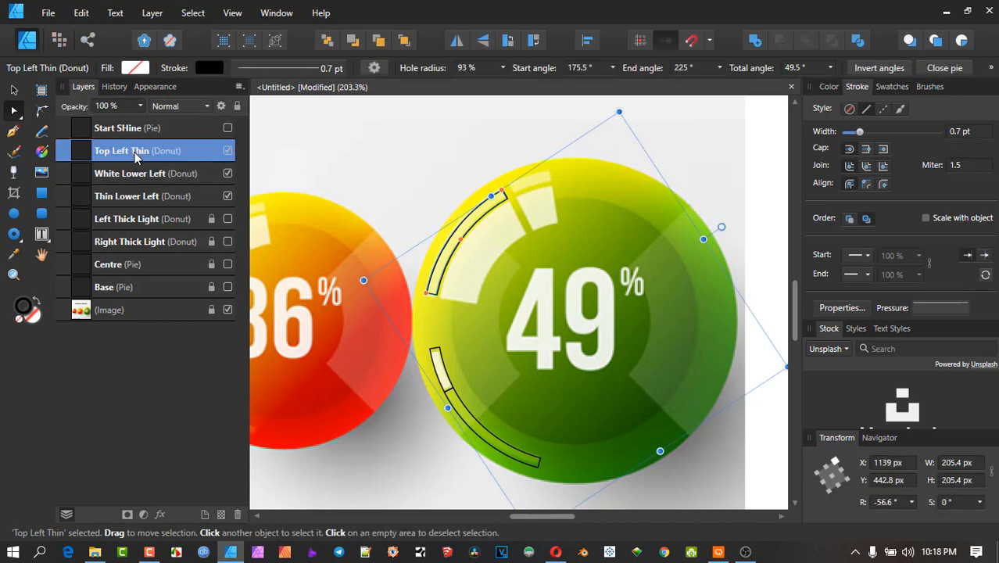
{"action": "key", "text": "ctrl+j"}
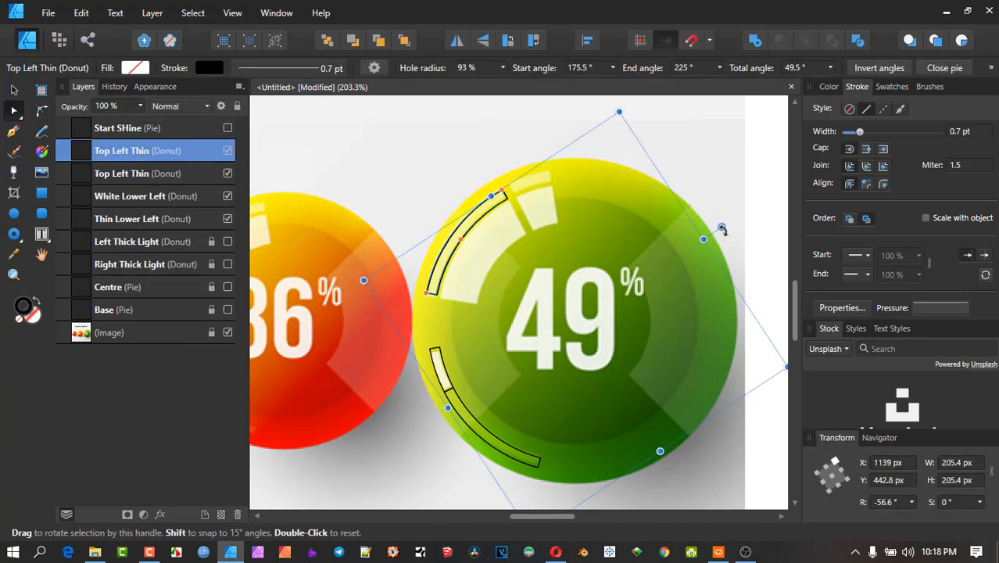
{"action": "left_click_drag", "start_coordinate": [723, 229], "coordinate": [727, 383]}
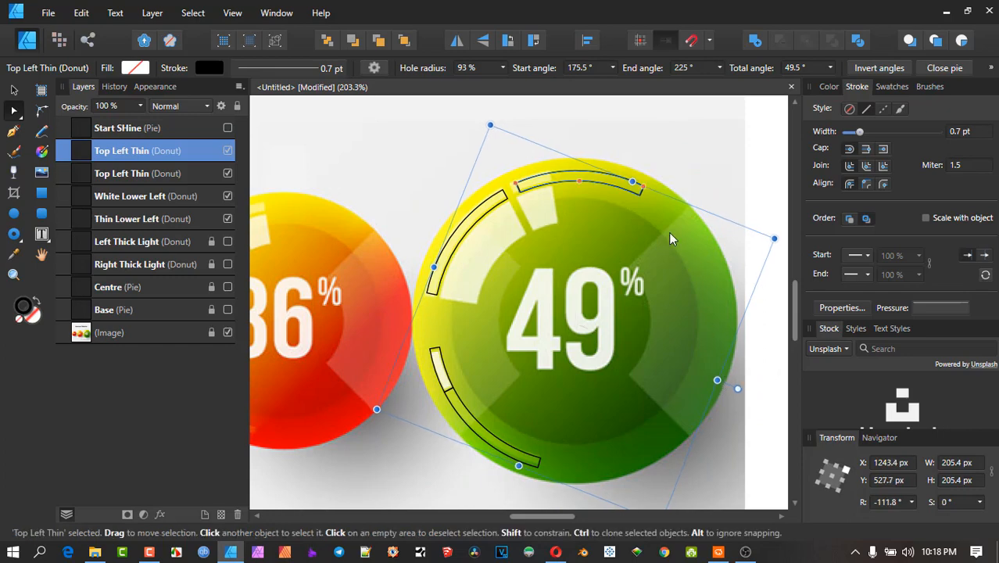
Shorten the duplicated arc to a start angle of about 209.1° and rotate it to about -109.2° to fit the button's small top shine
{"action": "left_click_drag", "start_coordinate": [641, 186], "coordinate": [567, 170]}
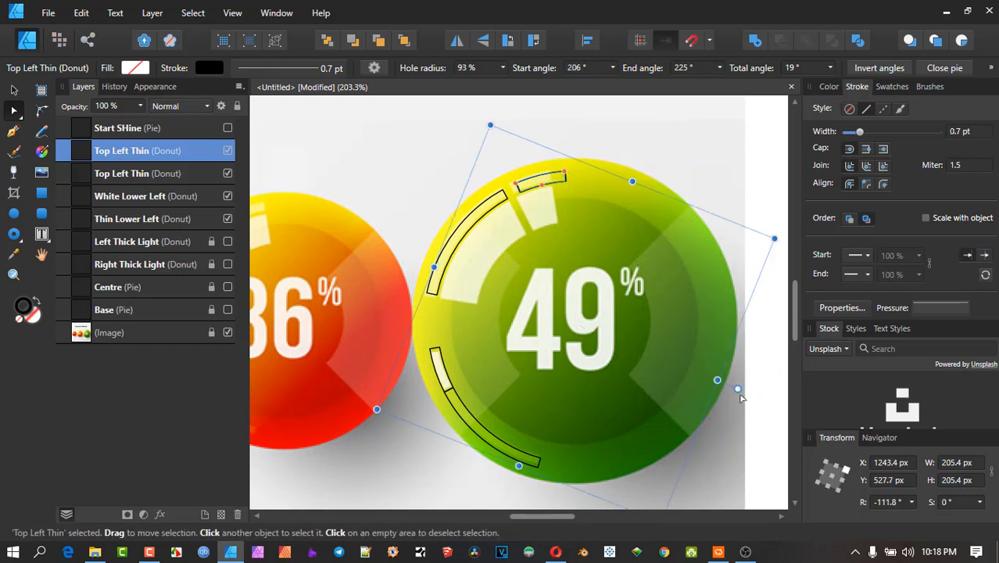
{"action": "left_click_drag", "start_coordinate": [739, 384], "coordinate": [741, 382]}
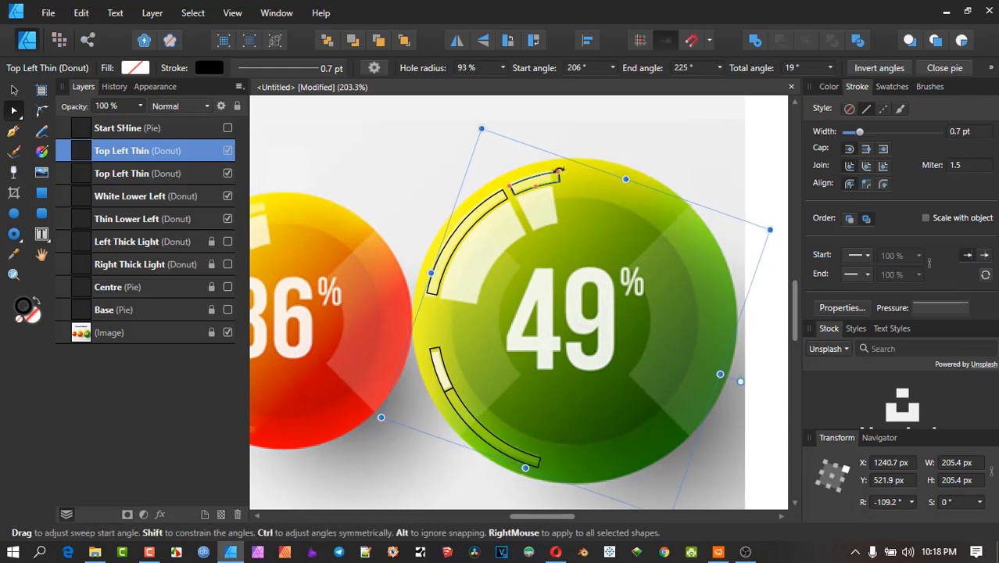
{"action": "left_click_drag", "start_coordinate": [557, 171], "coordinate": [550, 173]}
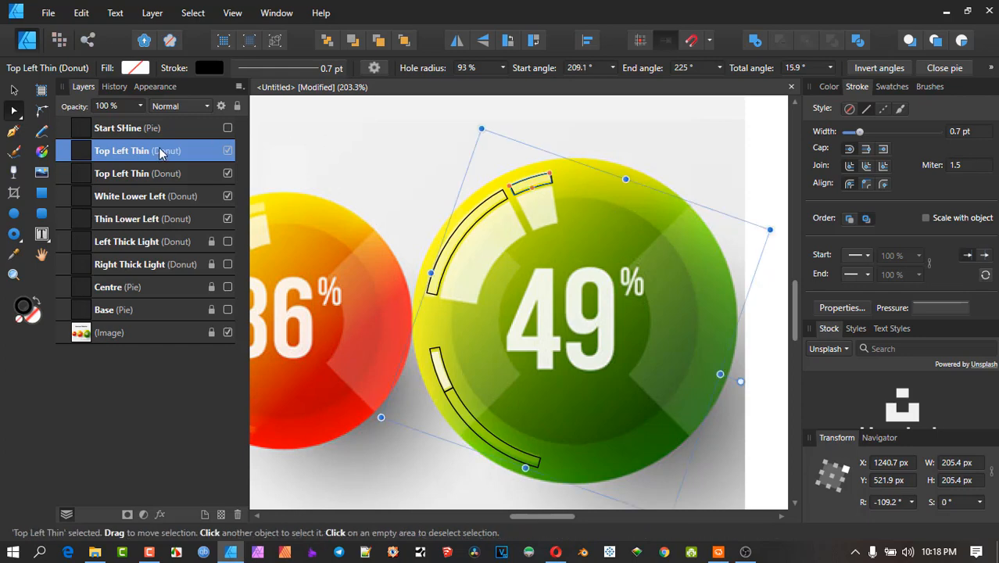
Rename the small upper arc's Top Left Thin layer as Top Top Left Thin
{"action": "double_click", "coordinate": [127, 154]}
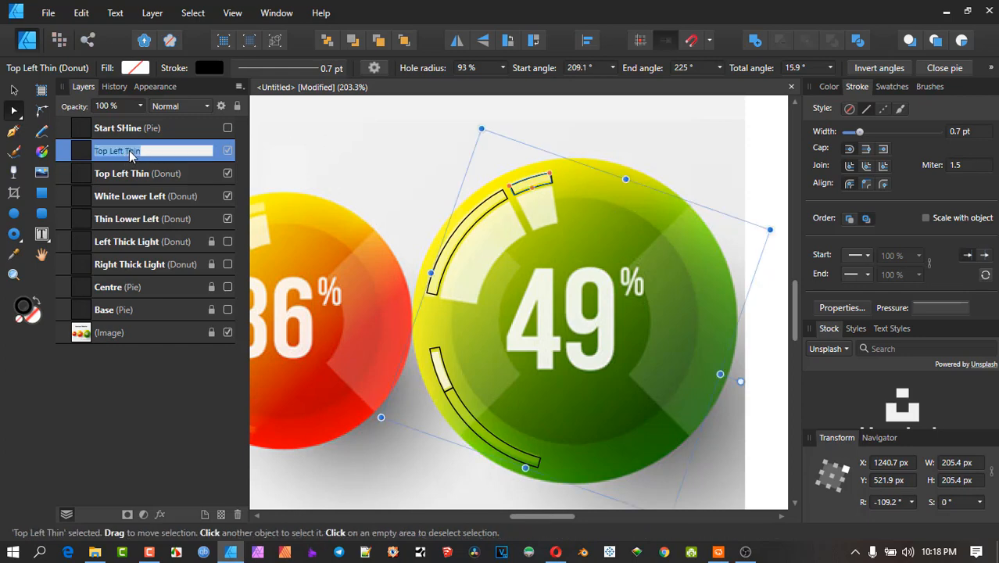
{"action": "left_click", "coordinate": [146, 150]}
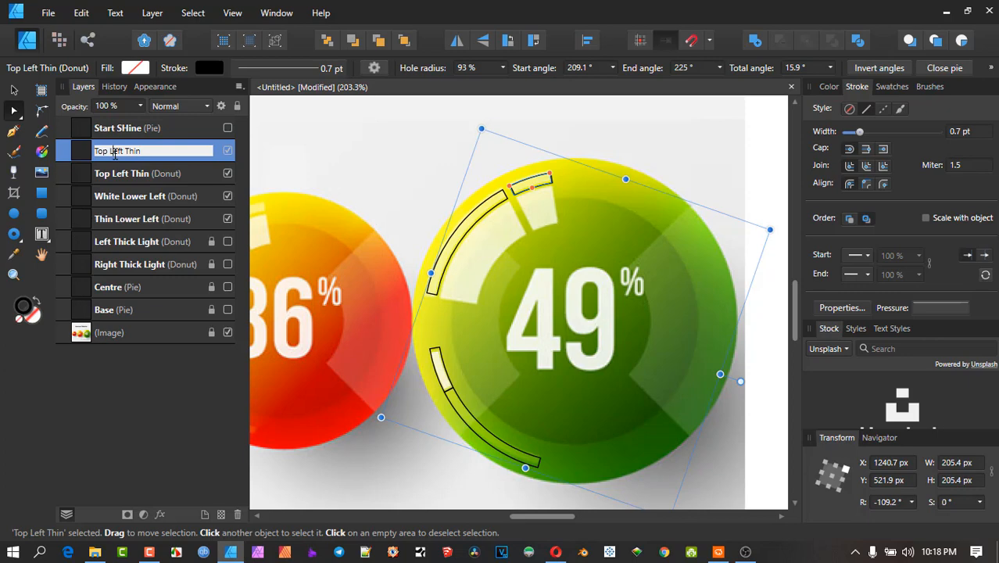
{"action": "left_click", "coordinate": [112, 150]}
{"action": "type", "text": "Top"}
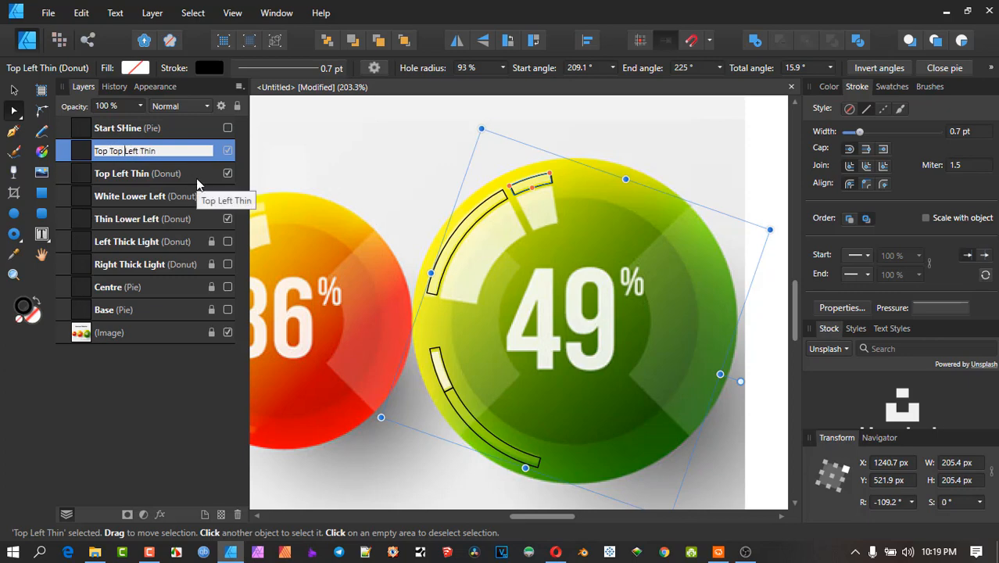
{"action": "left_click", "coordinate": [319, 160]}
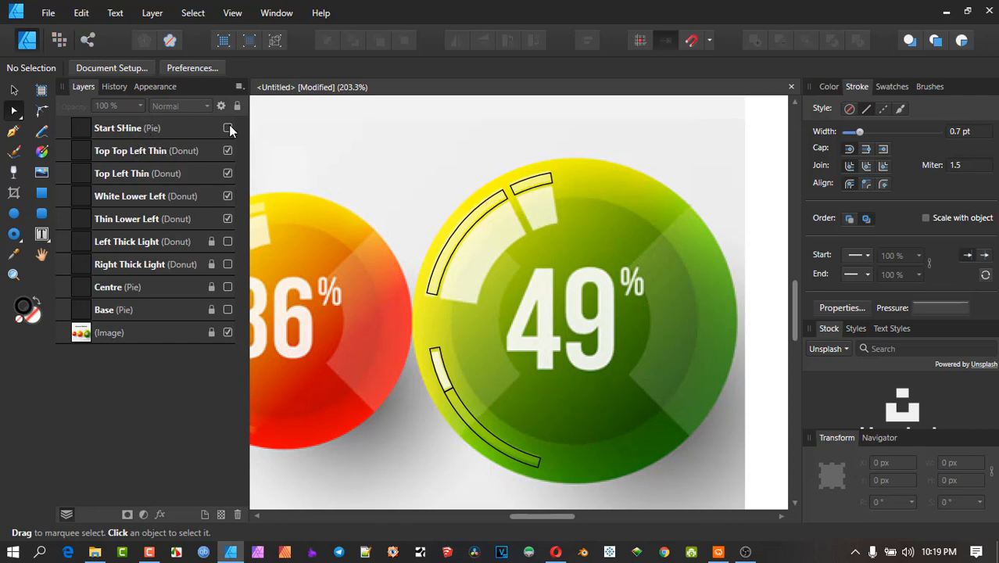
Hide and lock the Top Top Left Thin, Top Left Thin, White Lower Left and Thin Lower Left layers
{"action": "left_click", "coordinate": [229, 150]}
{"action": "left_click", "coordinate": [229, 172]}
{"action": "left_click", "coordinate": [228, 195]}
{"action": "left_click", "coordinate": [228, 218]}
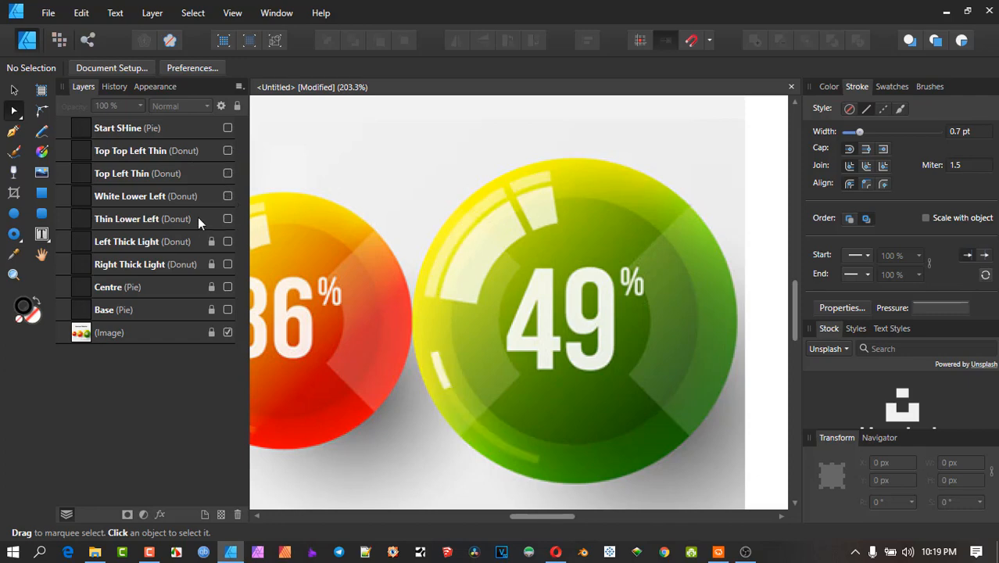
{"action": "left_click", "coordinate": [199, 217]}
{"action": "left_click", "coordinate": [195, 149], "text": "shift"}
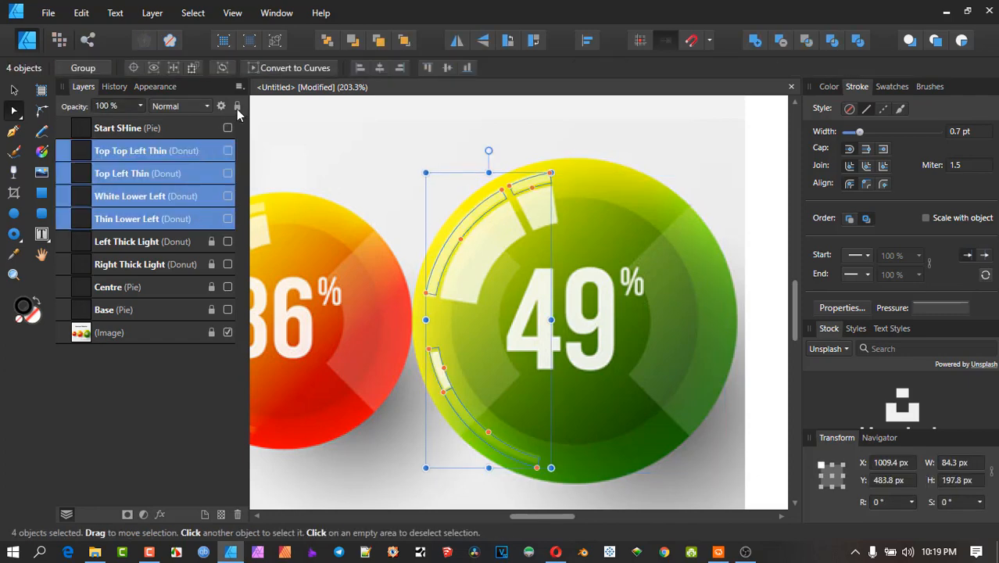
{"action": "left_click", "coordinate": [238, 105]}
Show the Start SHine pie, shrink it around its centre to about 188.9 px and give it a 75% hole radius
{"action": "left_click", "coordinate": [197, 125]}
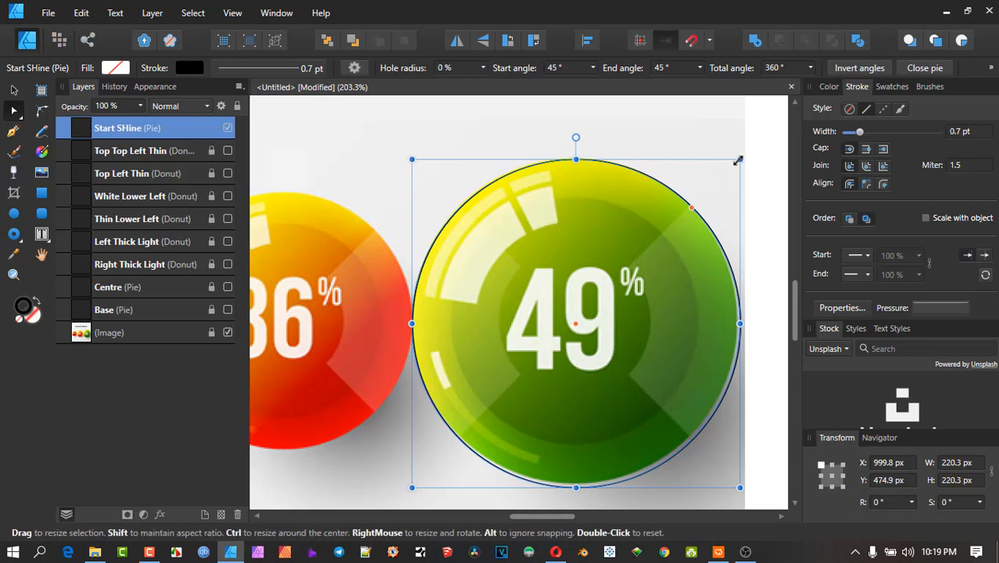
{"action": "left_click_drag", "start_coordinate": [737, 160], "coordinate": [717, 186]}
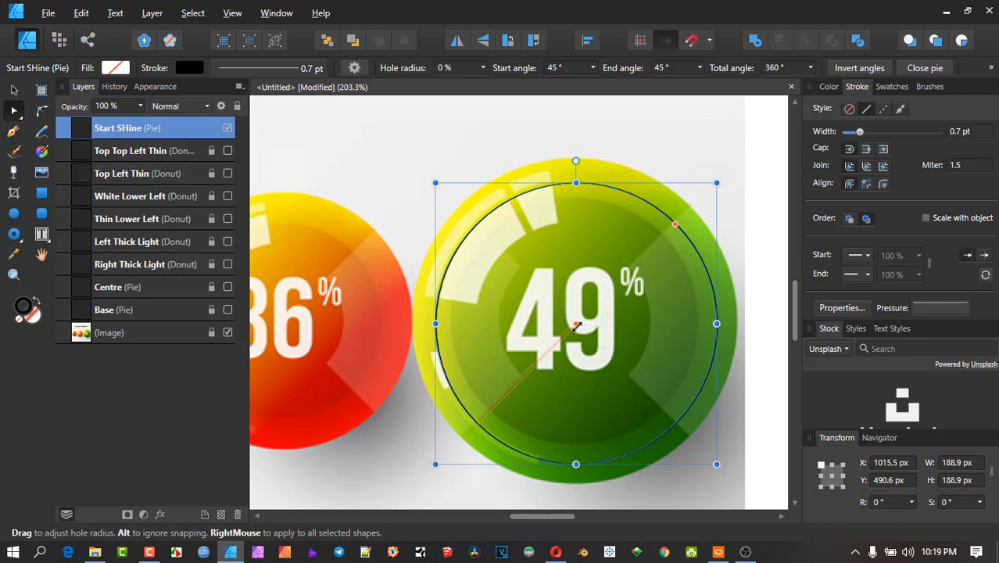
{"action": "left_click_drag", "start_coordinate": [576, 326], "coordinate": [531, 418]}
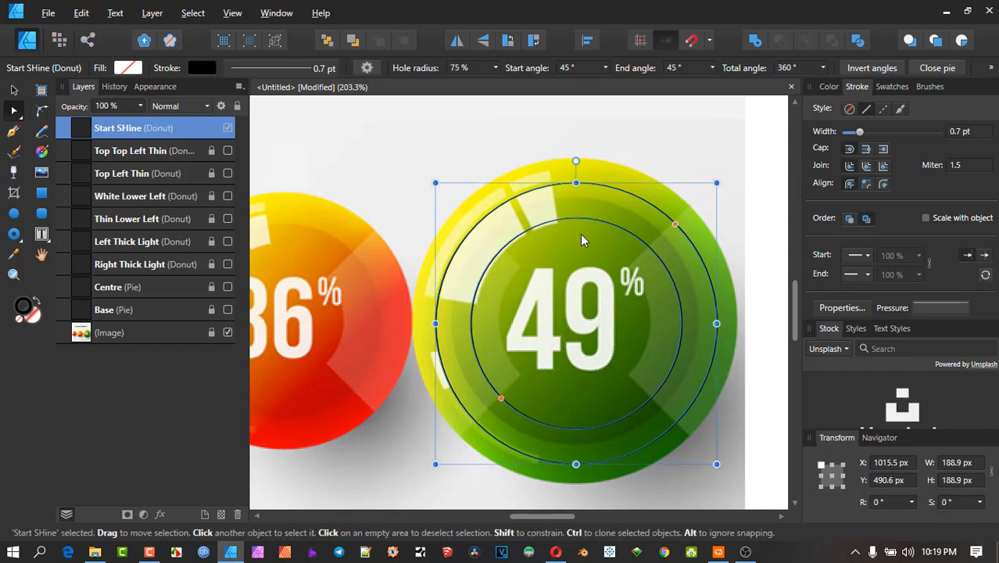
Trim the Start SHine ring to the button's large upper-left shine with a start angle of about 118.2° and end angle of about 170.9°
{"action": "left_click_drag", "start_coordinate": [659, 222], "coordinate": [508, 200]}
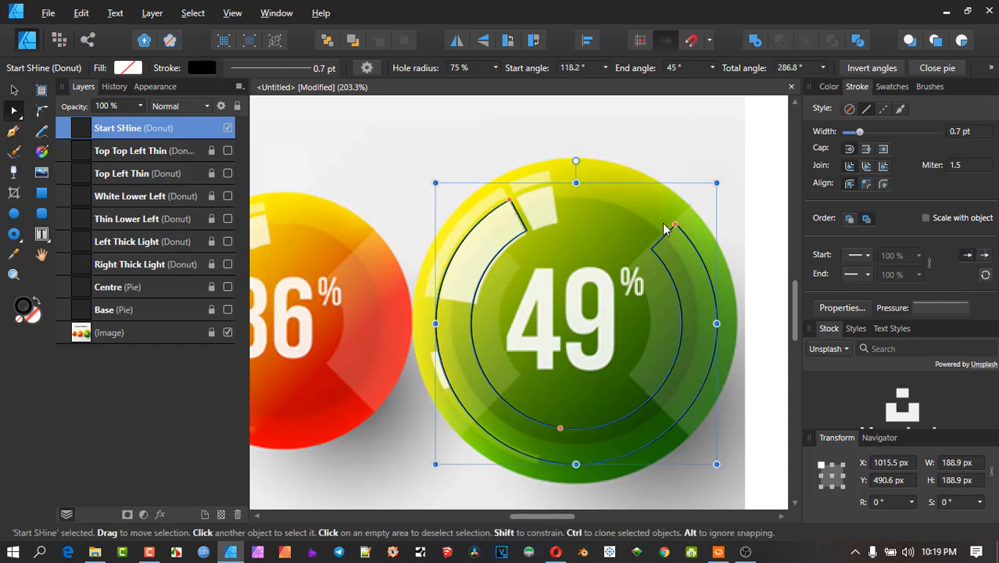
{"action": "left_click_drag", "start_coordinate": [672, 224], "coordinate": [439, 302]}
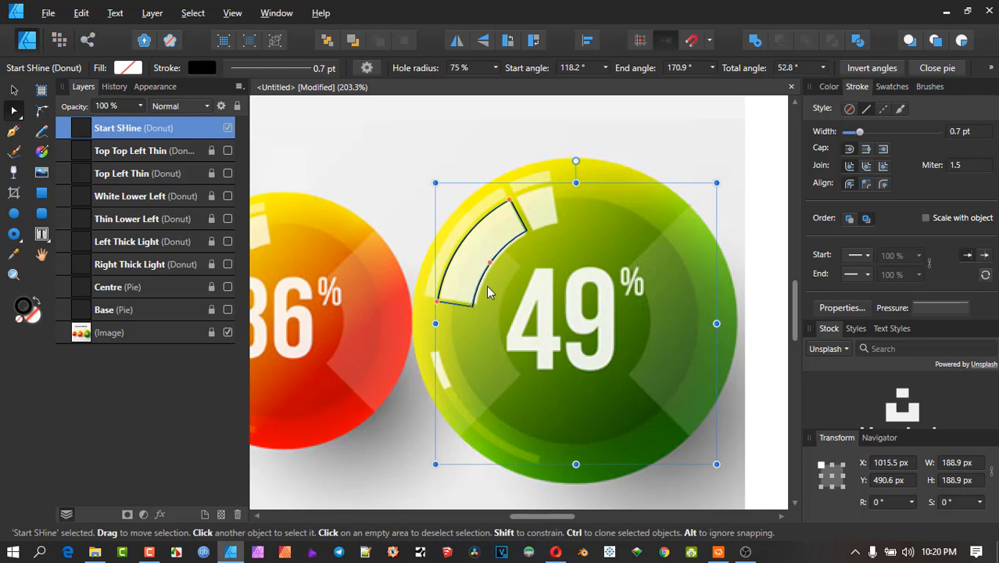
{"action": "scroll", "coordinate": [485, 278], "scroll_direction": "up", "scroll_amount": 2}
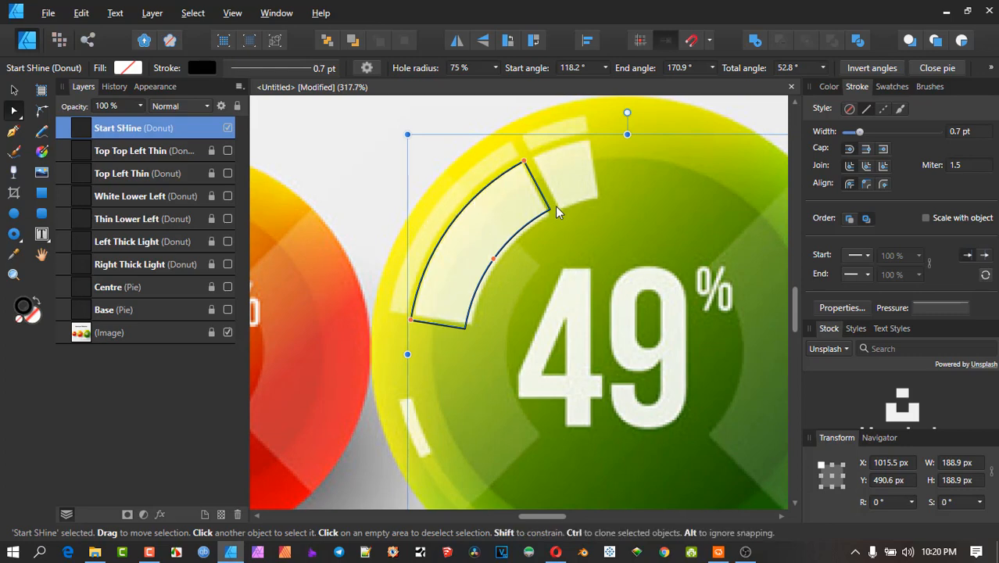
{"action": "scroll", "coordinate": [519, 218], "scroll_direction": "down", "scroll_amount": 4}
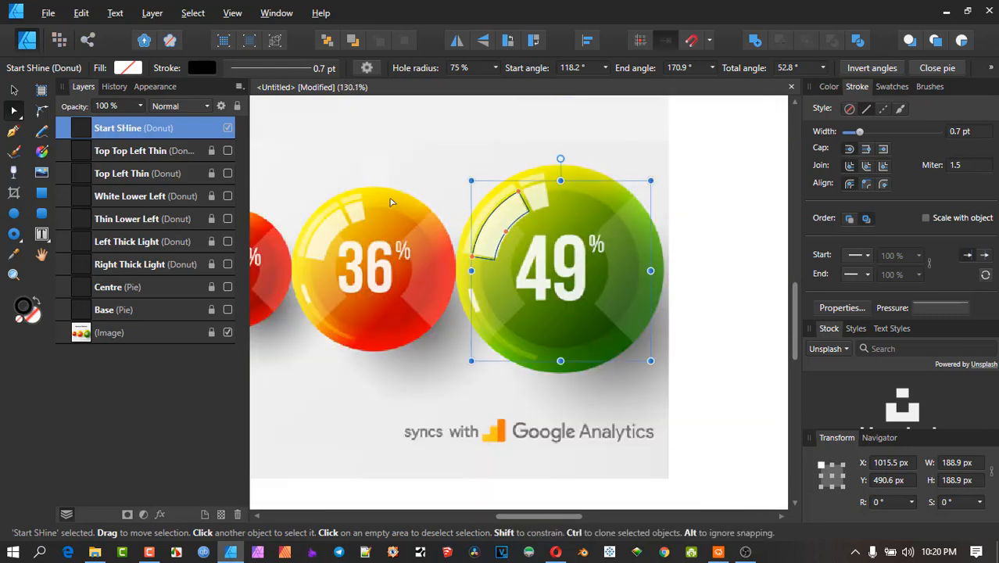
Rename the Start SHine layer as Thicker Top Left Big
{"action": "double_click", "coordinate": [128, 133]}
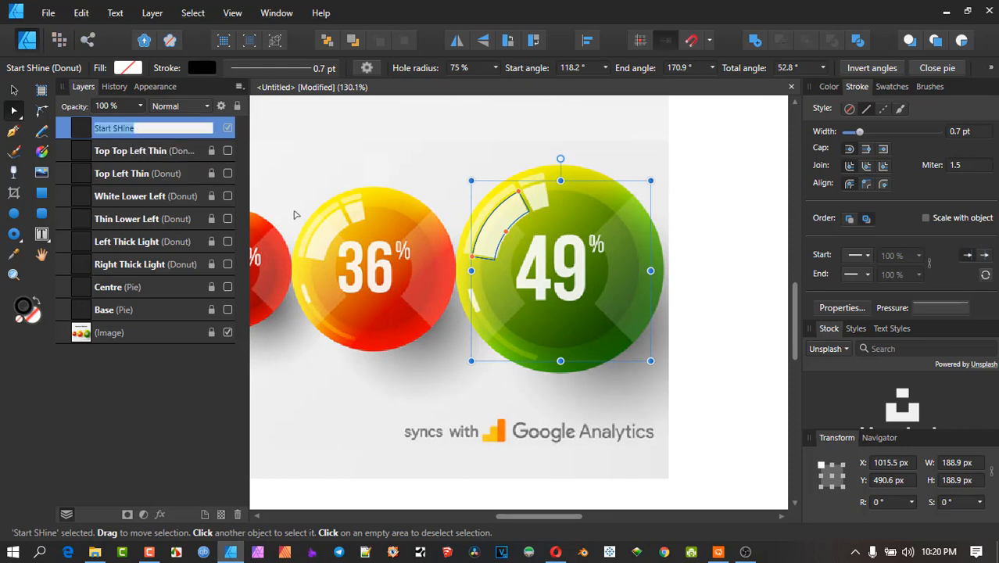
{"action": "key", "text": "BackSpace"}
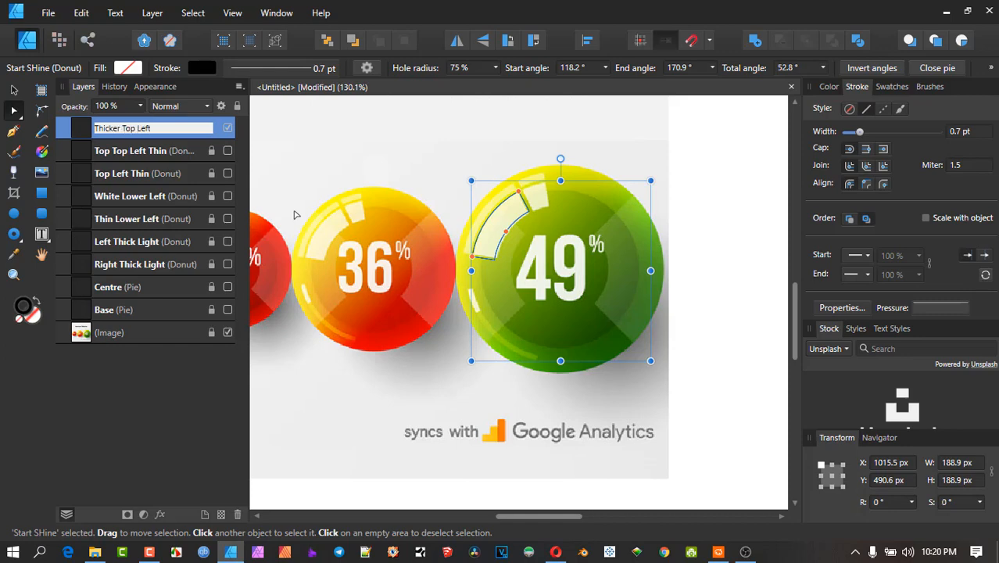
{"action": "key", "text": "Return"}
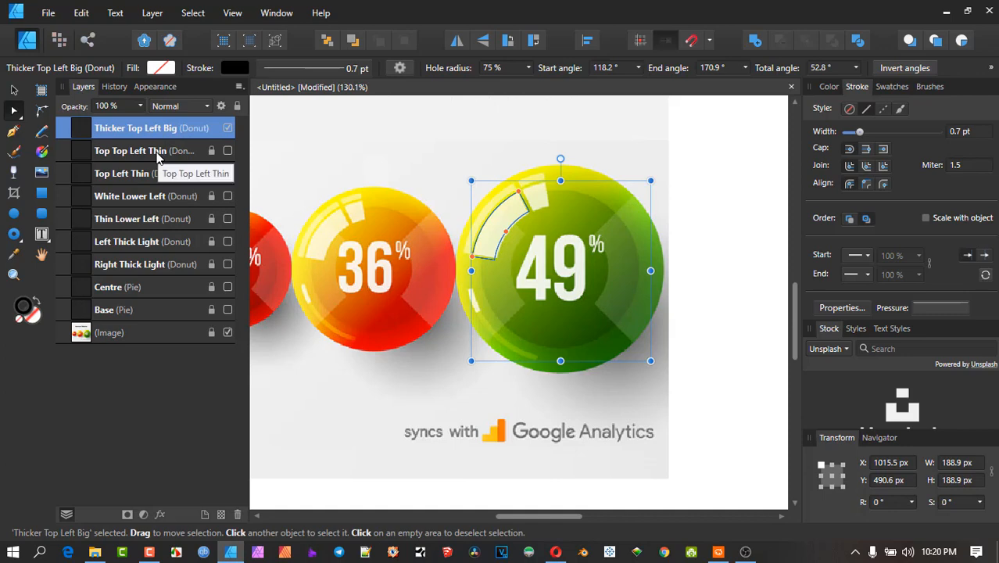
Duplicate Thicker Top Left Big and rename the copy as Thinner Top Left Big
{"action": "key", "text": "ctrl+j"}
{"action": "double_click", "coordinate": [125, 129]}
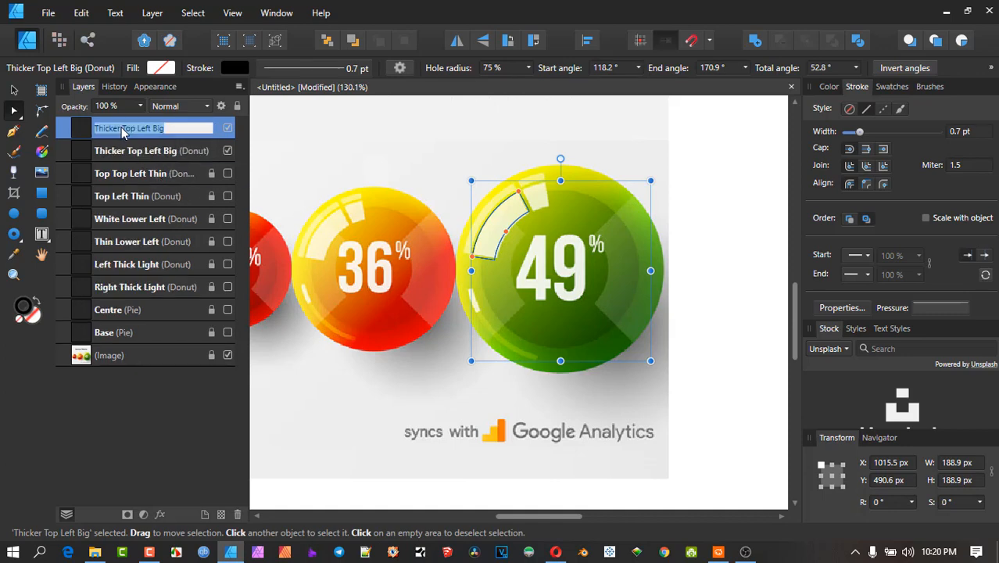
{"action": "left_click_drag", "start_coordinate": [121, 130], "coordinate": [33, 124]}
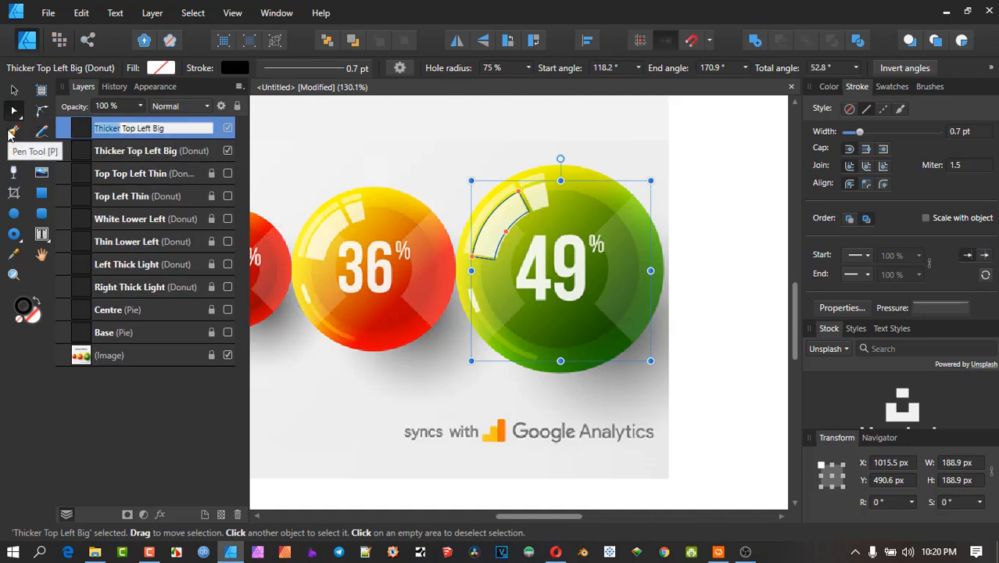
{"action": "type", "text": "Thinner"}
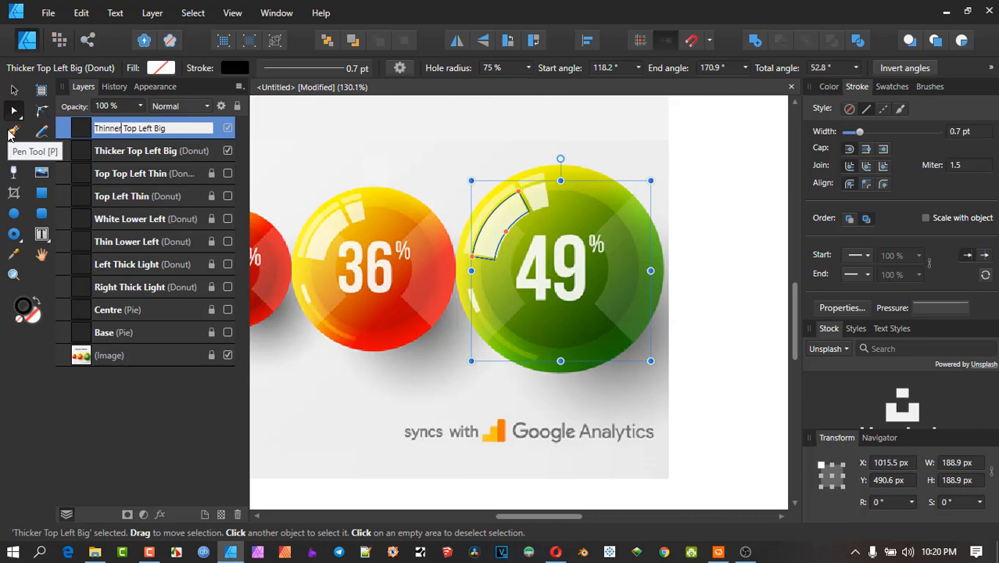
{"action": "key", "text": "Return"}
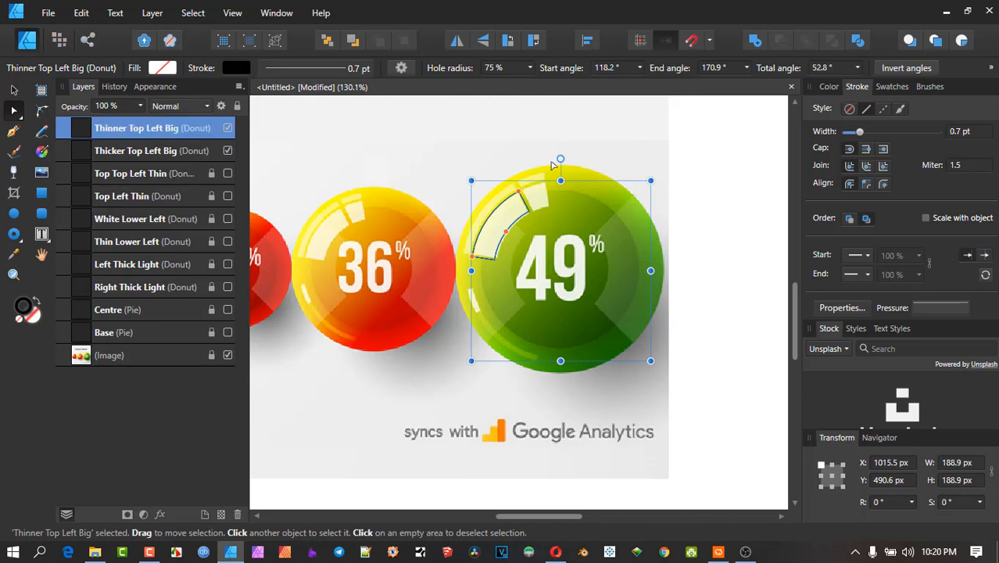
Rotate Thinner Top Left Big to about -54.8° and trim its arc to about 154.3°–170.2° over the smaller thick shine
{"action": "left_click_drag", "start_coordinate": [560, 159], "coordinate": [662, 198]}
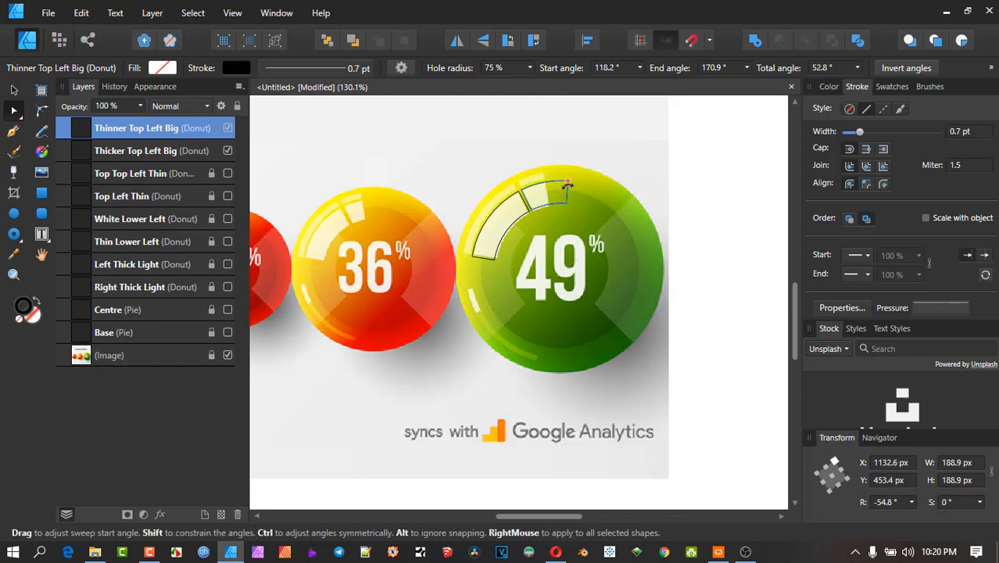
{"action": "left_click_drag", "start_coordinate": [554, 184], "coordinate": [523, 189]}
{"action": "scroll", "coordinate": [535, 219], "scroll_direction": "up", "scroll_amount": 3}
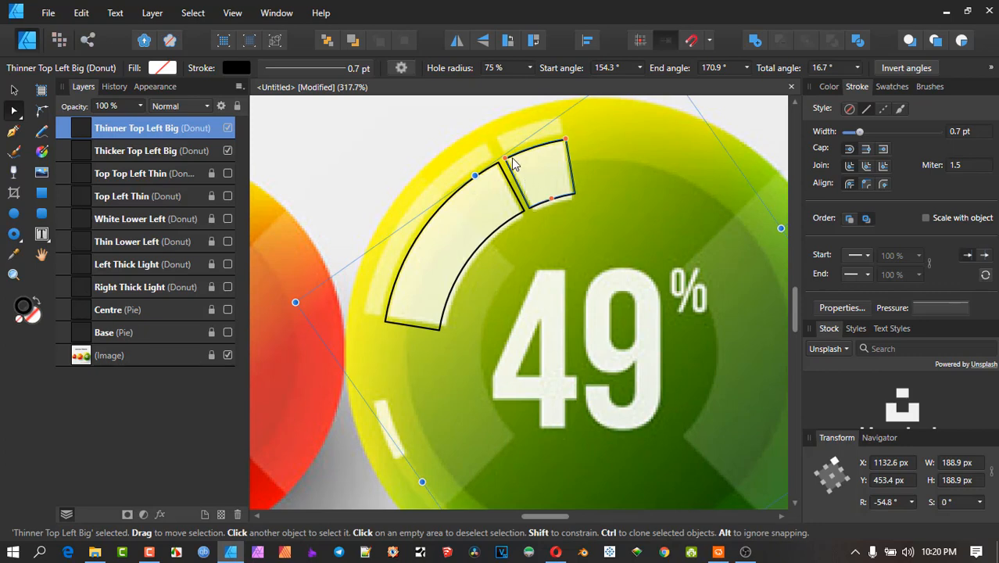
{"action": "left_click_drag", "start_coordinate": [517, 156], "coordinate": [510, 159]}
{"action": "scroll", "coordinate": [583, 211], "scroll_direction": "down", "scroll_amount": 2}
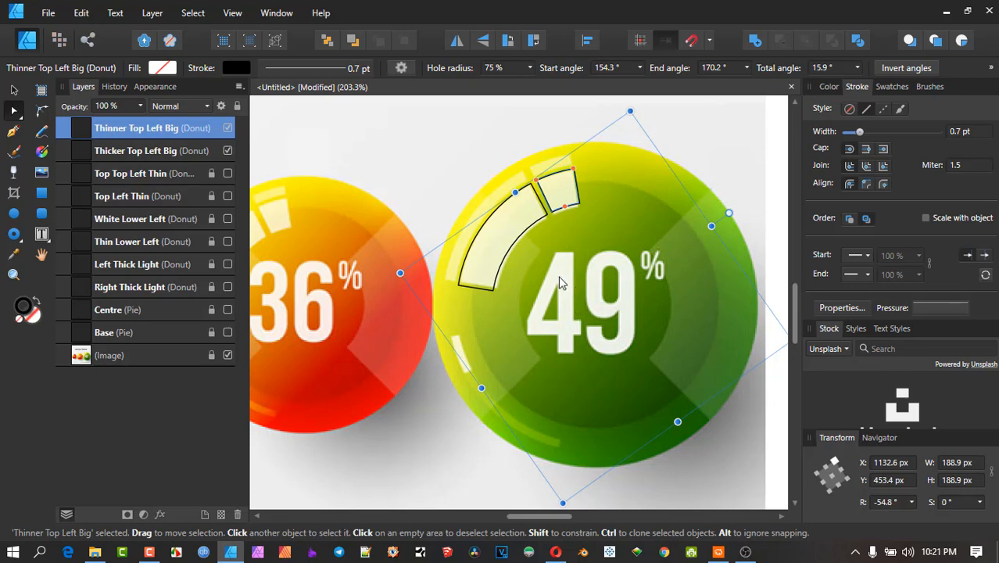
Convert the document into a 1920 × 1080 px artboard using the Document size
{"action": "scroll", "coordinate": [545, 258], "scroll_direction": "down", "scroll_amount": 1}
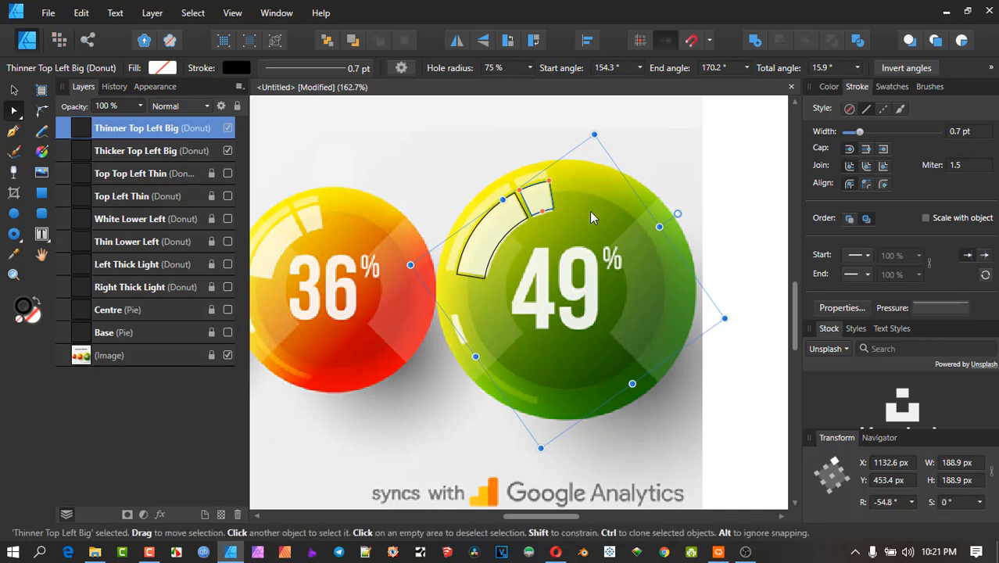
{"action": "scroll", "coordinate": [590, 219], "scroll_direction": "down", "scroll_amount": 3}
{"action": "scroll", "coordinate": [507, 264], "scroll_direction": "down", "scroll_amount": 4}
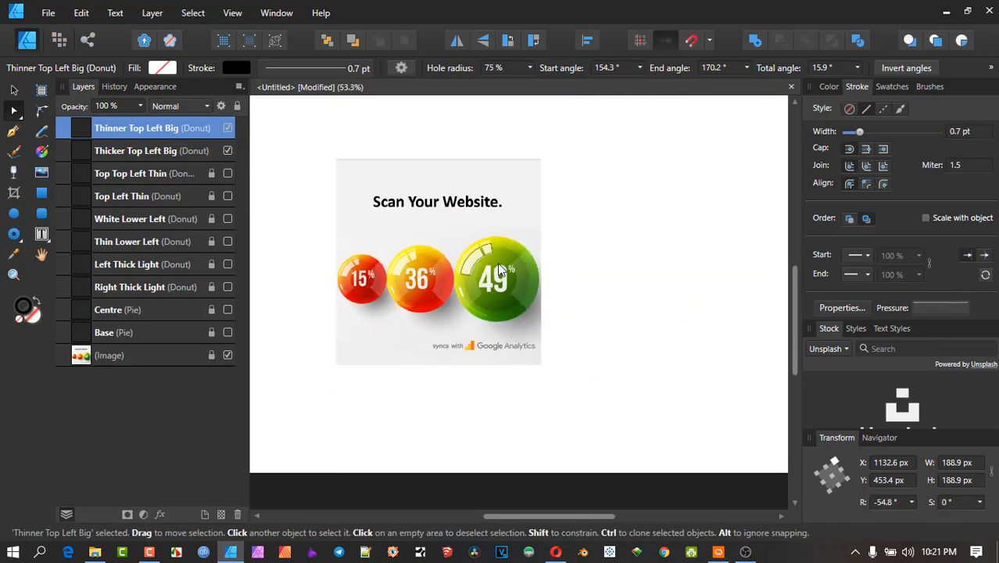
{"action": "left_click", "coordinate": [399, 187]}
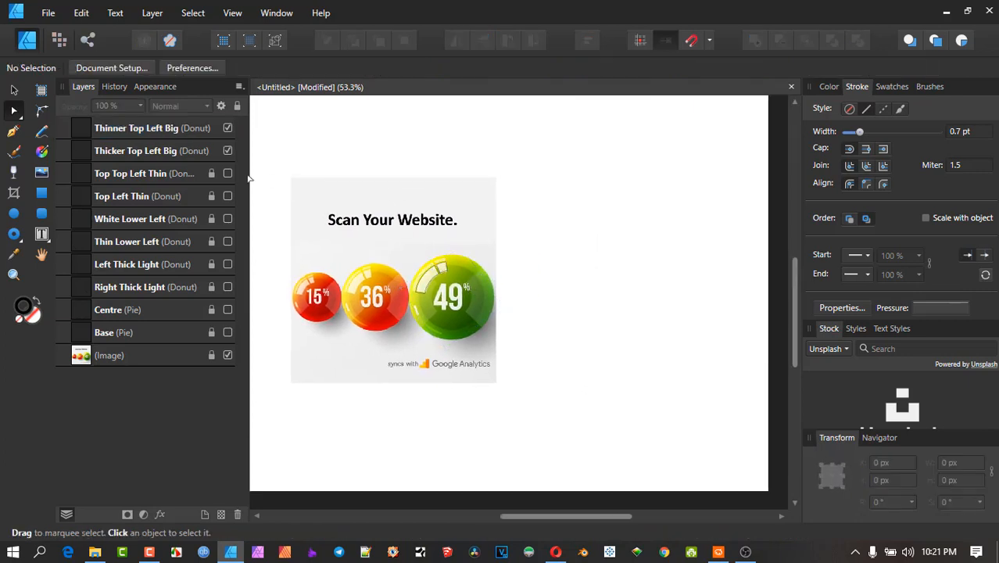
{"action": "left_click", "coordinate": [50, 93]}
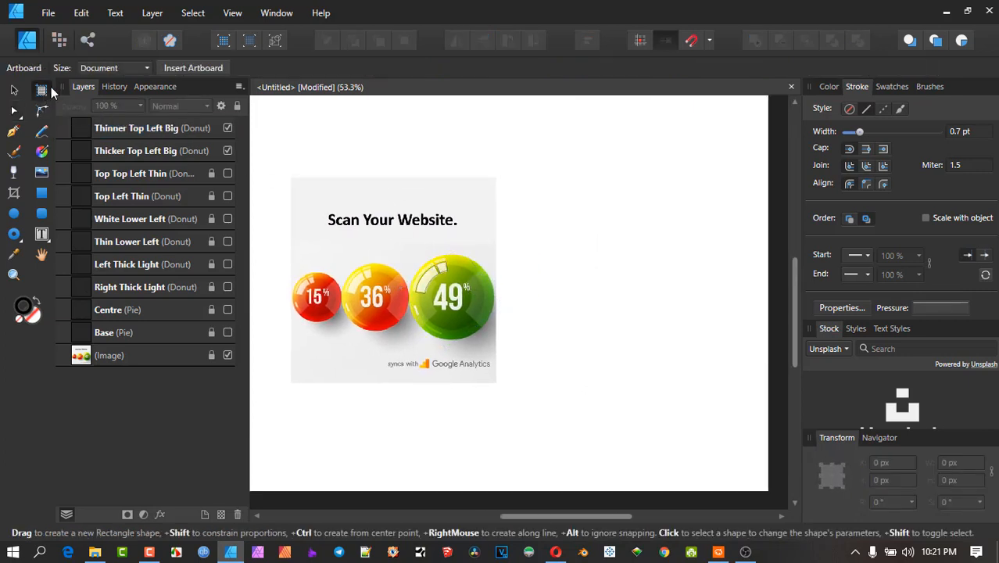
{"action": "left_click", "coordinate": [193, 68]}
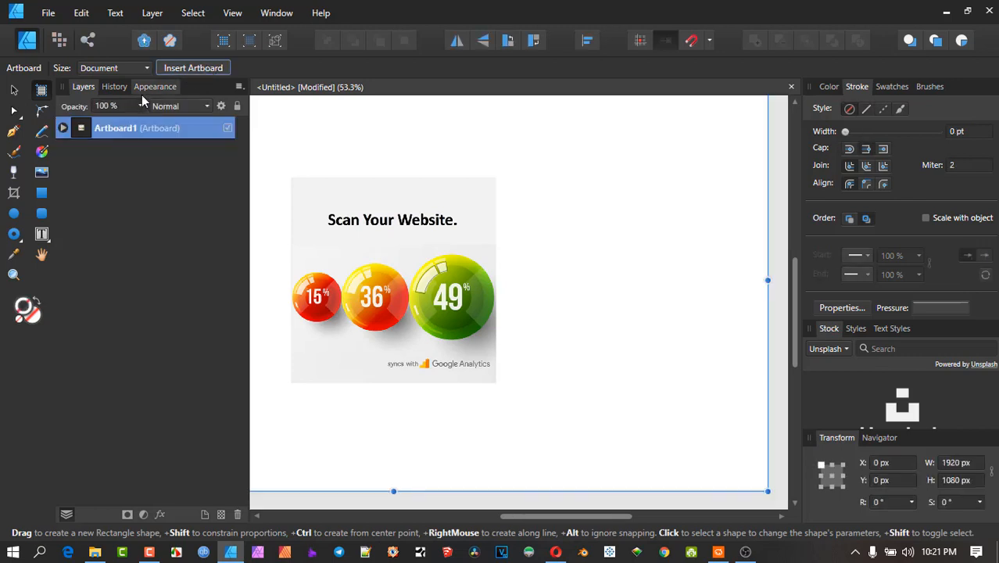
{"action": "scroll", "coordinate": [349, 211], "scroll_direction": "down", "scroll_amount": 3}
{"action": "left_click_drag", "start_coordinate": [401, 246], "coordinate": [490, 273]}
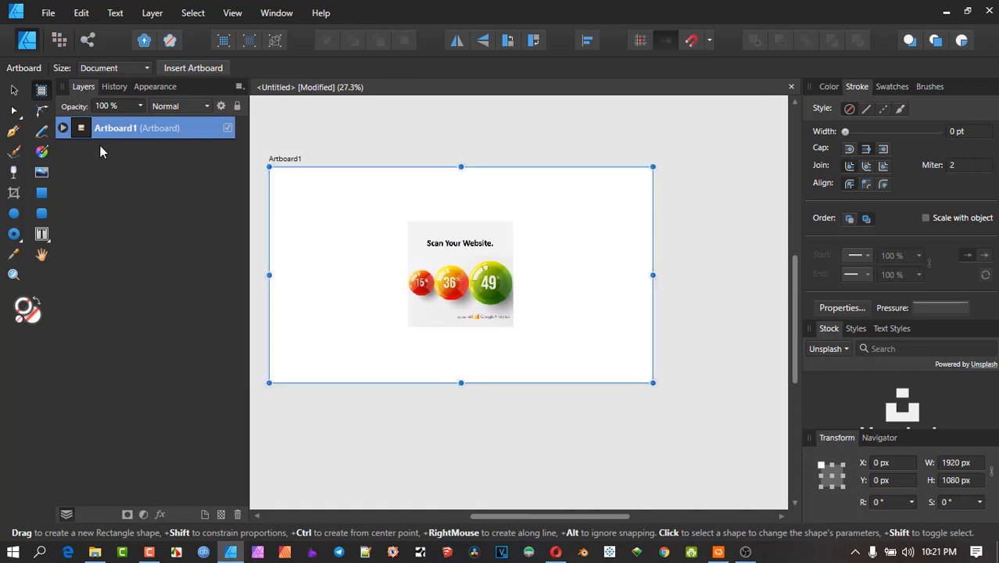
Shrink Artboard1 to about 549.6 × 519.4 px so it closely frames the reference image
{"action": "left_click", "coordinate": [361, 142]}
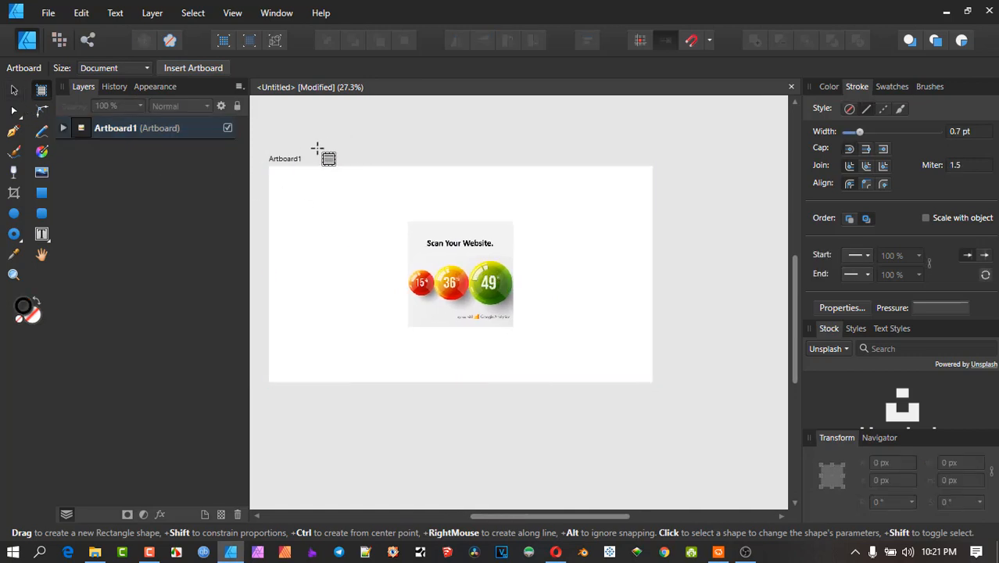
{"action": "left_click", "coordinate": [13, 91]}
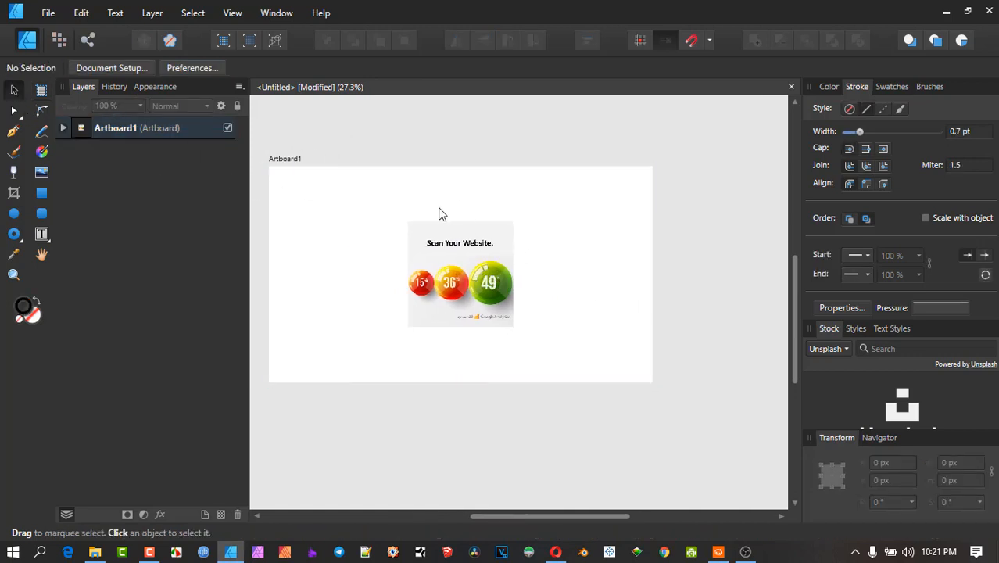
{"action": "left_click", "coordinate": [284, 157]}
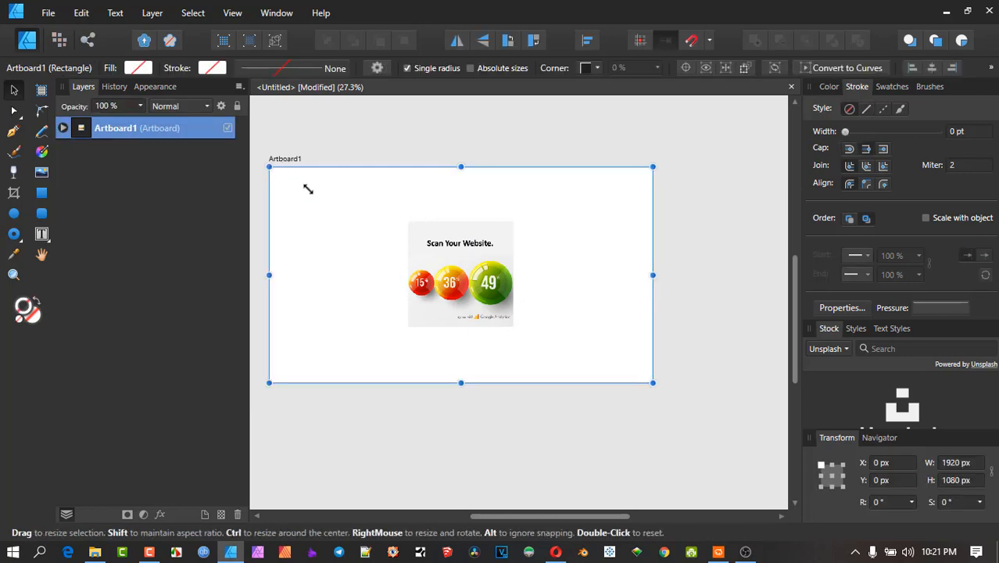
{"action": "left_click_drag", "start_coordinate": [269, 166], "coordinate": [406, 222]}
{"action": "left_click_drag", "start_coordinate": [654, 382], "coordinate": [506, 422]}
{"action": "scroll", "coordinate": [519, 317], "scroll_direction": "up", "scroll_amount": 3}
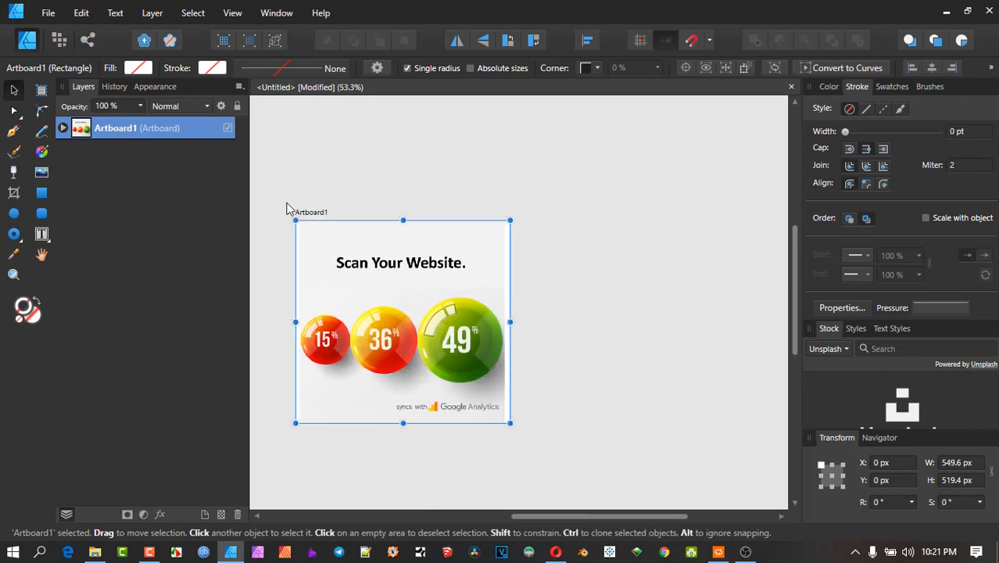
{"action": "left_click", "coordinate": [386, 143]}
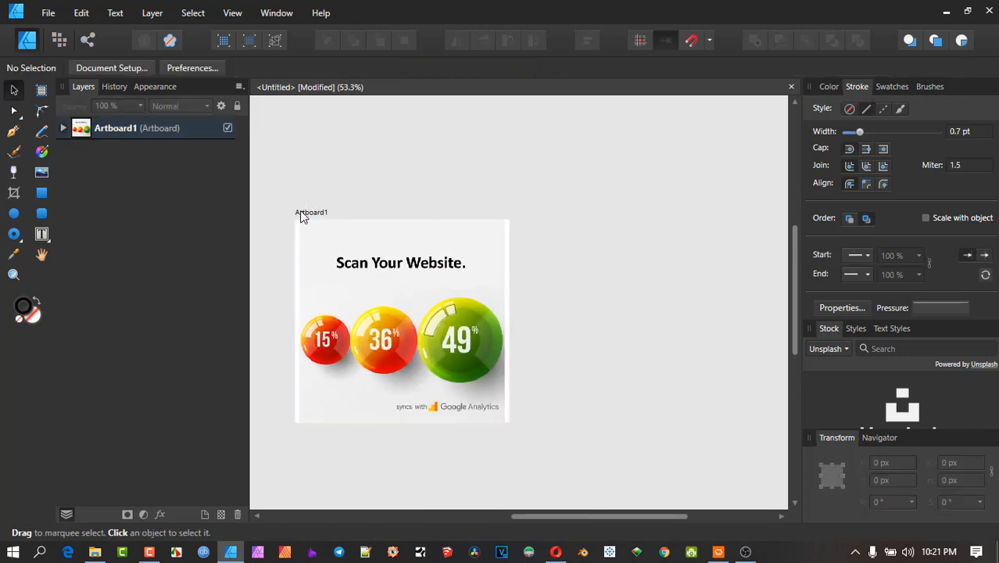
Duplicate Artboard1 with its contents beside the original at X about 673.5 px, keeping Y at 0 px
{"action": "left_click", "coordinate": [308, 218]}
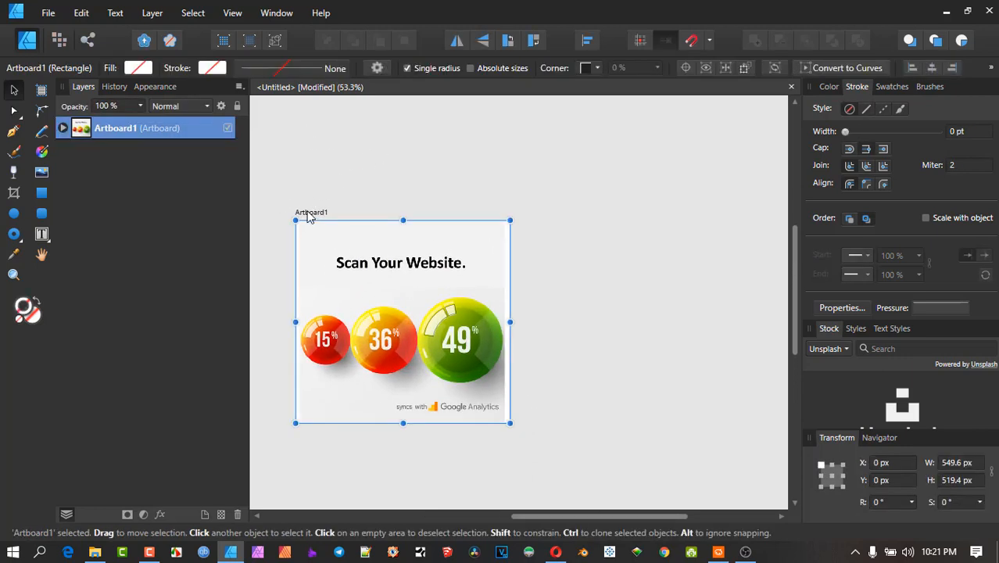
{"action": "mouse_move", "coordinate": [313, 215]}
{"action": "left_mouse_down"}
{"action": "mouse_move", "coordinate": [528, 221]}
{"action": "mouse_move", "coordinate": [452, 209]}
{"action": "mouse_move", "coordinate": [448, 216]}
{"action": "mouse_move", "coordinate": [571, 224]}
{"action": "left_mouse_up"}
{"action": "mouse_move", "coordinate": [655, 308]}
{"action": "left_mouse_down"}
{"action": "mouse_move", "coordinate": [548, 273]}
{"action": "mouse_move", "coordinate": [597, 277]}
{"action": "left_mouse_up"}
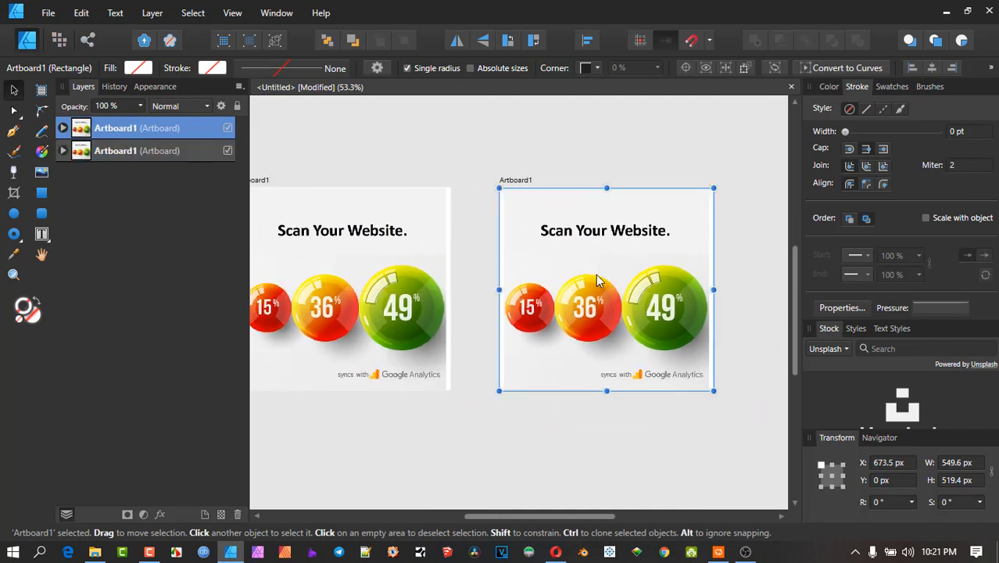
{"action": "key", "text": "ctrl+d"}
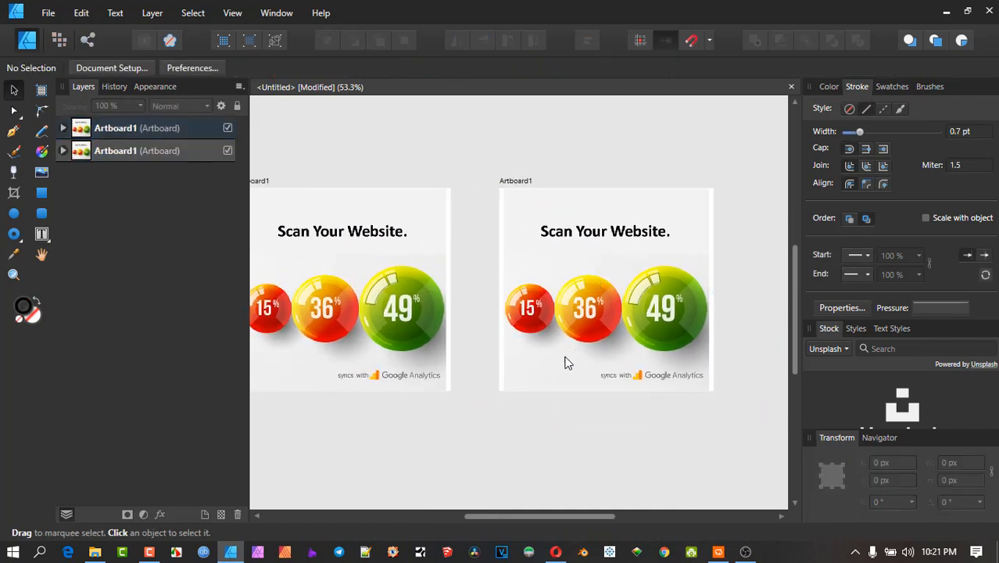
Rename the duplicated artboard as Second
{"action": "left_click", "coordinate": [228, 127]}
{"action": "left_click", "coordinate": [228, 127]}
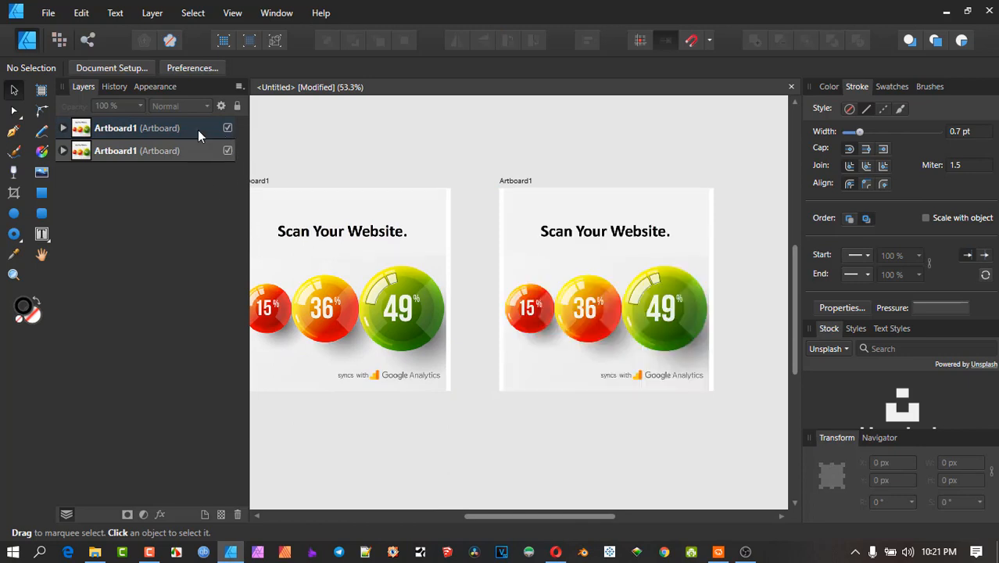
{"action": "left_click", "coordinate": [135, 133]}
{"action": "double_click", "coordinate": [135, 133]}
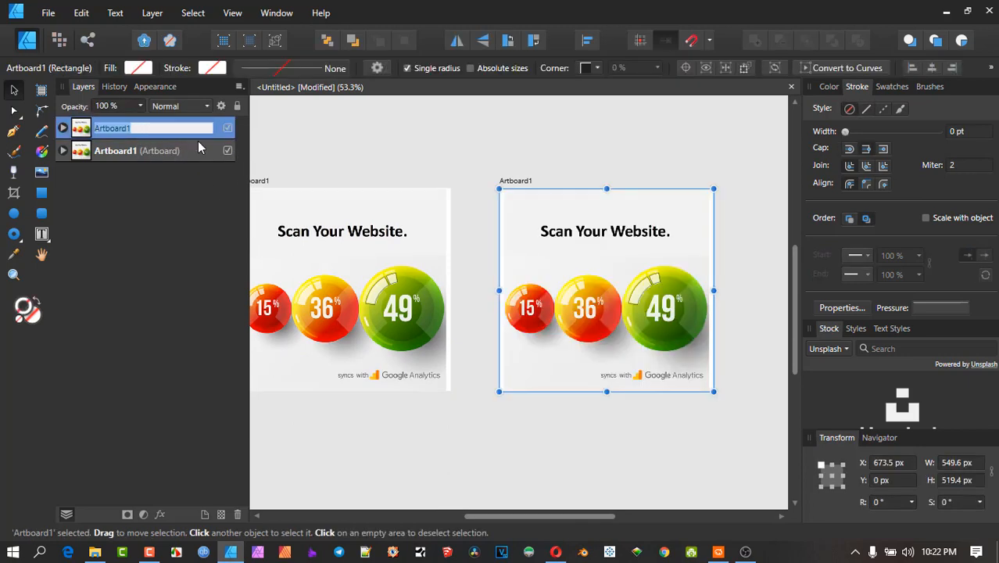
{"action": "type", "text": "Second"}
{"action": "key", "text": "Return"}
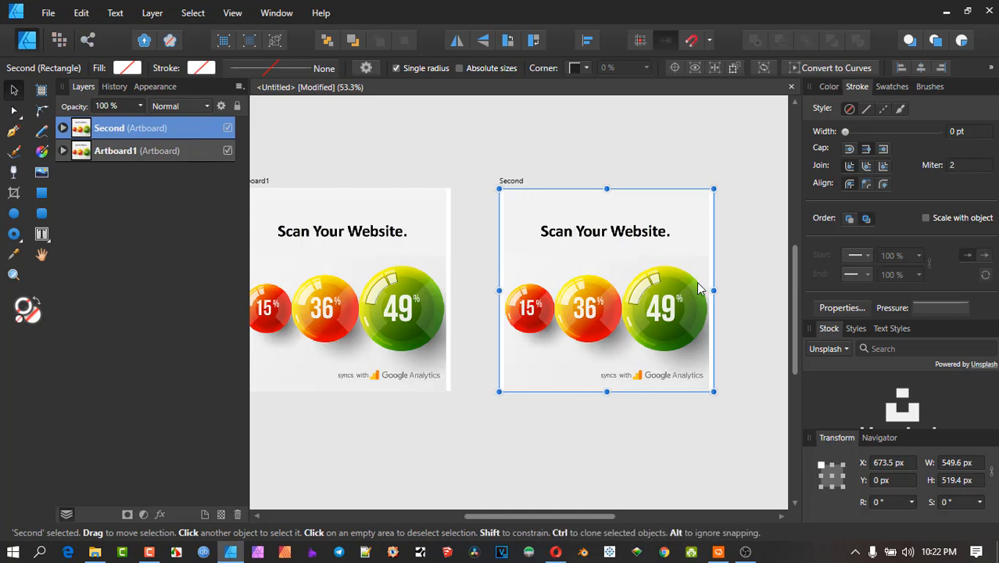
{"action": "left_click_drag", "start_coordinate": [672, 279], "coordinate": [660, 272]}
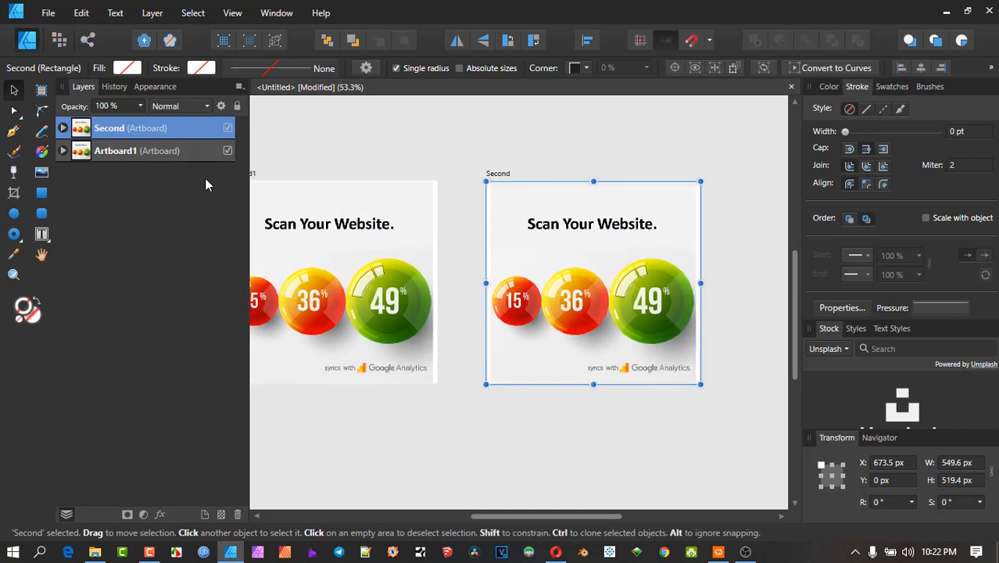
Hide the reference image in the Second artboard, and unlock and show its layers from Top Top Left Thin through Base
{"action": "left_click", "coordinate": [63, 128]}
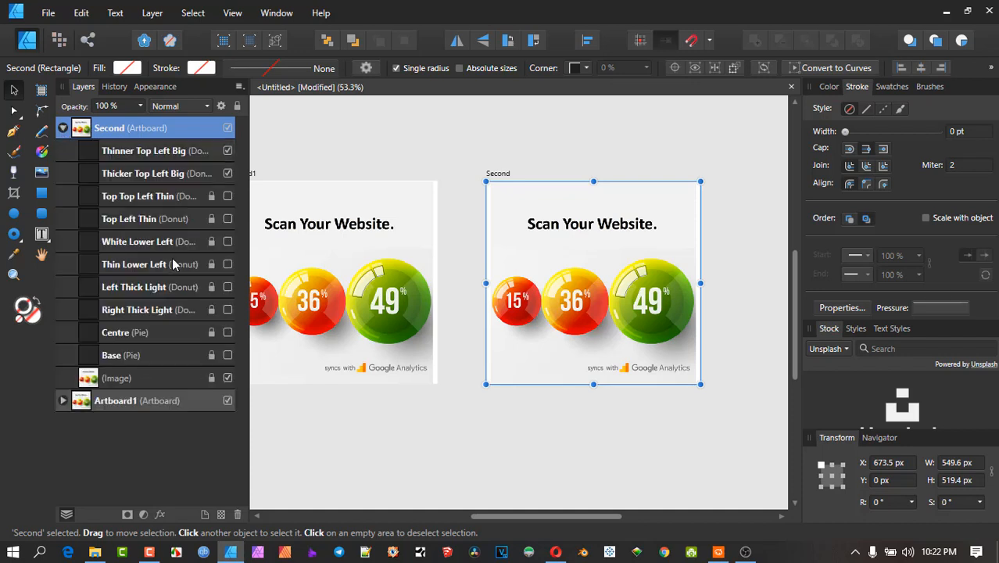
{"action": "left_click", "coordinate": [227, 378]}
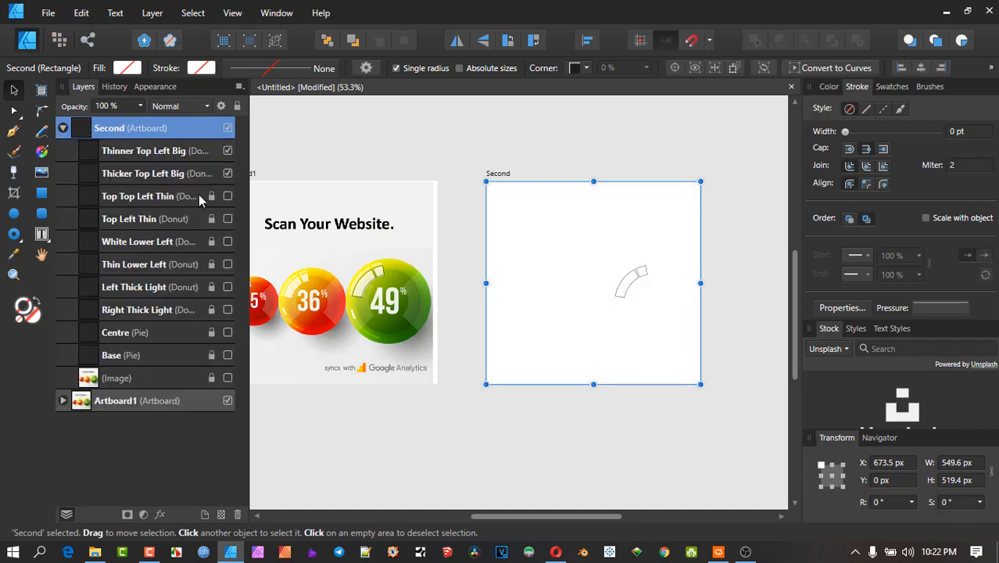
{"action": "left_click", "coordinate": [156, 196]}
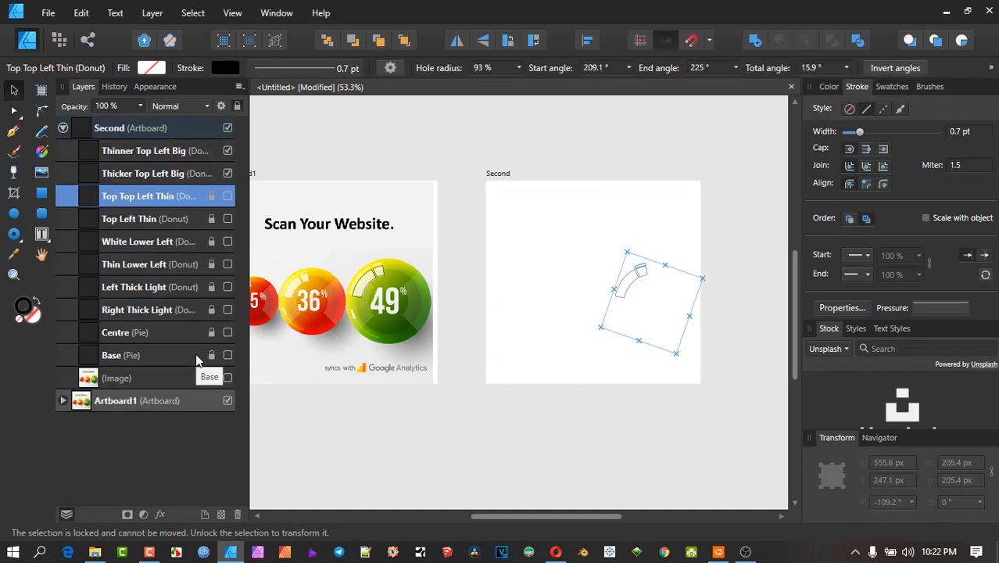
{"action": "left_click", "coordinate": [196, 356], "text": "shift"}
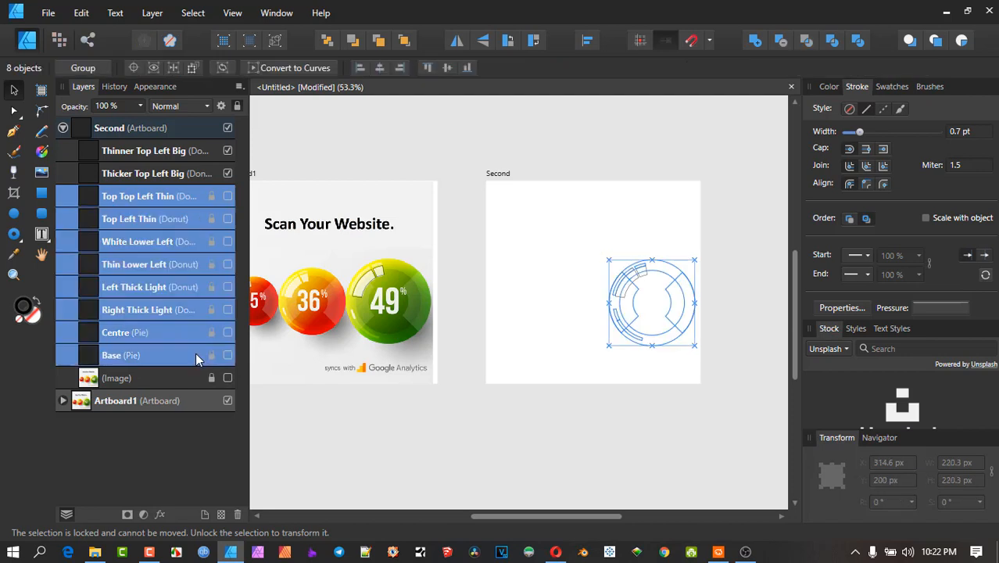
{"action": "left_click", "coordinate": [236, 107]}
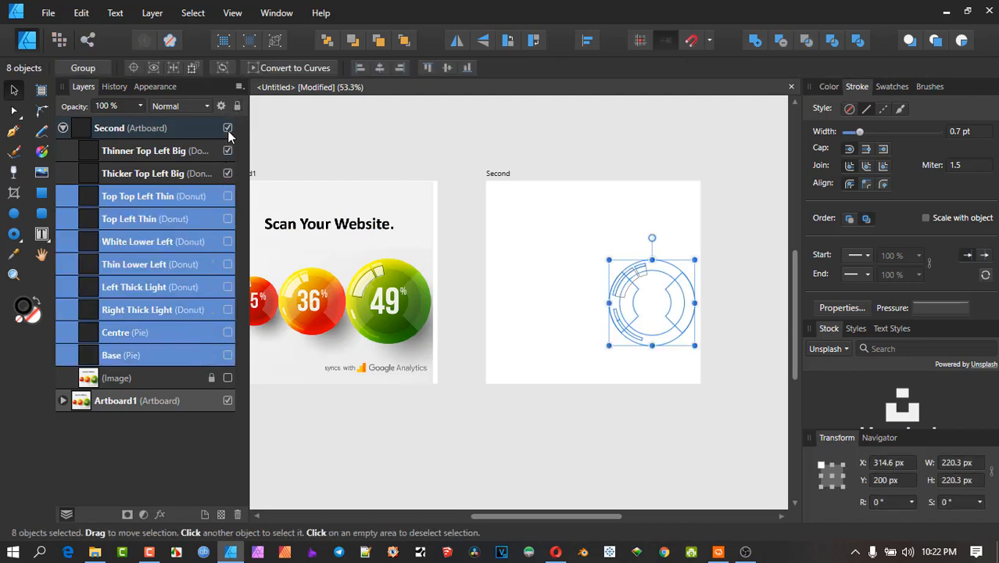
{"action": "left_click", "coordinate": [228, 196]}
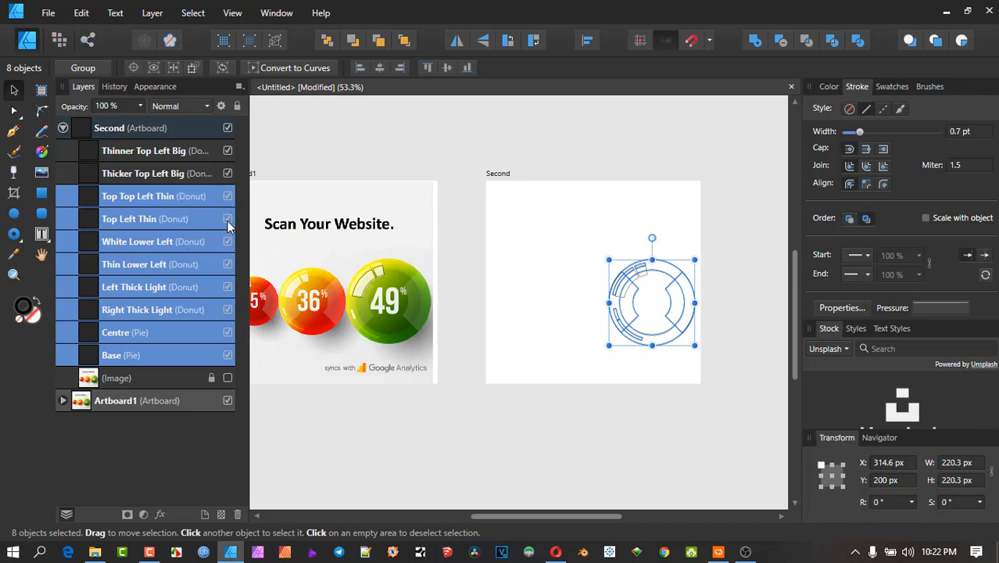
{"action": "left_click", "coordinate": [201, 175]}
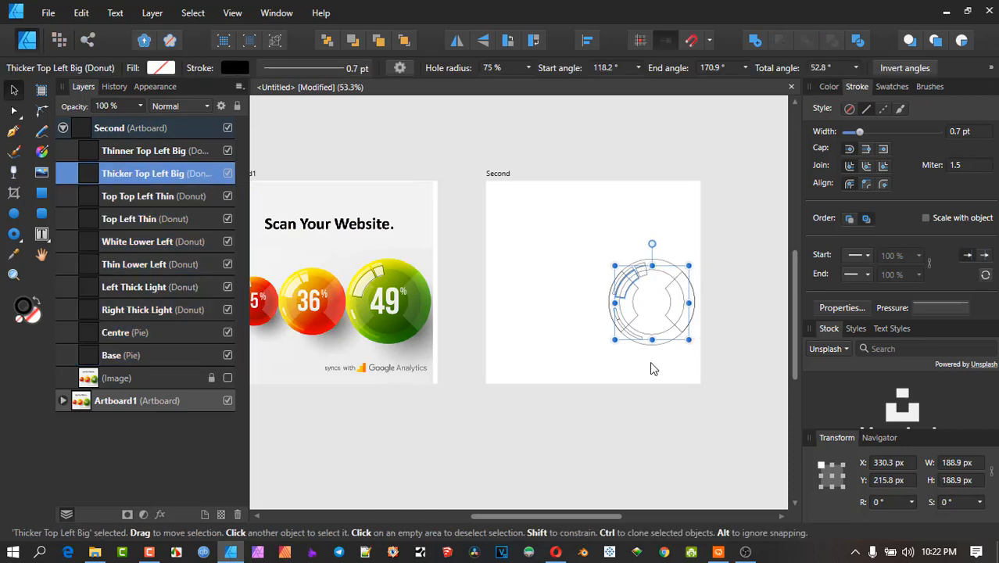
{"action": "left_click", "coordinate": [546, 305]}
Narrow the Second artboard to about 315.1 px wide and move it next to Artboard1 at X about 572.2 px
{"action": "scroll", "coordinate": [687, 306], "scroll_direction": "up", "scroll_amount": 4}
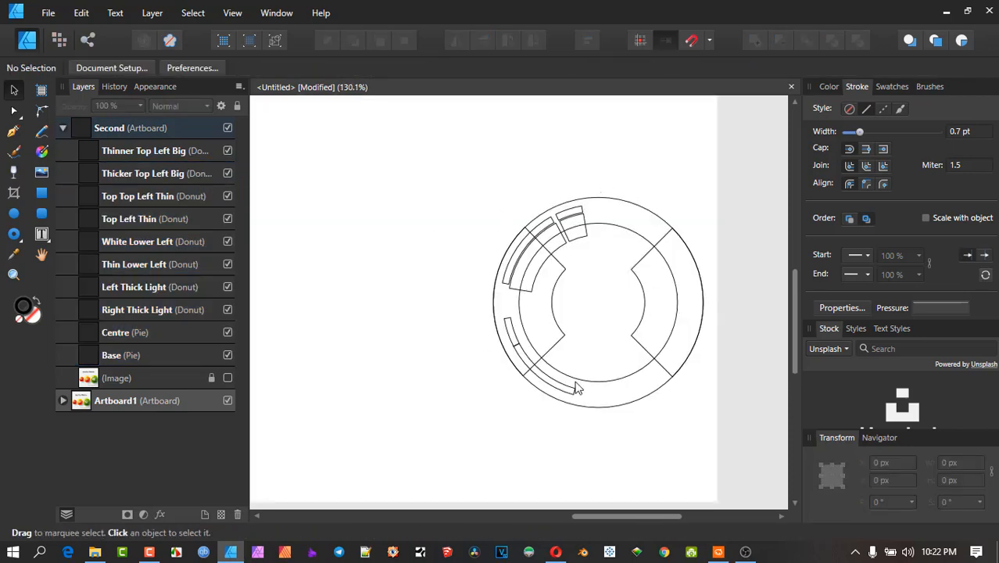
{"action": "scroll", "coordinate": [598, 298], "scroll_direction": "up", "scroll_amount": 4}
{"action": "scroll", "coordinate": [574, 297], "scroll_direction": "down", "scroll_amount": 7}
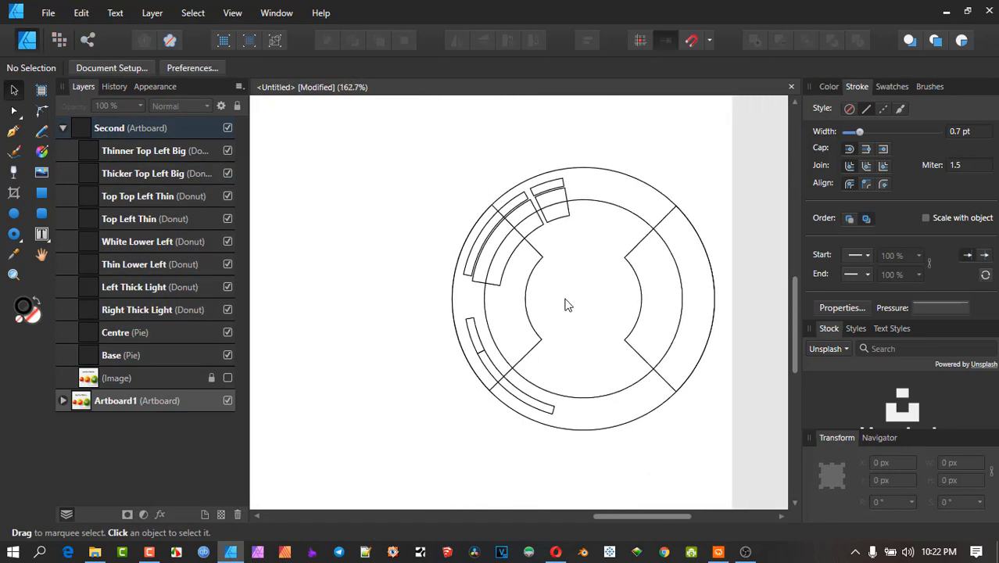
{"action": "left_click_drag", "start_coordinate": [629, 272], "coordinate": [627, 291]}
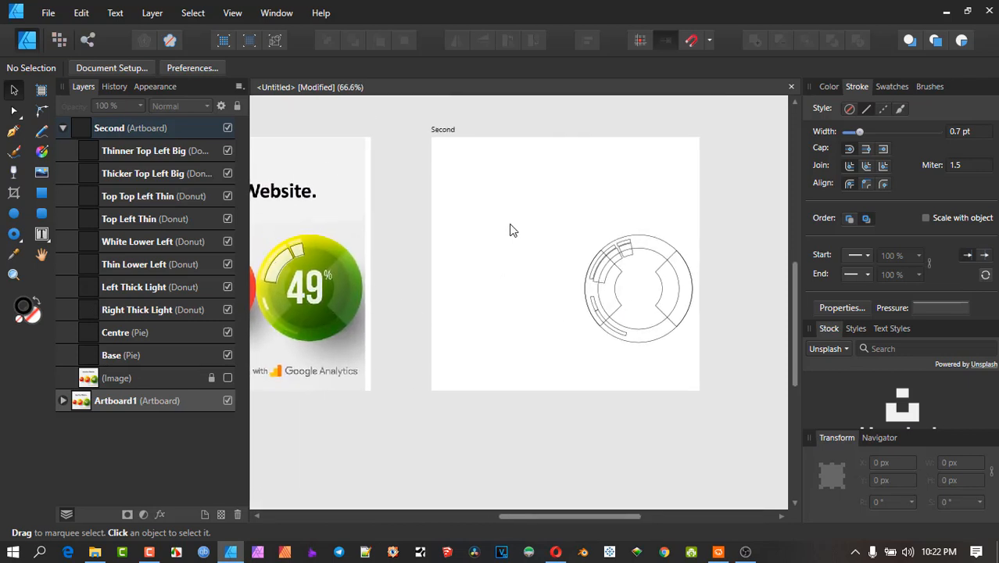
{"action": "scroll", "coordinate": [512, 254], "scroll_direction": "down", "scroll_amount": 1}
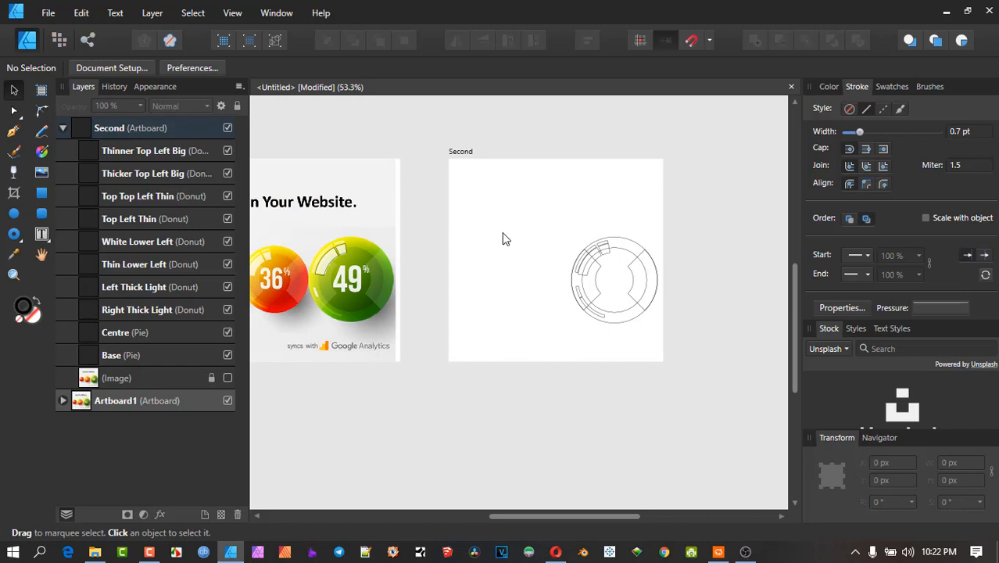
{"action": "left_click", "coordinate": [461, 154]}
{"action": "left_click_drag", "start_coordinate": [448, 261], "coordinate": [547, 273]}
{"action": "left_click_drag", "start_coordinate": [556, 155], "coordinate": [428, 155]}
{"action": "scroll", "coordinate": [397, 279], "scroll_direction": "up", "scroll_amount": 2}
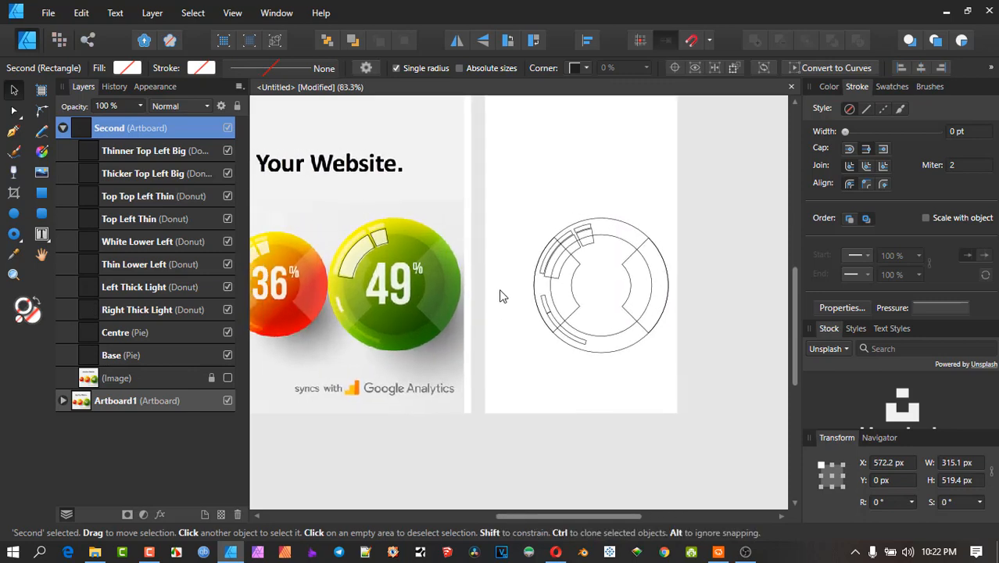
{"action": "scroll", "coordinate": [524, 296], "scroll_direction": "up", "scroll_amount": 1}
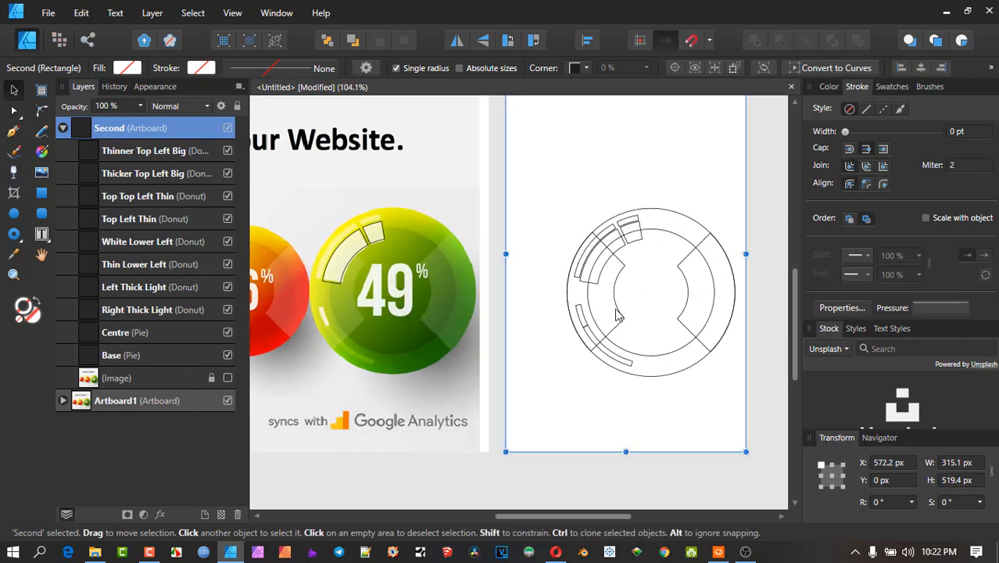
Hide the Second artboard's layers from Thinner Top Left Big through Centre, leaving Base visible
{"action": "left_click", "coordinate": [195, 153]}
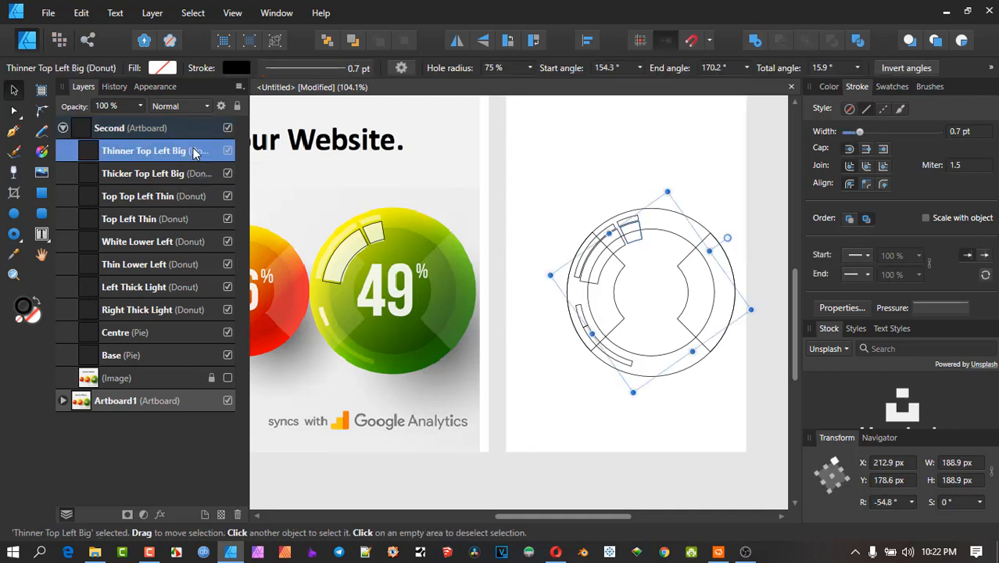
{"action": "left_click", "coordinate": [213, 335], "text": "shift"}
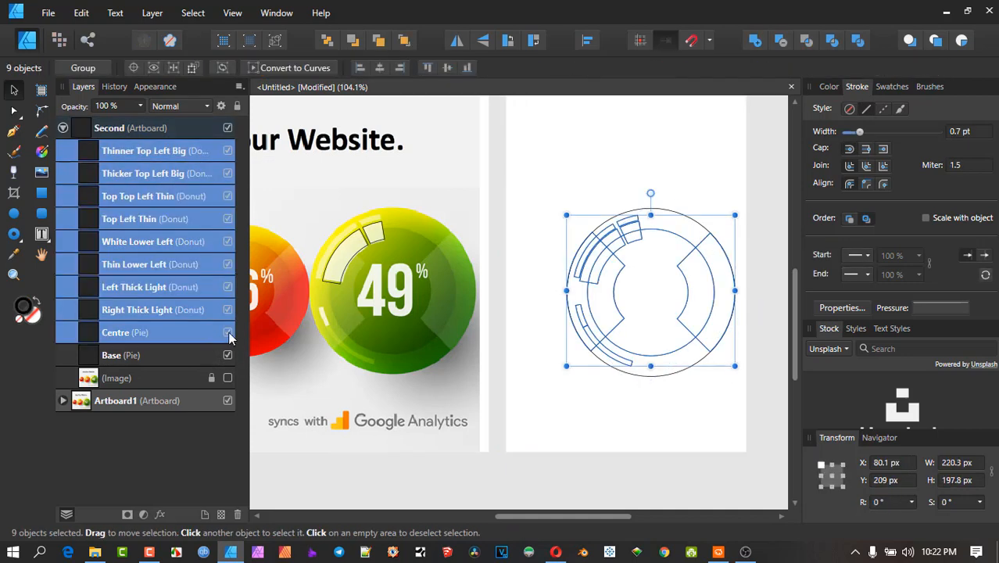
{"action": "left_click", "coordinate": [228, 332]}
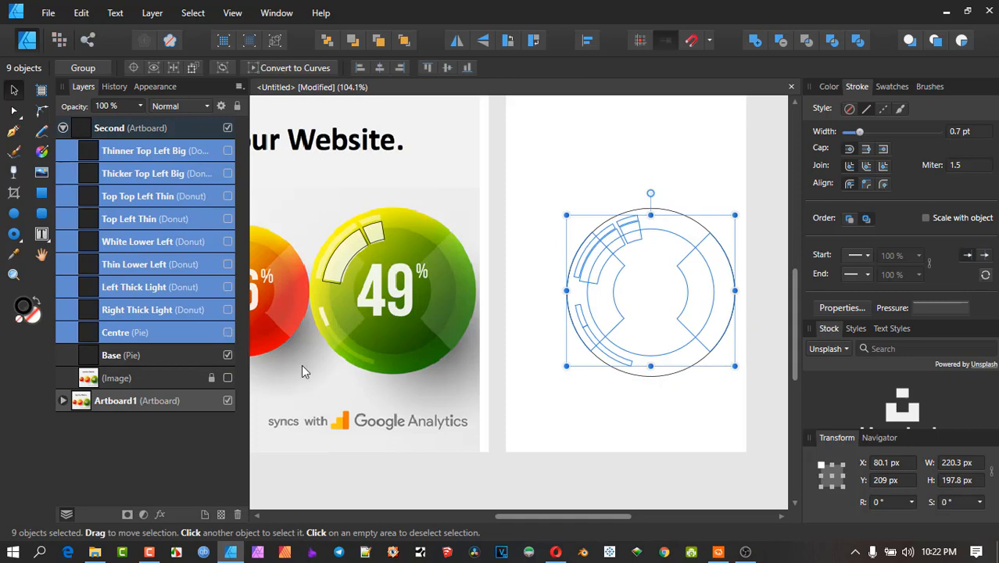
{"action": "left_click", "coordinate": [630, 427]}
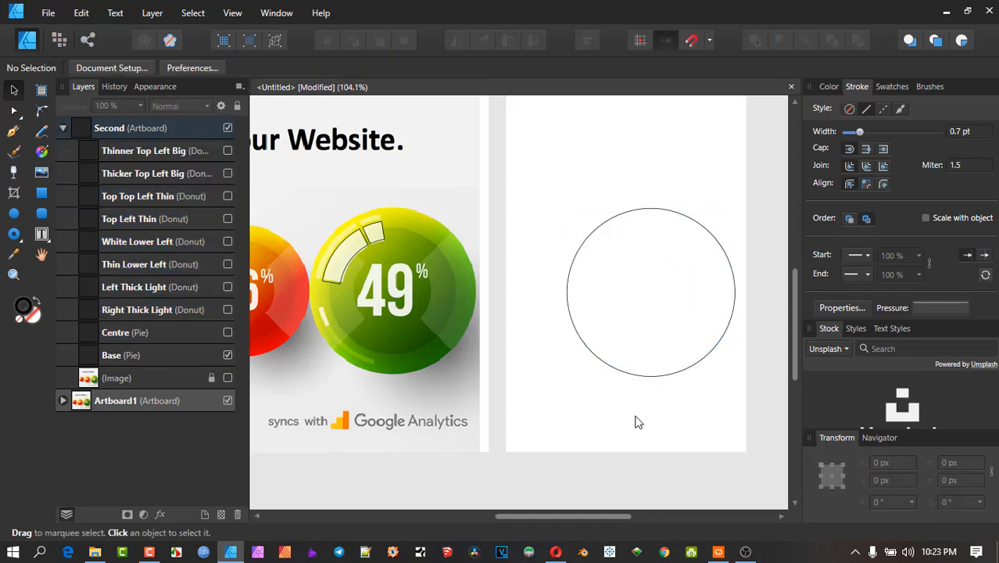
Select the Base circle and sample the dark green from the lower-right edge of the reference 49% button
{"action": "left_click", "coordinate": [683, 218]}
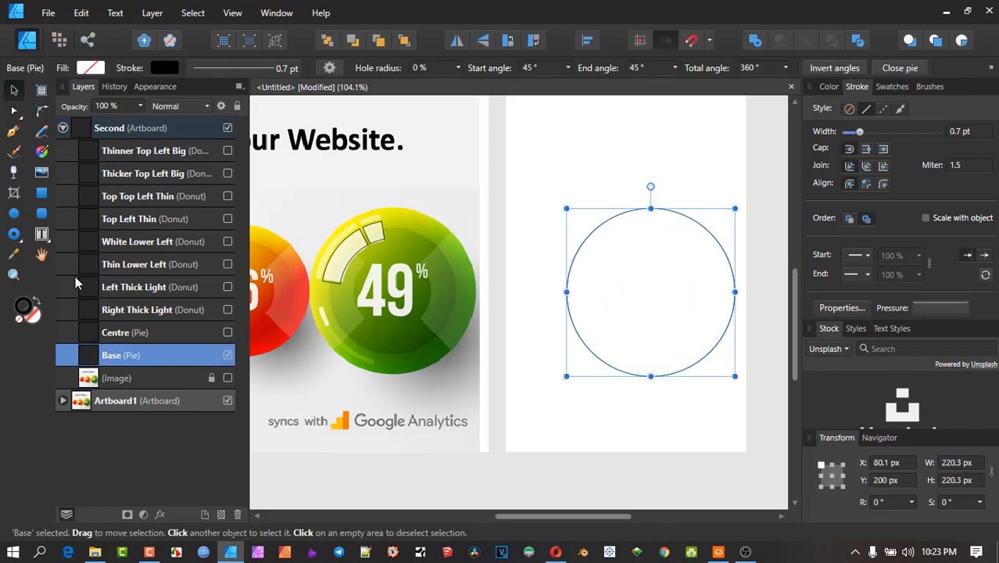
{"action": "left_click", "coordinate": [828, 87]}
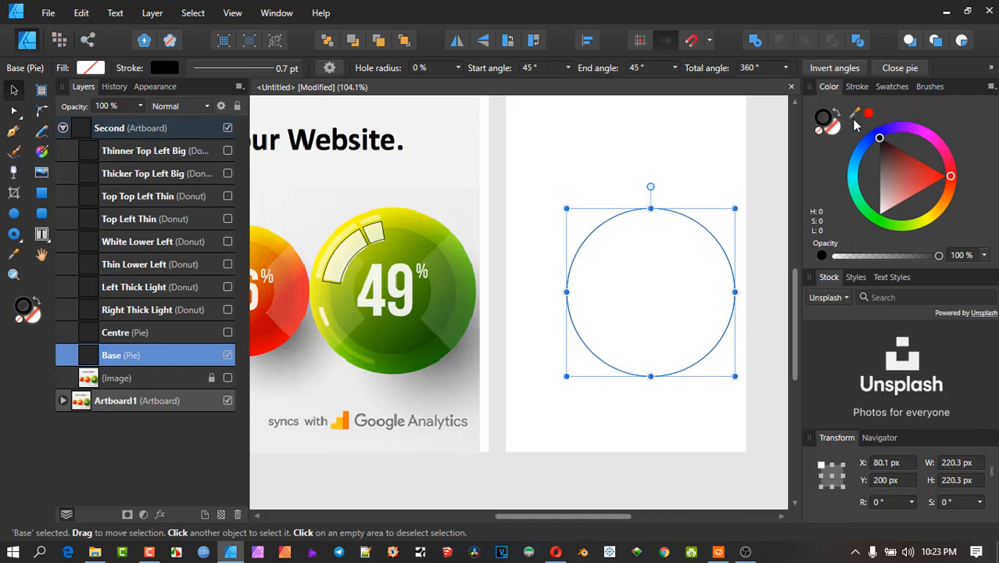
{"action": "left_click_drag", "start_coordinate": [857, 115], "coordinate": [442, 349]}
Apply a diagonal linear gradient fill across the Base circle and set its lower-right stop to the sampled dark green
{"action": "left_click", "coordinate": [42, 152]}
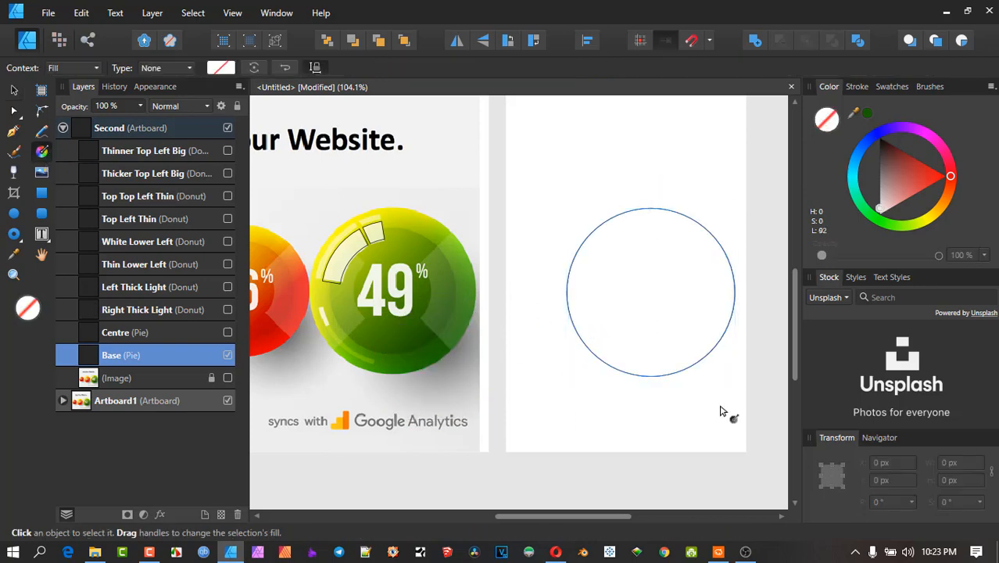
{"action": "left_click_drag", "start_coordinate": [711, 354], "coordinate": [599, 235]}
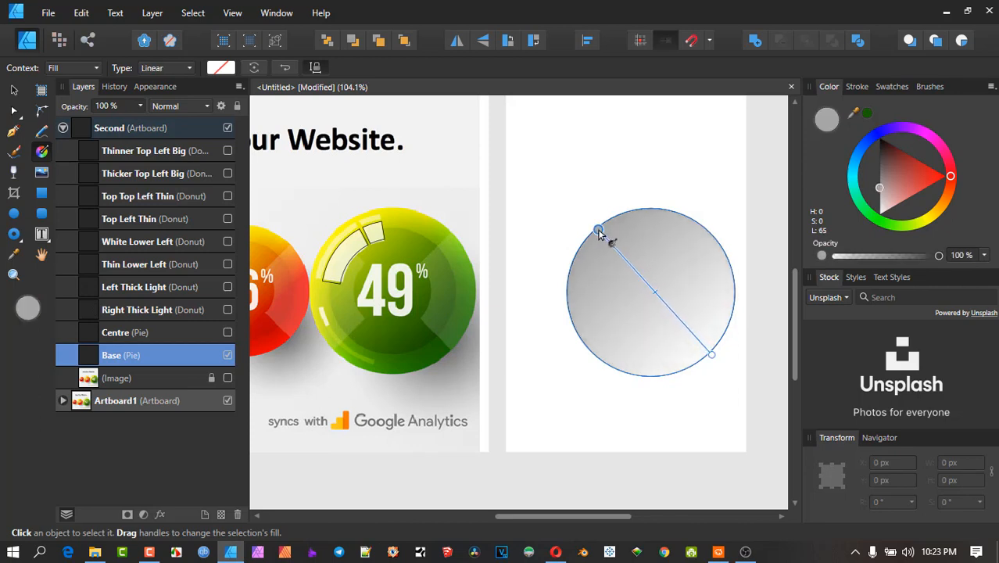
{"action": "left_click", "coordinate": [713, 353]}
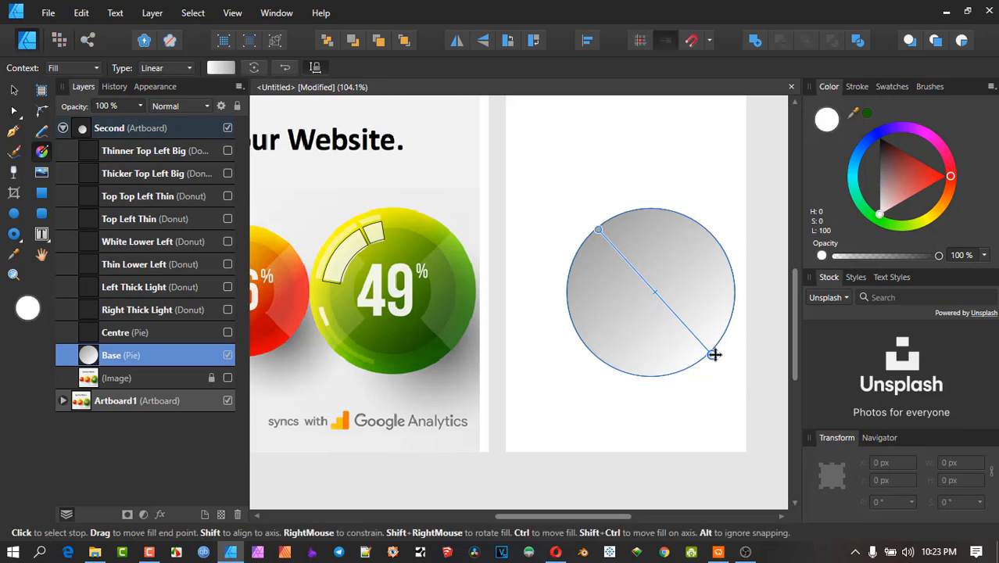
{"action": "left_click", "coordinate": [868, 115]}
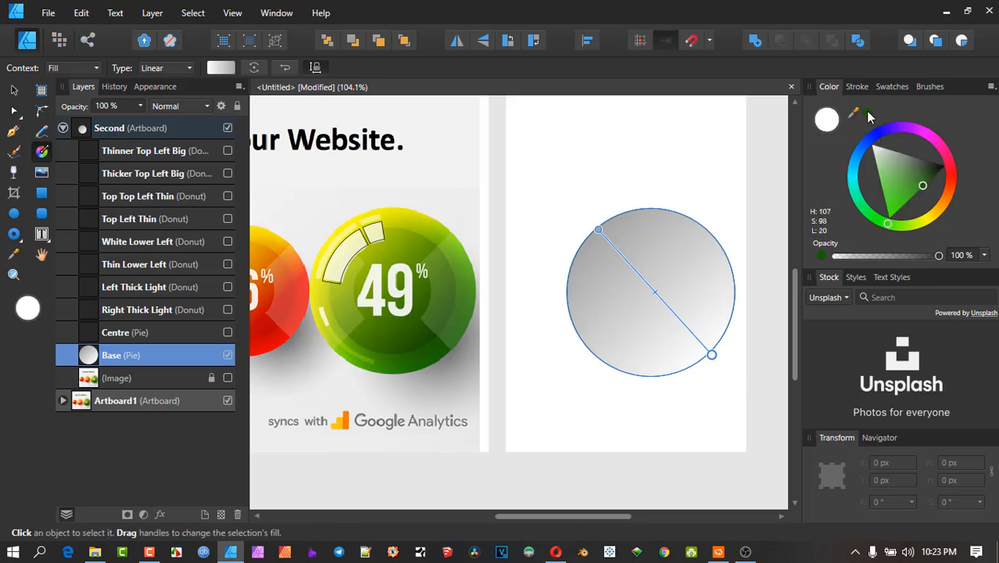
Set the upper-left stop of the Base circle's gradient to the bright yellow sampled from the reference 49% button's left side
{"action": "left_click", "coordinate": [597, 229]}
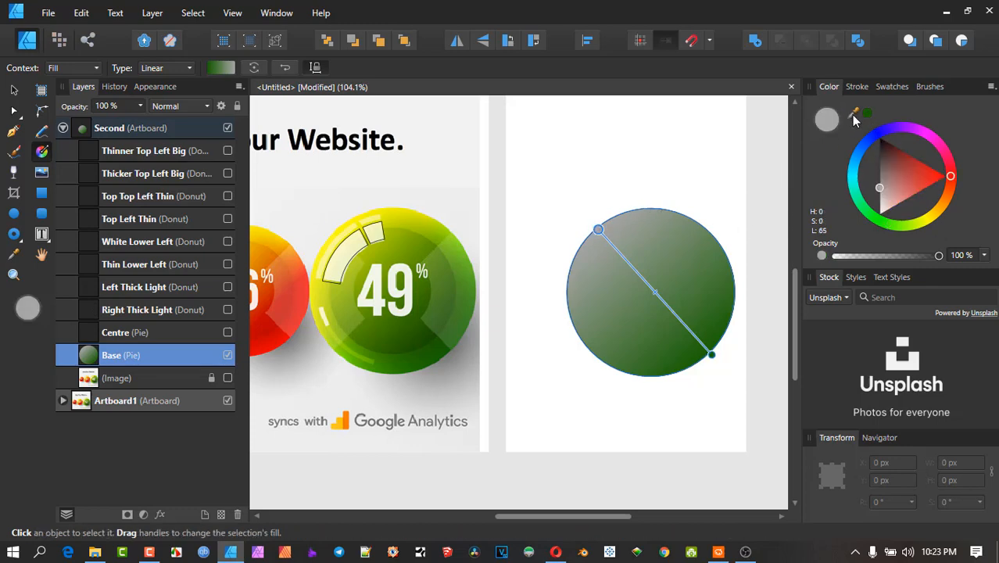
{"action": "left_click_drag", "start_coordinate": [852, 115], "coordinate": [341, 234]}
{"action": "left_click", "coordinate": [867, 114]}
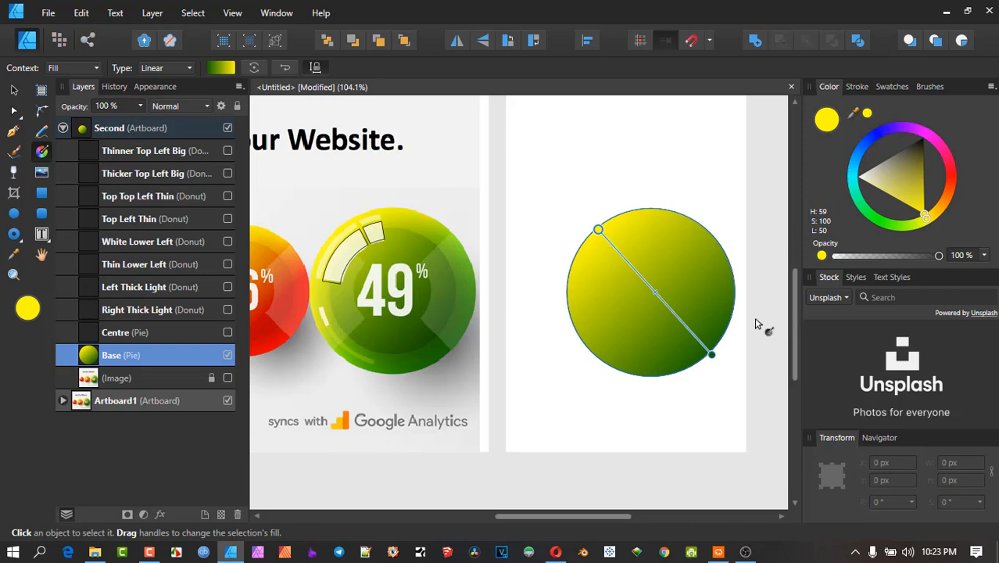
Move the Base gradient's yellow end slightly outward toward the circle's edge and shift its midpoint a little toward the yellow
{"action": "left_click_drag", "start_coordinate": [597, 230], "coordinate": [593, 233]}
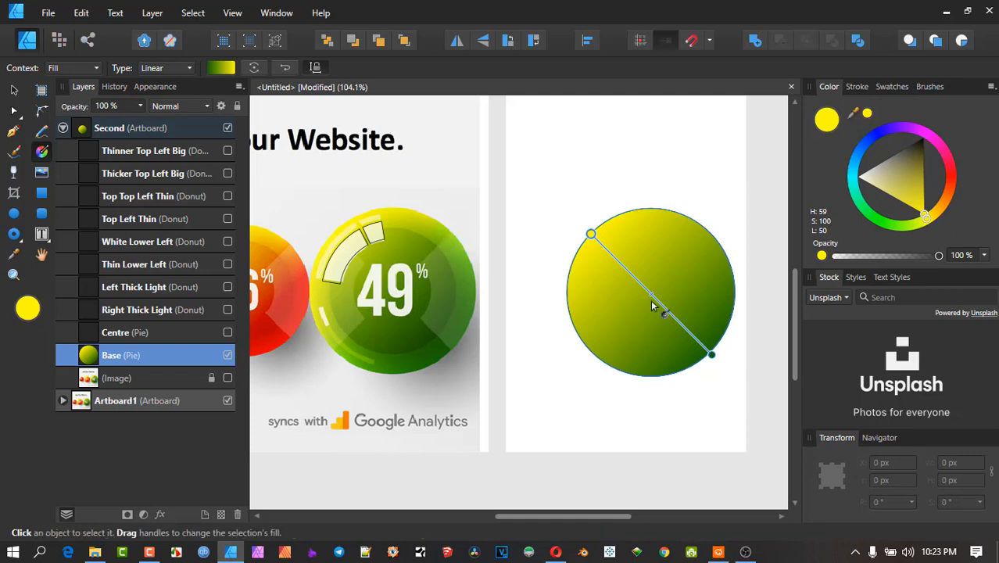
{"action": "mouse_move", "coordinate": [651, 294]}
{"action": "left_mouse_down"}
{"action": "mouse_move", "coordinate": [640, 284]}
{"action": "mouse_move", "coordinate": [664, 320]}
{"action": "mouse_move", "coordinate": [644, 286]}
{"action": "left_mouse_up"}
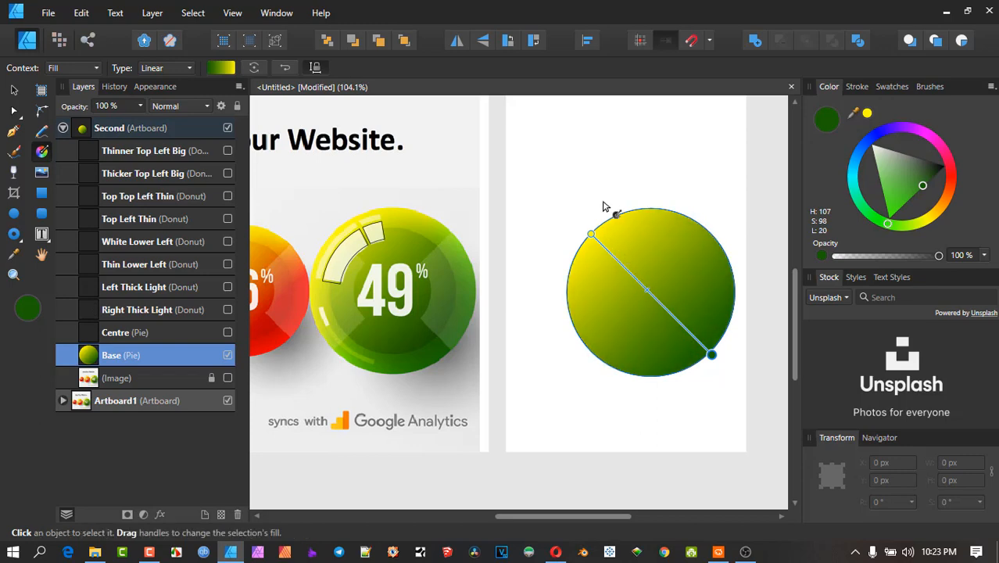
{"action": "left_click", "coordinate": [14, 90]}
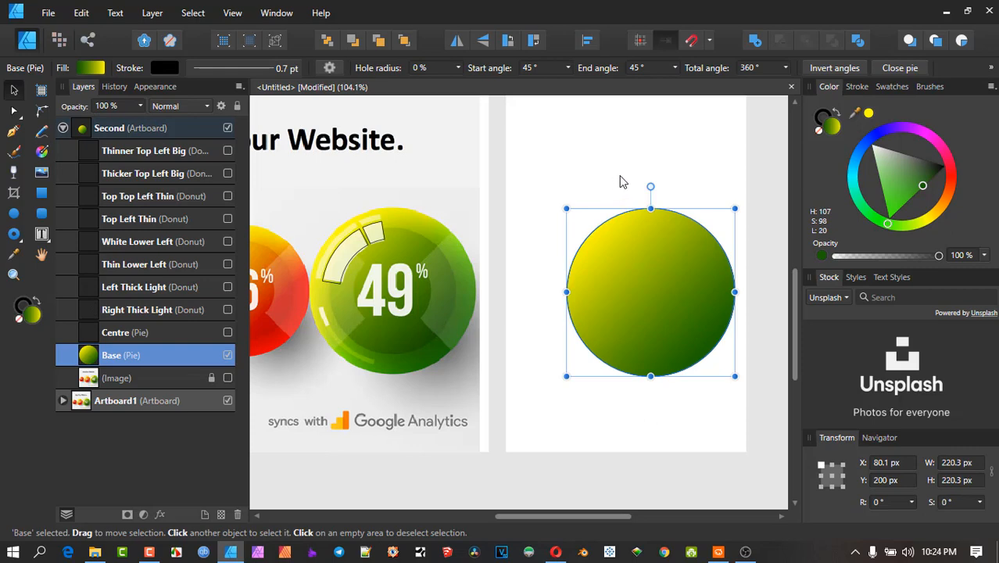
{"action": "left_click", "coordinate": [623, 180]}
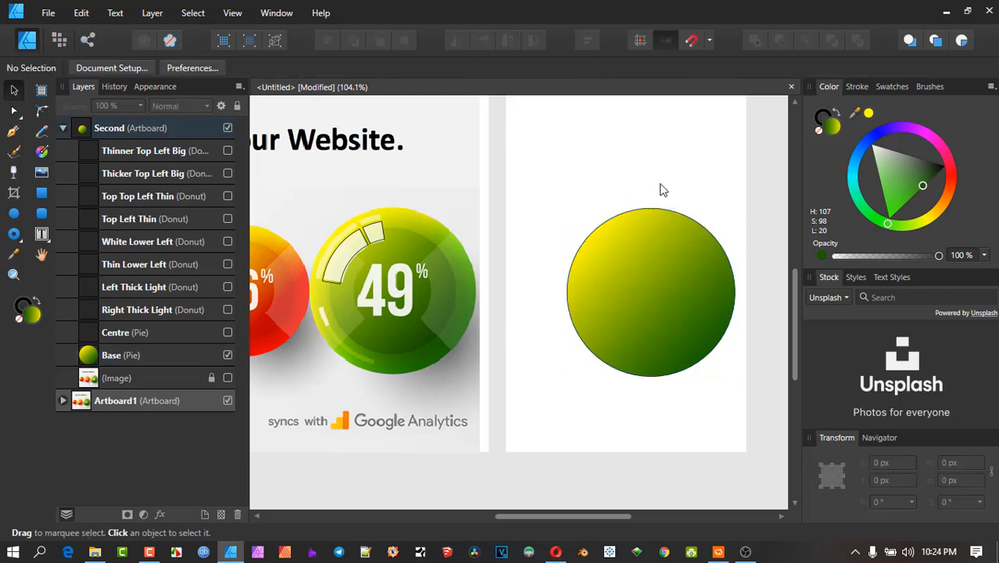
Lock the Base layer, then show and select the Centre circle
{"action": "left_click", "coordinate": [185, 350]}
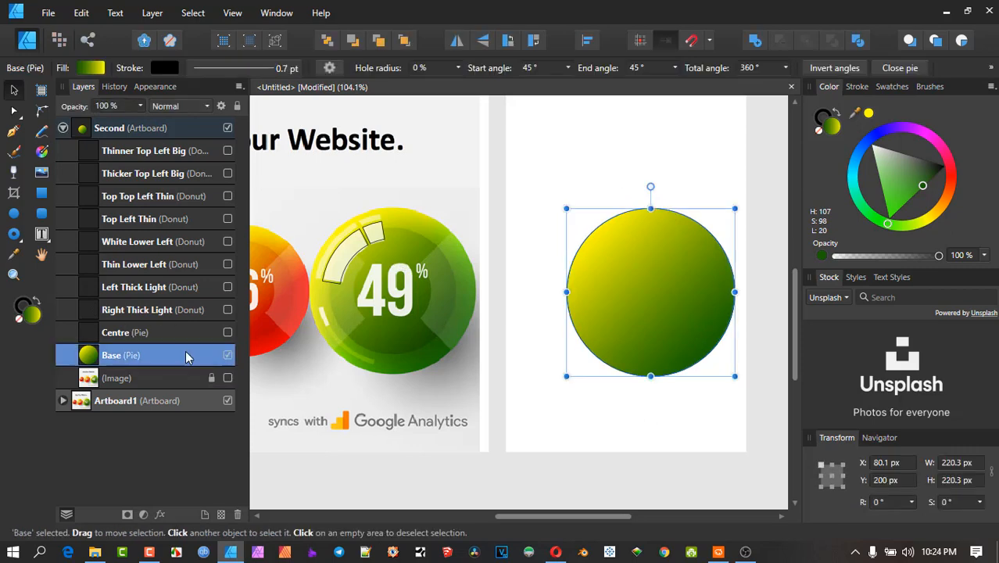
{"action": "left_click", "coordinate": [236, 105]}
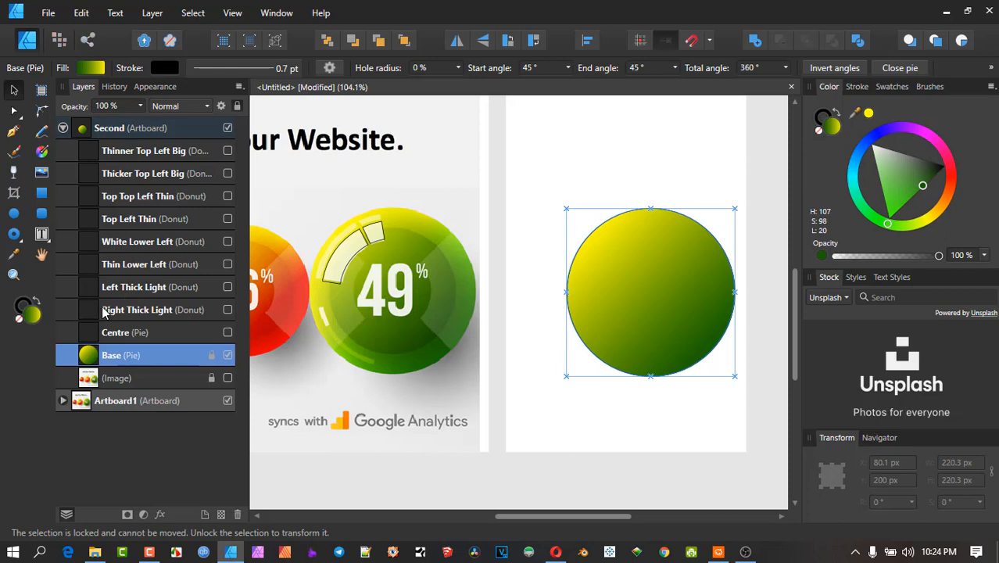
{"action": "left_click", "coordinate": [227, 332]}
{"action": "left_click", "coordinate": [182, 335]}
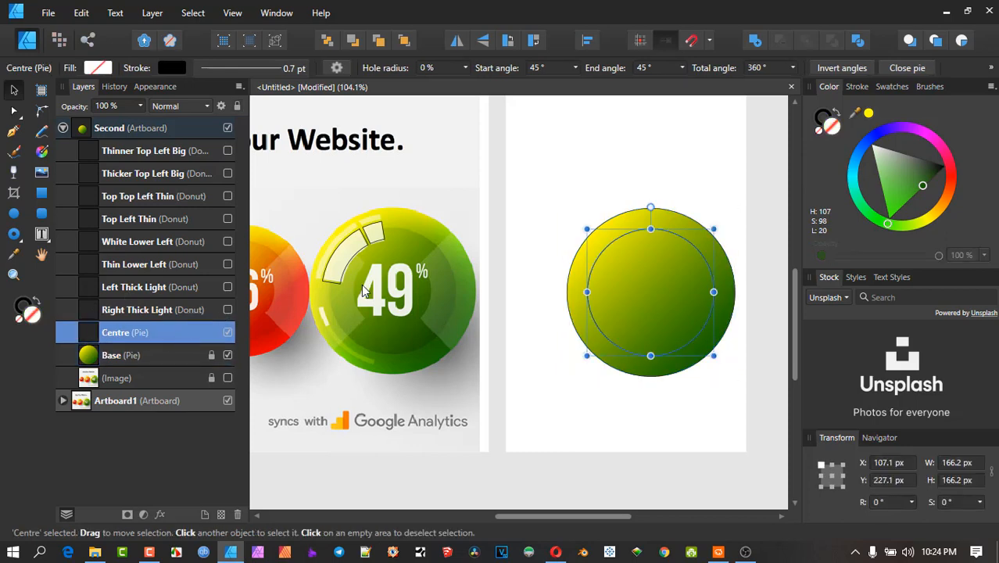
Sample the dark green from the lower part of the inner circle on the reference 49% button
{"action": "scroll", "coordinate": [361, 283], "scroll_direction": "up", "scroll_amount": 1}
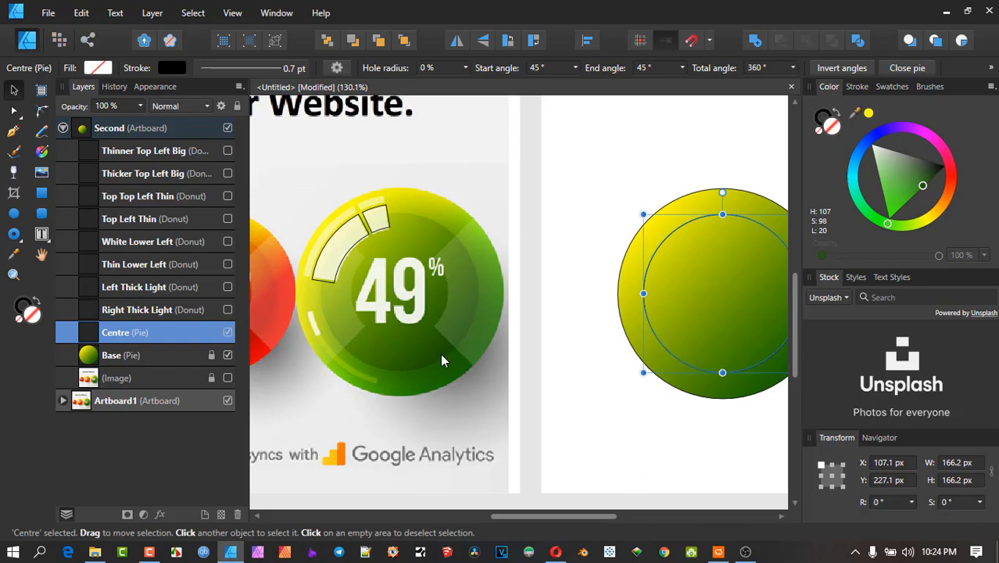
{"action": "scroll", "coordinate": [405, 342], "scroll_direction": "up", "scroll_amount": 1}
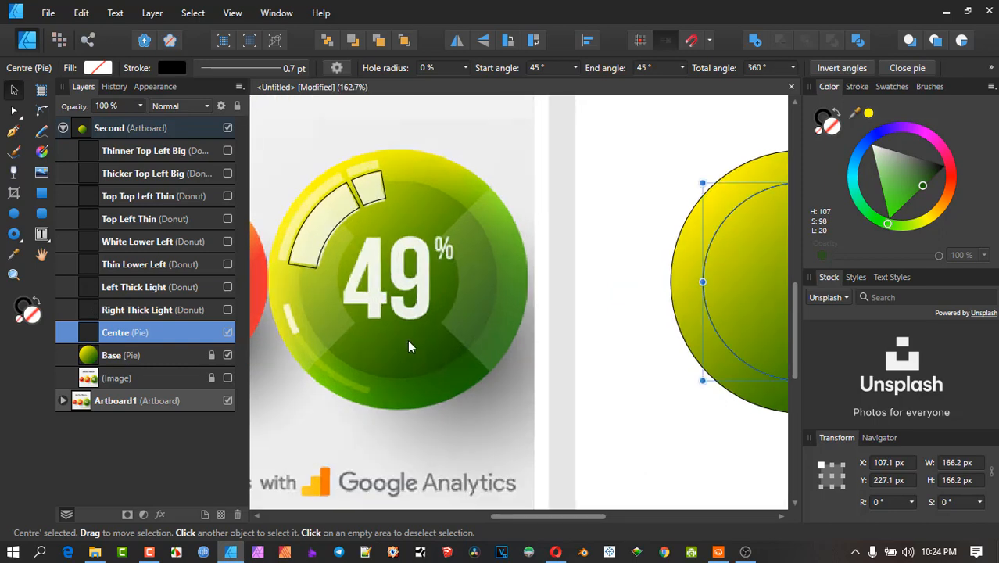
{"action": "left_click_drag", "start_coordinate": [409, 341], "coordinate": [471, 336]}
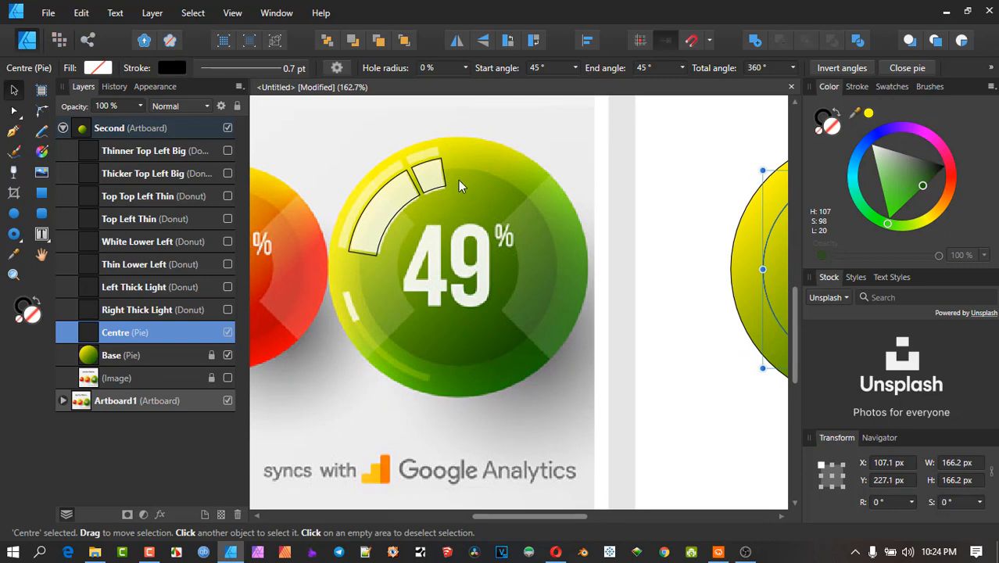
{"action": "scroll", "coordinate": [470, 240], "scroll_direction": "down", "scroll_amount": 1}
{"action": "left_click_drag", "start_coordinate": [483, 241], "coordinate": [379, 230]}
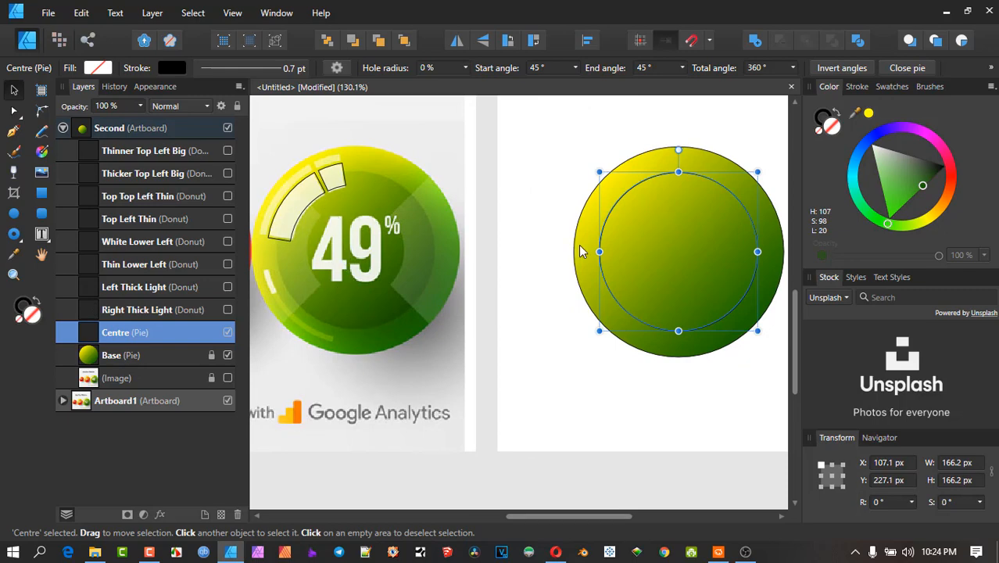
{"action": "left_click_drag", "start_coordinate": [673, 227], "coordinate": [650, 220]}
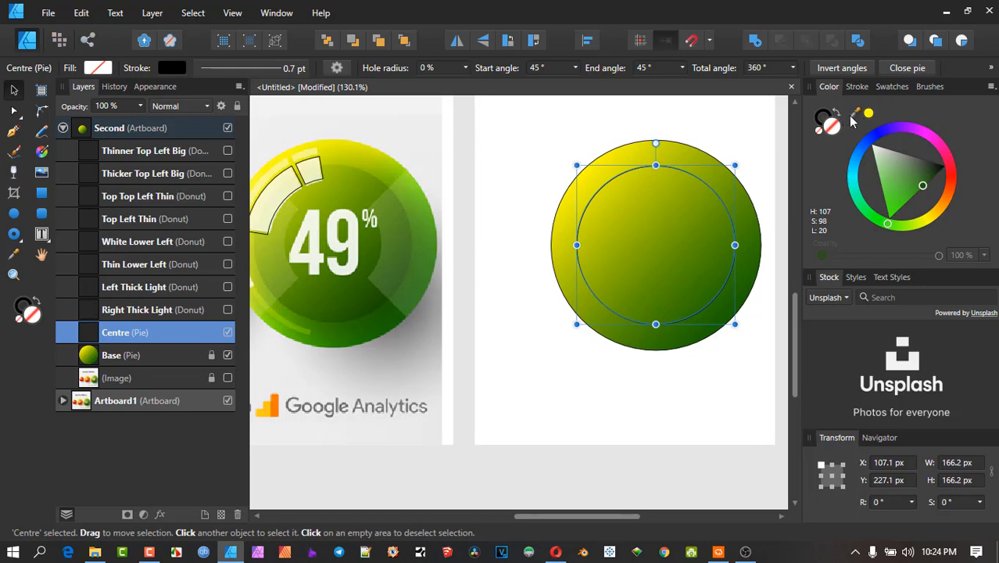
{"action": "left_click_drag", "start_coordinate": [854, 117], "coordinate": [356, 318]}
Apply a diagonal linear gradient fill across the Centre circle and set its lower-right stop to the sampled dark green
{"action": "left_click", "coordinate": [44, 153]}
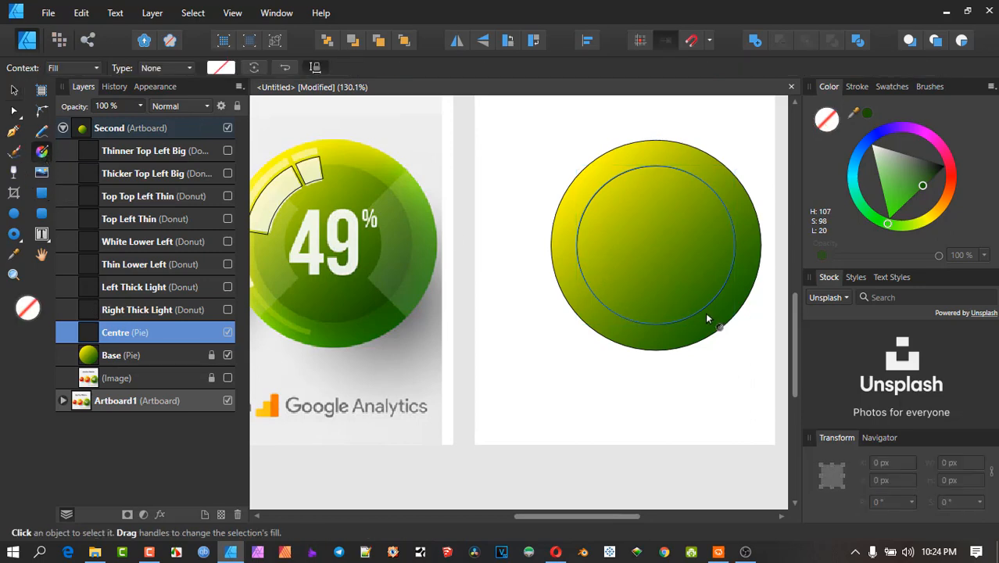
{"action": "left_click_drag", "start_coordinate": [694, 309], "coordinate": [611, 190]}
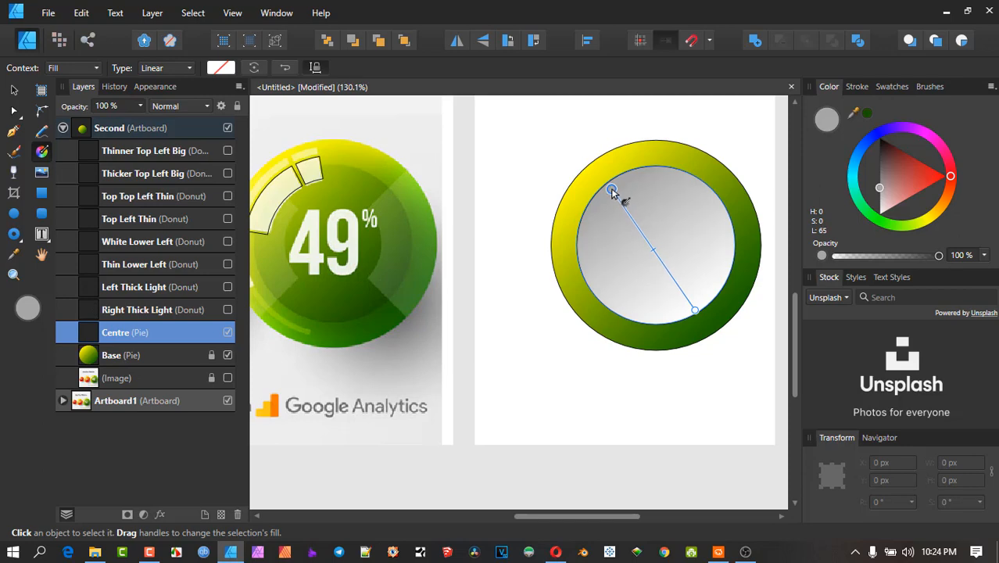
{"action": "left_click", "coordinate": [695, 310]}
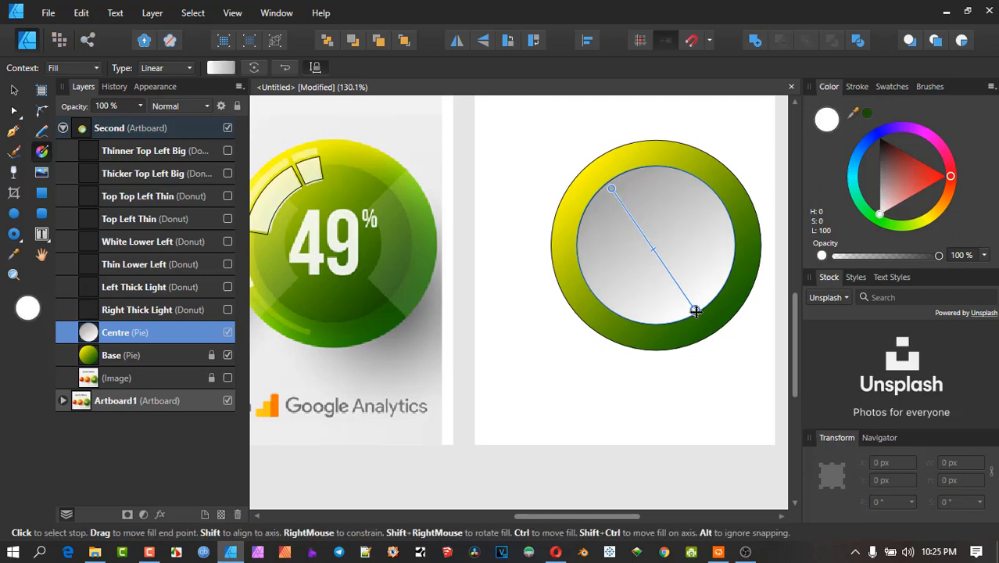
{"action": "left_click", "coordinate": [867, 114]}
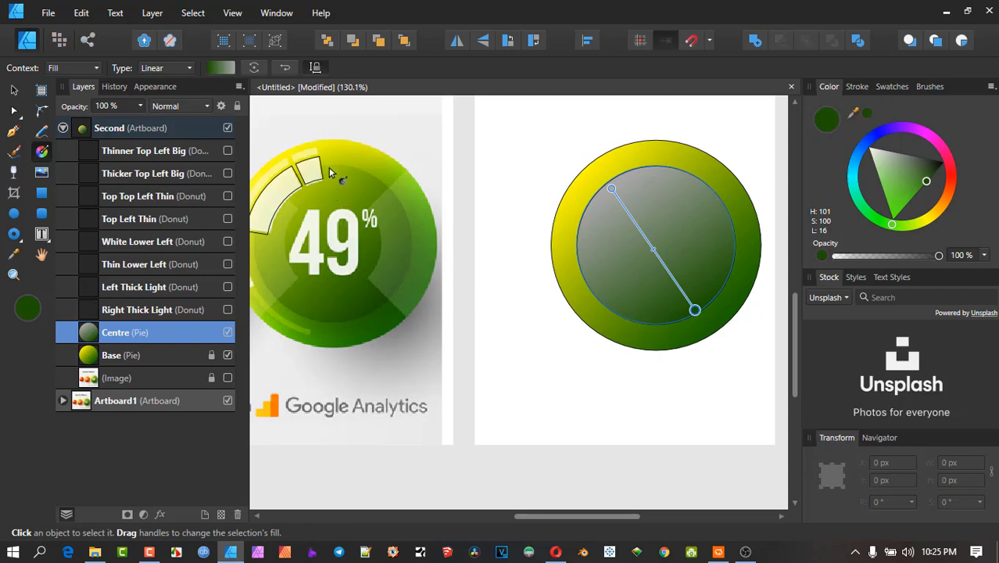
Set the Centre gradient's upper-left stop to the yellow-green sampled from the top of the reference button's inner circle
{"action": "left_click_drag", "start_coordinate": [854, 114], "coordinate": [334, 169]}
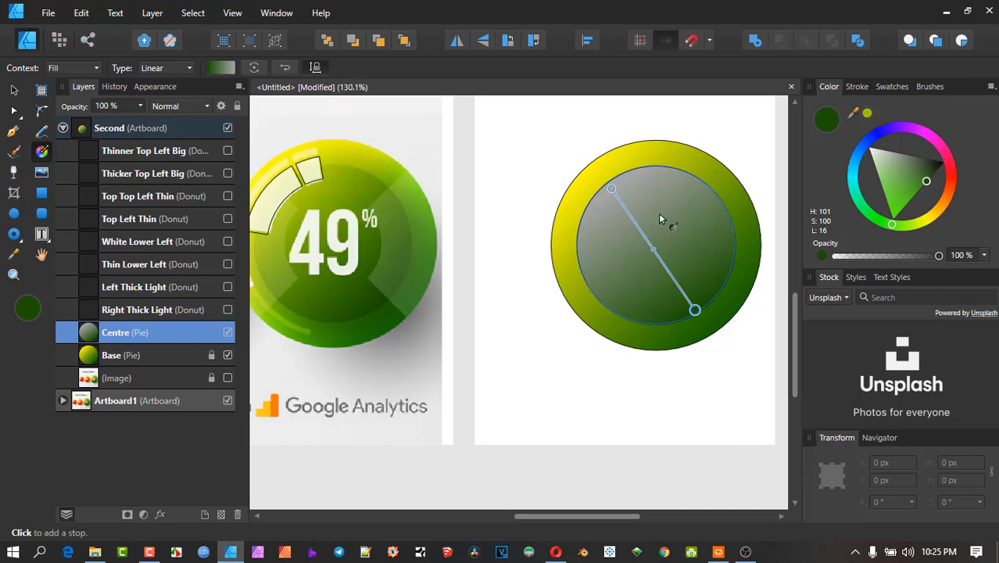
{"action": "left_click", "coordinate": [613, 189]}
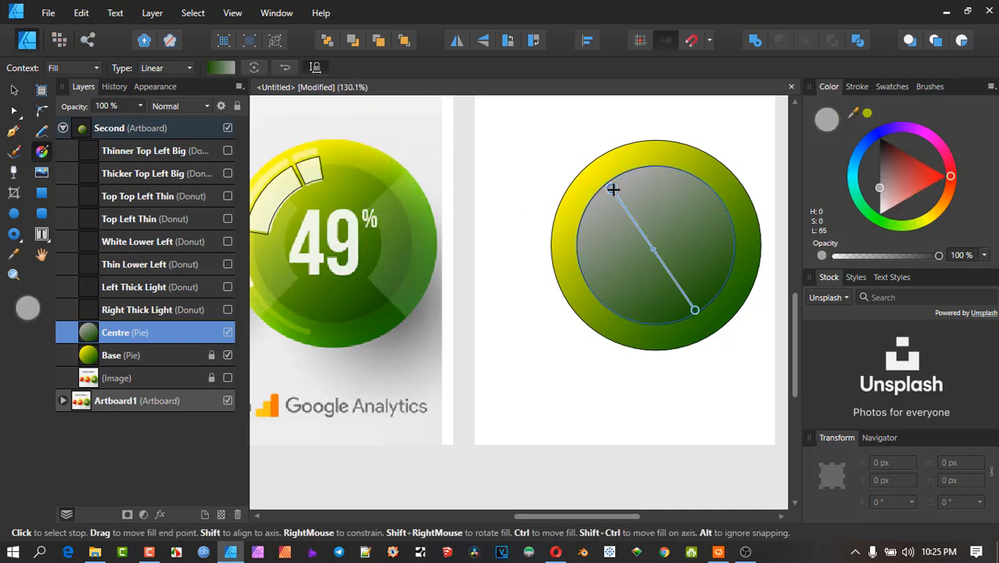
{"action": "left_click", "coordinate": [866, 114]}
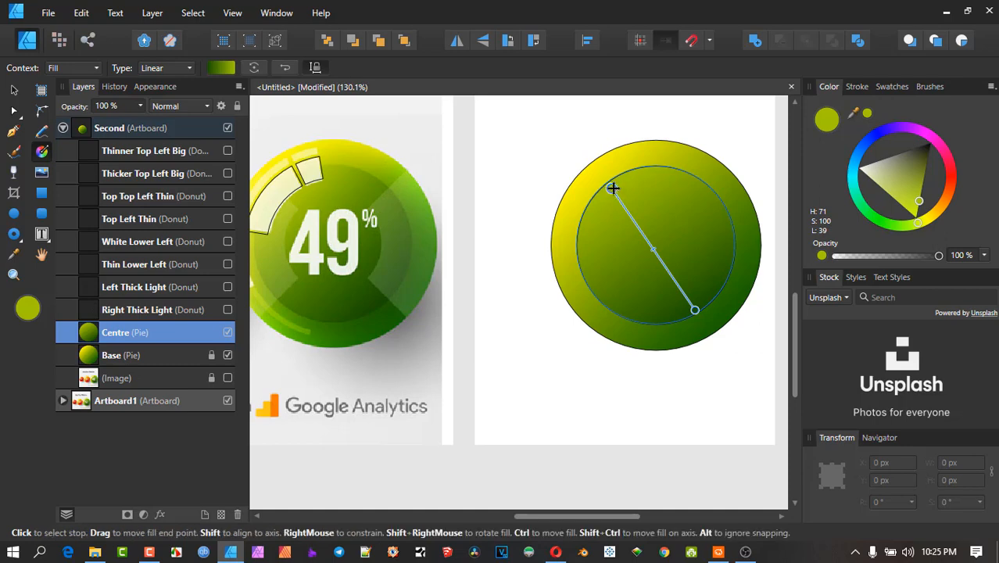
Reposition the Centre gradient's yellow-green end slightly up and to the right, near the circle's edge, keeping the Linear type
{"action": "mouse_move", "coordinate": [613, 189]}
{"action": "left_mouse_down"}
{"action": "mouse_move", "coordinate": [632, 187]}
{"action": "mouse_move", "coordinate": [624, 179]}
{"action": "left_mouse_up"}
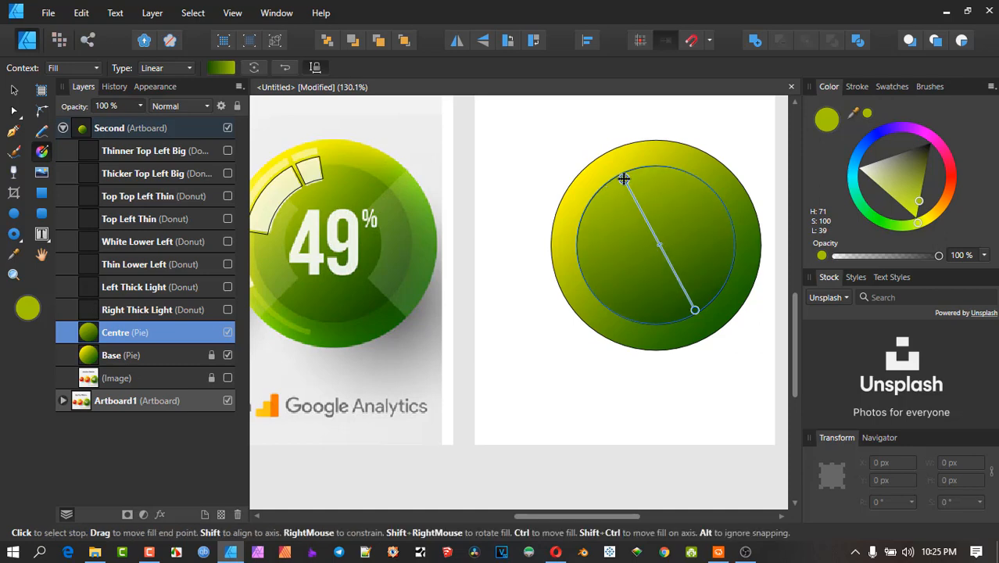
{"action": "left_click_drag", "start_coordinate": [623, 178], "coordinate": [622, 175]}
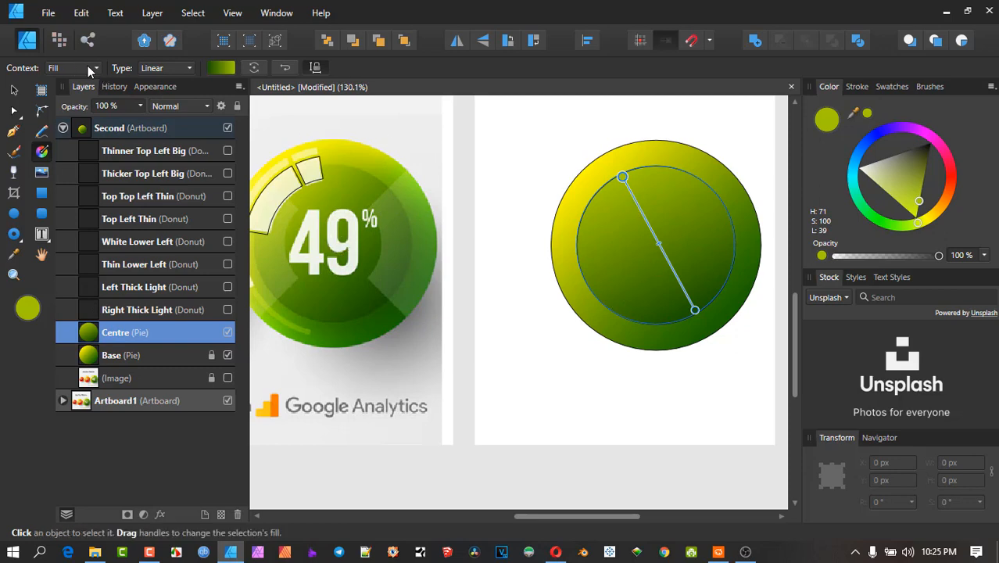
{"action": "left_click", "coordinate": [187, 70]}
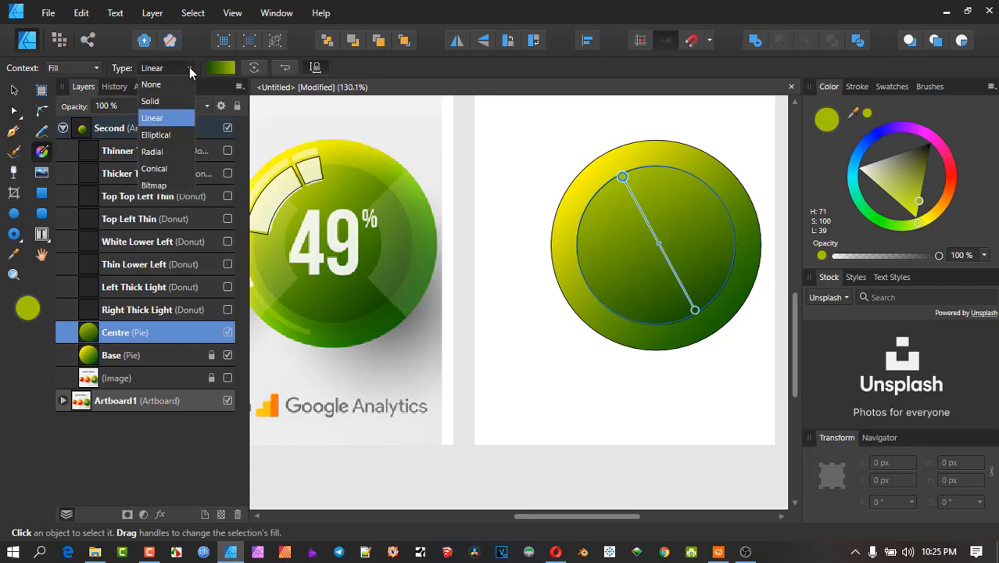
{"action": "left_click", "coordinate": [190, 70]}
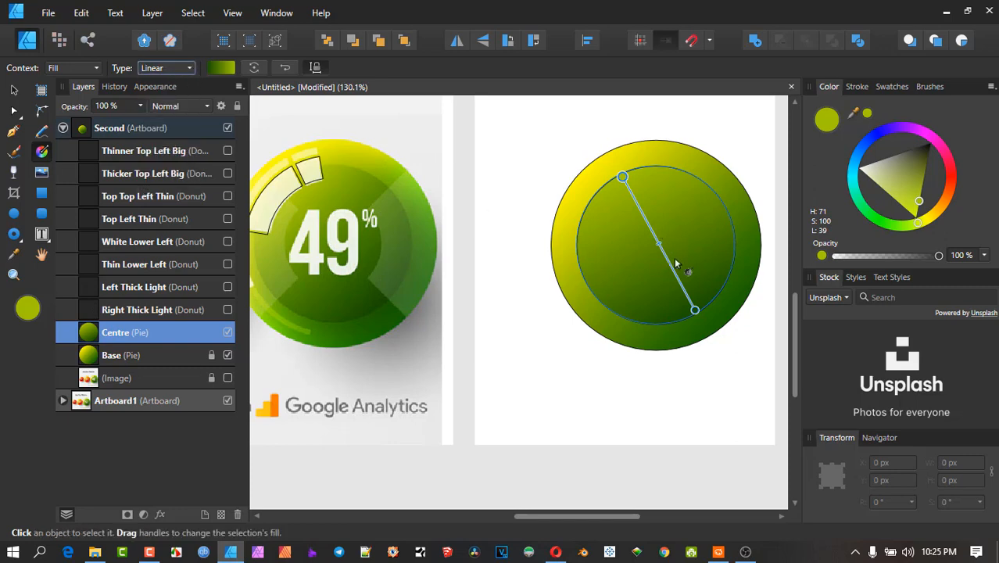
{"action": "left_click", "coordinate": [536, 155]}
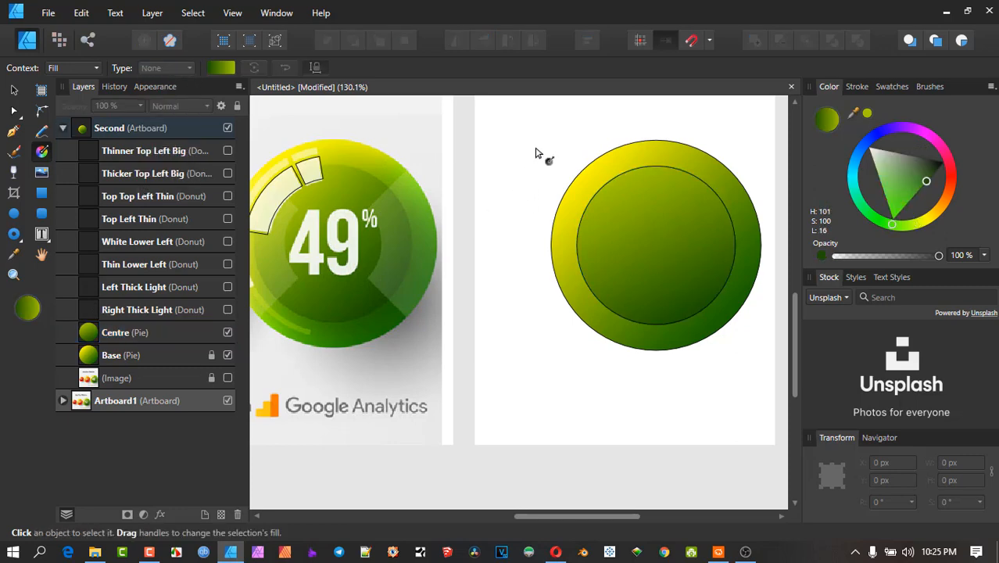
Select the Base and Centre circles together and remove their black stroke
{"action": "scroll", "coordinate": [588, 187], "scroll_direction": "down", "scroll_amount": 1}
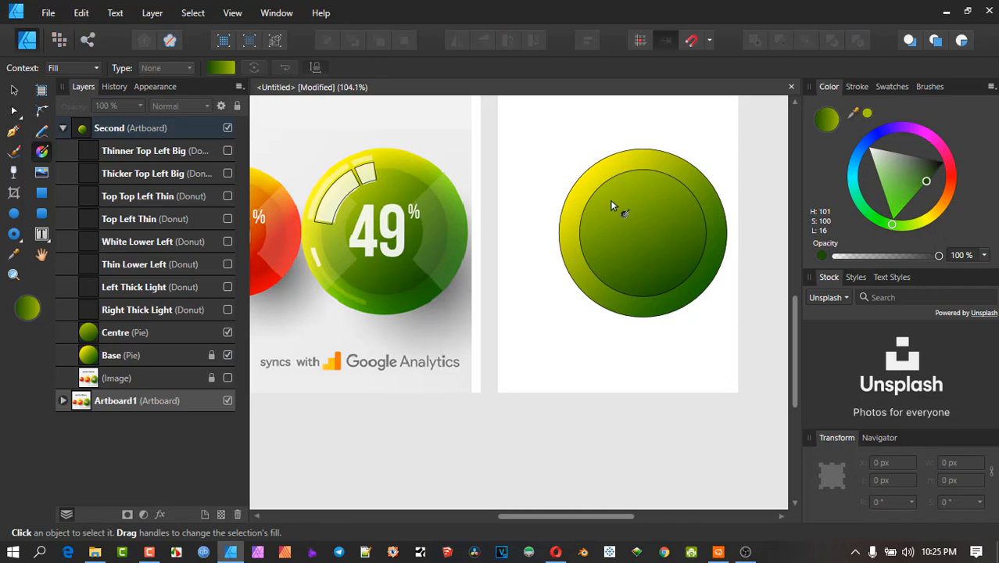
{"action": "left_click", "coordinate": [15, 91]}
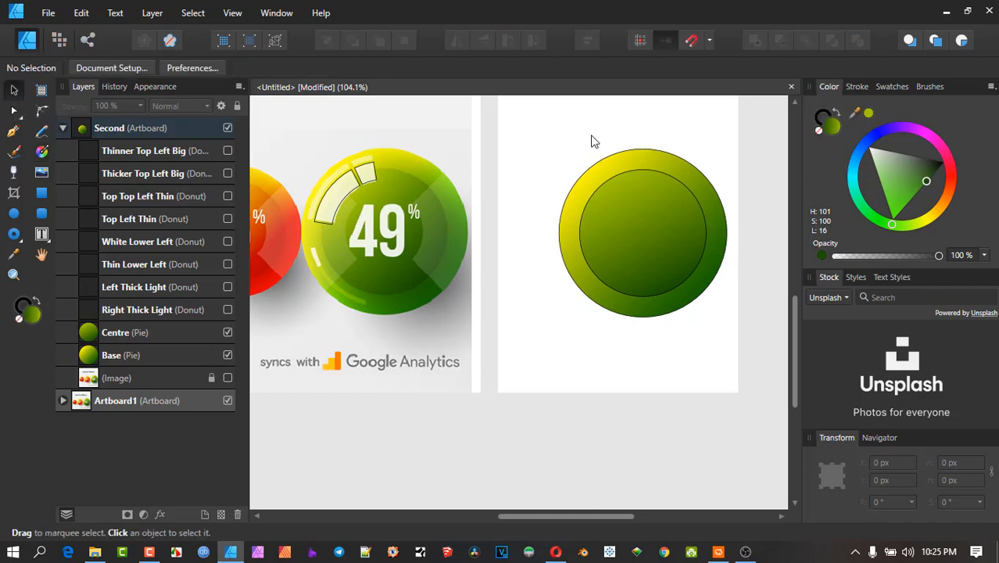
{"action": "left_click", "coordinate": [606, 155]}
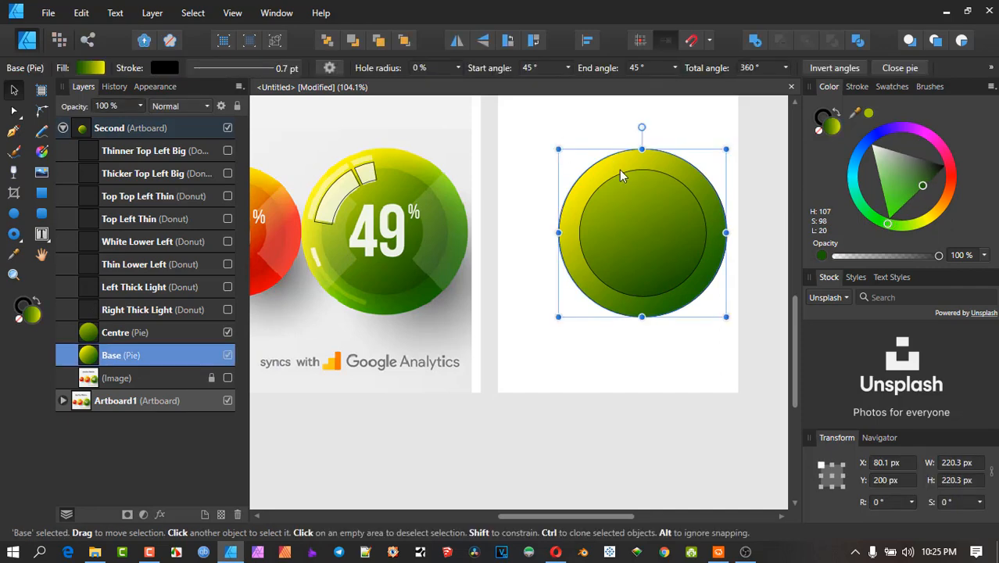
{"action": "left_click", "coordinate": [621, 175], "text": "shift"}
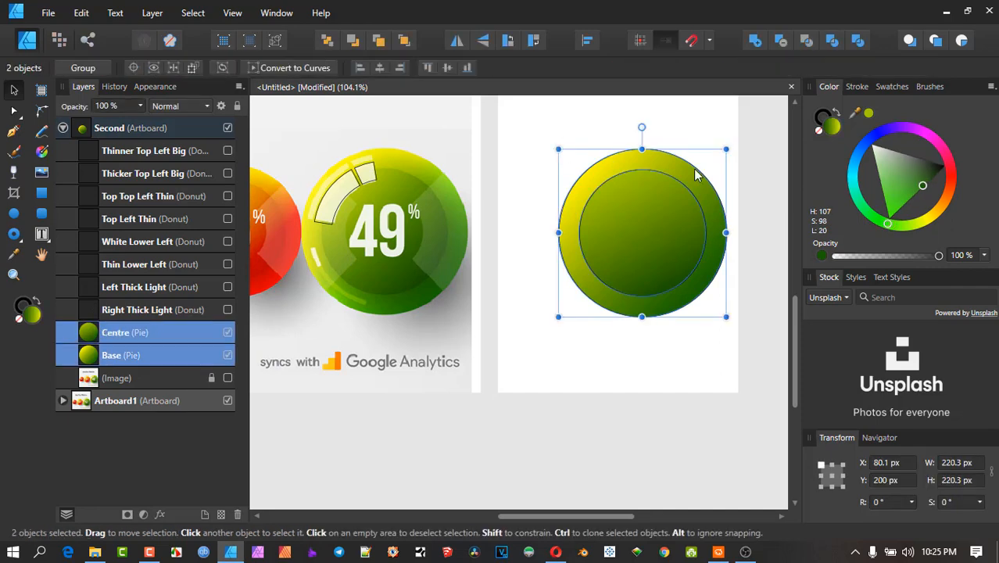
{"action": "left_click", "coordinate": [817, 118]}
{"action": "left_click", "coordinate": [818, 131]}
{"action": "left_click", "coordinate": [832, 129]}
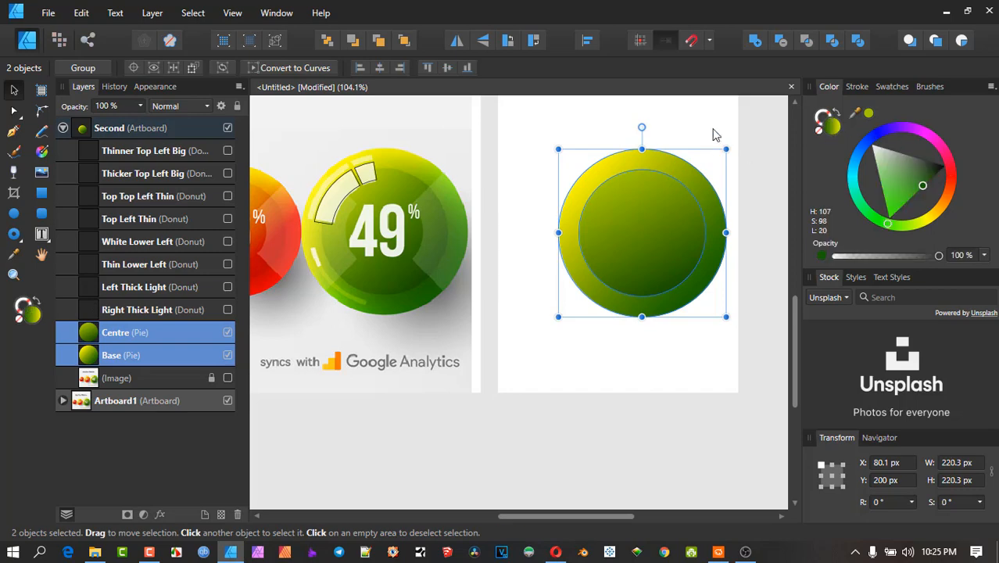
{"action": "left_click", "coordinate": [714, 135]}
Add a stop just before the dark lower-right end of the Centre circle's gradient and fine-tune the end's dark green
{"action": "scroll", "coordinate": [653, 211], "scroll_direction": "up", "scroll_amount": 1}
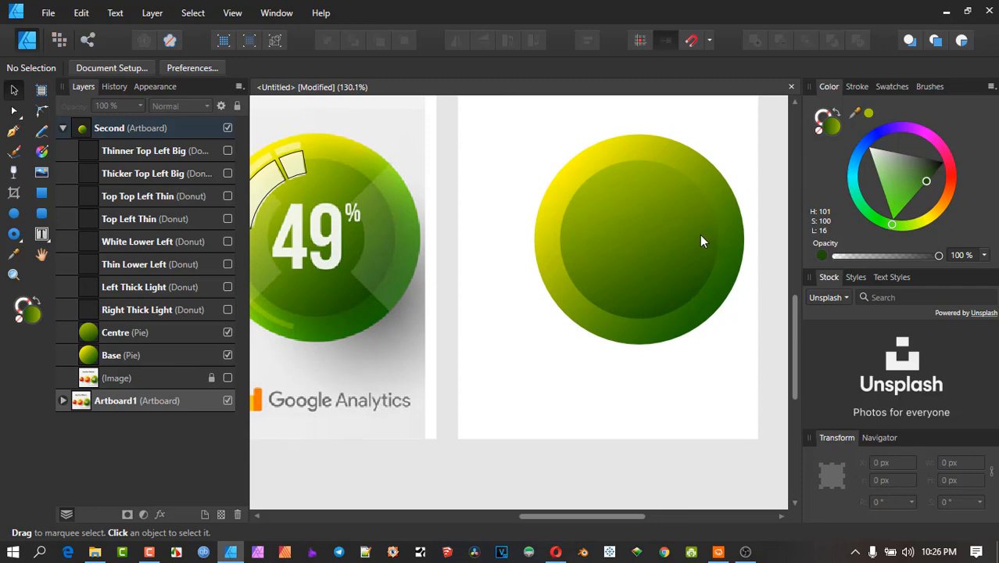
{"action": "scroll", "coordinate": [700, 241], "scroll_direction": "down", "scroll_amount": 1}
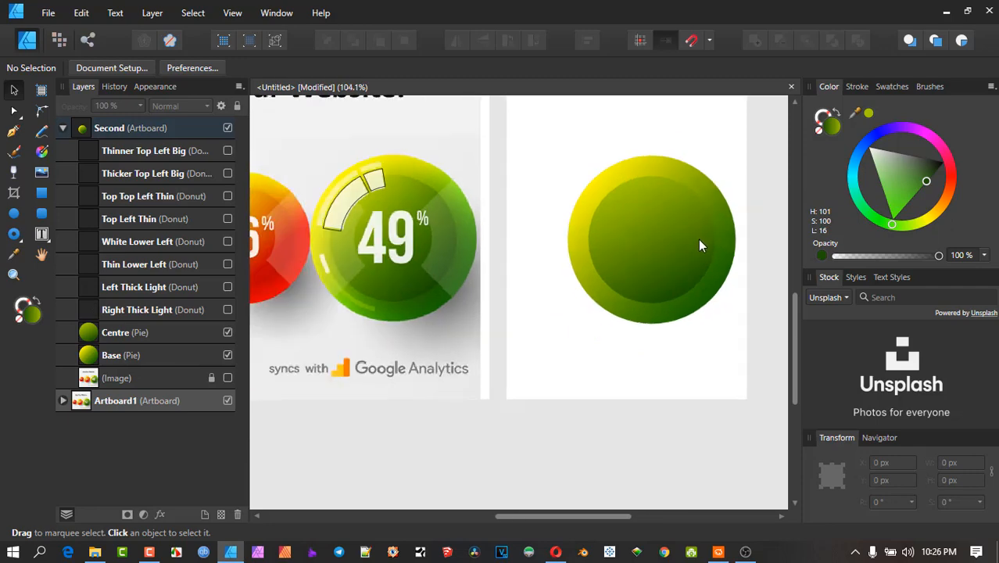
{"action": "left_click", "coordinate": [686, 264]}
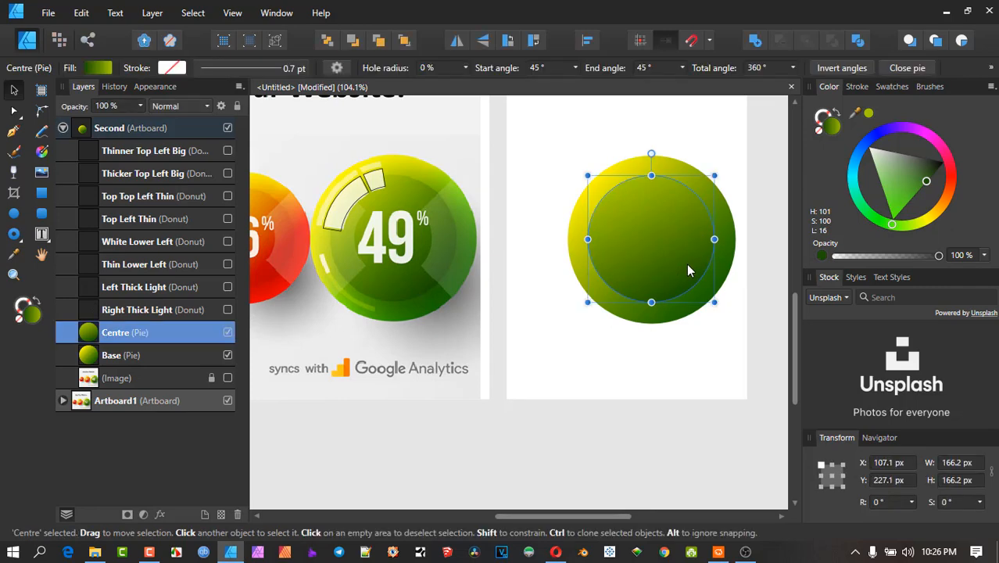
{"action": "left_click", "coordinate": [40, 152]}
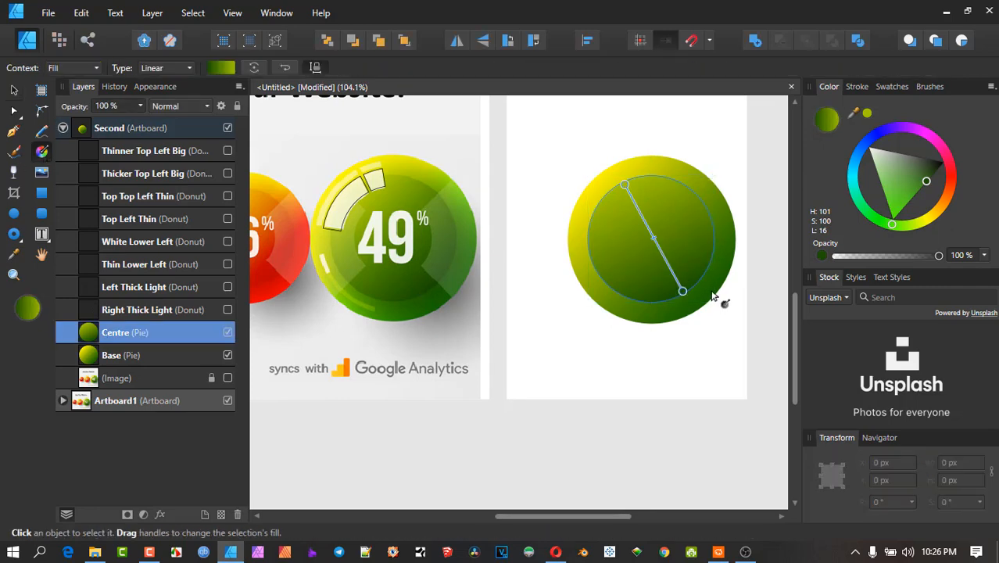
{"action": "scroll", "coordinate": [695, 294], "scroll_direction": "up", "scroll_amount": 3}
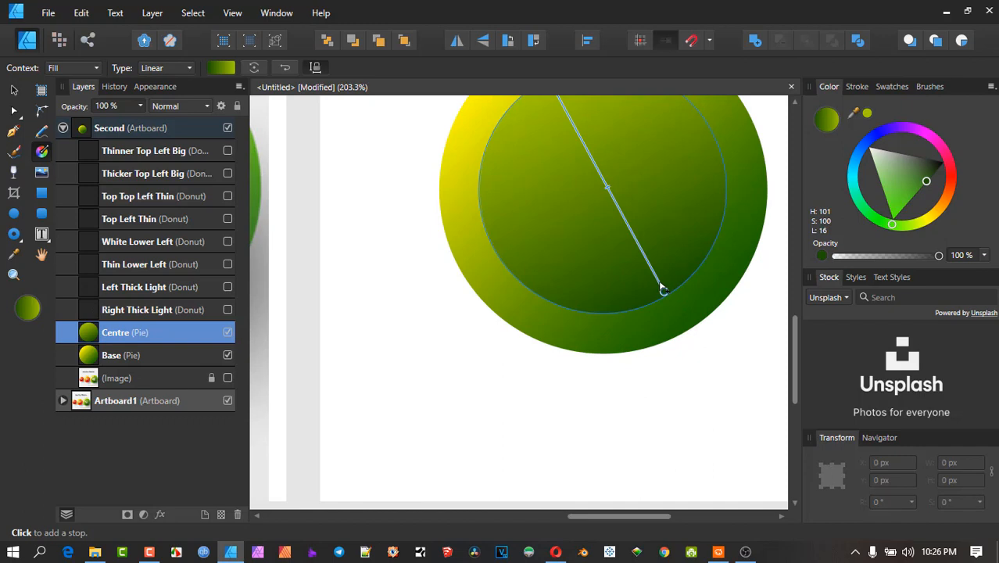
{"action": "left_click_drag", "start_coordinate": [666, 290], "coordinate": [663, 291]}
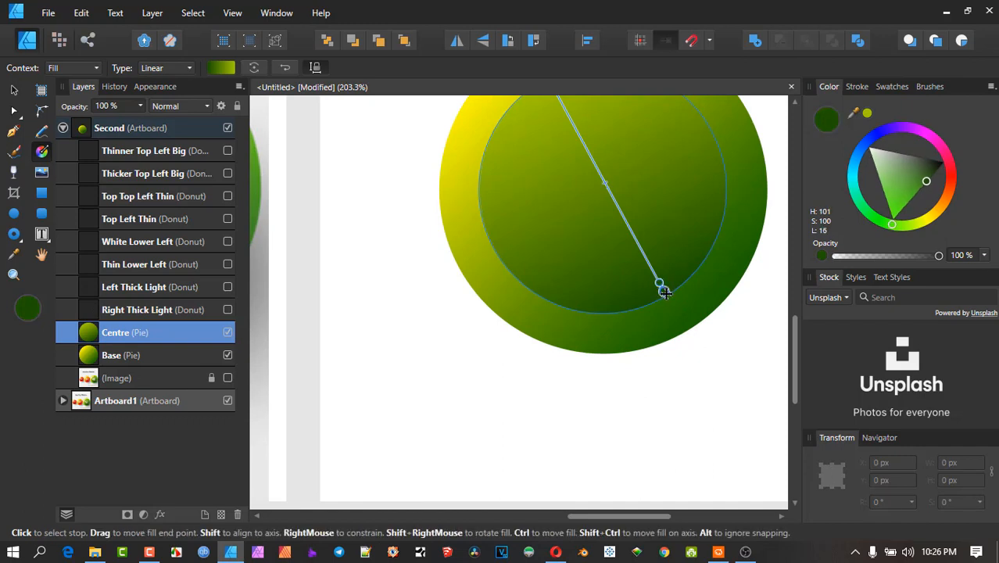
{"action": "left_click_drag", "start_coordinate": [926, 182], "coordinate": [924, 181]}
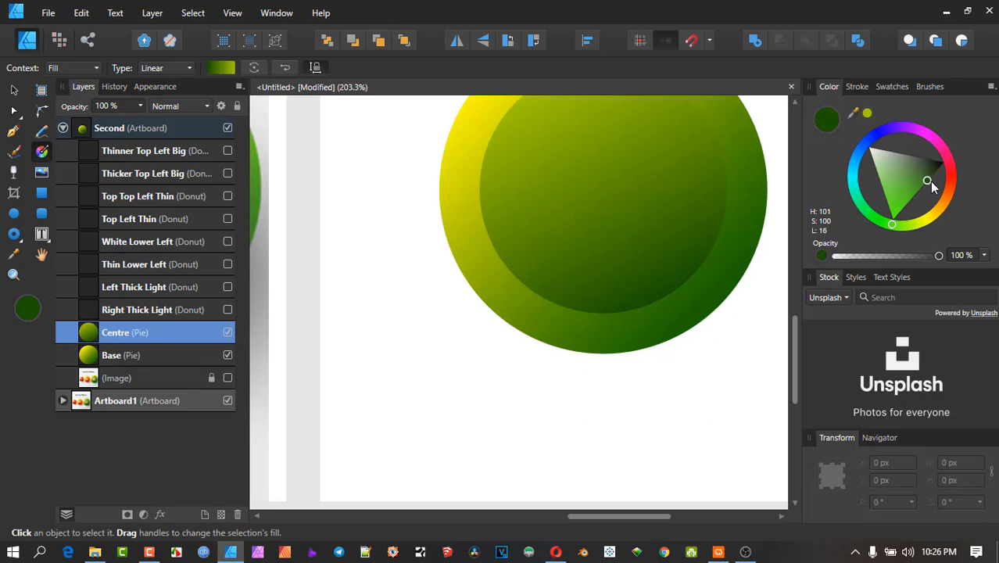
{"action": "scroll", "coordinate": [700, 220], "scroll_direction": "down", "scroll_amount": 3}
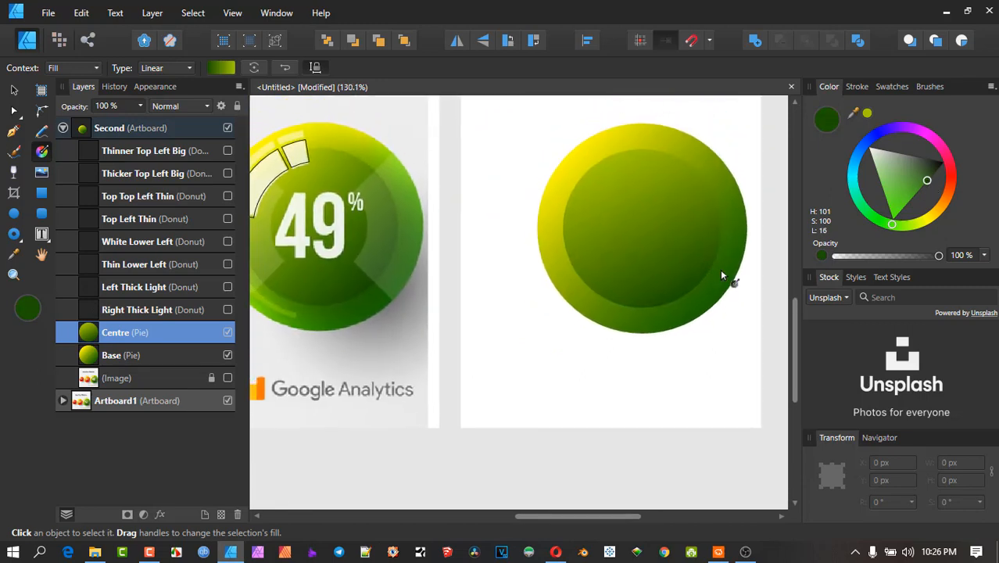
Try the Radial type on the Centre circle's gradient, then restore Linear and deselect the circle
{"action": "left_click", "coordinate": [160, 71]}
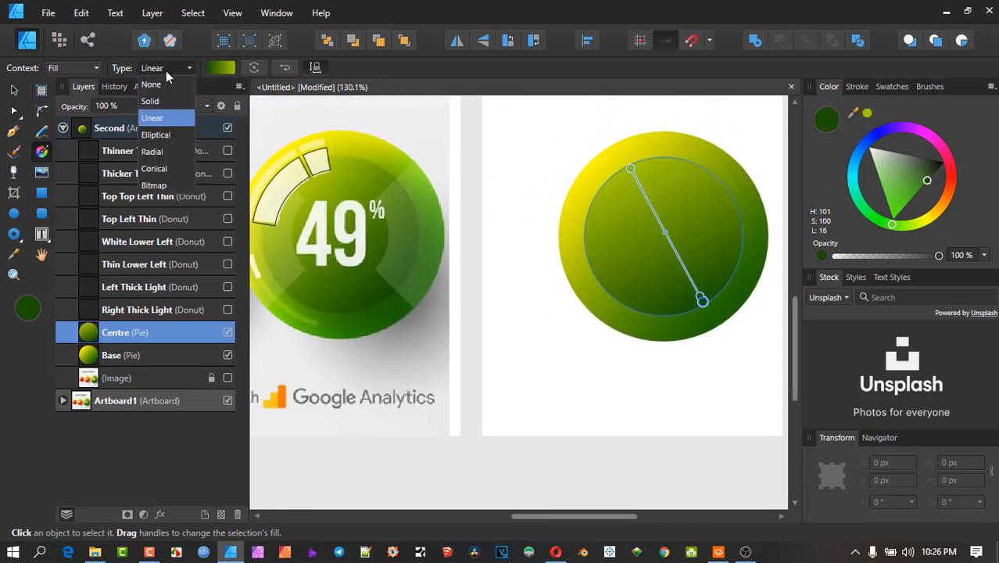
{"action": "left_click", "coordinate": [153, 152]}
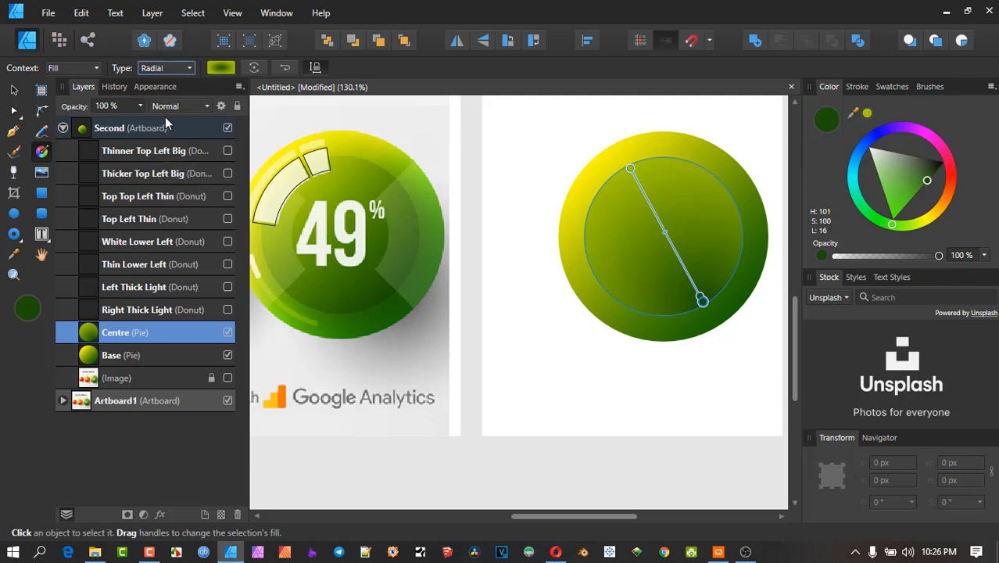
{"action": "left_click", "coordinate": [172, 70]}
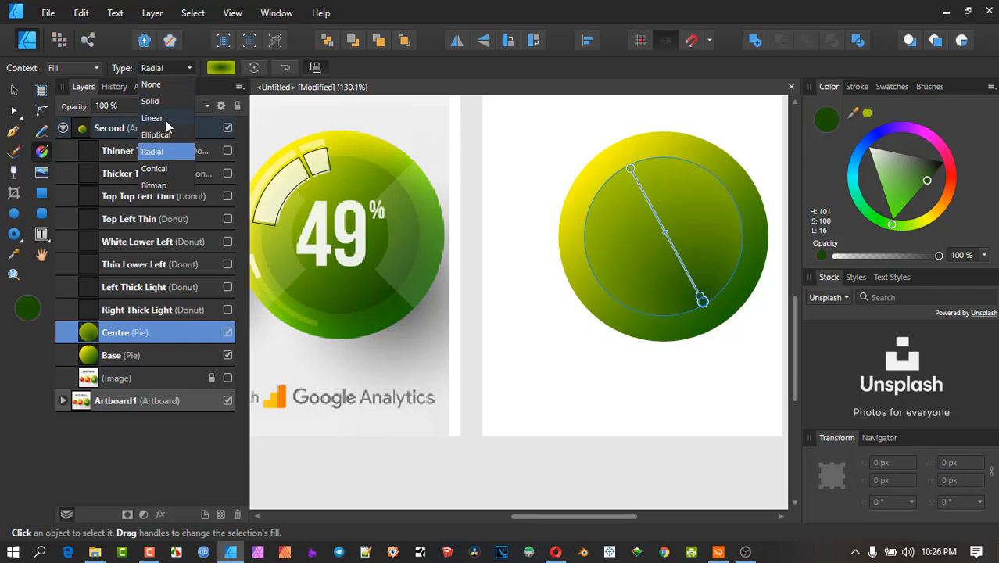
{"action": "left_click", "coordinate": [156, 118]}
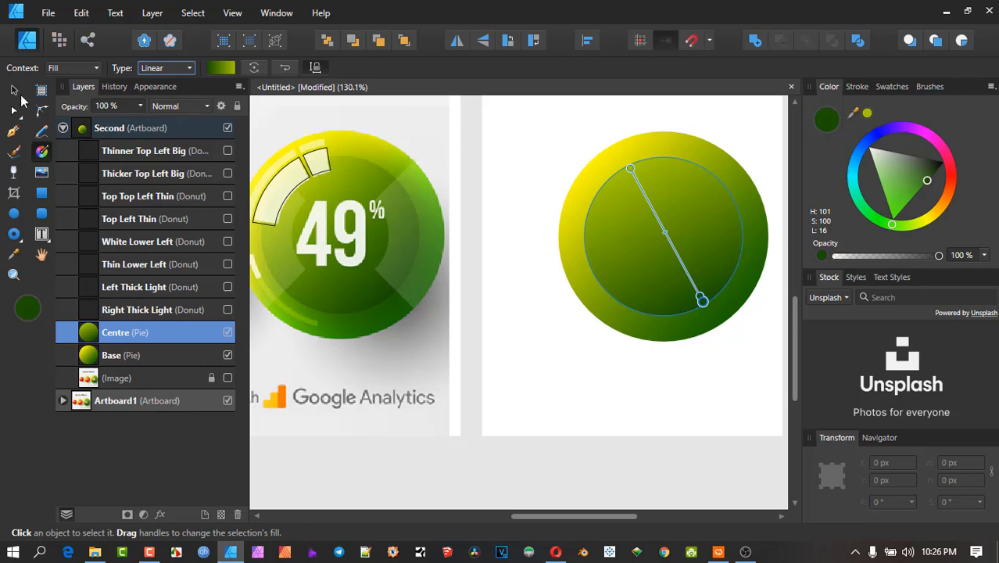
{"action": "key", "text": "v"}
{"action": "left_click", "coordinate": [492, 220]}
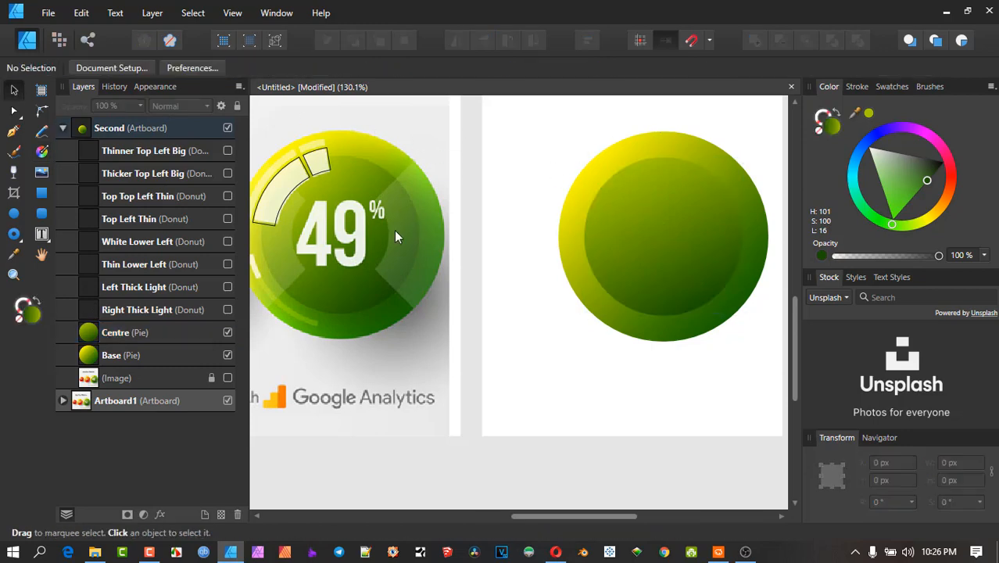
{"action": "scroll", "coordinate": [687, 240], "scroll_direction": "down", "scroll_amount": 2}
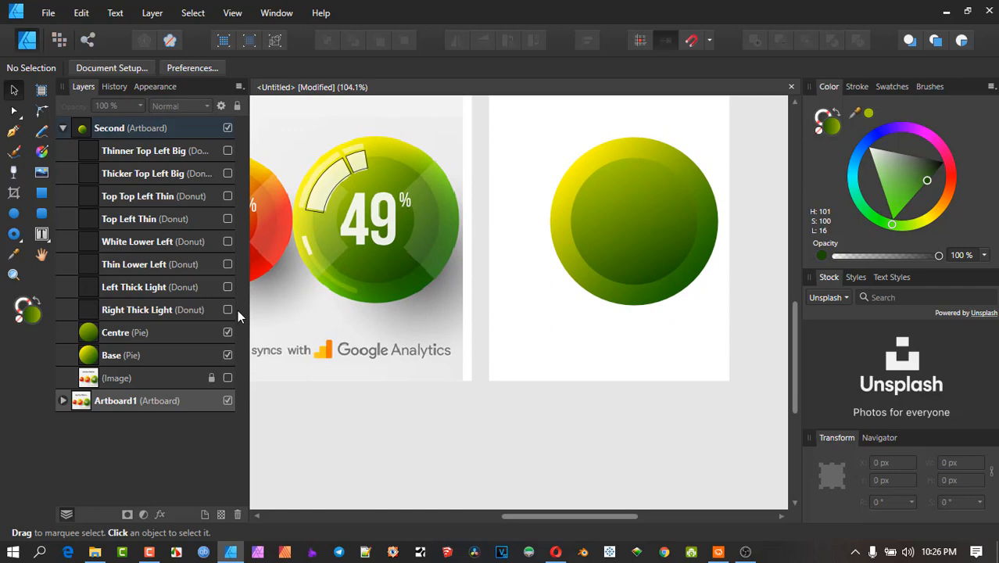
Lock the Centre and Base layers together
{"action": "left_click", "coordinate": [191, 338]}
{"action": "left_click", "coordinate": [191, 354], "text": "shift"}
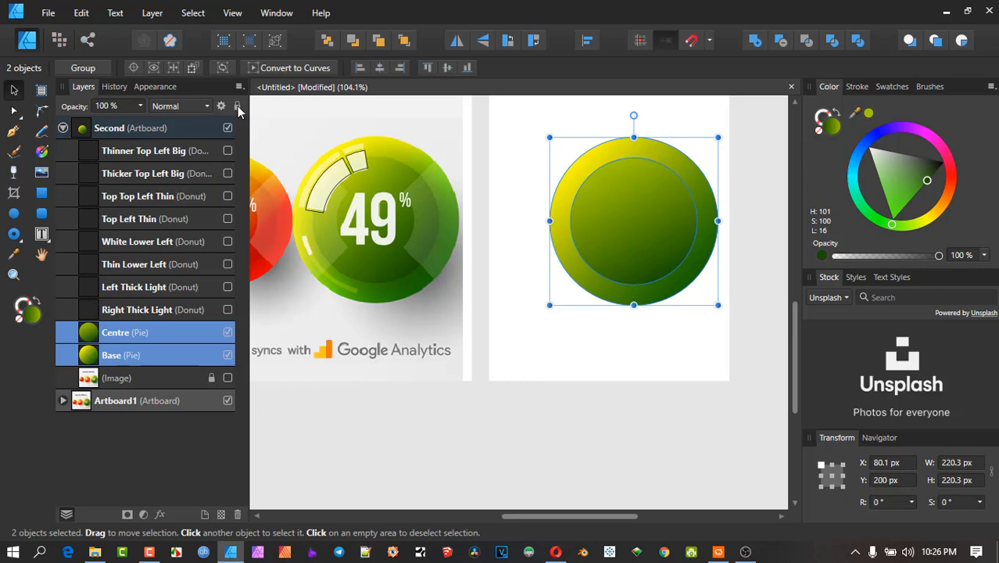
{"action": "left_click", "coordinate": [238, 105]}
Make the Right Thick Light donut visible and give it a white fill with no stroke
{"action": "left_click", "coordinate": [226, 310]}
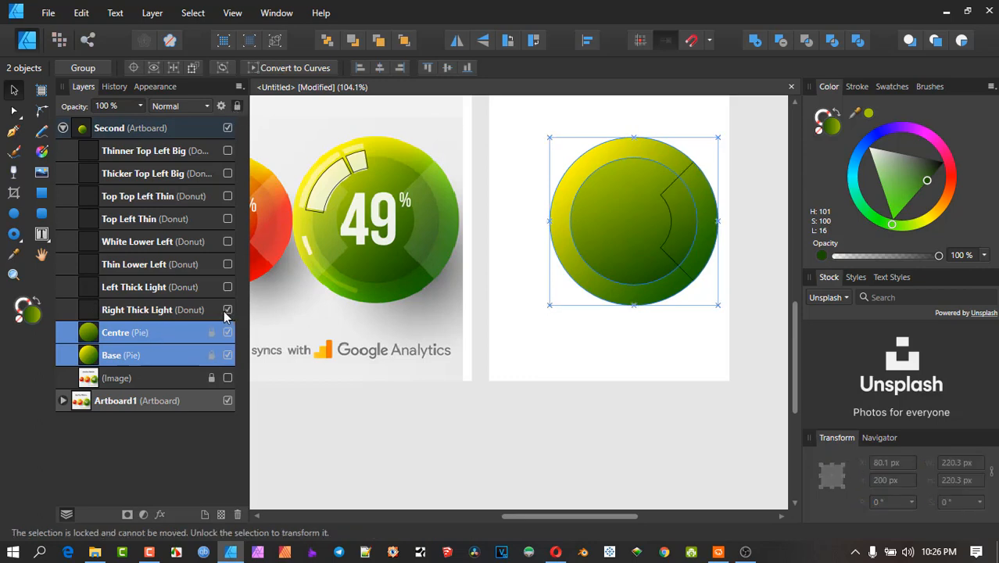
{"action": "left_click", "coordinate": [187, 311]}
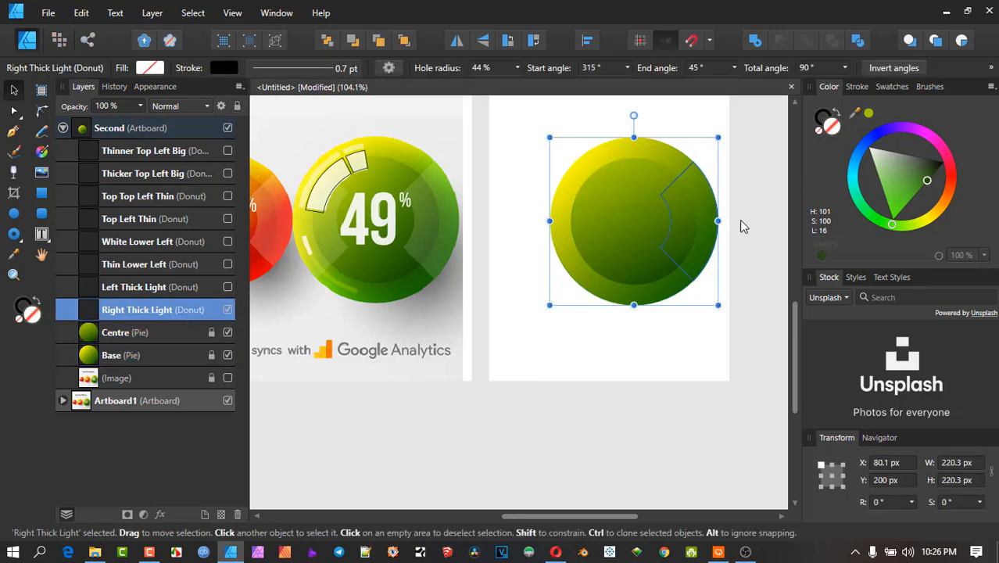
{"action": "left_click_drag", "start_coordinate": [889, 175], "coordinate": [868, 147]}
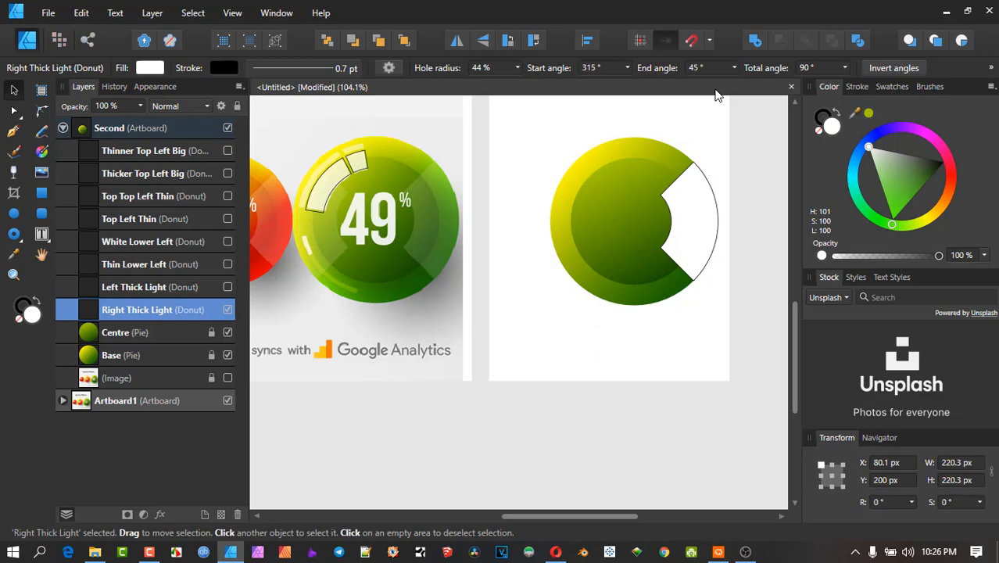
{"action": "left_click", "coordinate": [818, 118]}
{"action": "left_click", "coordinate": [818, 130]}
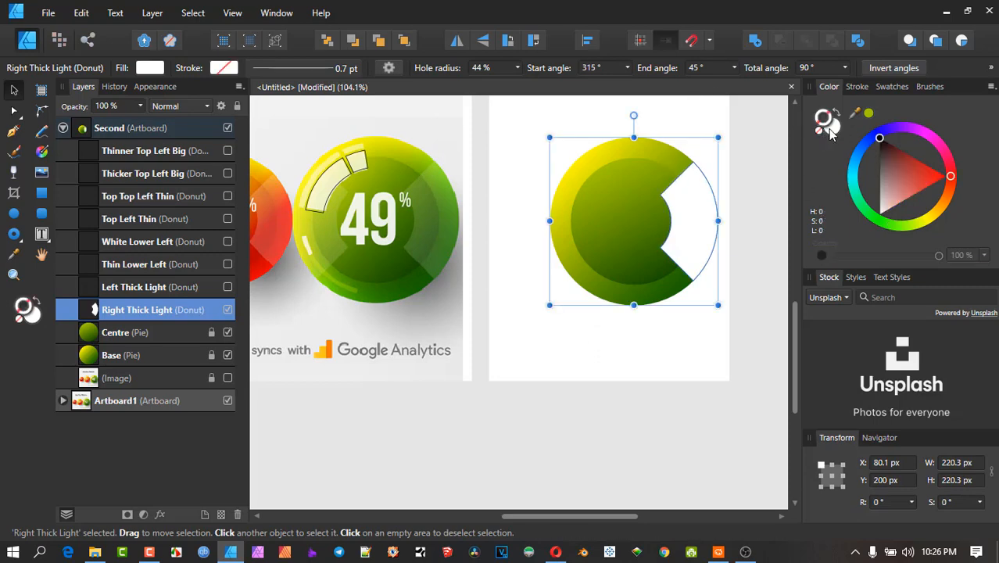
Lower the Right Thick Light donut's layer opacity to 13% and deselect it
{"action": "scroll", "coordinate": [681, 240], "scroll_direction": "up", "scroll_amount": 2}
{"action": "scroll", "coordinate": [657, 233], "scroll_direction": "down", "scroll_amount": 1}
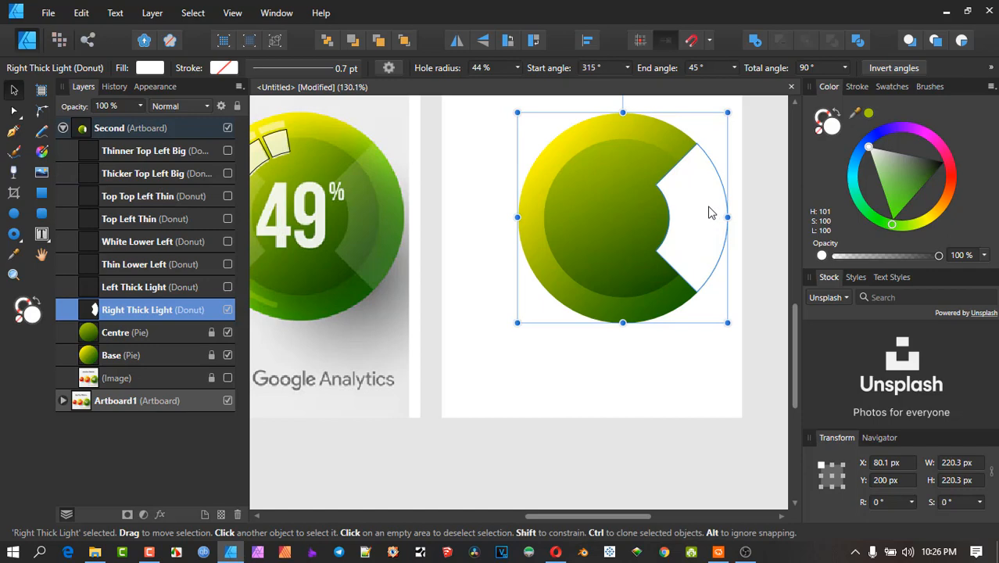
{"action": "left_click", "coordinate": [139, 105]}
{"action": "left_click_drag", "start_coordinate": [147, 122], "coordinate": [61, 127]}
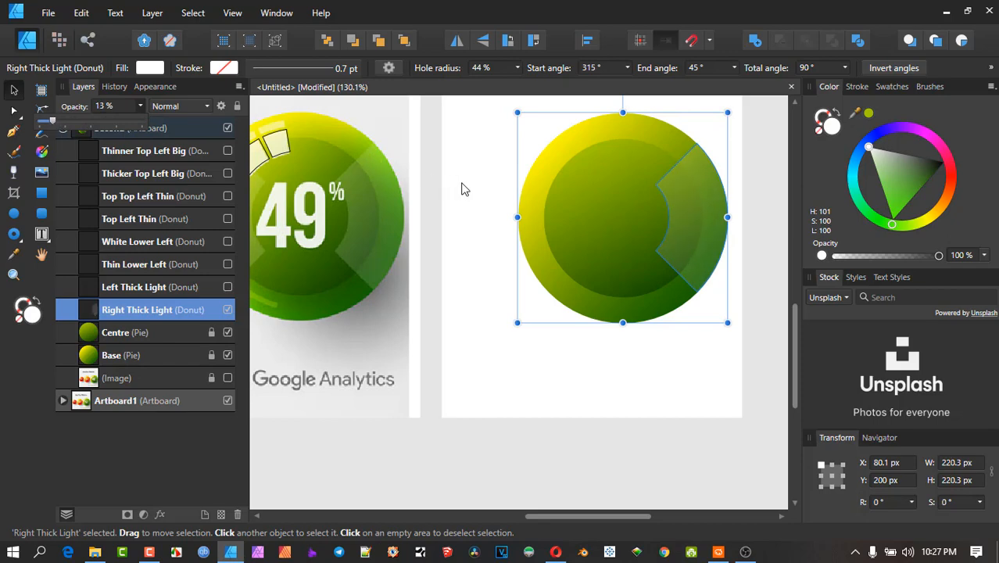
{"action": "left_click", "coordinate": [461, 189]}
{"action": "scroll", "coordinate": [500, 213], "scroll_direction": "down", "scroll_amount": 1}
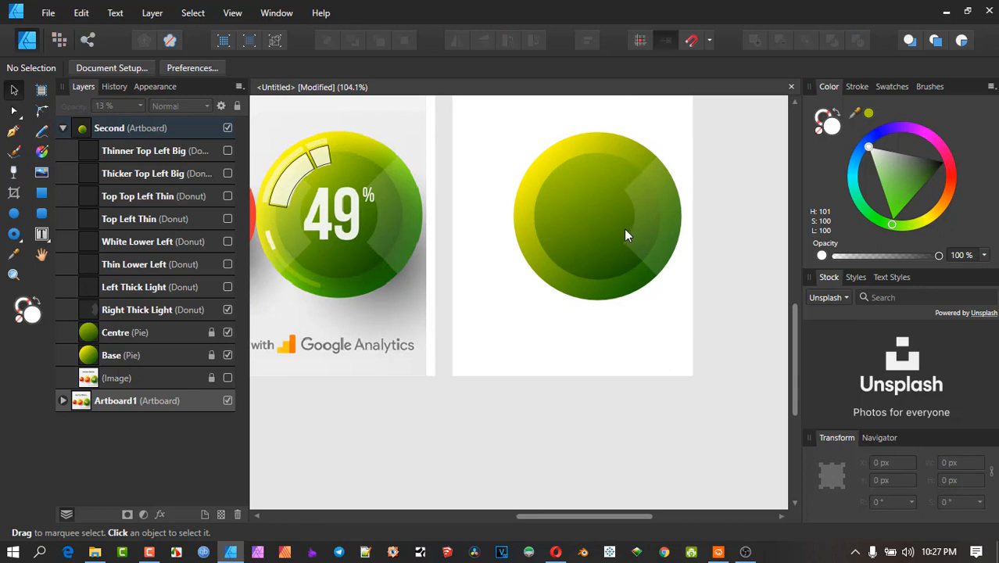
Make the Left Thick Light donut visible and give it a white fill with no stroke
{"action": "left_click", "coordinate": [204, 286]}
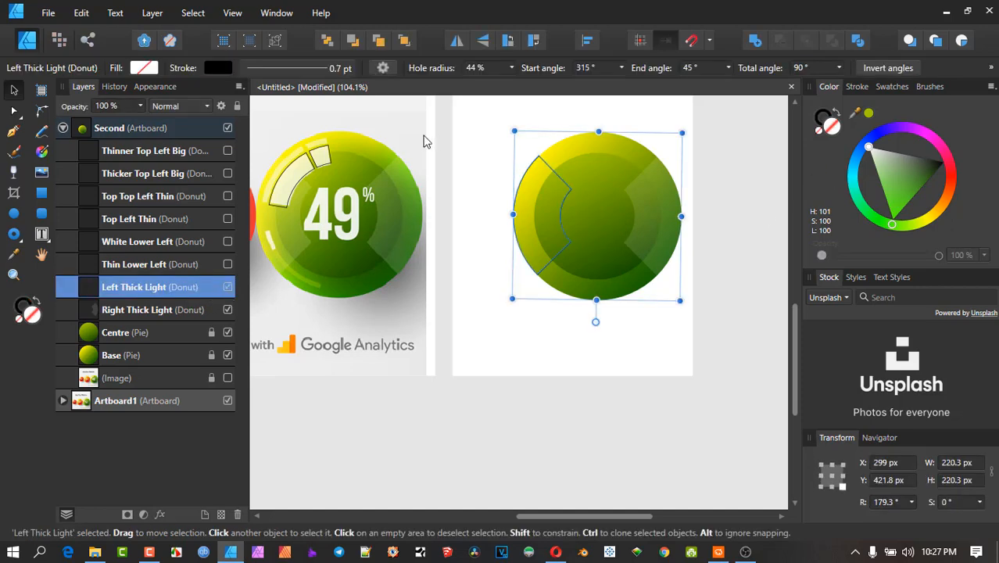
{"action": "left_click", "coordinate": [867, 148]}
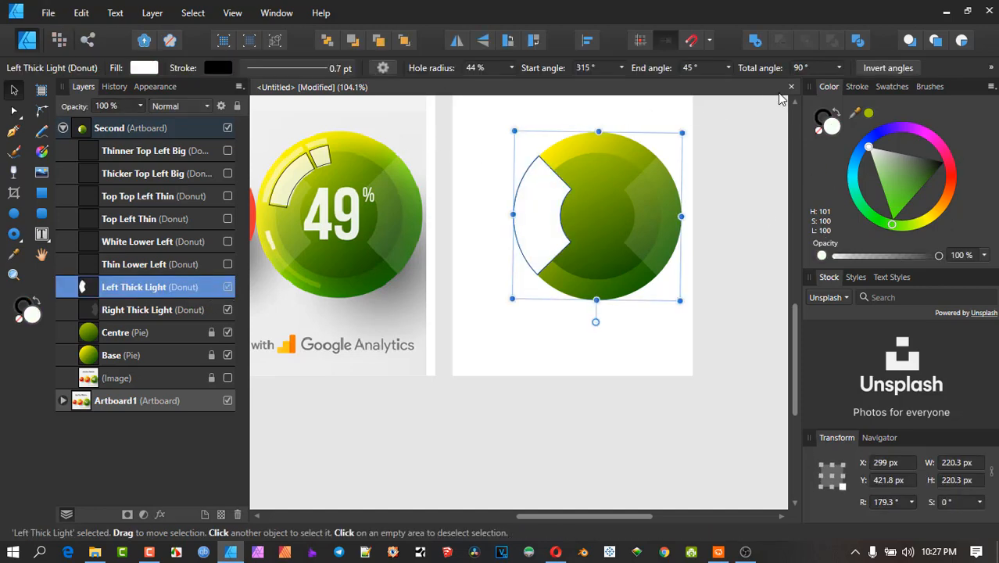
{"action": "left_click", "coordinate": [820, 116]}
{"action": "left_click", "coordinate": [818, 130]}
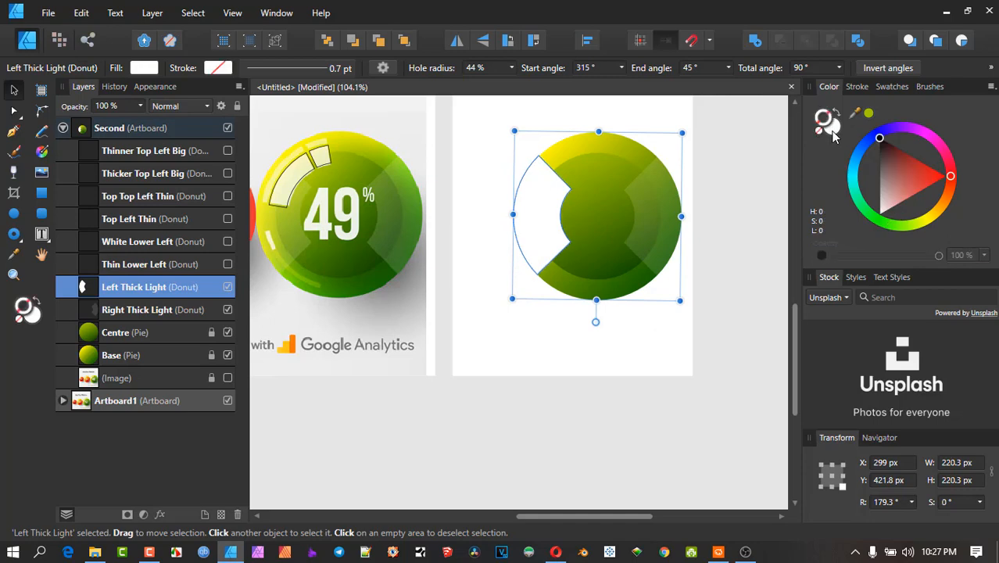
{"action": "left_click", "coordinate": [833, 136]}
Set the Left Thick Light donut's layer opacity to 13% and deselect it
{"action": "left_click", "coordinate": [134, 106]}
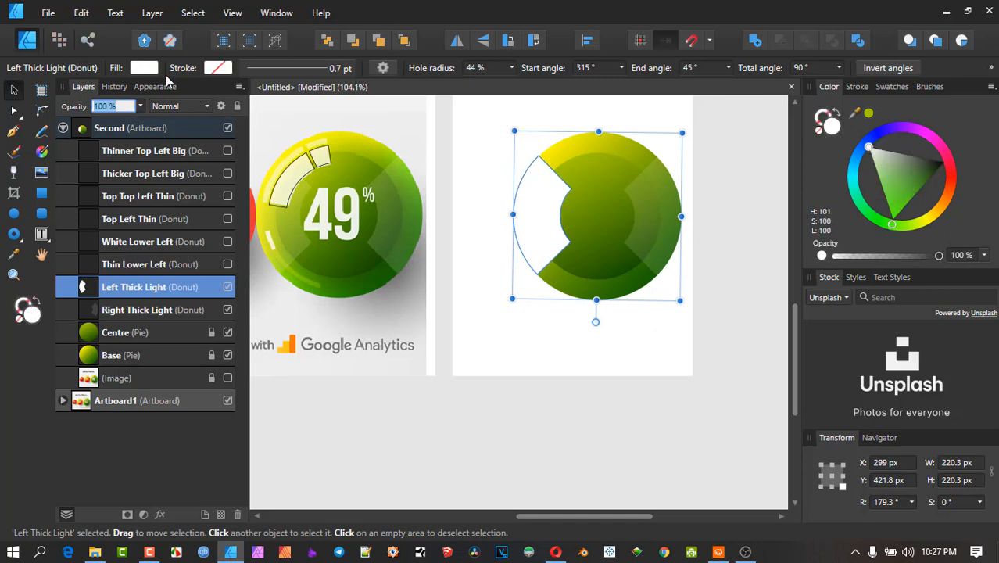
{"action": "type", "text": "13"}
{"action": "key", "text": "Return"}
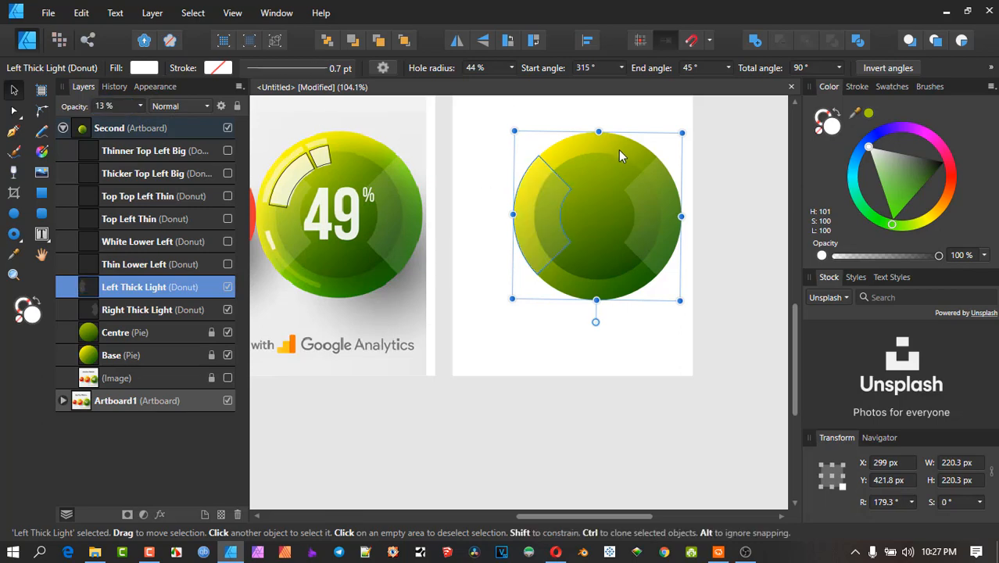
{"action": "left_click", "coordinate": [504, 152]}
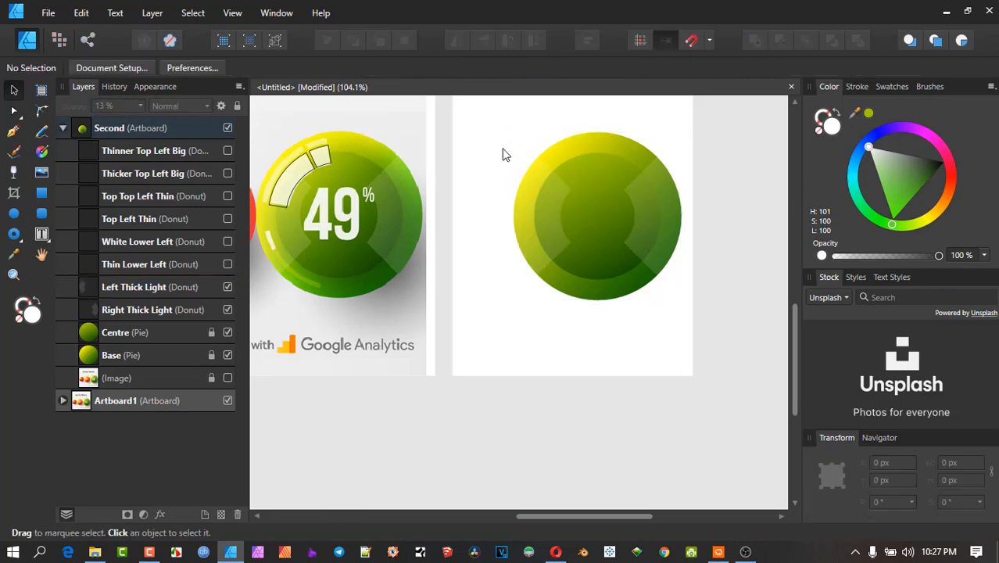
Show the Thin Lower Left donut and give it no stroke and a green fill sampled from the reference button's lower-left rim
{"action": "scroll", "coordinate": [357, 235], "scroll_direction": "up", "scroll_amount": 2}
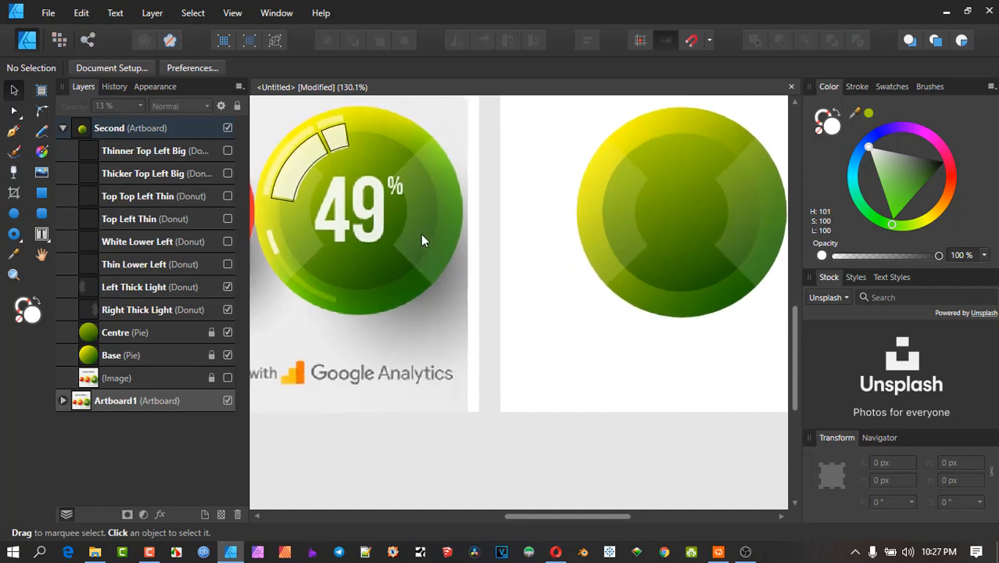
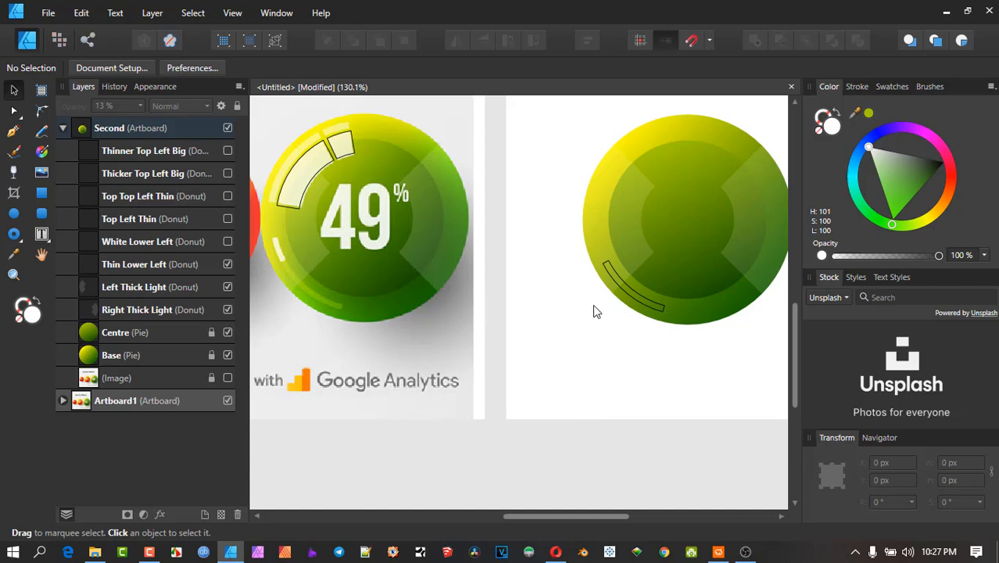
{"action": "scroll", "coordinate": [593, 305], "scroll_direction": "up", "scroll_amount": 1}
{"action": "left_click_drag", "start_coordinate": [593, 304], "coordinate": [677, 292]}
{"action": "scroll", "coordinate": [677, 292], "scroll_direction": "down", "scroll_amount": 1}
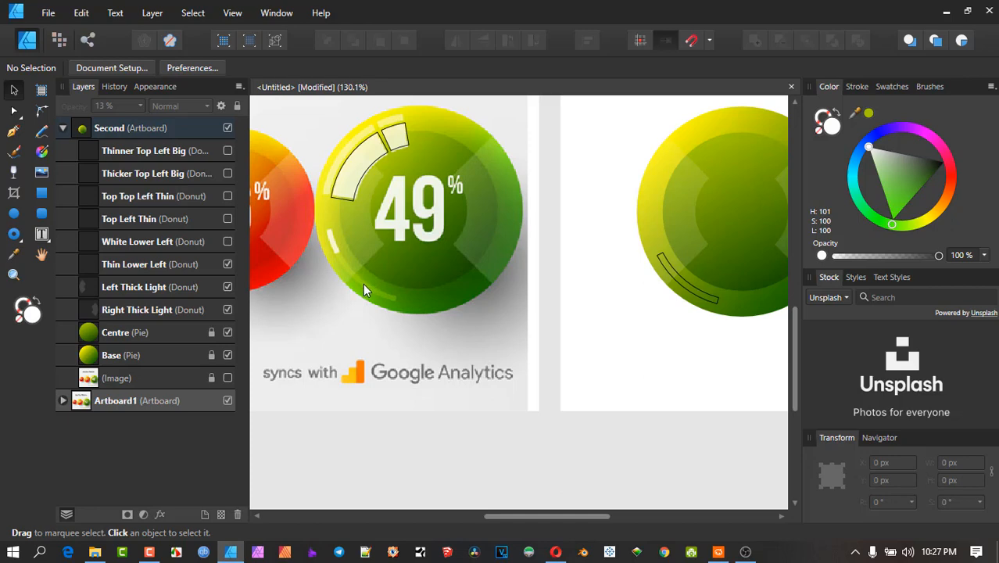
{"action": "left_click", "coordinate": [687, 287]}
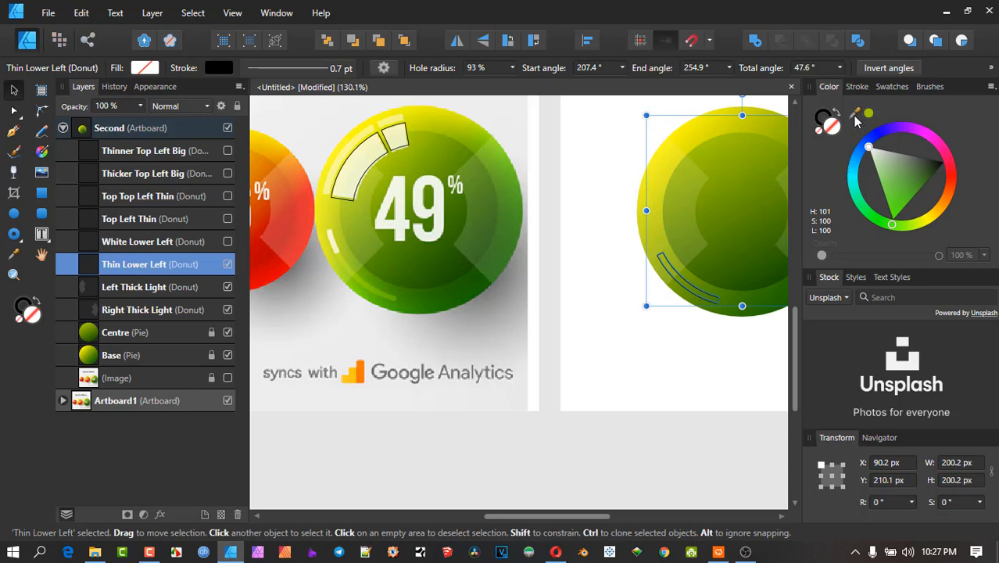
{"action": "left_click_drag", "start_coordinate": [855, 114], "coordinate": [362, 286]}
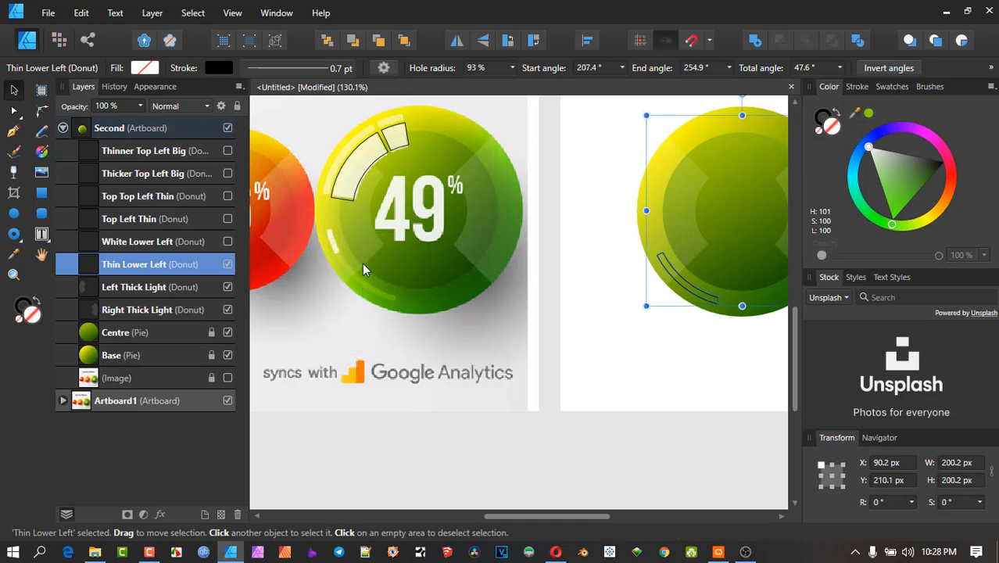
{"action": "left_click", "coordinate": [870, 116]}
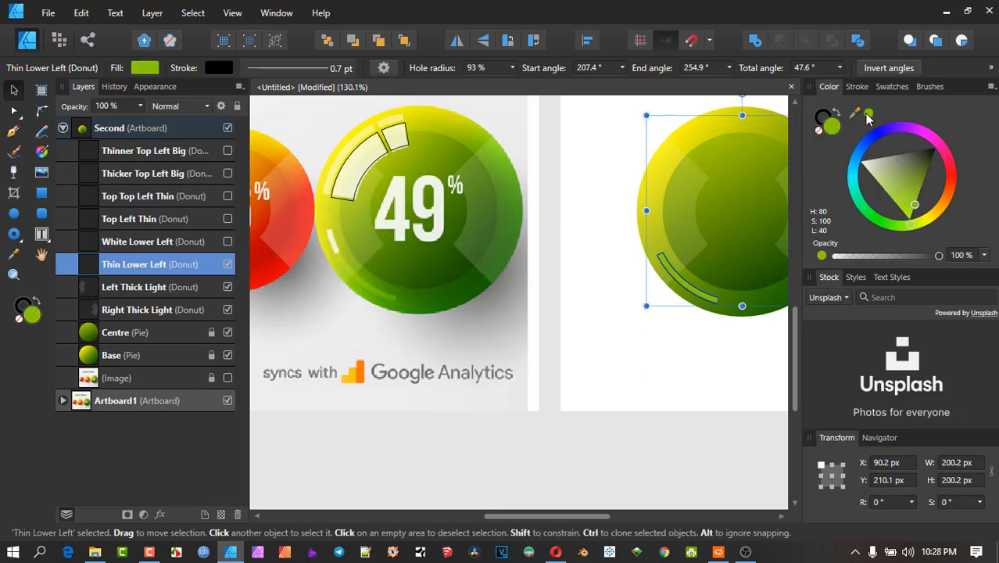
{"action": "left_click", "coordinate": [819, 129]}
{"action": "left_click", "coordinate": [818, 128]}
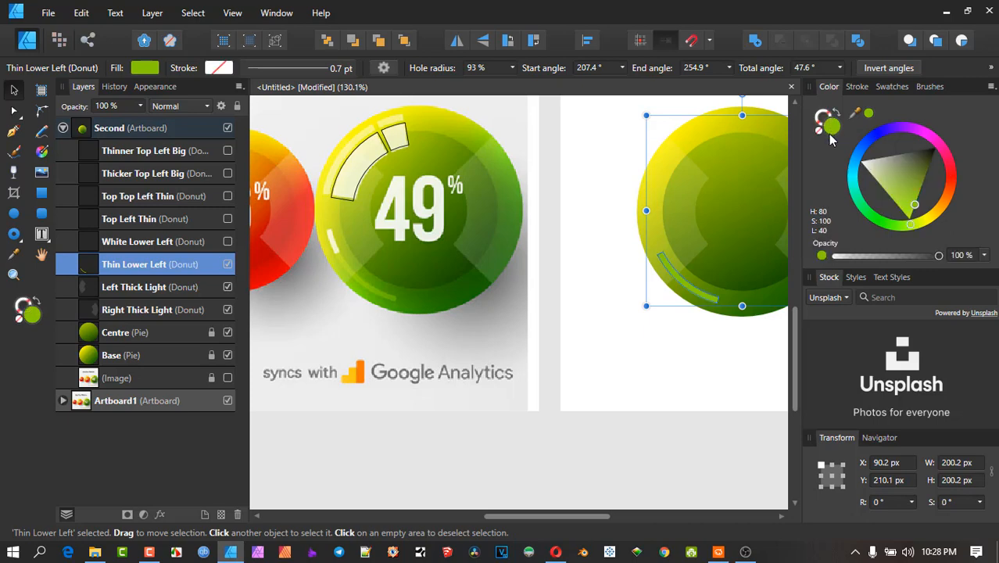
{"action": "left_click", "coordinate": [828, 130]}
{"action": "left_click", "coordinate": [692, 332]}
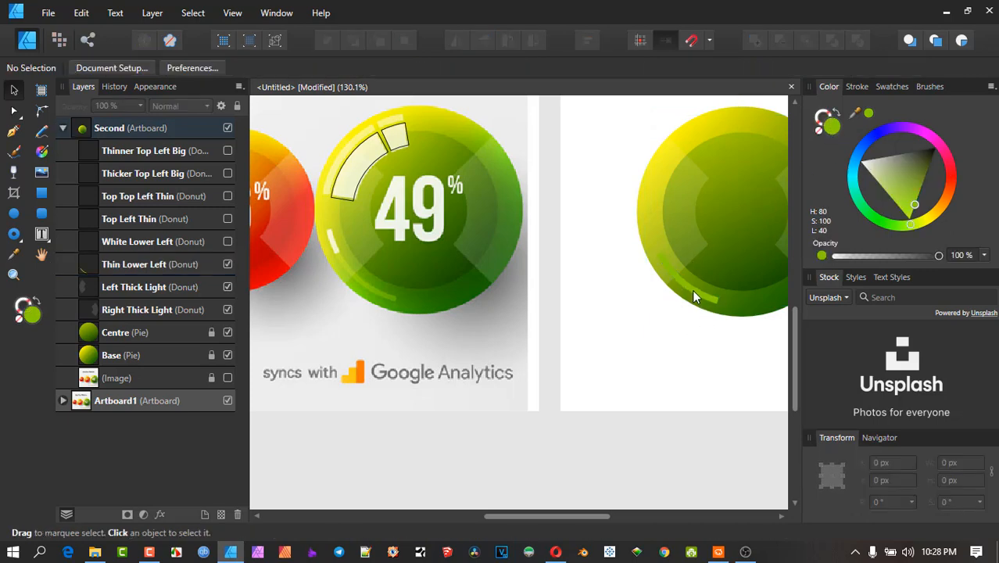
{"action": "left_click", "coordinate": [700, 297]}
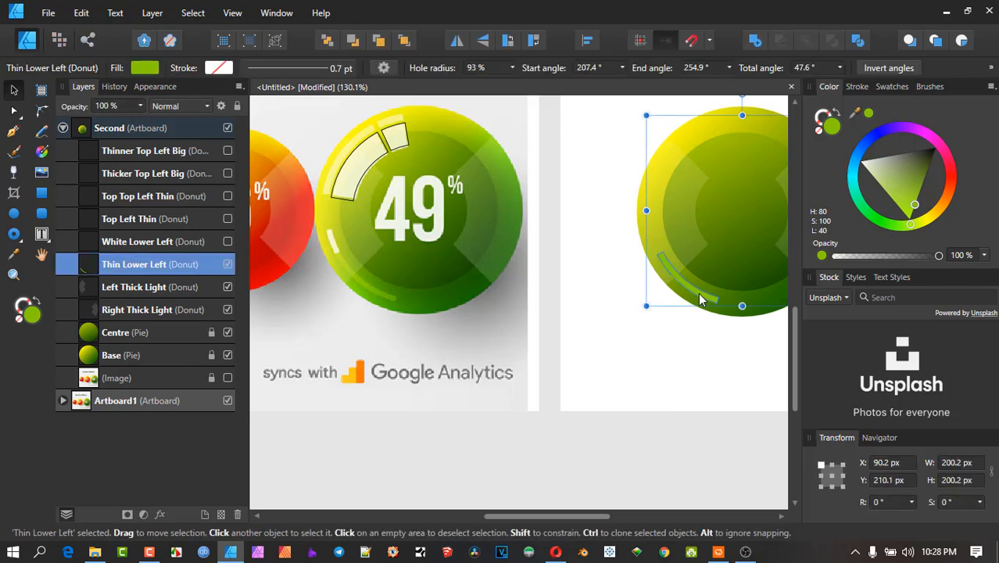
{"action": "scroll", "coordinate": [696, 289], "scroll_direction": "up", "scroll_amount": 1}
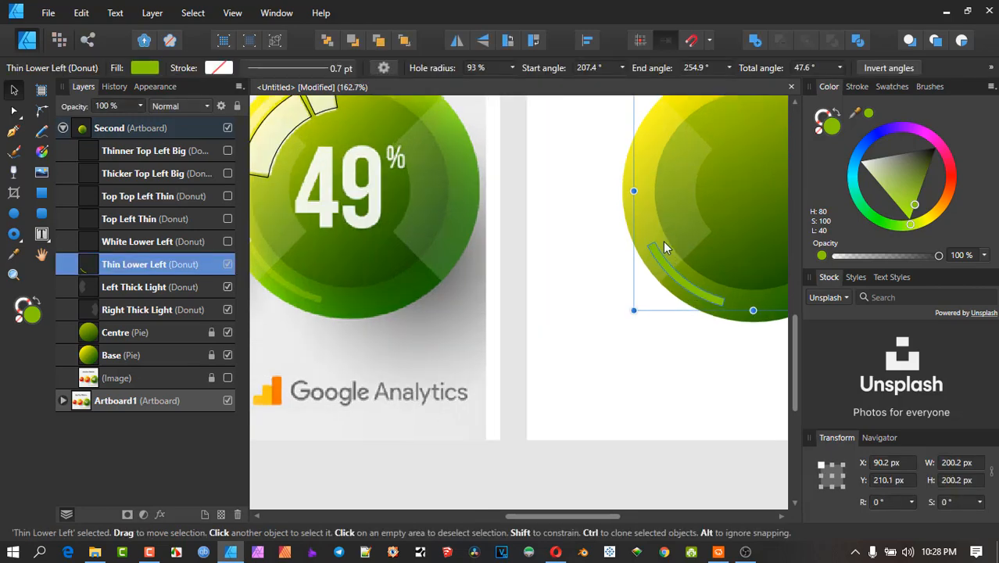
{"action": "left_click", "coordinate": [590, 338]}
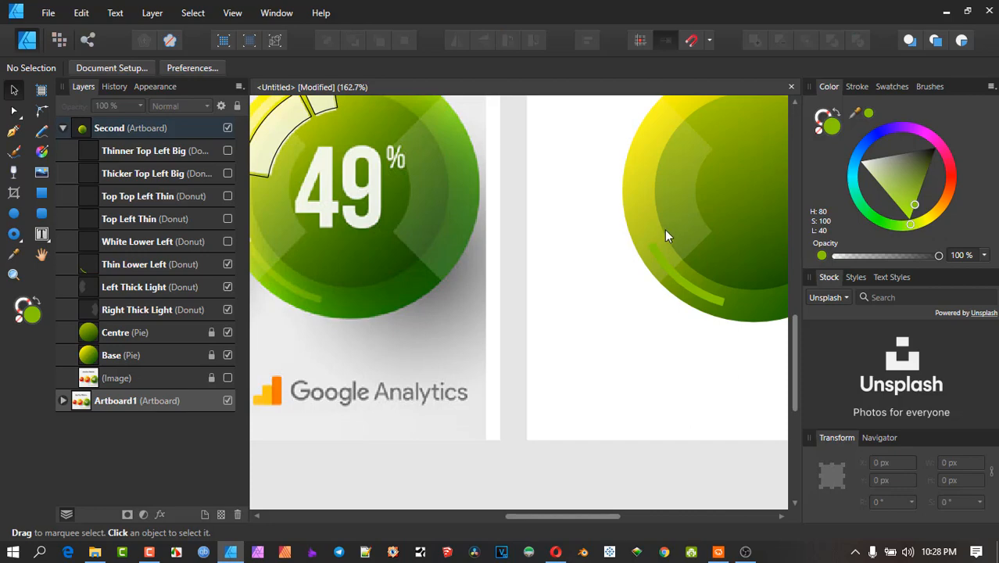
{"action": "scroll", "coordinate": [642, 294], "scroll_direction": "down", "scroll_amount": 1}
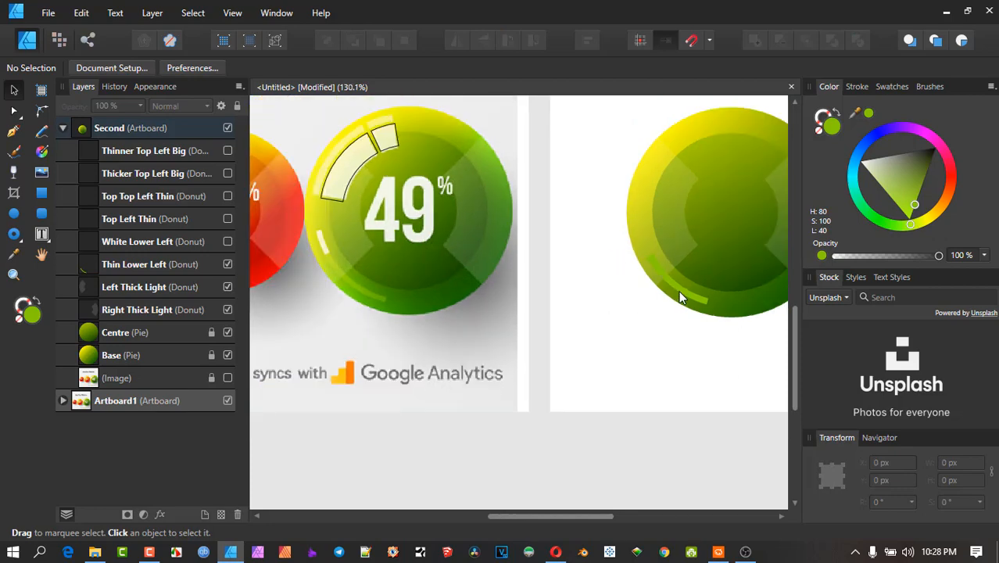
Give the Thin Lower Left donut a linear gradient along its arc, with the upper-end stop set to H 70, S 100, L 39
{"action": "left_click", "coordinate": [680, 297]}
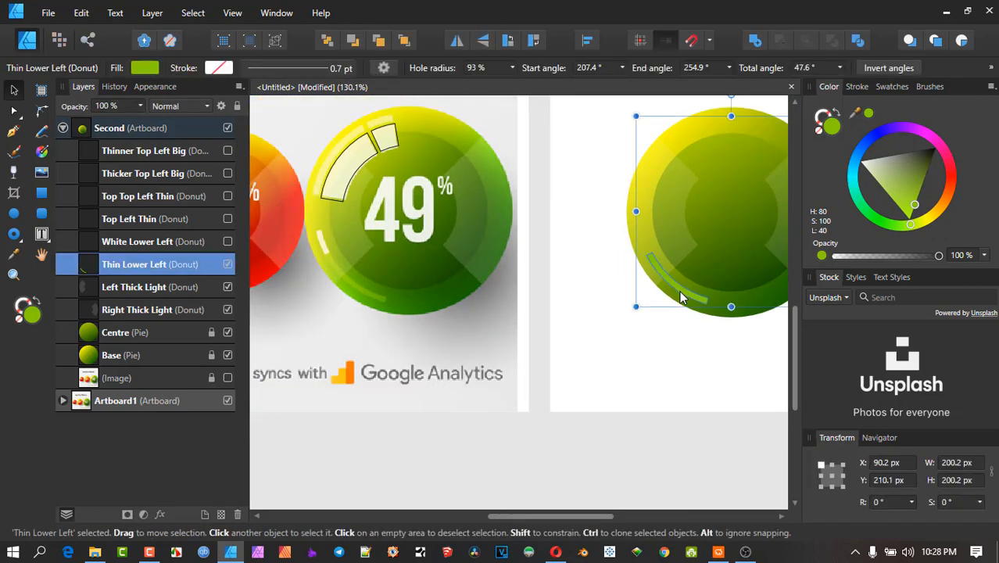
{"action": "left_click", "coordinate": [42, 153]}
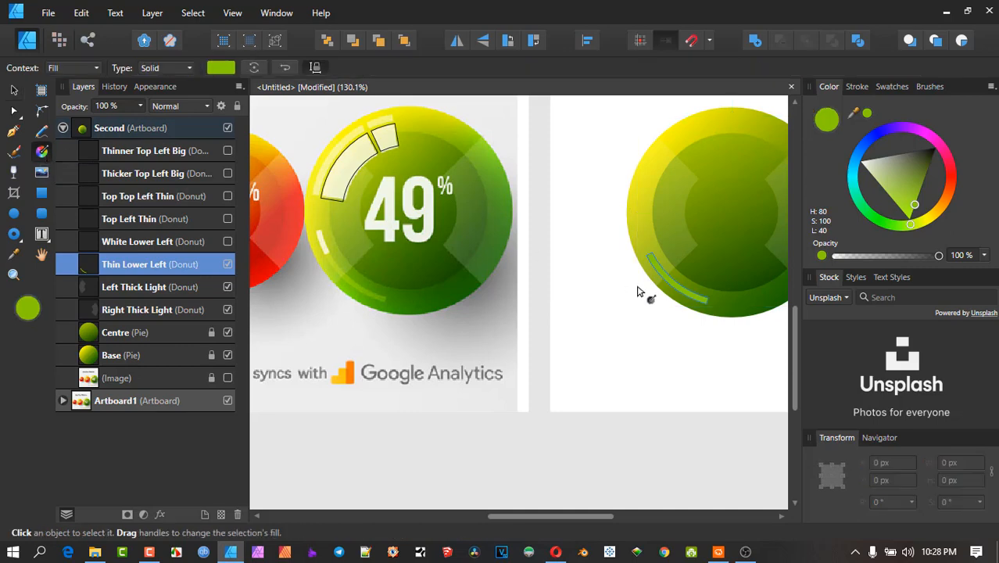
{"action": "left_click_drag", "start_coordinate": [686, 295], "coordinate": [650, 256]}
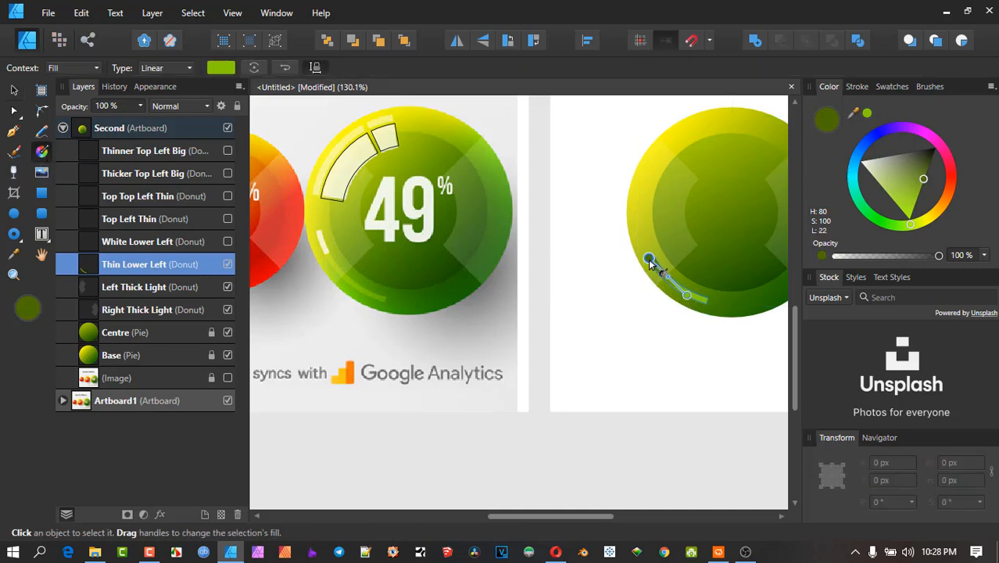
{"action": "left_click_drag", "start_coordinate": [686, 295], "coordinate": [704, 306]}
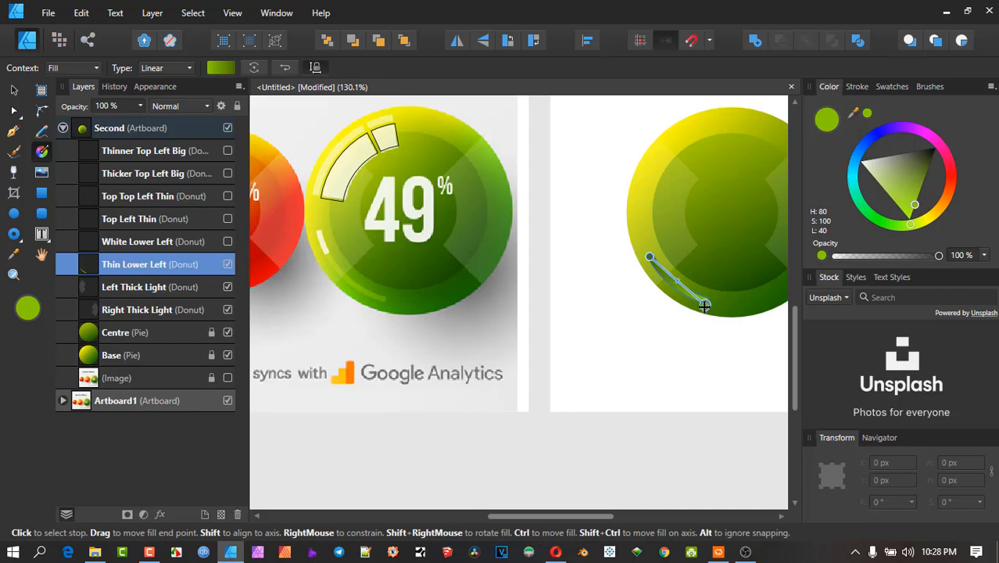
{"action": "left_click", "coordinate": [650, 256]}
{"action": "left_click", "coordinate": [867, 114]}
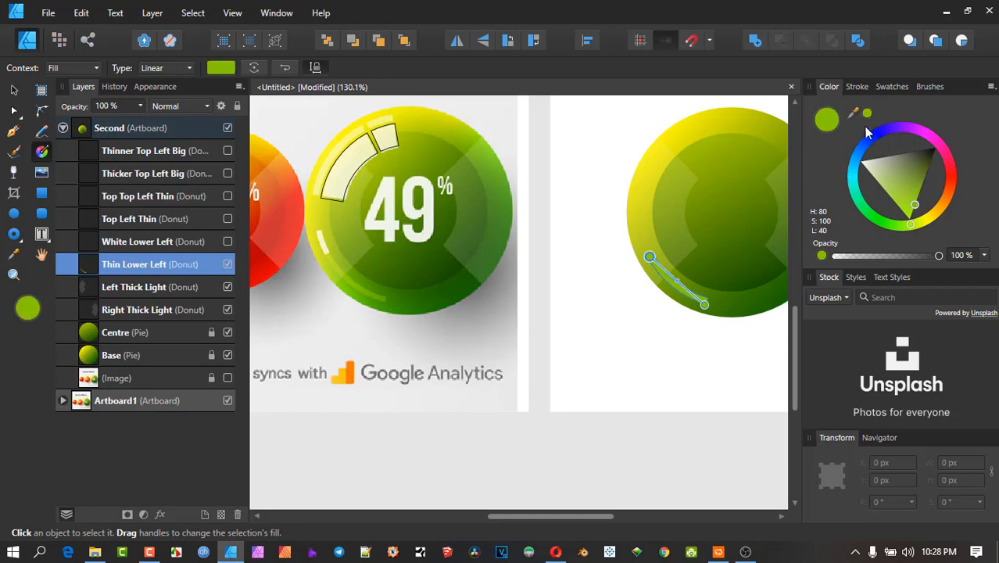
{"action": "left_click_drag", "start_coordinate": [913, 205], "coordinate": [911, 217]}
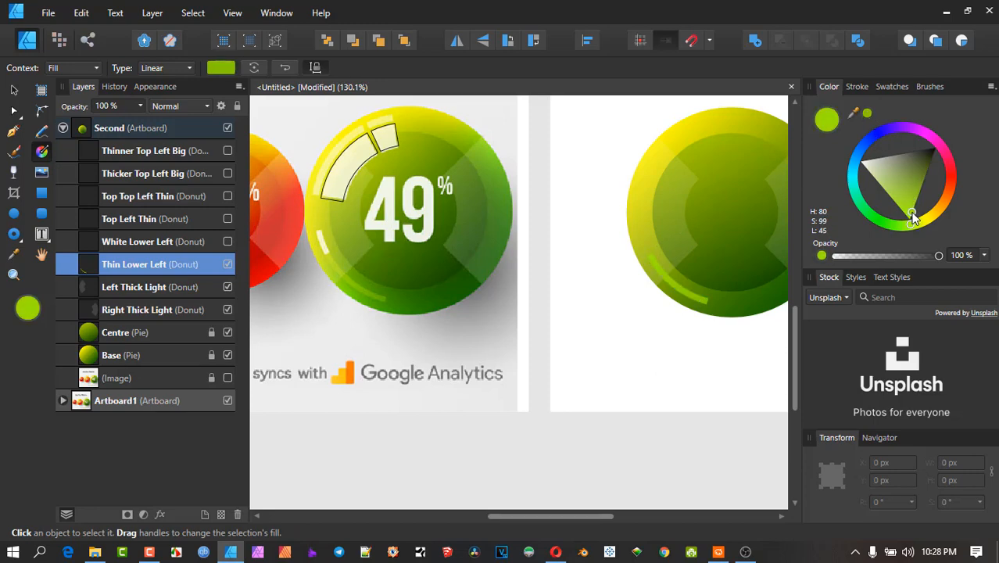
{"action": "mouse_move", "coordinate": [908, 222]}
{"action": "left_mouse_down"}
{"action": "mouse_move", "coordinate": [920, 224]}
{"action": "mouse_move", "coordinate": [920, 203]}
{"action": "left_mouse_up"}
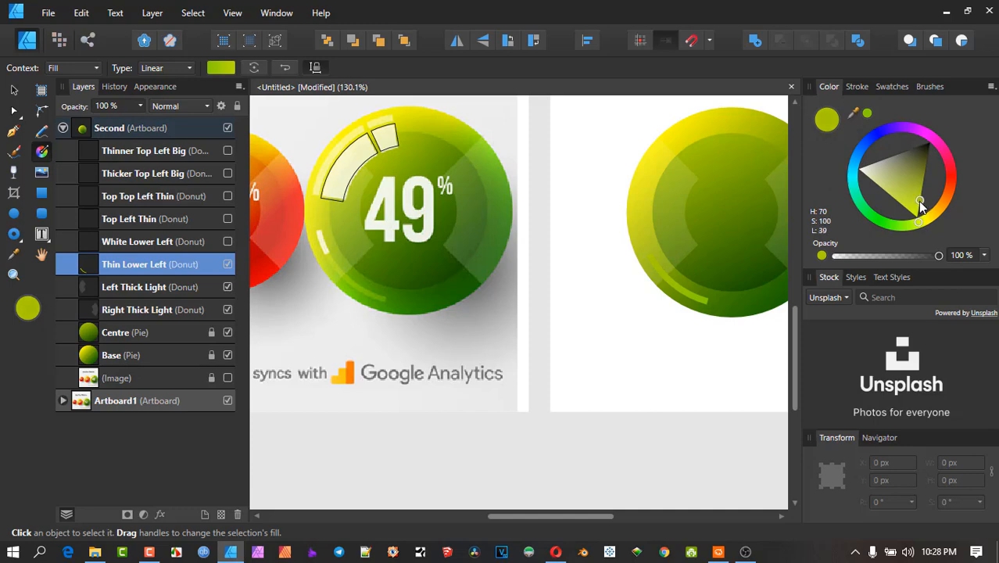
{"action": "key", "text": "v"}
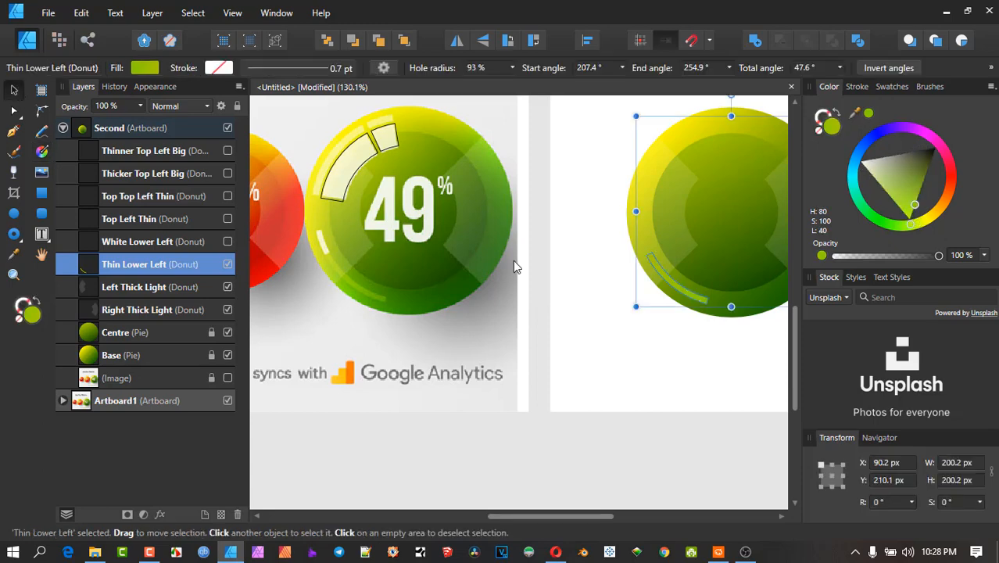
Make the White Lower Left donut visible, give it a white fill with no stroke, and deselect it
{"action": "left_click", "coordinate": [226, 242]}
{"action": "left_click", "coordinate": [188, 242]}
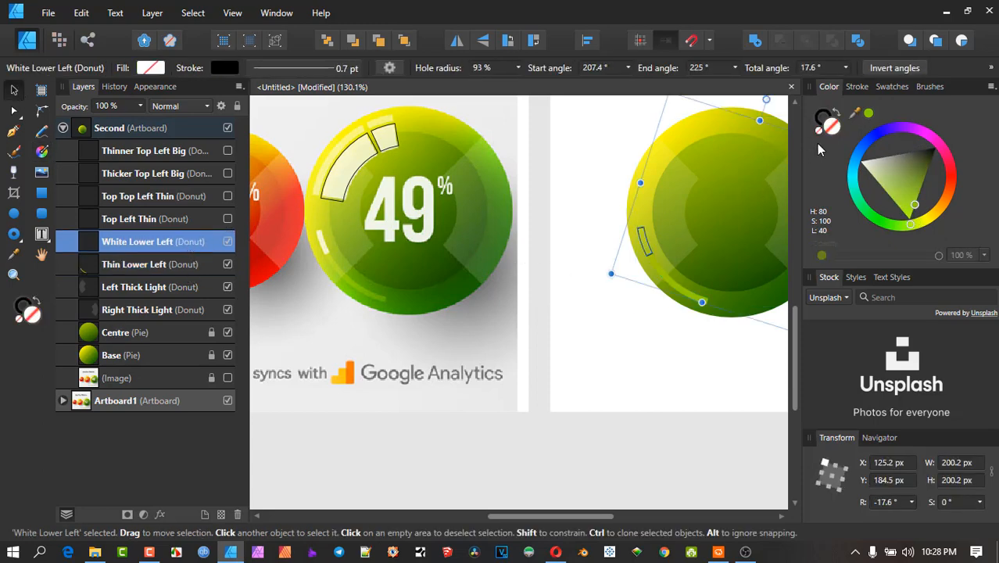
{"action": "left_click_drag", "start_coordinate": [904, 206], "coordinate": [806, 135]}
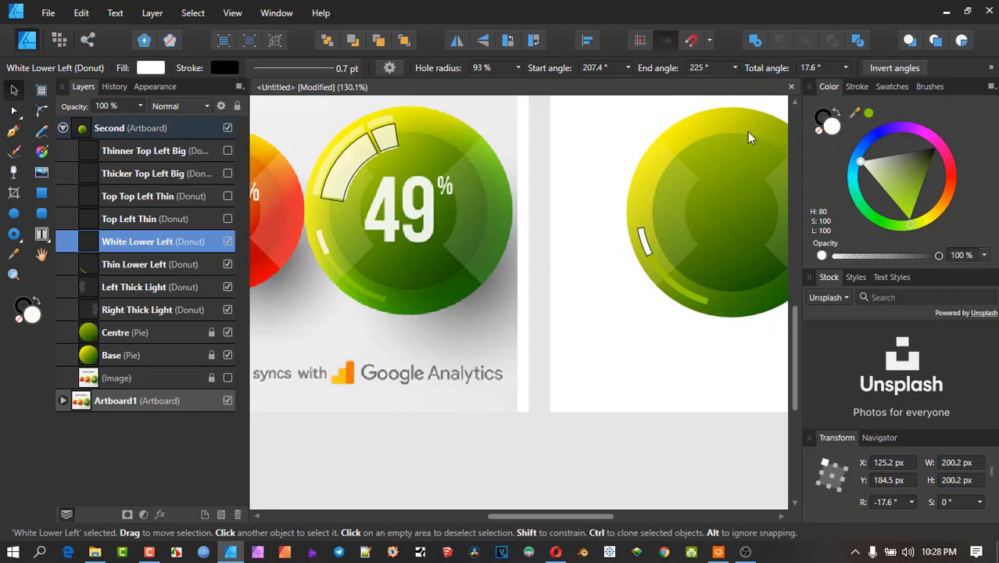
{"action": "left_click", "coordinate": [820, 119]}
{"action": "left_click", "coordinate": [818, 130]}
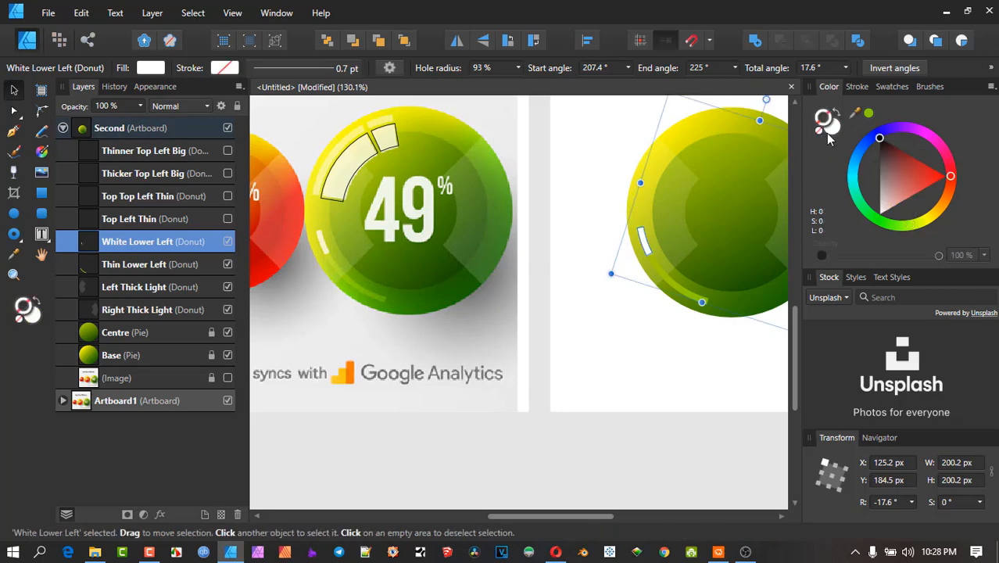
{"action": "left_click", "coordinate": [832, 130]}
{"action": "left_click", "coordinate": [641, 341]}
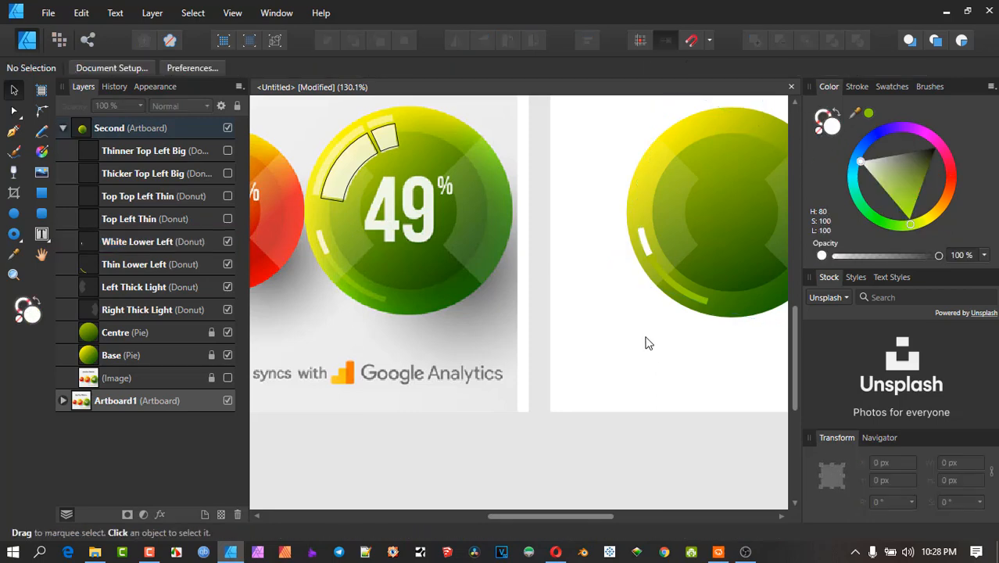
Set the White Lower Left donut's layer opacity to 80% and deselect it
{"action": "left_click", "coordinate": [645, 245]}
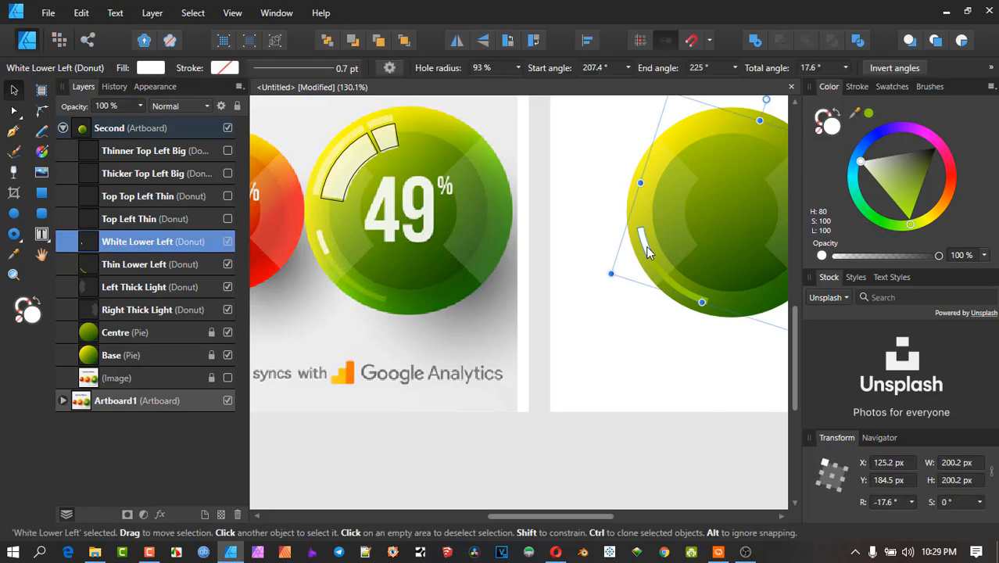
{"action": "left_click", "coordinate": [109, 105]}
{"action": "type", "text": "80"}
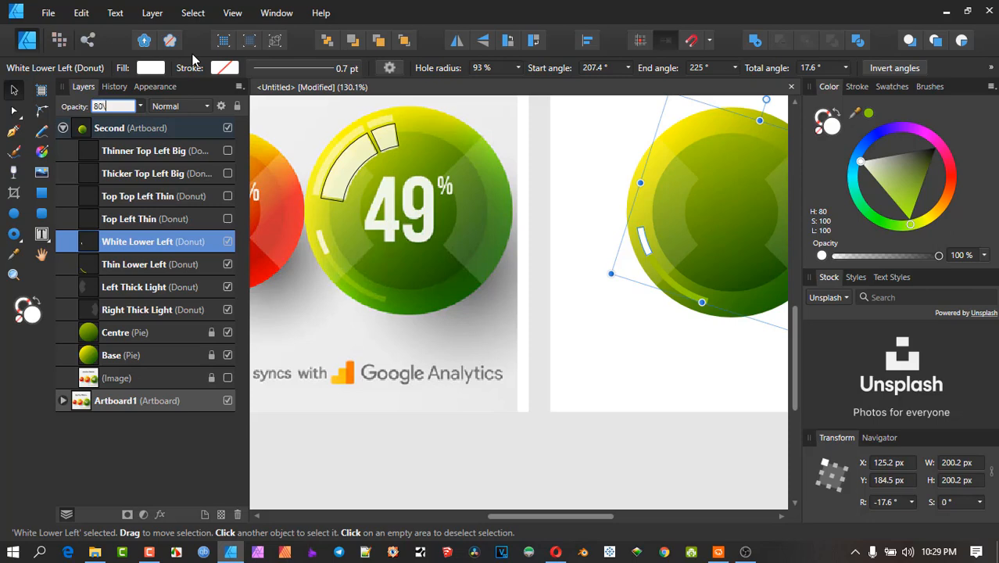
{"action": "key", "text": "Escape"}
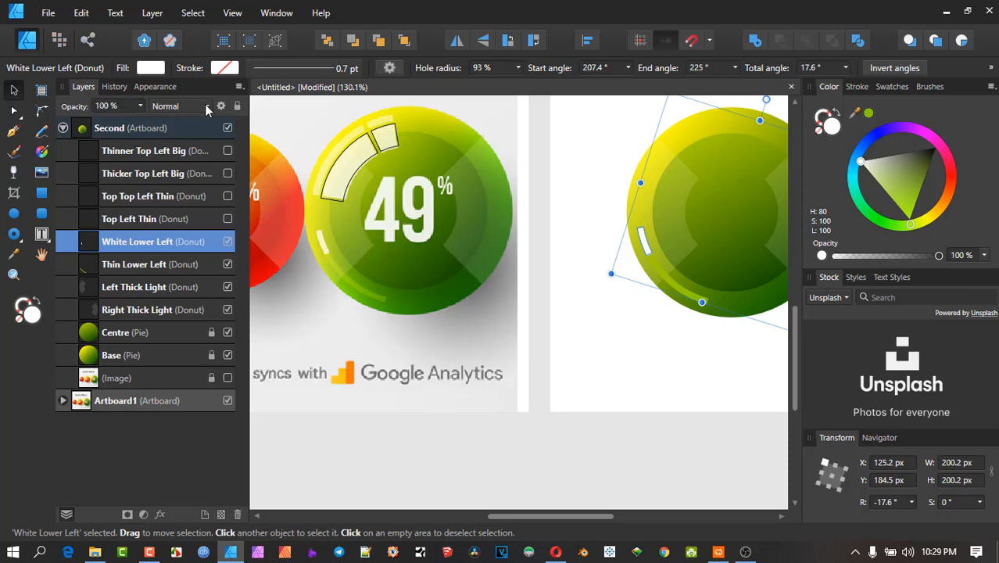
{"action": "left_click", "coordinate": [117, 106]}
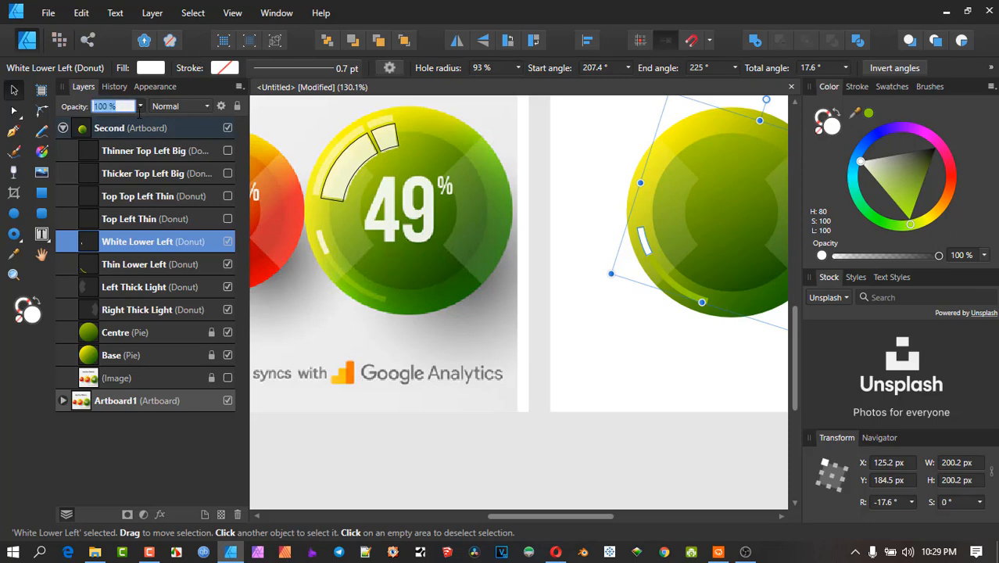
{"action": "type", "text": "80"}
{"action": "key", "text": "Return"}
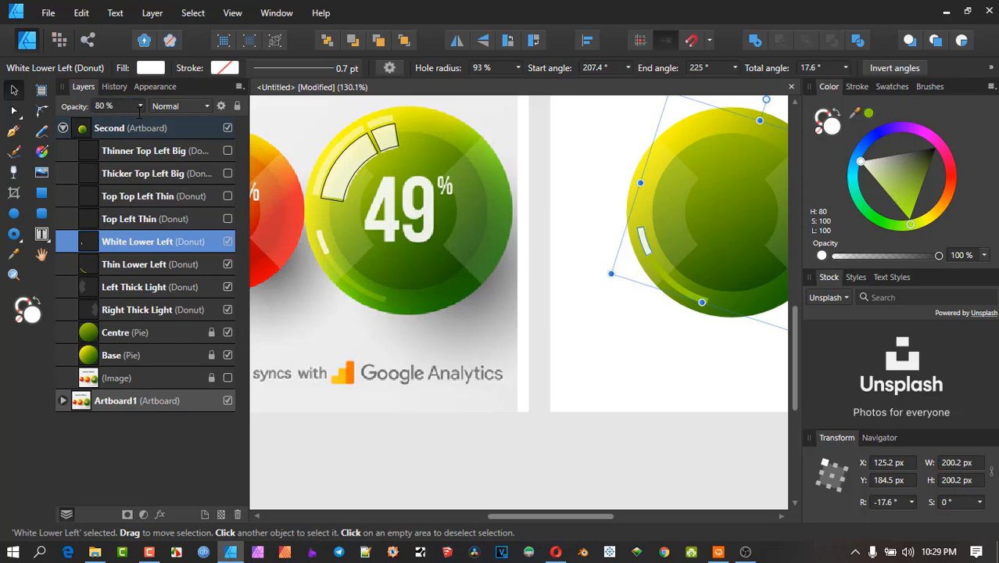
{"action": "left_click", "coordinate": [595, 213]}
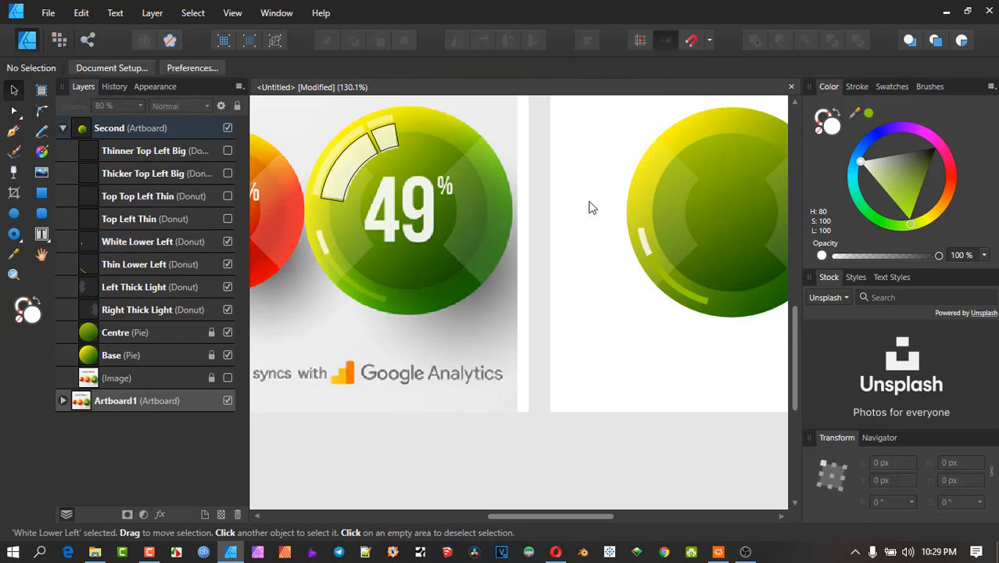
Lower the White Lower Left donut's layer opacity to 60% and deselect it
{"action": "left_click", "coordinate": [644, 248]}
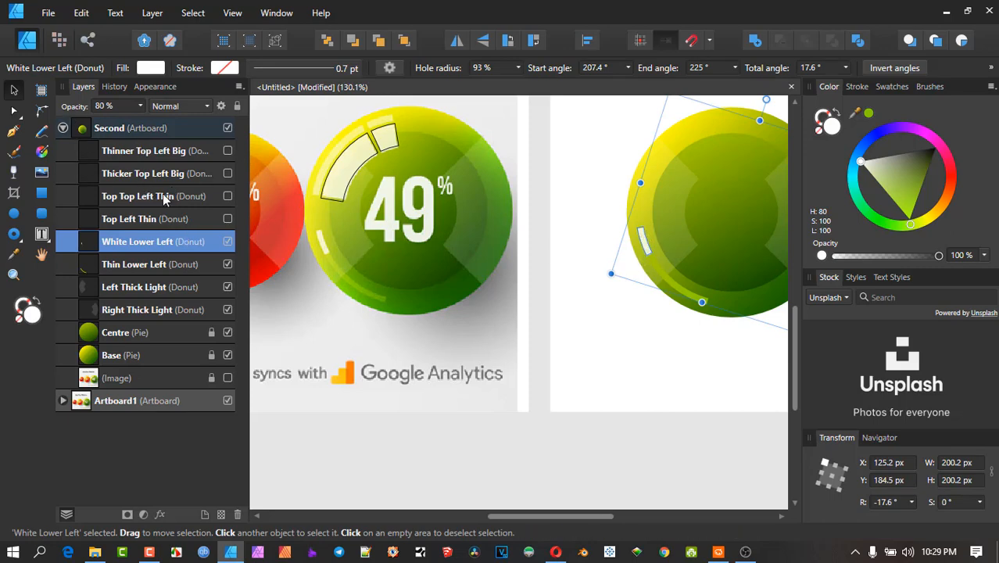
{"action": "left_click", "coordinate": [128, 107]}
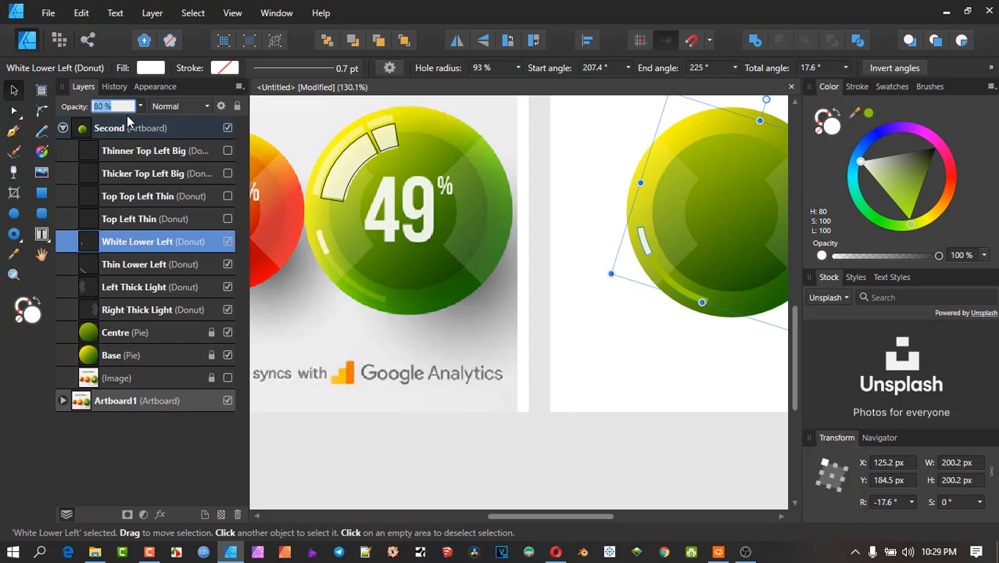
{"action": "type", "text": "60"}
{"action": "key", "text": "Return"}
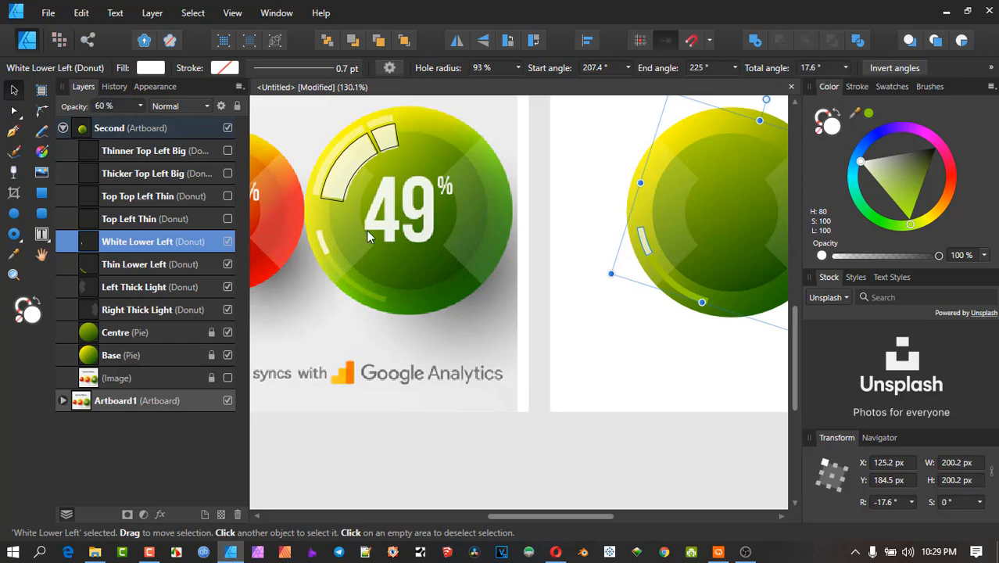
{"action": "left_click", "coordinate": [623, 232]}
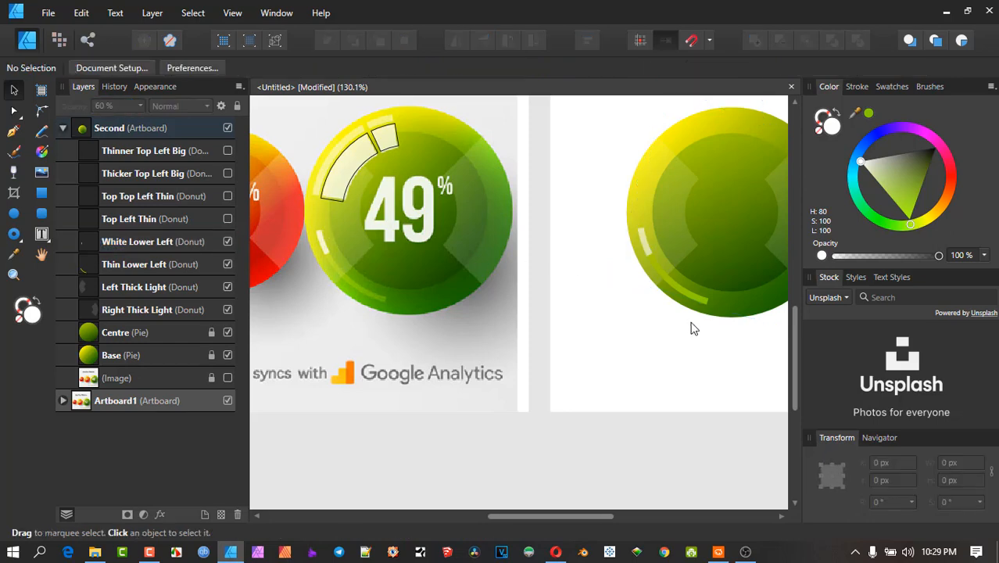
Adjust the Thin Lower Left donut's upper gradient stop to H 71, S 97, L 42, then deselect it and return to the Move tool
{"action": "mouse_move", "coordinate": [688, 322]}
{"action": "left_mouse_down"}
{"action": "mouse_move", "coordinate": [600, 346]}
{"action": "mouse_move", "coordinate": [718, 335]}
{"action": "mouse_move", "coordinate": [685, 340]}
{"action": "left_mouse_up"}
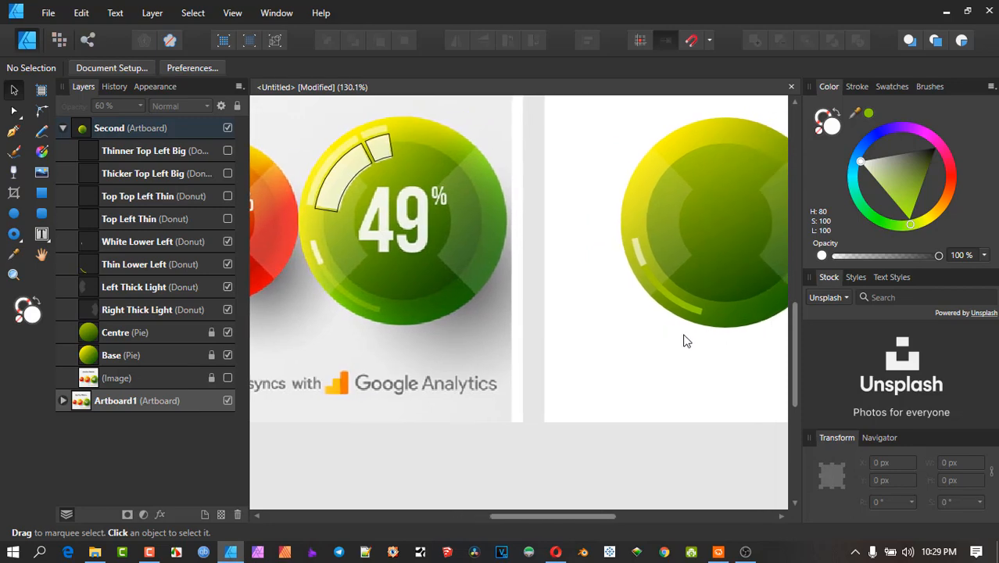
{"action": "left_click", "coordinate": [670, 296]}
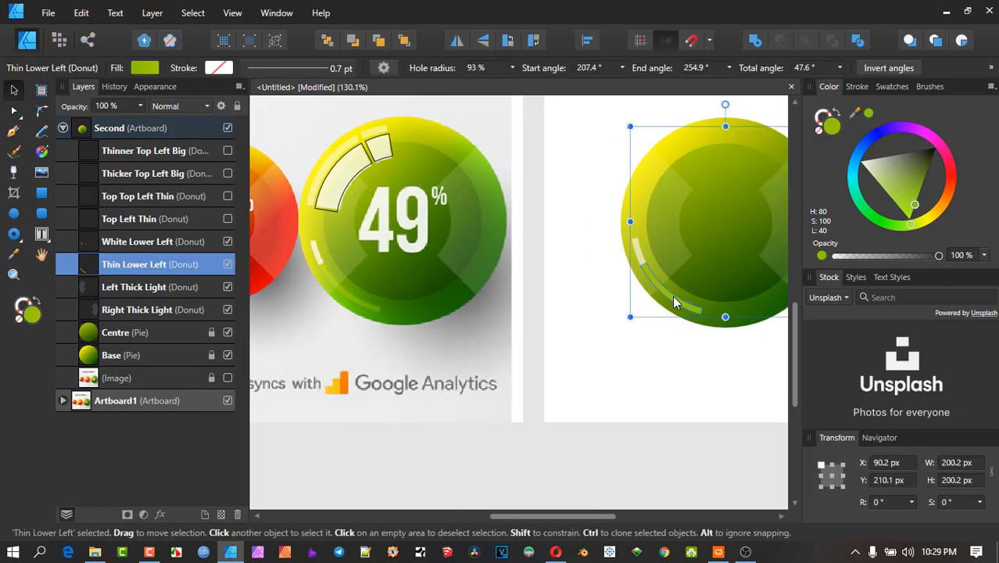
{"action": "left_click", "coordinate": [41, 151]}
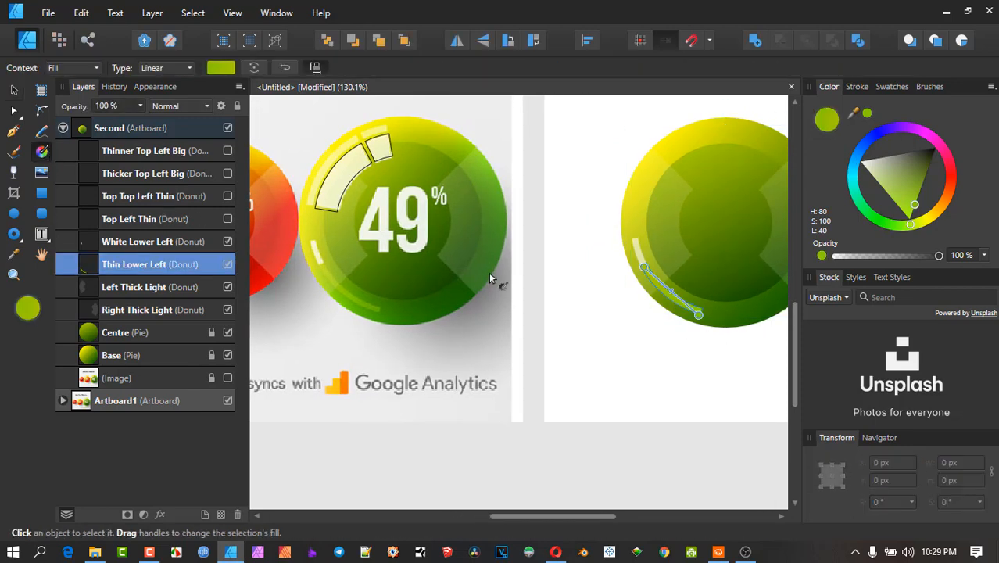
{"action": "left_click", "coordinate": [643, 267]}
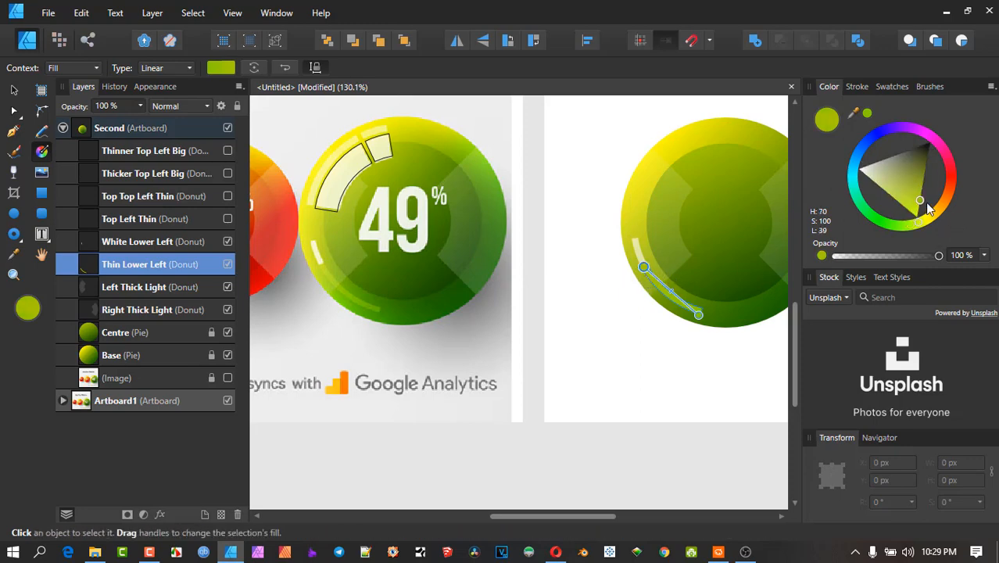
{"action": "left_click_drag", "start_coordinate": [921, 222], "coordinate": [916, 204]}
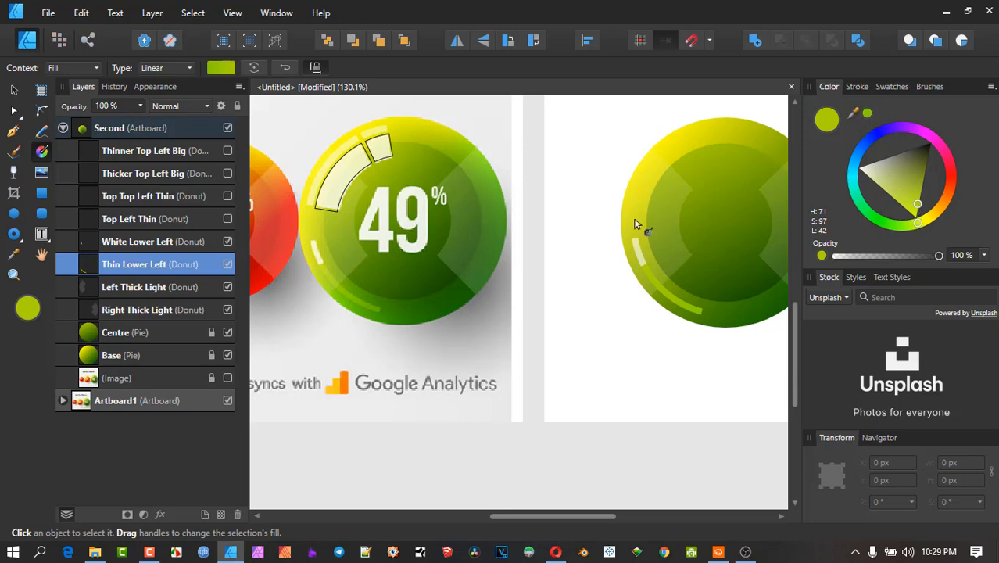
{"action": "left_click", "coordinate": [582, 228]}
{"action": "left_click_drag", "start_coordinate": [686, 301], "coordinate": [677, 311]}
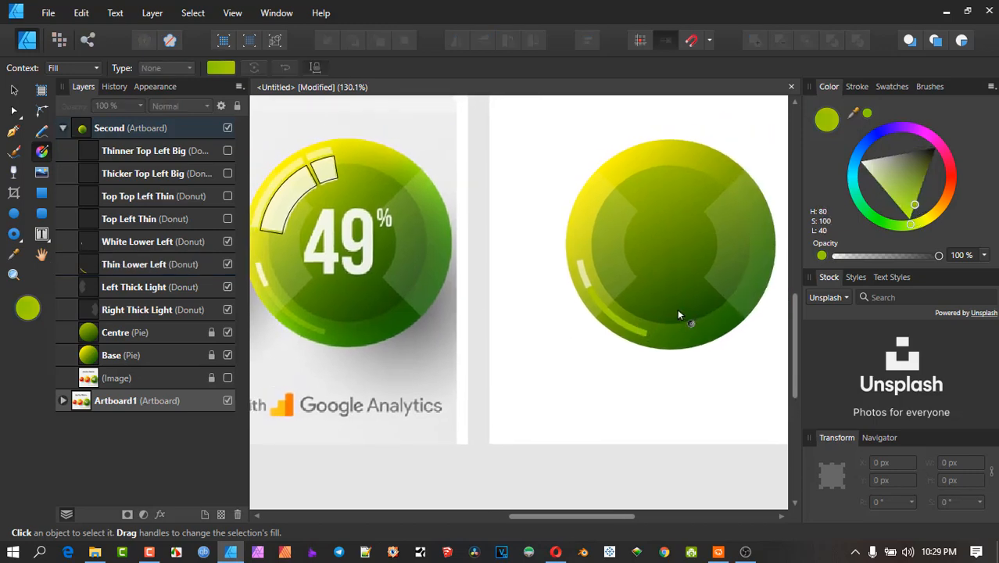
{"action": "left_click", "coordinate": [14, 90]}
{"action": "scroll", "coordinate": [391, 250], "scroll_direction": "down", "scroll_amount": 2}
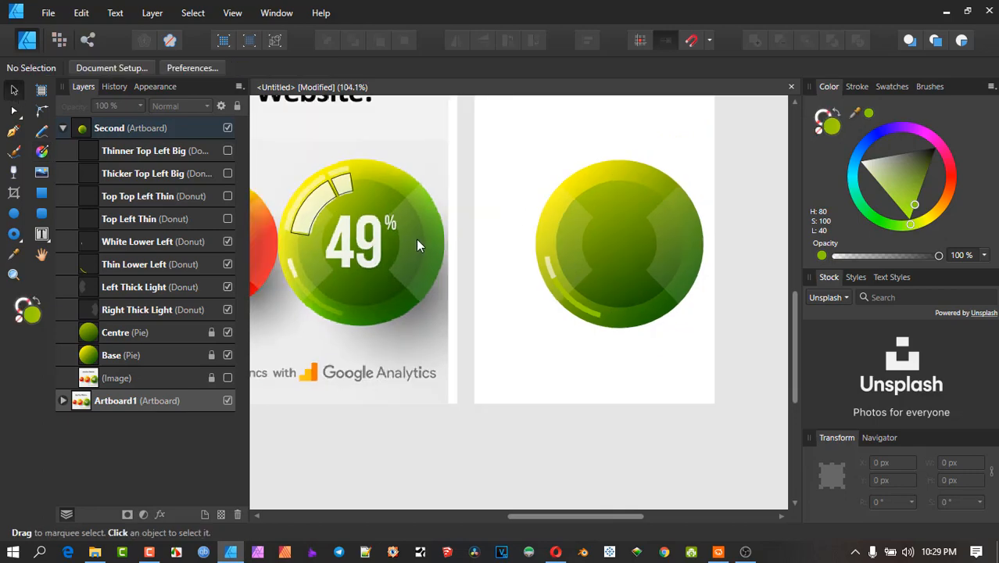
{"action": "scroll", "coordinate": [580, 258], "scroll_direction": "up", "scroll_amount": 2}
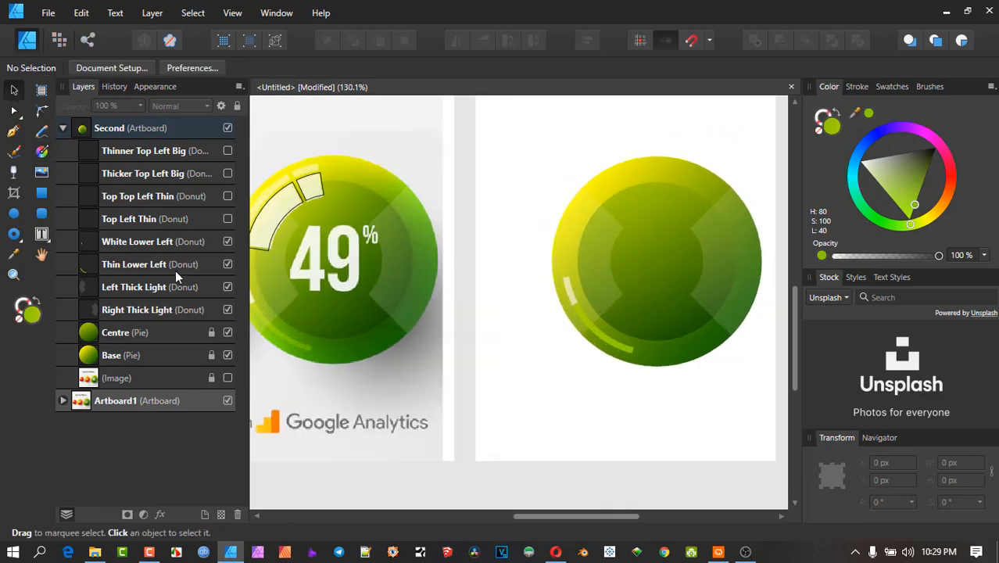
Show the Top Left Thin and Top Top Left Thin donuts; fill Top Left Thin with the reference's sampled pale yellow, no stroke, and deselect
{"action": "left_click", "coordinate": [227, 218]}
{"action": "left_click", "coordinate": [227, 196]}
{"action": "left_click_drag", "start_coordinate": [577, 225], "coordinate": [620, 233]}
{"action": "left_click", "coordinate": [624, 210]}
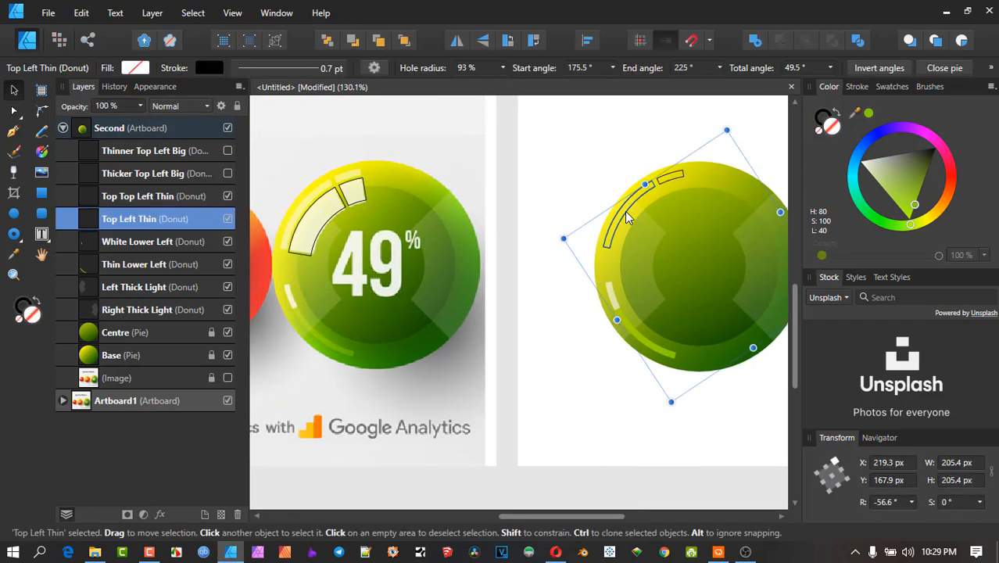
{"action": "left_click_drag", "start_coordinate": [855, 117], "coordinate": [289, 231]}
{"action": "left_click", "coordinate": [868, 114]}
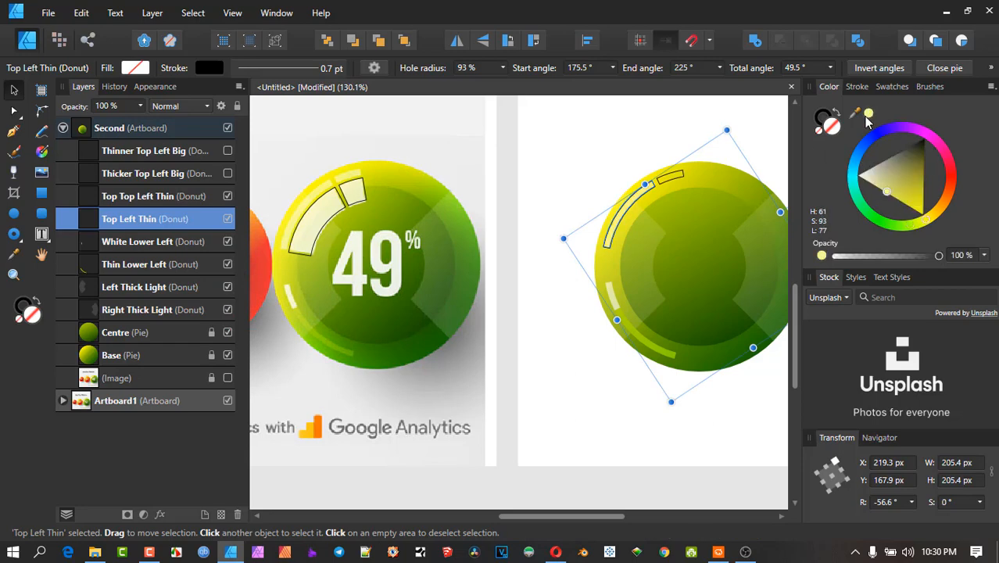
{"action": "left_click", "coordinate": [820, 125]}
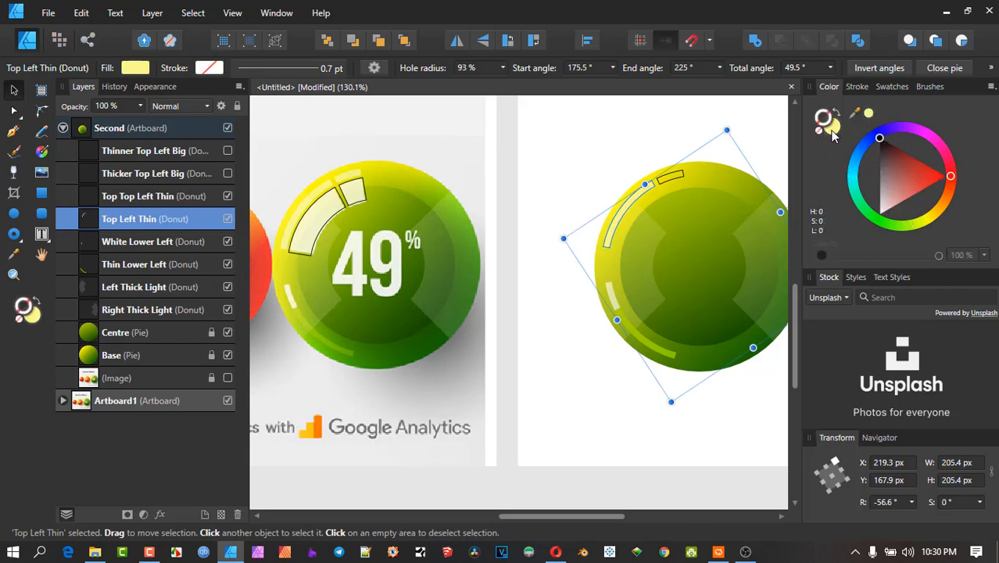
{"action": "left_click", "coordinate": [829, 127]}
{"action": "left_click", "coordinate": [635, 173]}
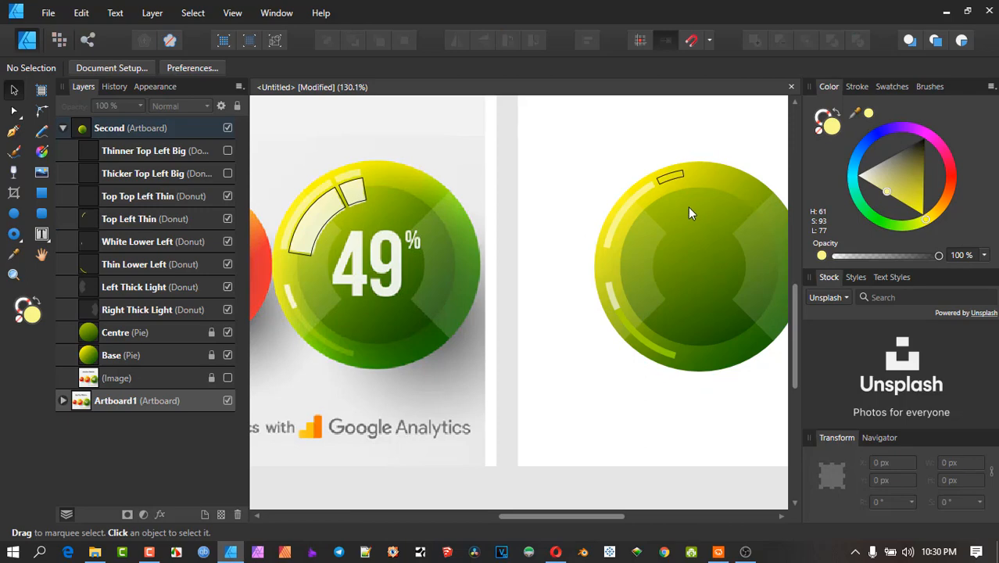
Fill the Top Top Left Thin donut with the same sampled pale yellow, remove its stroke, and deselect it
{"action": "left_click", "coordinate": [673, 179]}
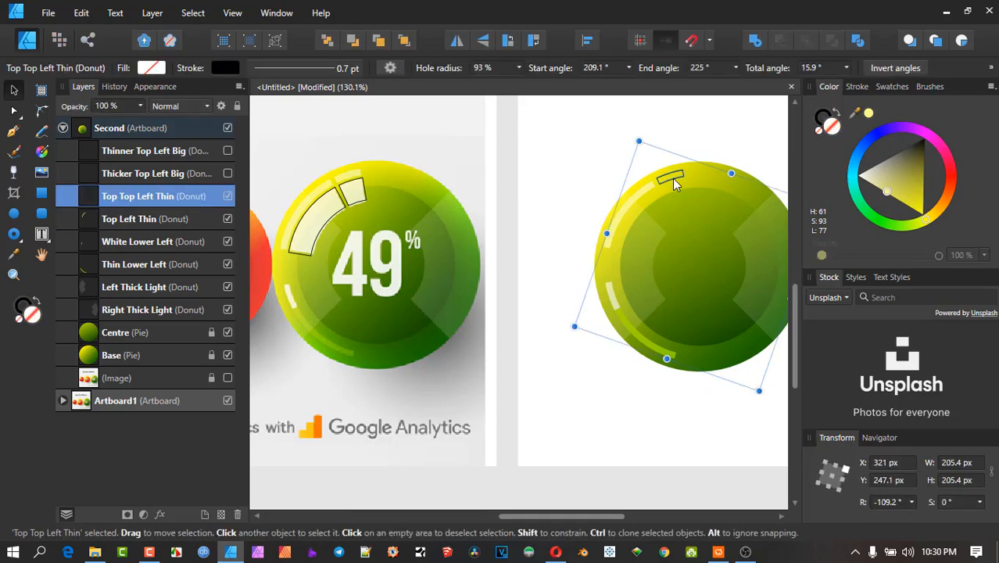
{"action": "scroll", "coordinate": [677, 182], "scroll_direction": "up", "scroll_amount": 2}
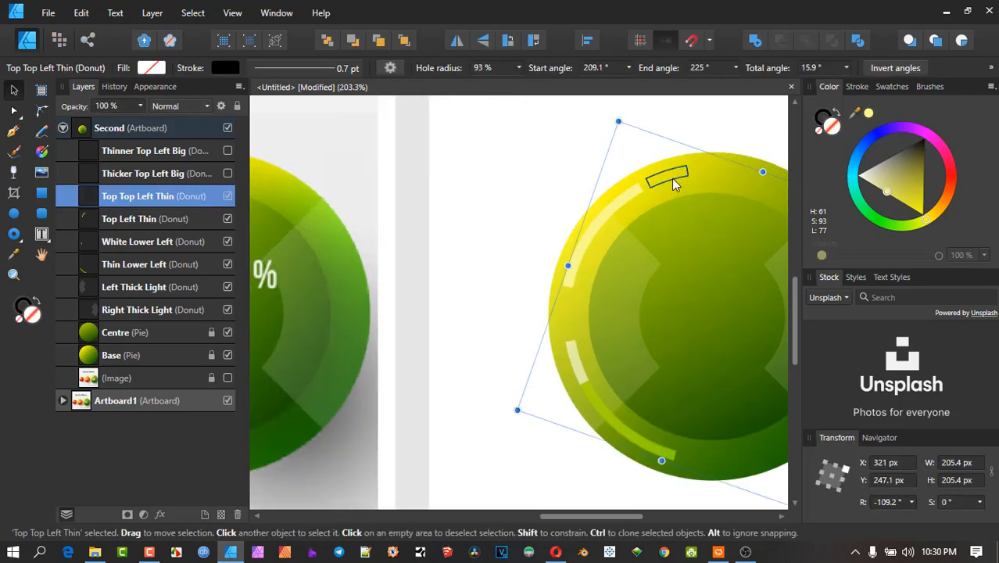
{"action": "left_click", "coordinate": [868, 113]}
{"action": "left_click", "coordinate": [817, 122]}
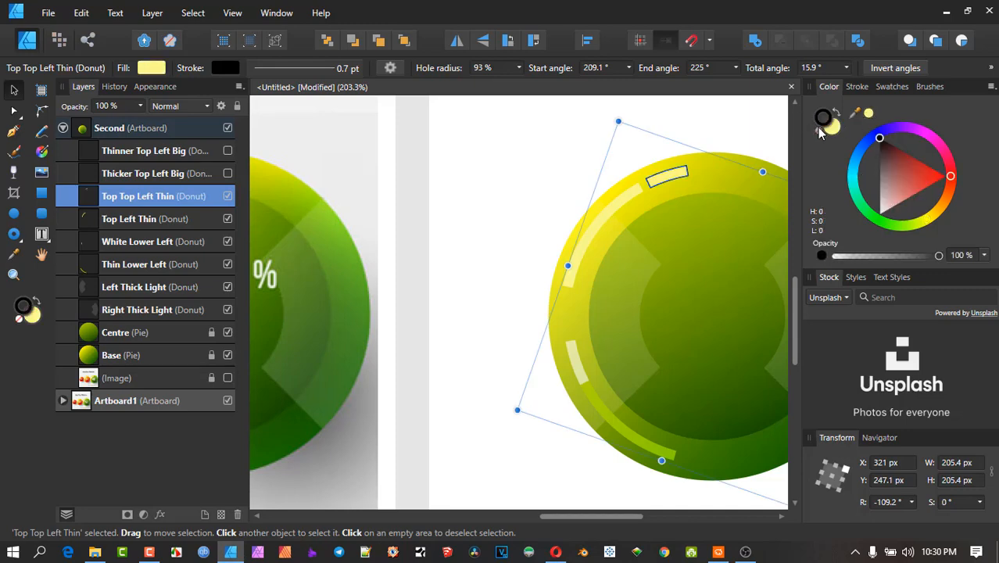
{"action": "left_click", "coordinate": [818, 130]}
{"action": "left_click", "coordinate": [834, 128]}
{"action": "left_click", "coordinate": [729, 138]}
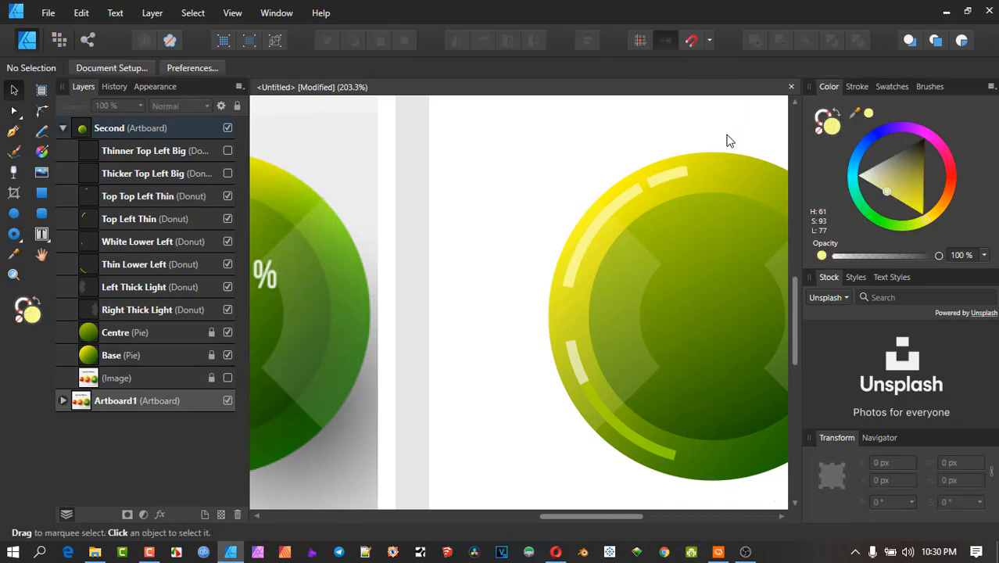
Show both Top Left Big donuts and give Thicker Top Left Big the cream fill sampled from the reference's large highlight, with no stroke
{"action": "scroll", "coordinate": [726, 141], "scroll_direction": "down", "scroll_amount": 3}
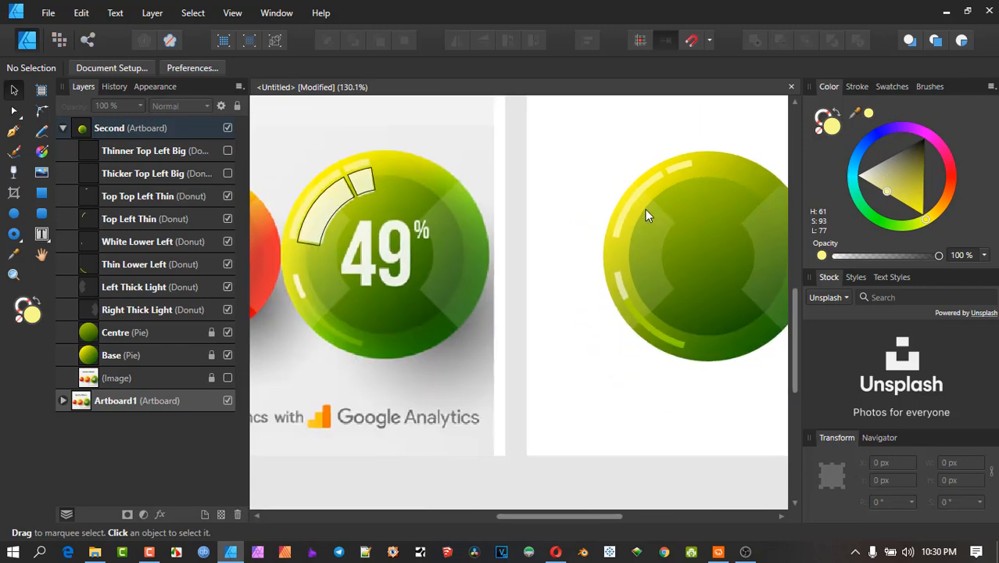
{"action": "scroll", "coordinate": [625, 213], "scroll_direction": "right", "scroll_amount": 2}
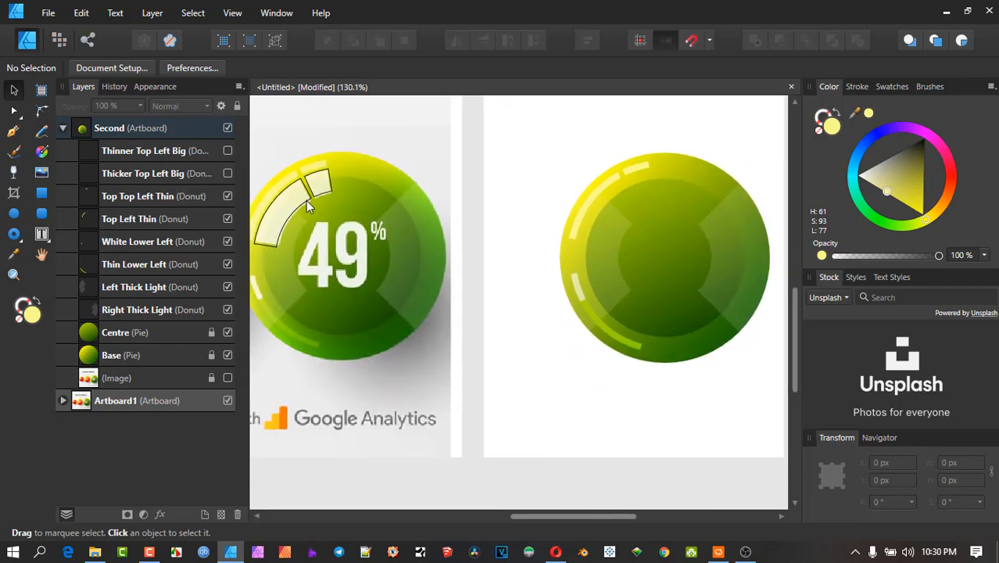
{"action": "left_click", "coordinate": [227, 151]}
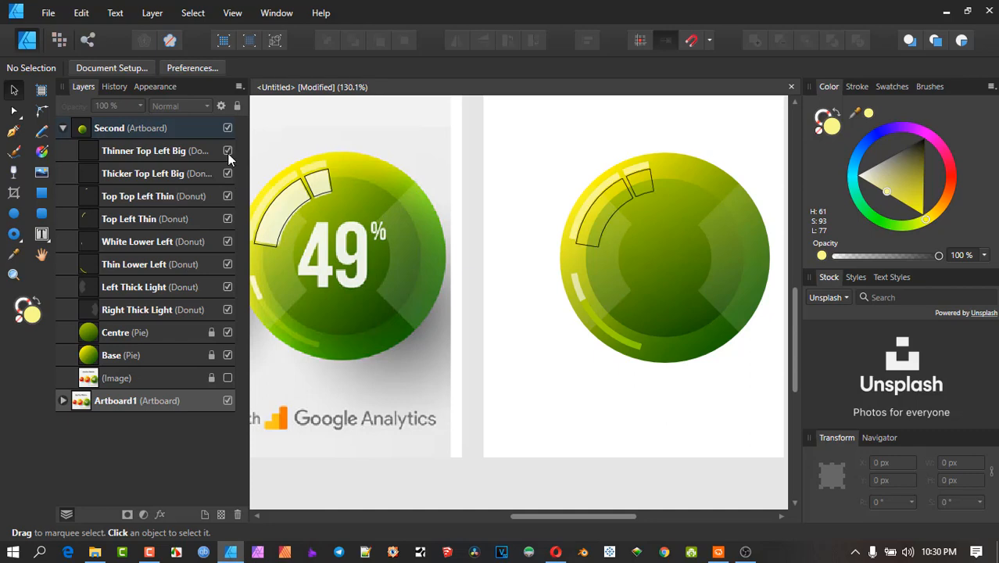
{"action": "left_click", "coordinate": [615, 211]}
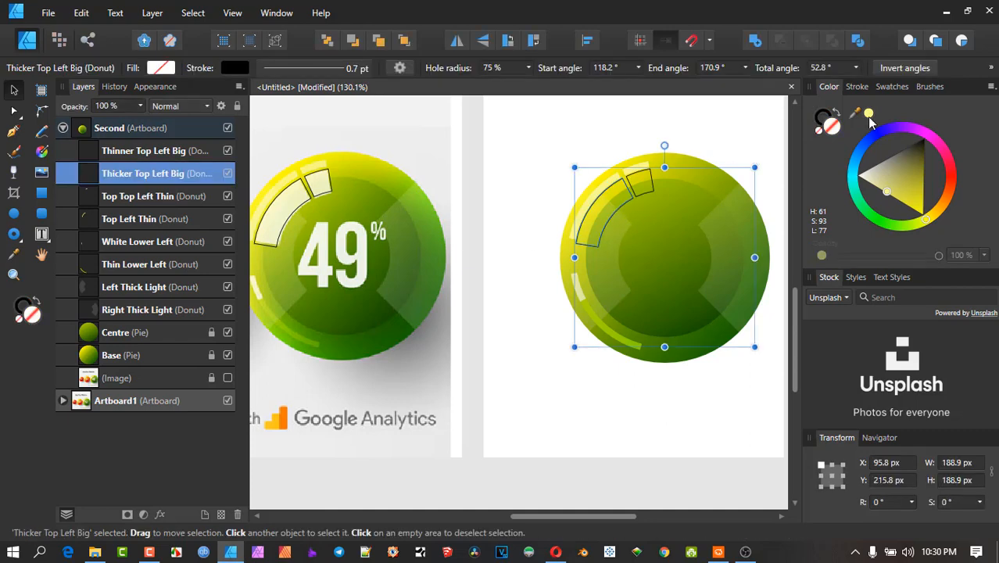
{"action": "left_click_drag", "start_coordinate": [854, 119], "coordinate": [284, 211]}
{"action": "left_click", "coordinate": [869, 115]}
{"action": "left_click", "coordinate": [820, 122]}
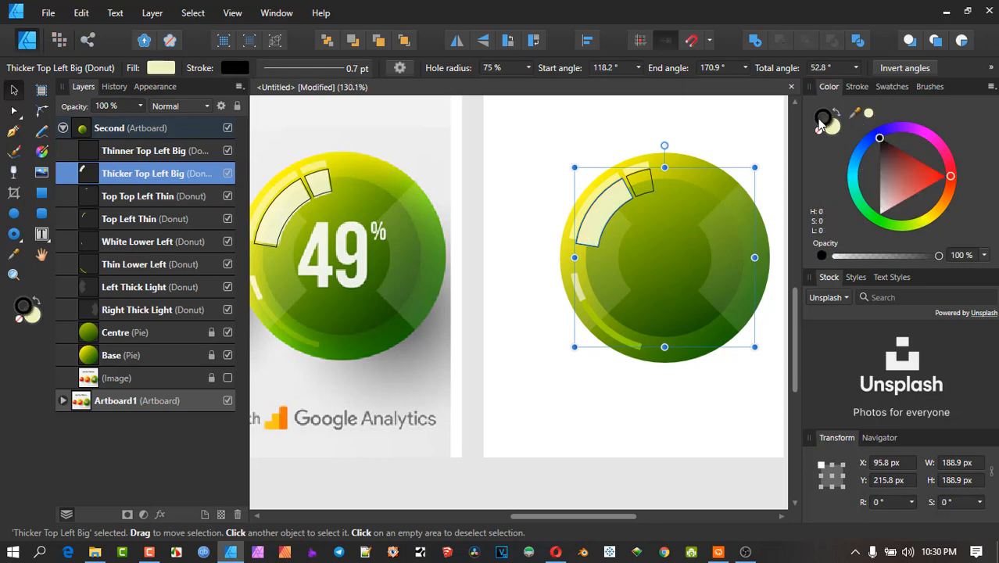
{"action": "left_click", "coordinate": [819, 132]}
{"action": "left_click", "coordinate": [831, 131]}
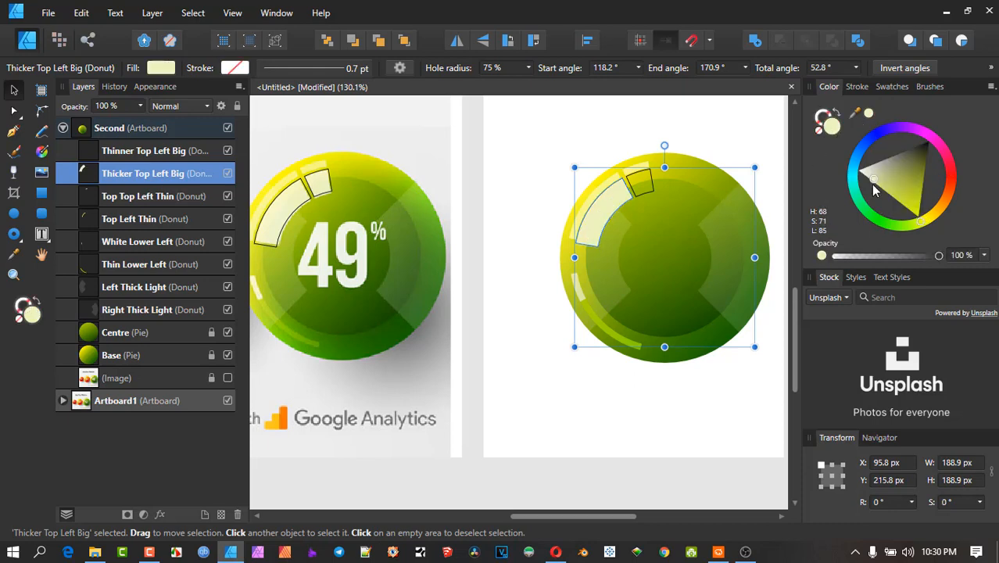
Fill the Thinner Top Left Big donut with the same sampled cream, remove its stroke, and deselect it
{"action": "left_click", "coordinate": [646, 189]}
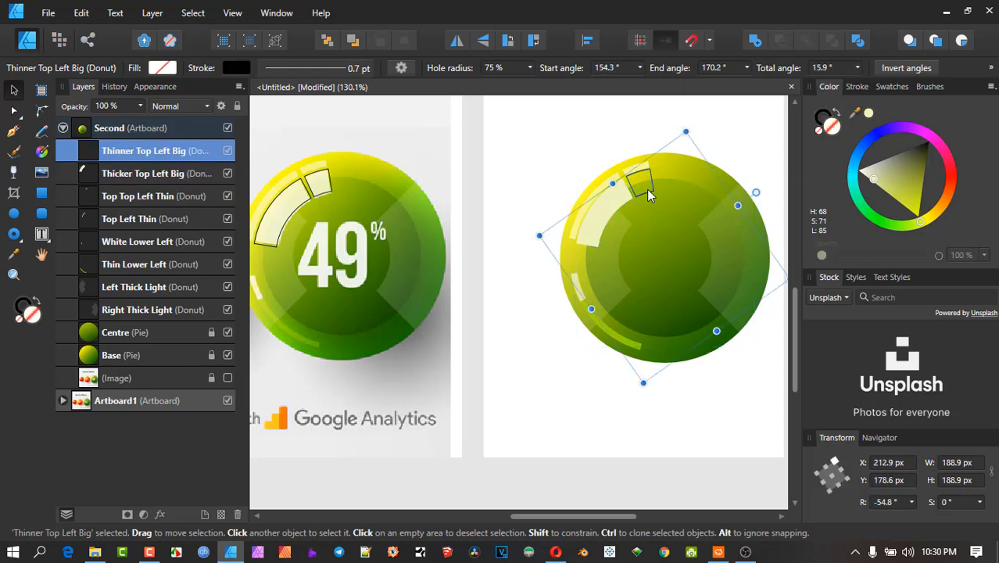
{"action": "left_click", "coordinate": [869, 113]}
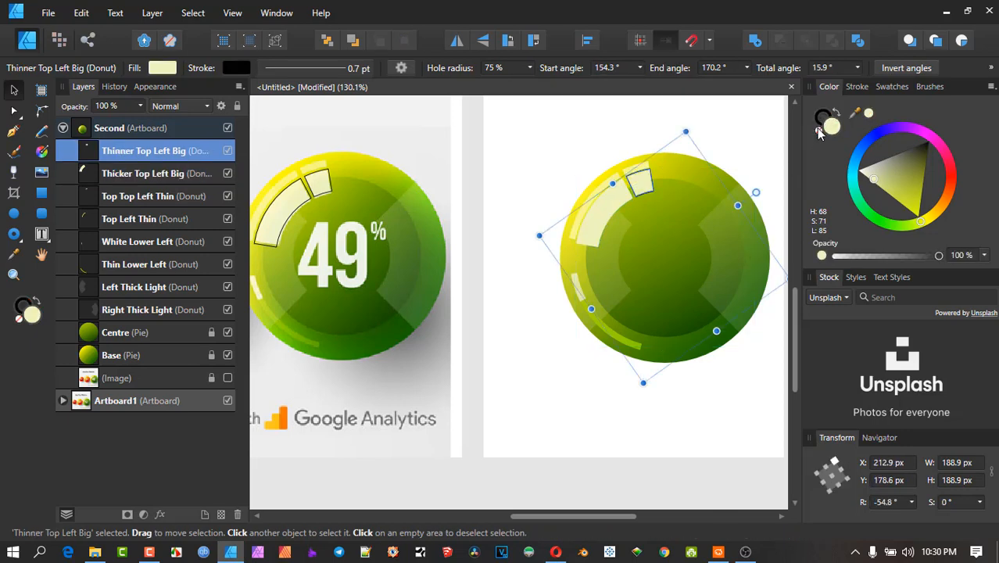
{"action": "left_click", "coordinate": [822, 119]}
{"action": "left_click", "coordinate": [819, 130]}
{"action": "left_click", "coordinate": [830, 126]}
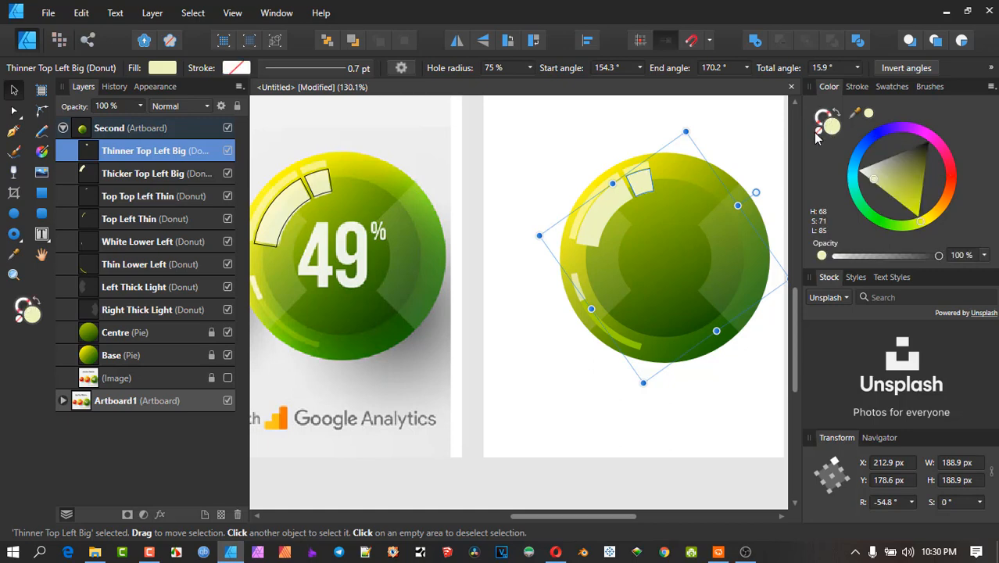
{"action": "left_click", "coordinate": [739, 132]}
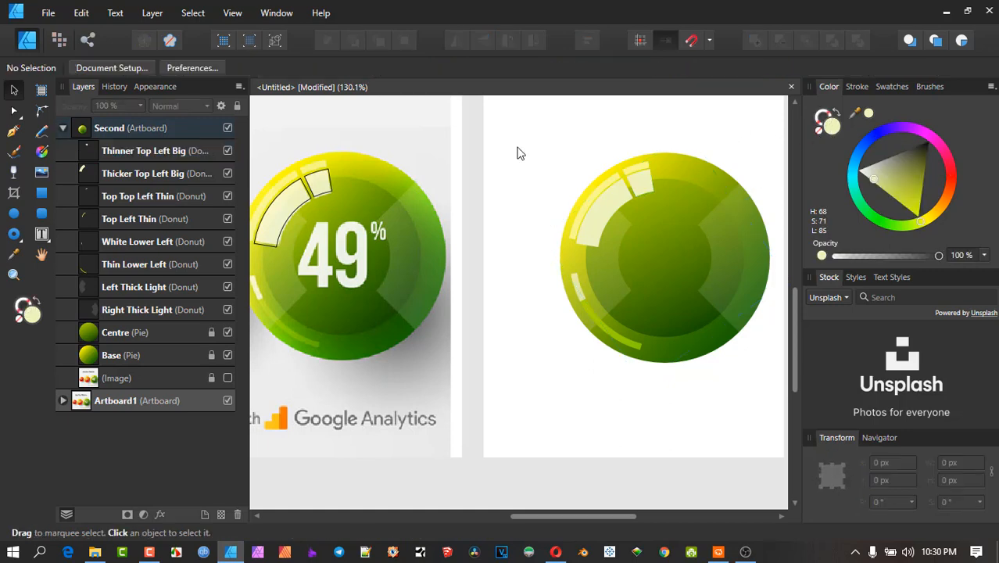
Adjust the Thicker Top Left Big donut's fill to H 68, S 100, L 89
{"action": "scroll", "coordinate": [547, 166], "scroll_direction": "down", "scroll_amount": 4}
{"action": "scroll", "coordinate": [631, 162], "scroll_direction": "left", "scroll_amount": 2}
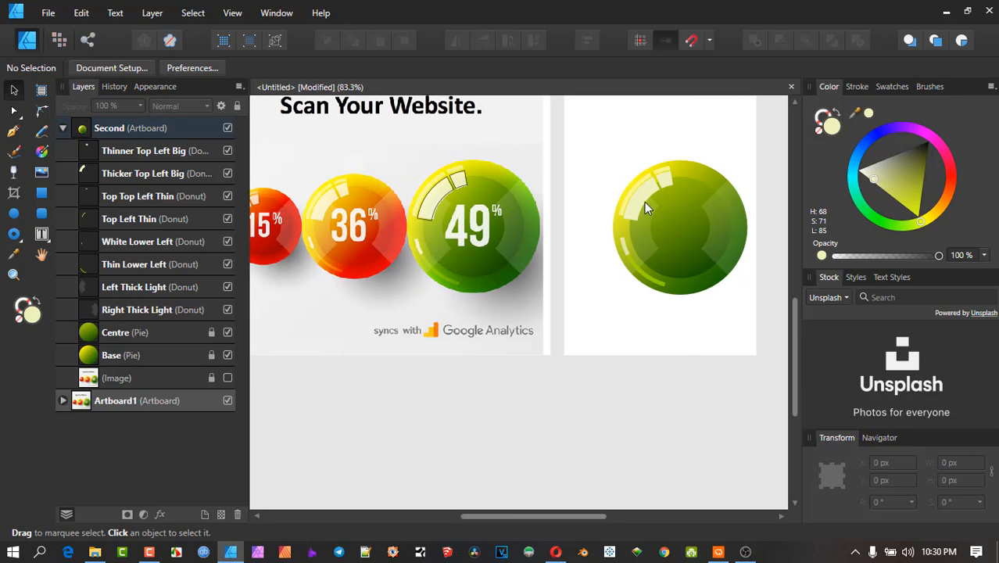
{"action": "left_click", "coordinate": [642, 198]}
{"action": "mouse_move", "coordinate": [869, 189]}
{"action": "left_mouse_down"}
{"action": "mouse_move", "coordinate": [869, 175]}
{"action": "mouse_move", "coordinate": [858, 178]}
{"action": "left_mouse_up"}
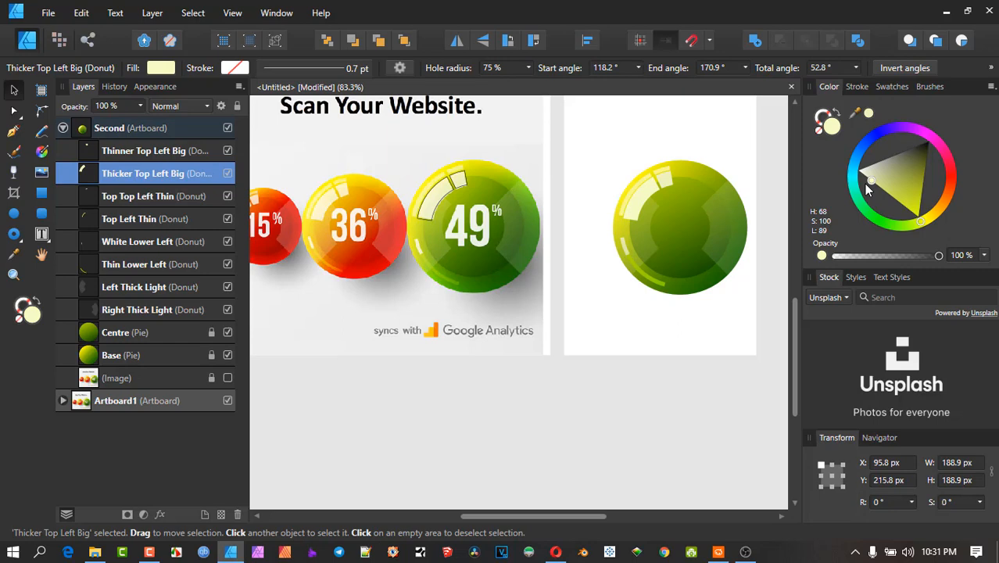
Move the two outlined top-left donuts off the reference 49% button to the area below it
{"action": "left_click", "coordinate": [443, 205]}
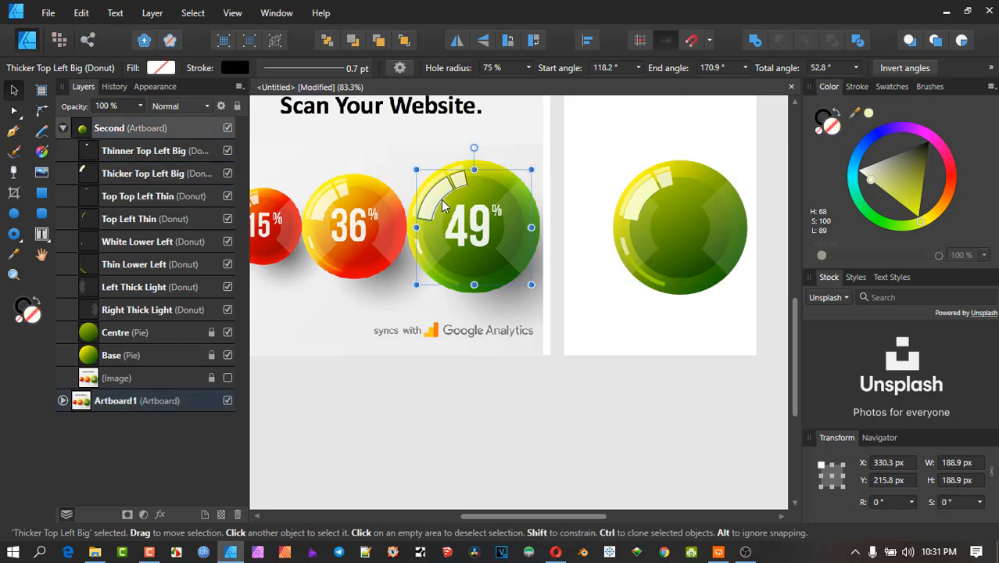
{"action": "left_click_drag", "start_coordinate": [439, 199], "coordinate": [449, 299]}
{"action": "left_click", "coordinate": [458, 180]}
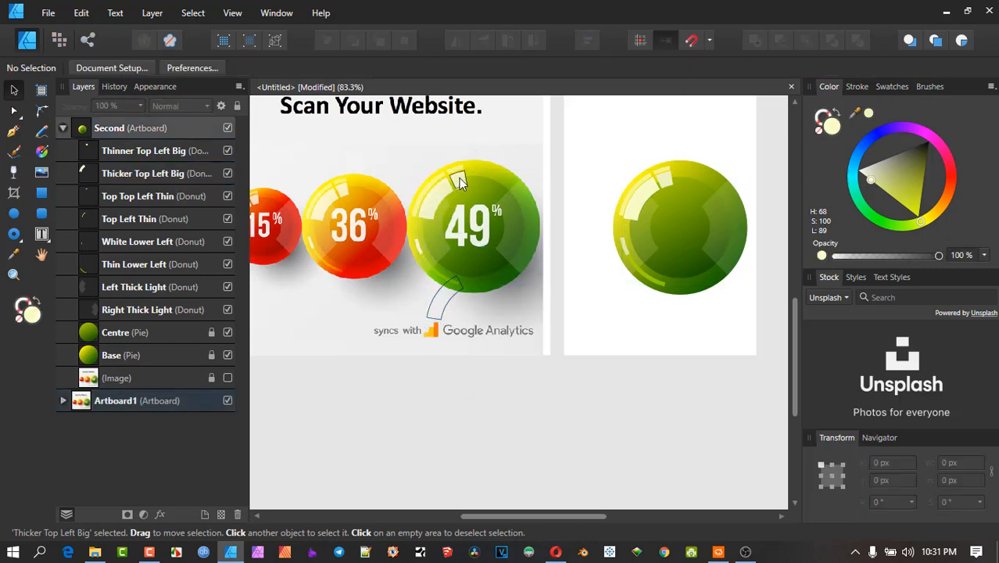
{"action": "left_click_drag", "start_coordinate": [454, 183], "coordinate": [338, 335]}
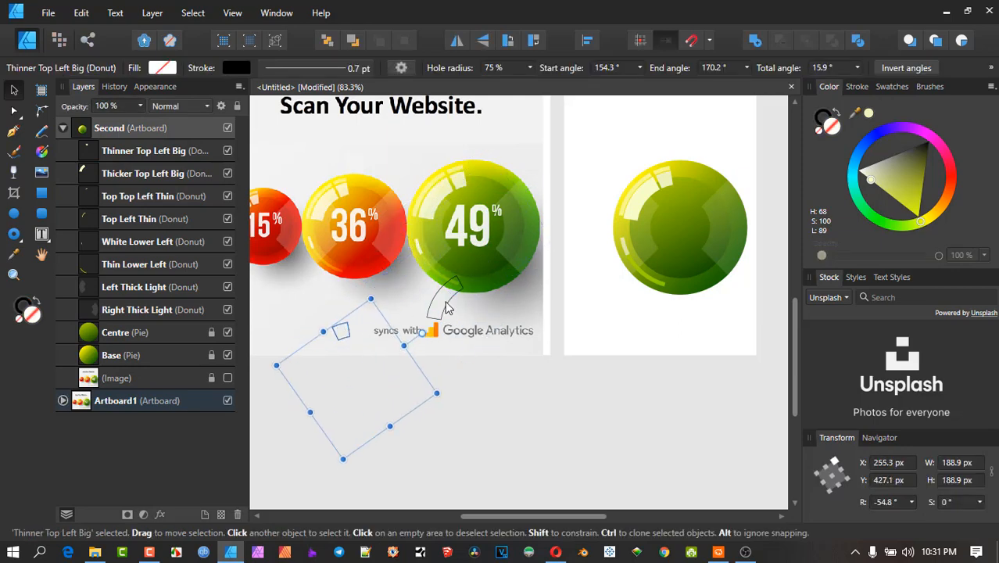
Create the artistic text "49" at about 85.5 pt below the recreated green button
{"action": "scroll", "coordinate": [443, 250], "scroll_direction": "up", "scroll_amount": 2}
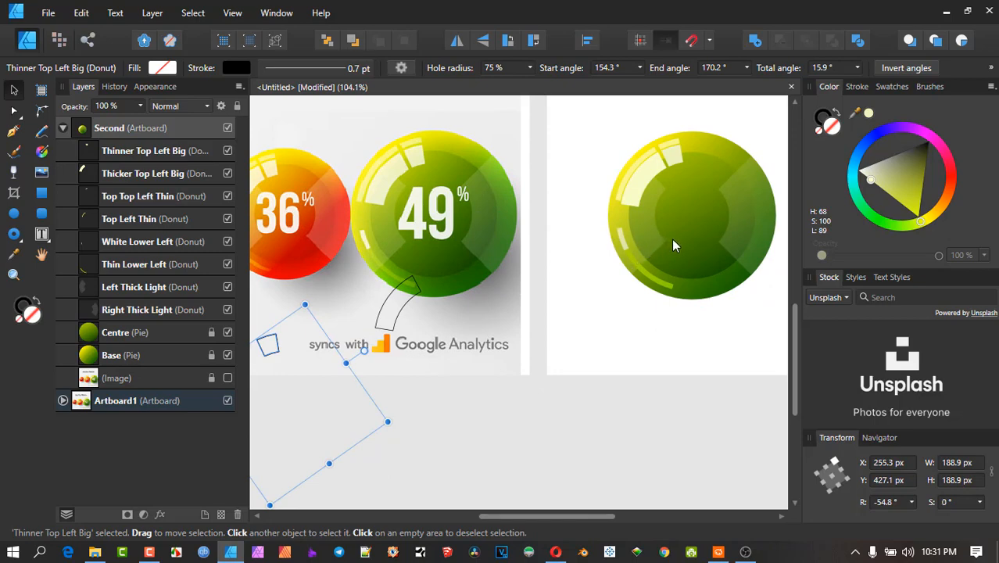
{"action": "scroll", "coordinate": [408, 138], "scroll_direction": "up", "scroll_amount": 2}
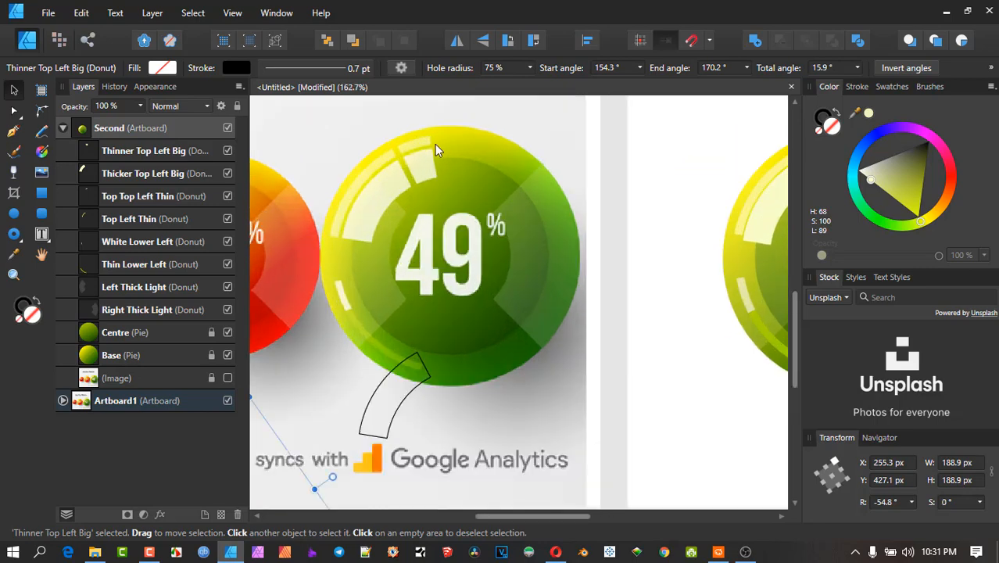
{"action": "scroll", "coordinate": [613, 187], "scroll_direction": "down", "scroll_amount": 2}
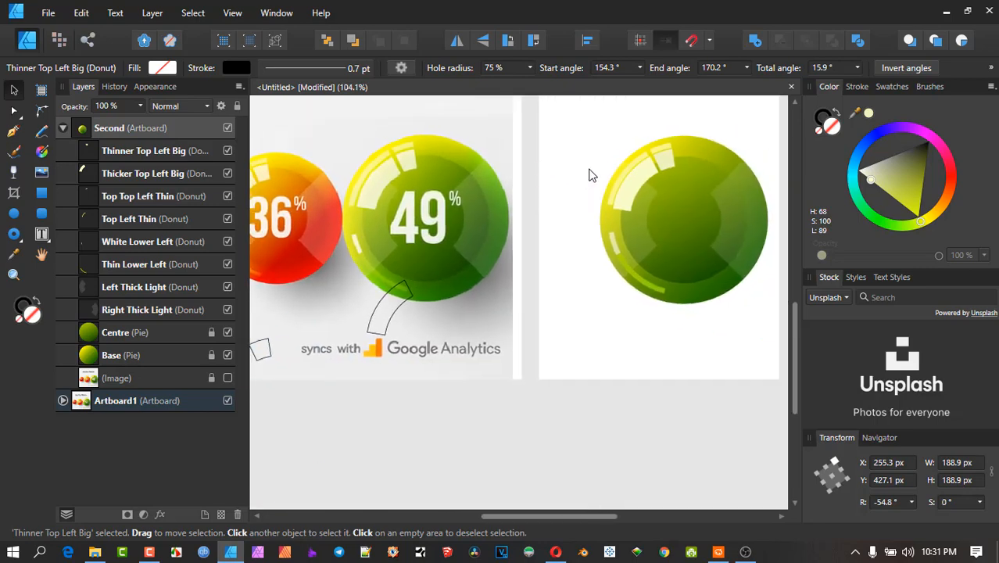
{"action": "scroll", "coordinate": [594, 180], "scroll_direction": "down", "scroll_amount": 3}
{"action": "scroll", "coordinate": [676, 210], "scroll_direction": "up", "scroll_amount": 1}
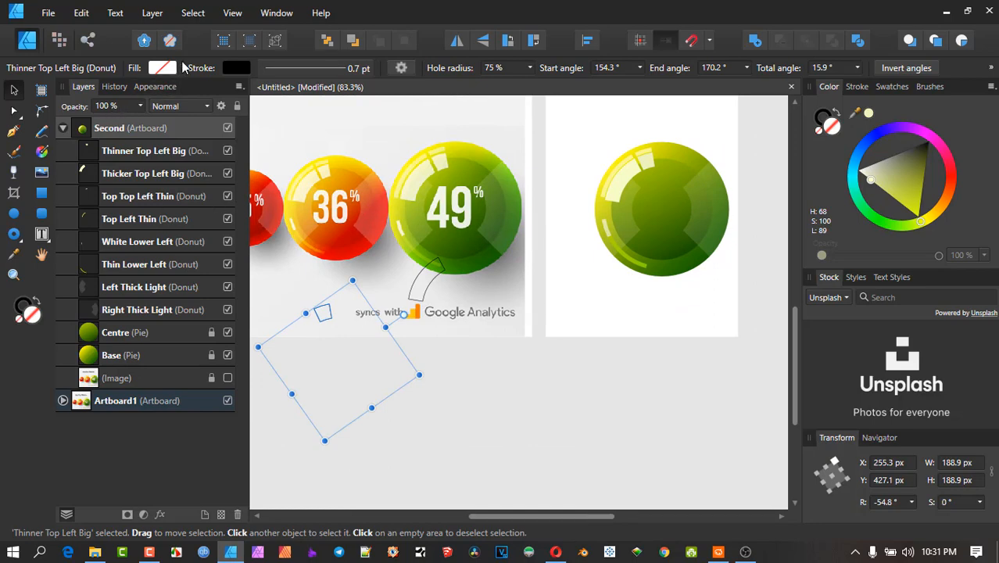
{"action": "left_click", "coordinate": [42, 235]}
{"action": "left_click", "coordinate": [102, 231]}
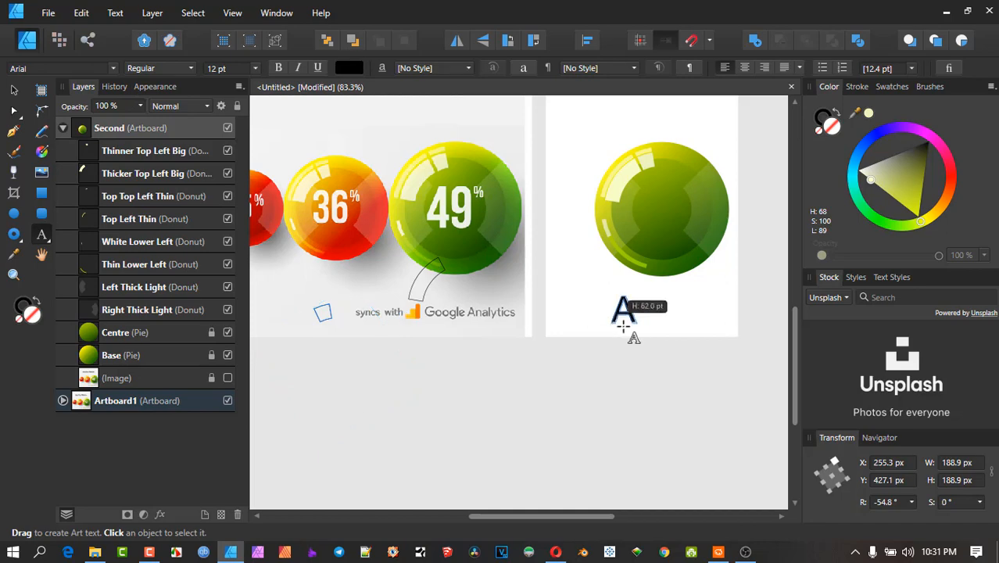
{"action": "left_click_drag", "start_coordinate": [624, 326], "coordinate": [614, 328]}
{"action": "type", "text": "4"}
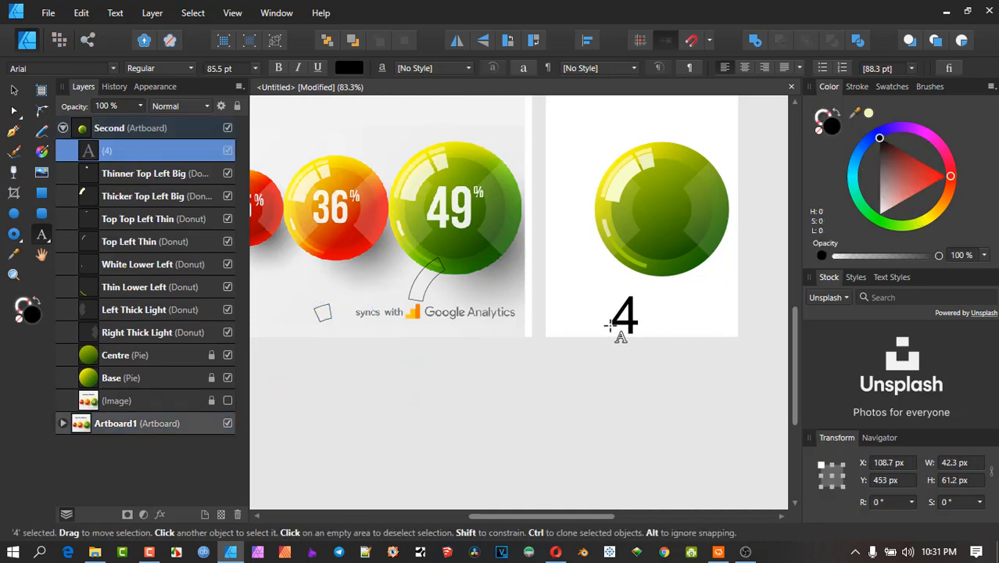
{"action": "type", "text": "9"}
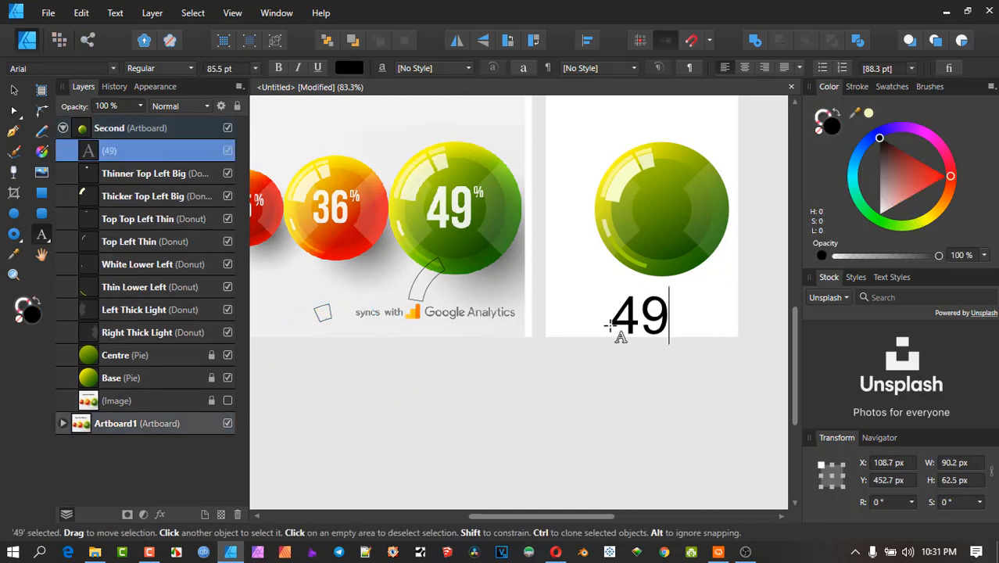
{"action": "key", "text": "Escape"}
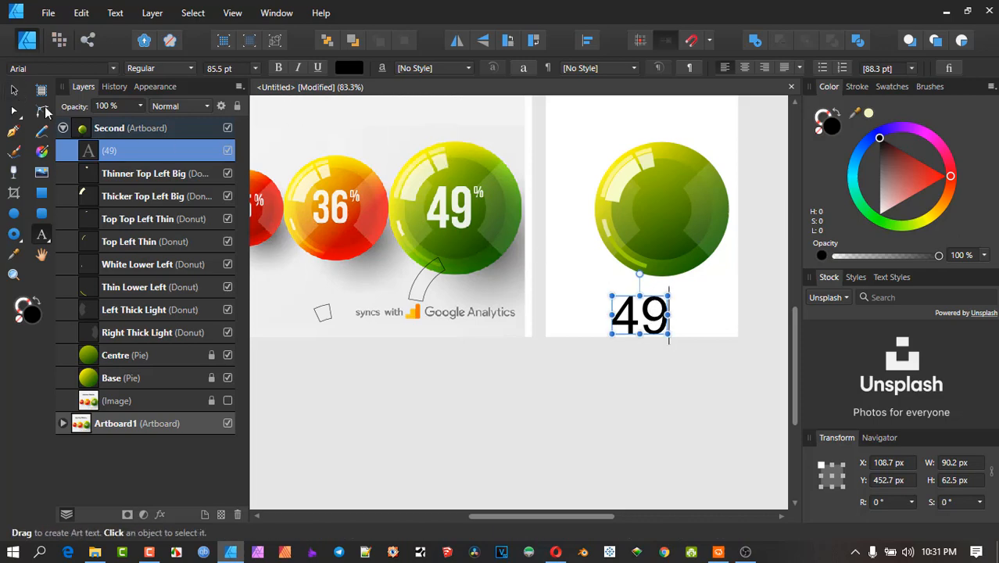
Move the "49" text toward the lower-right corner of the Second artboard and deselect it
{"action": "left_click", "coordinate": [14, 90]}
{"action": "left_click_drag", "start_coordinate": [640, 315], "coordinate": [708, 314]}
{"action": "key", "text": "t"}
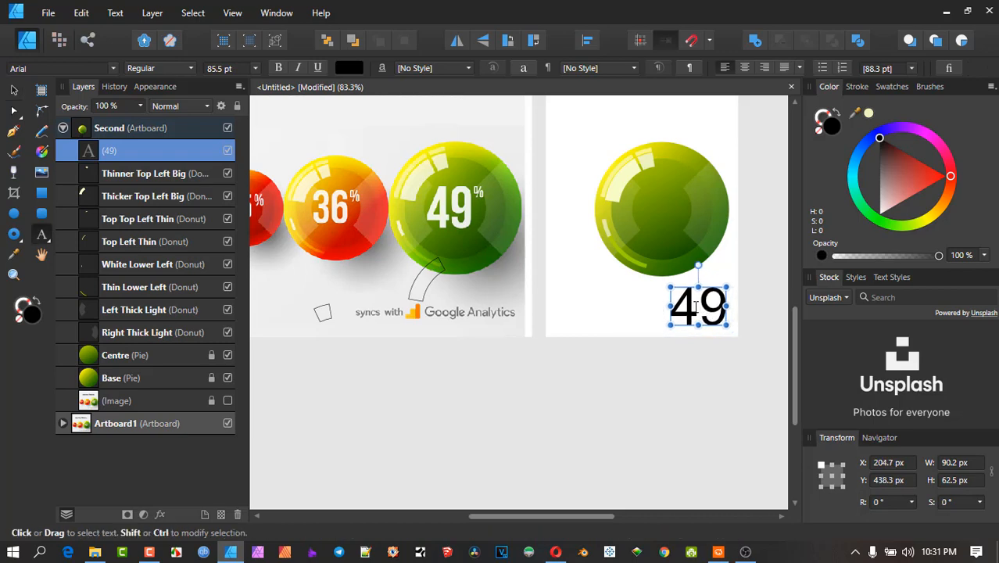
{"action": "left_click", "coordinate": [562, 357]}
{"action": "key", "text": "v"}
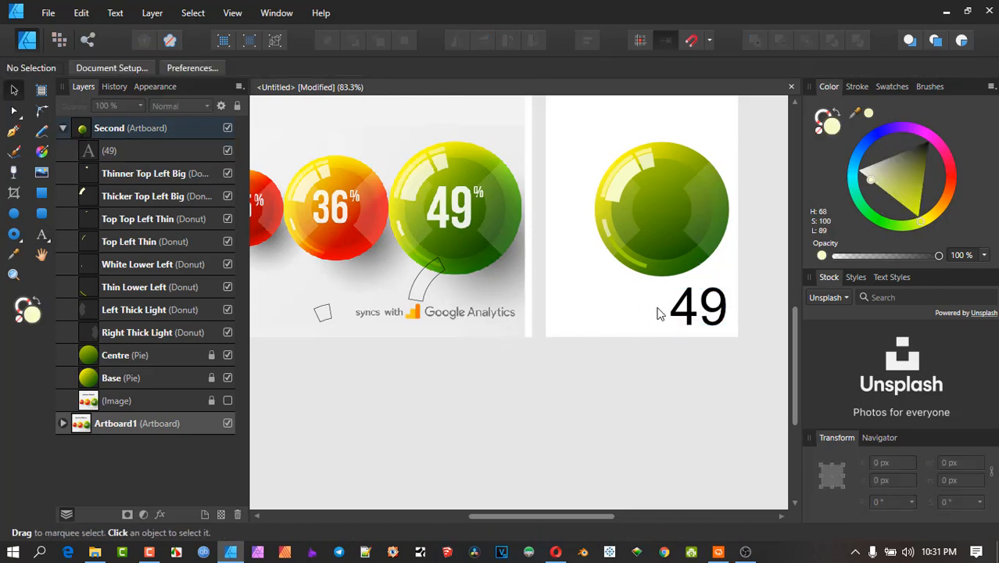
{"action": "mouse_move", "coordinate": [695, 307]}
{"action": "left_mouse_down"}
{"action": "mouse_move", "coordinate": [625, 315]}
{"action": "mouse_move", "coordinate": [695, 310]}
{"action": "mouse_move", "coordinate": [564, 292]}
{"action": "left_mouse_up"}
{"action": "key", "text": "ctrl+z"}
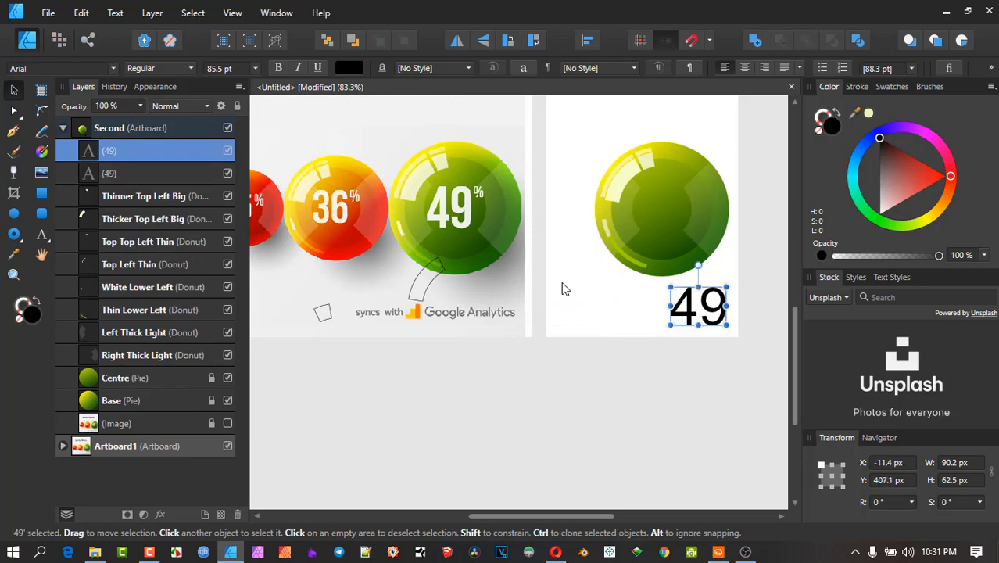
{"action": "key", "text": "ctrl+z"}
Replace the copied "49" text with "%" and scale it down to about 35.1 pt
{"action": "mouse_move", "coordinate": [700, 307]}
{"action": "left_mouse_down"}
{"action": "mouse_move", "coordinate": [604, 319]}
{"action": "mouse_move", "coordinate": [684, 307]}
{"action": "left_mouse_up"}
{"action": "double_click", "coordinate": [684, 307]}
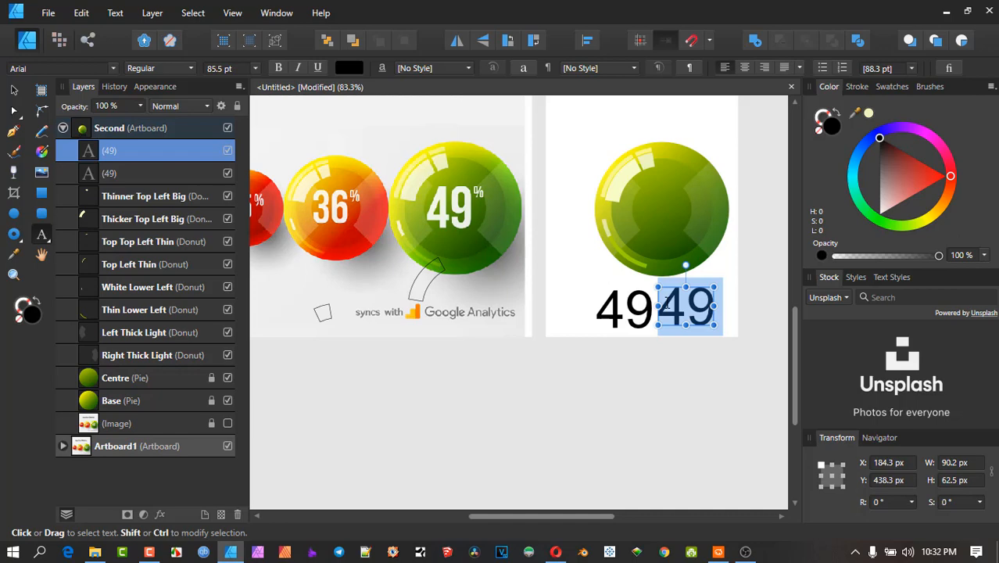
{"action": "type", "text": "%"}
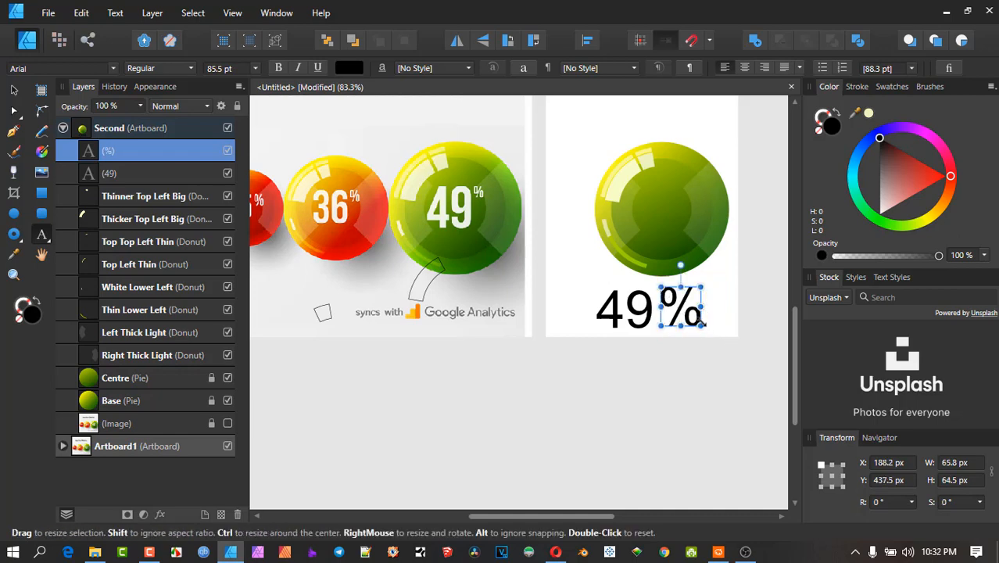
{"action": "left_click_drag", "start_coordinate": [702, 326], "coordinate": [677, 296]}
Change the font of the remaining "49" text to Bebas Neue
{"action": "left_click", "coordinate": [649, 311]}
{"action": "double_click", "coordinate": [649, 311]}
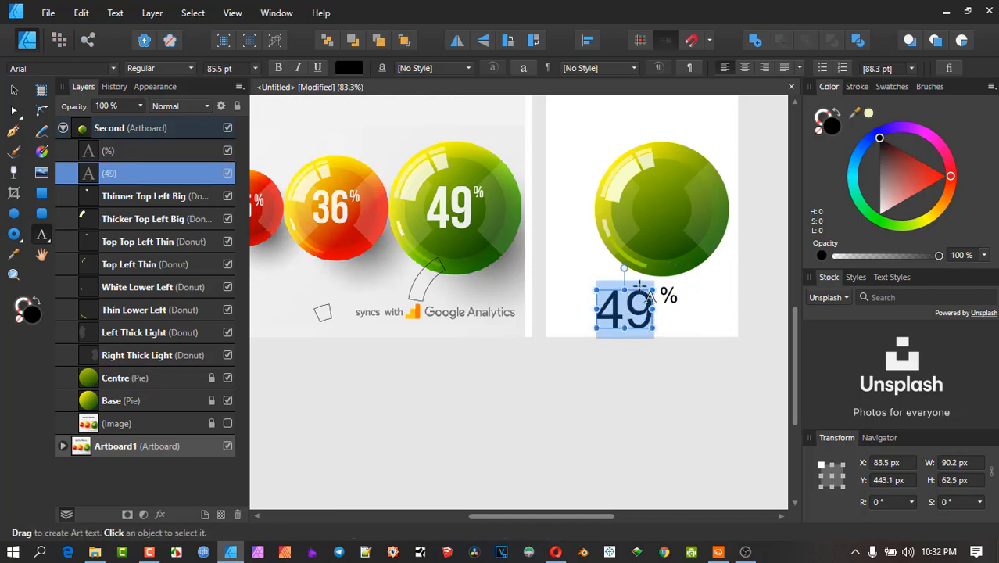
{"action": "left_click", "coordinate": [118, 68]}
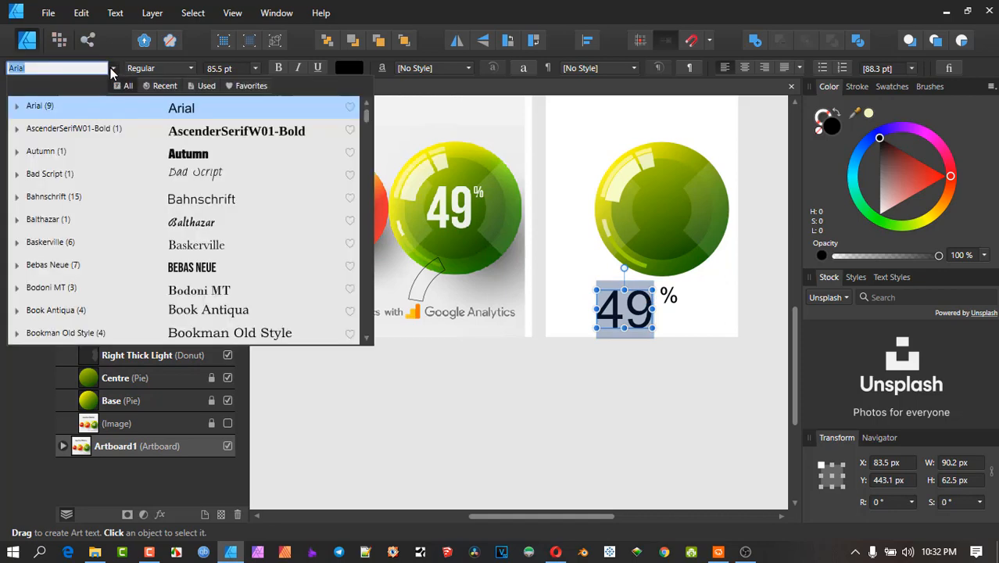
{"action": "left_click", "coordinate": [197, 267]}
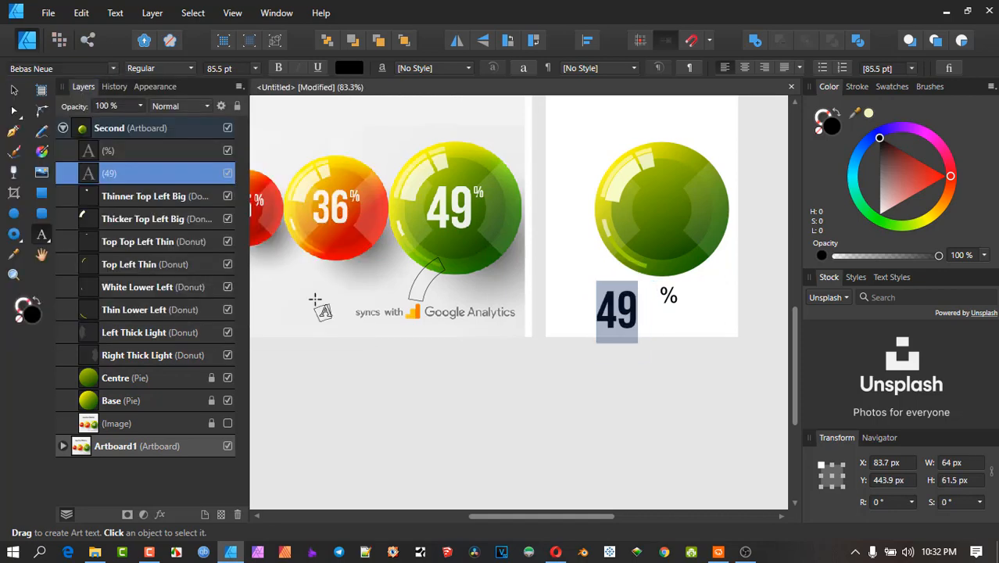
Move the small "%" text against the upper-right corner of the "49"
{"action": "left_click", "coordinate": [13, 91]}
{"action": "left_click", "coordinate": [671, 297]}
{"action": "left_click_drag", "start_coordinate": [671, 297], "coordinate": [651, 304]}
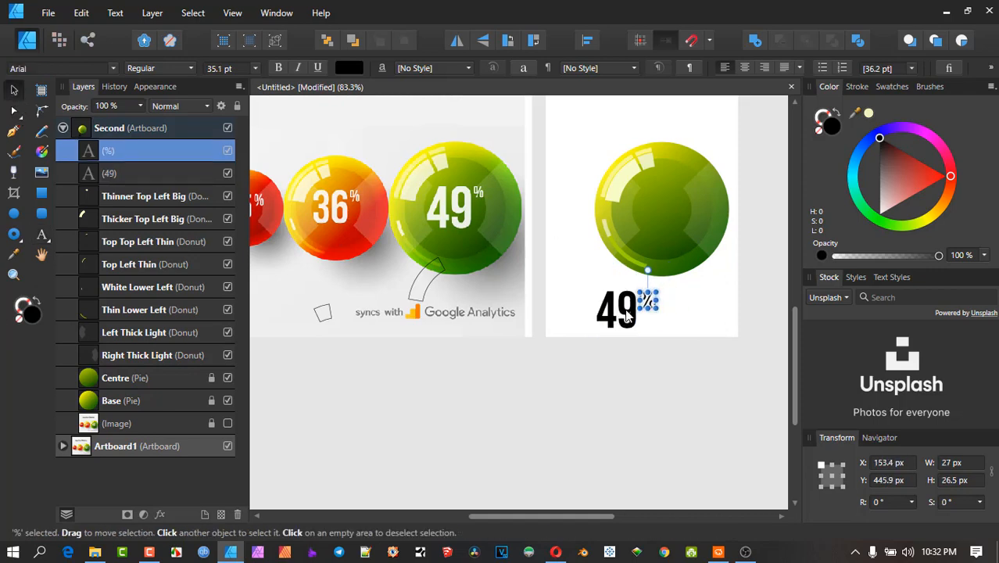
Group the "49" and "%" texts and move the group onto the centre of the recreated green button
{"action": "left_click", "coordinate": [627, 314], "text": "shift"}
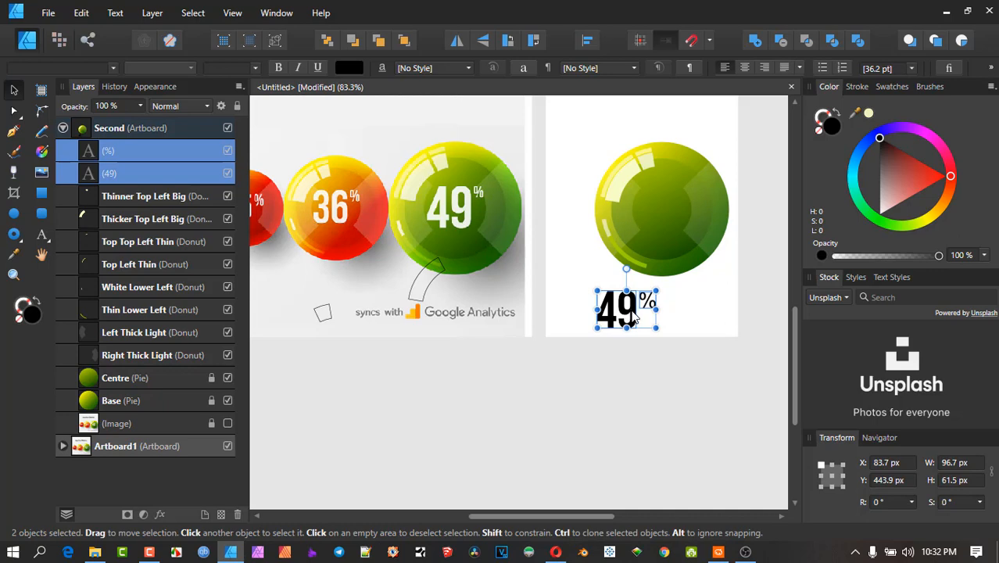
{"action": "key", "text": "ctrl+g"}
{"action": "left_click_drag", "start_coordinate": [633, 316], "coordinate": [668, 222]}
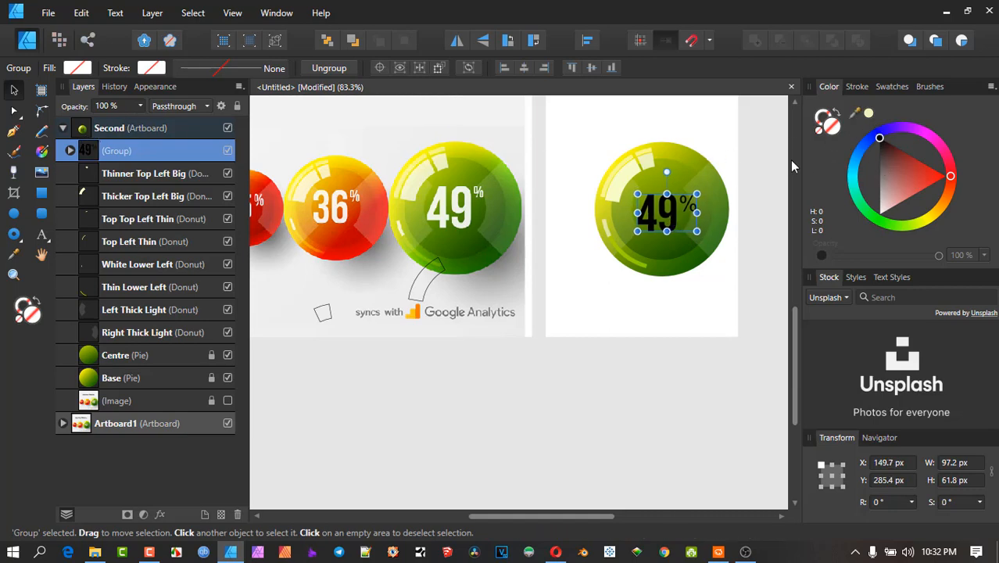
Fill the 49% text group with near-white, H 0, S 100, L 98, and deselect it
{"action": "left_click_drag", "start_coordinate": [883, 195], "coordinate": [881, 251]}
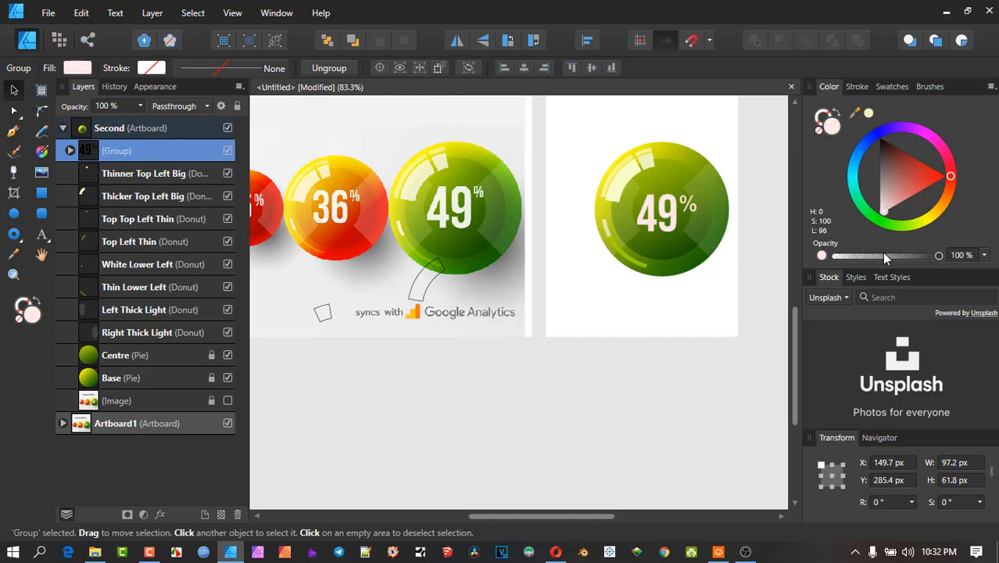
{"action": "left_click", "coordinate": [746, 158]}
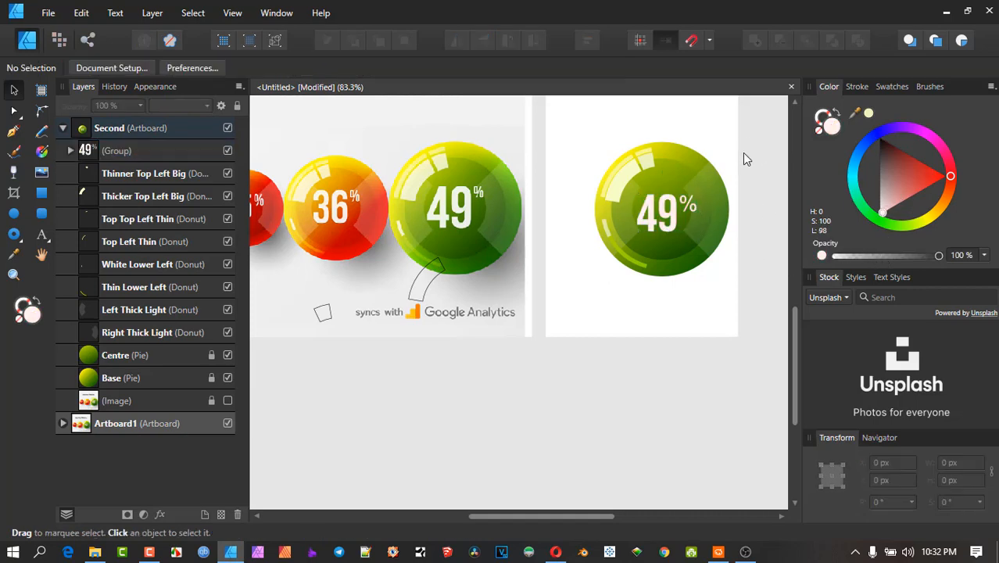
{"action": "scroll", "coordinate": [734, 201], "scroll_direction": "up", "scroll_amount": 1}
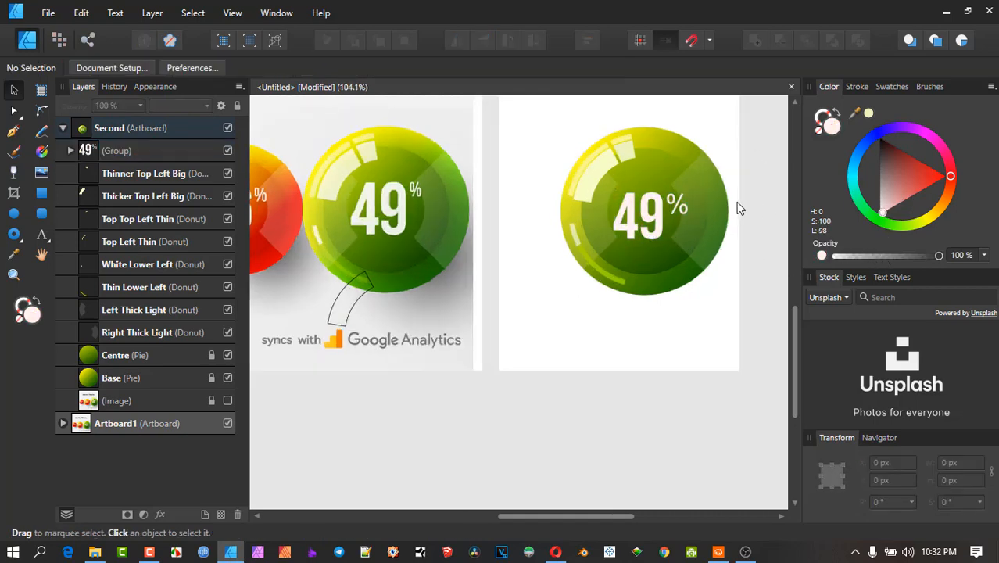
Duplicate the Second artboard and place the copy beside it on the right
{"action": "scroll", "coordinate": [736, 201], "scroll_direction": "down", "scroll_amount": 2}
{"action": "left_click_drag", "start_coordinate": [624, 249], "coordinate": [563, 284]}
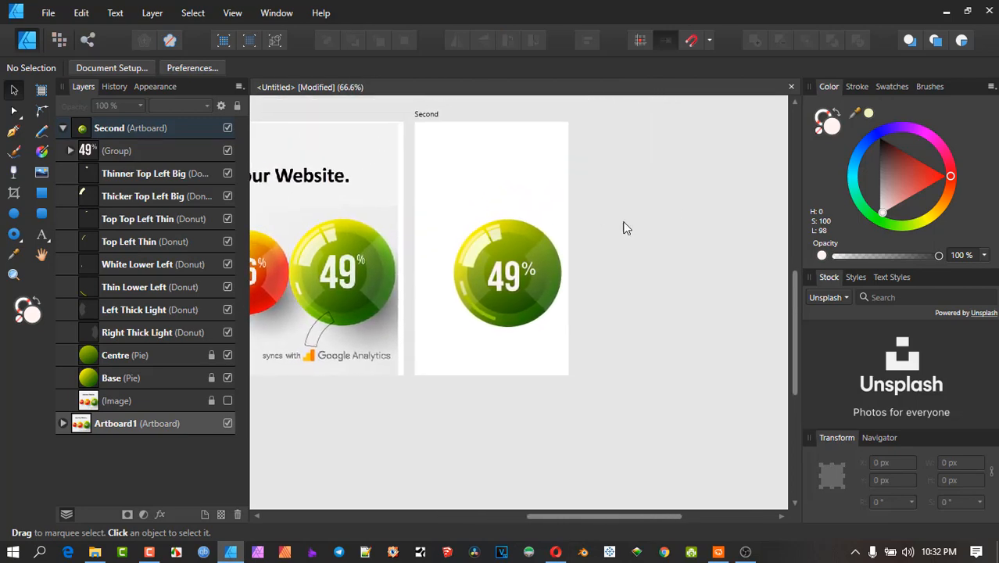
{"action": "left_click", "coordinate": [427, 116]}
{"action": "left_click_drag", "start_coordinate": [426, 116], "coordinate": [613, 123]}
Apply a 0.1 px Gaussian Blur layer effect to all objects of the button on the rightmost artboard
{"action": "left_click_drag", "start_coordinate": [593, 192], "coordinate": [782, 371]}
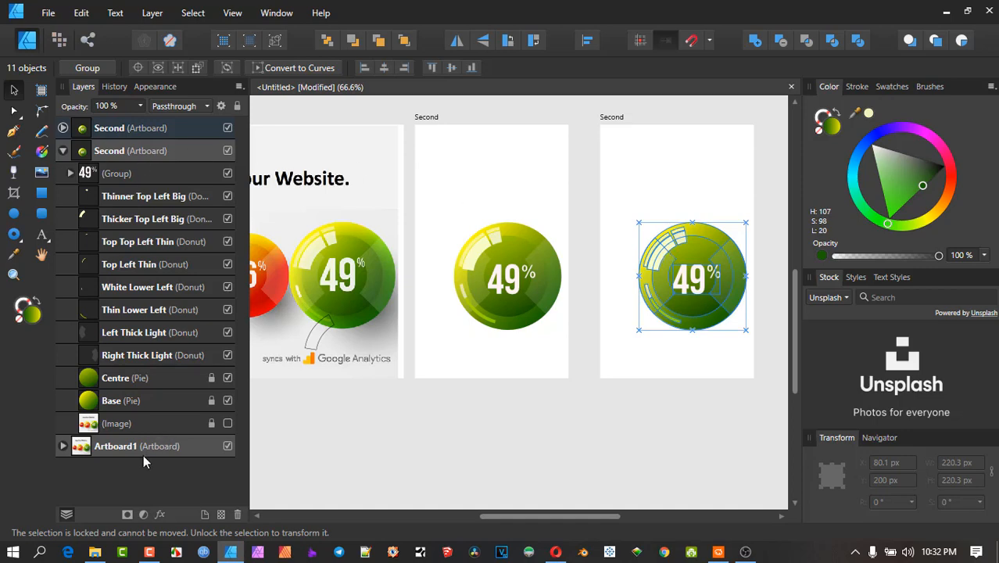
{"action": "left_click", "coordinate": [161, 512]}
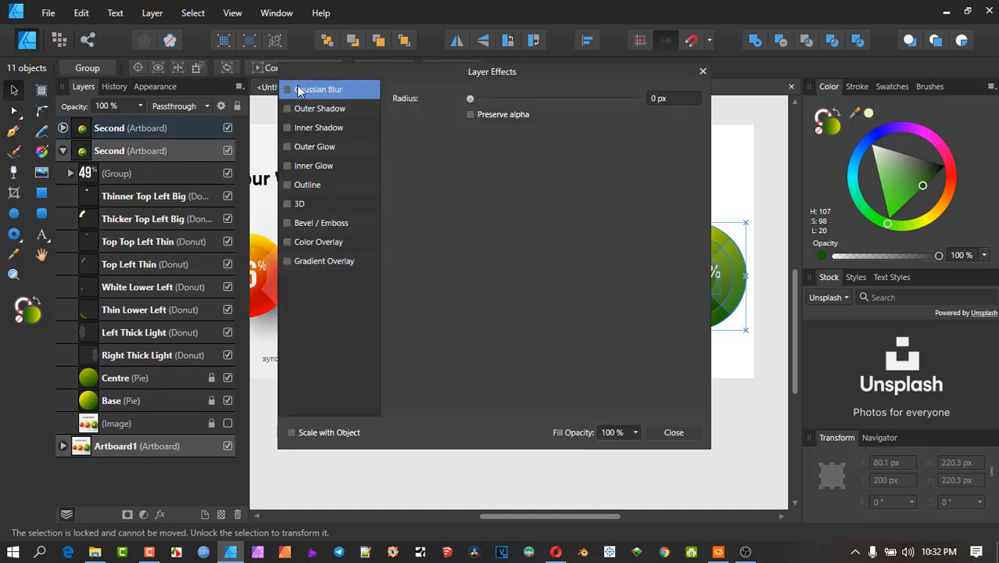
{"action": "left_click_drag", "start_coordinate": [359, 71], "coordinate": [201, 122]}
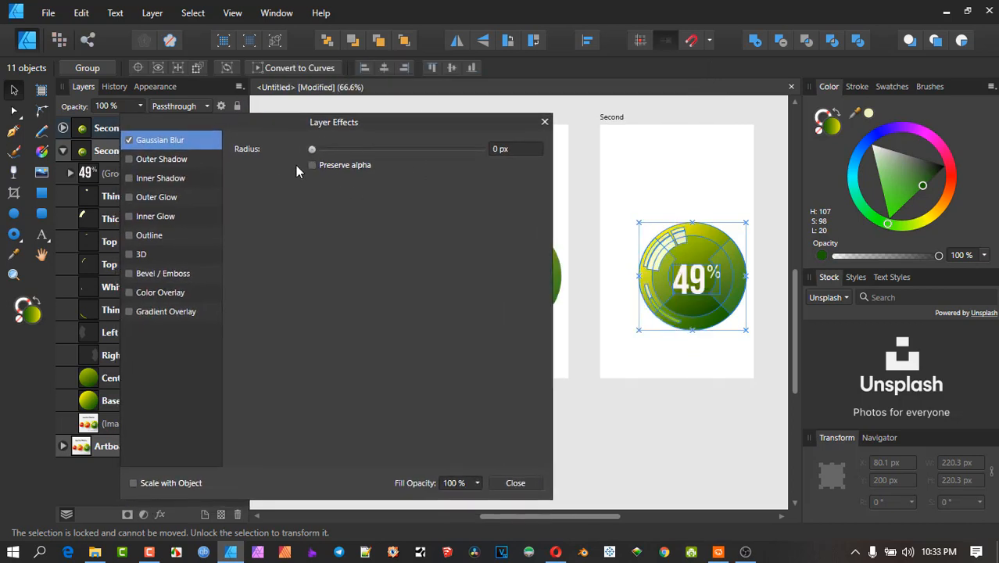
{"action": "left_click_drag", "start_coordinate": [312, 149], "coordinate": [315, 158]}
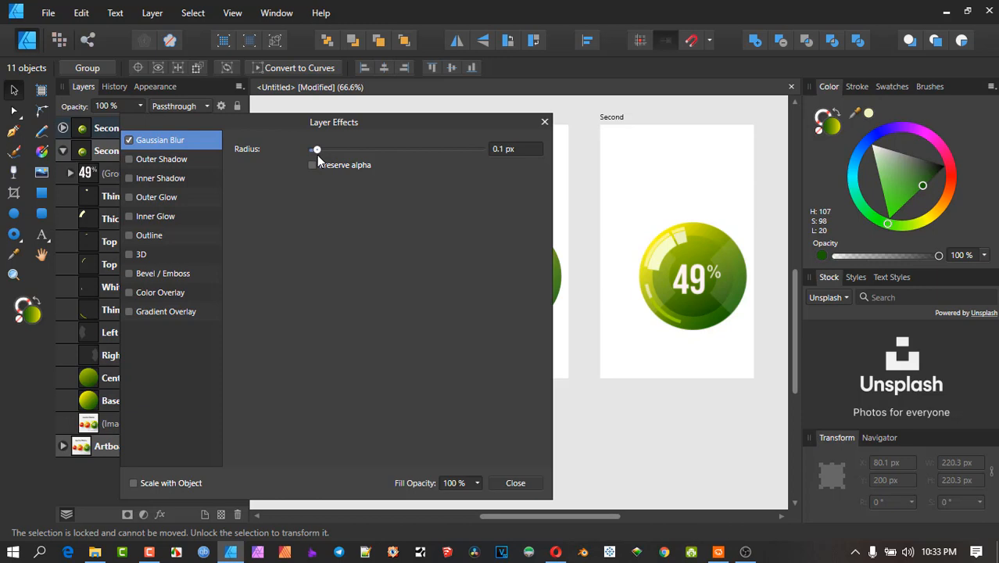
{"action": "left_click_drag", "start_coordinate": [315, 154], "coordinate": [317, 155]}
{"action": "left_click", "coordinate": [623, 180]}
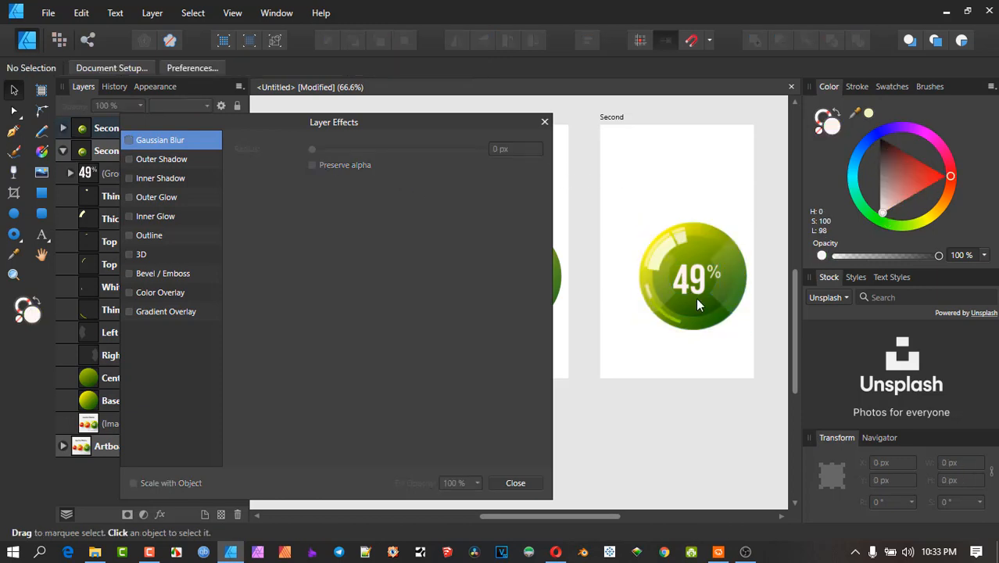
Toggle the Gaussian Blur effect on the Thicker Top Left Big donut and deselect it
{"action": "scroll", "coordinate": [692, 291], "scroll_direction": "up", "scroll_amount": 3}
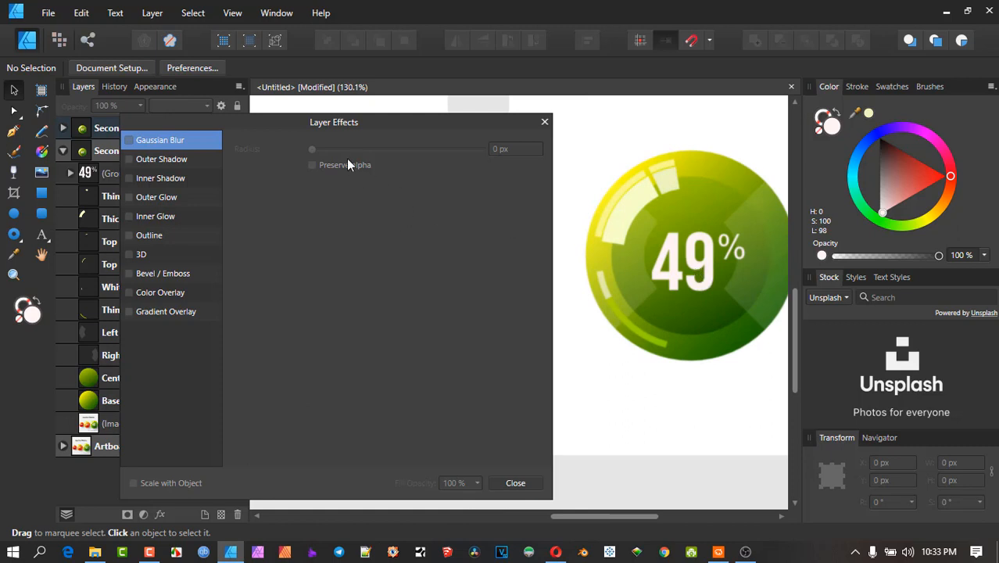
{"action": "left_click", "coordinate": [643, 189]}
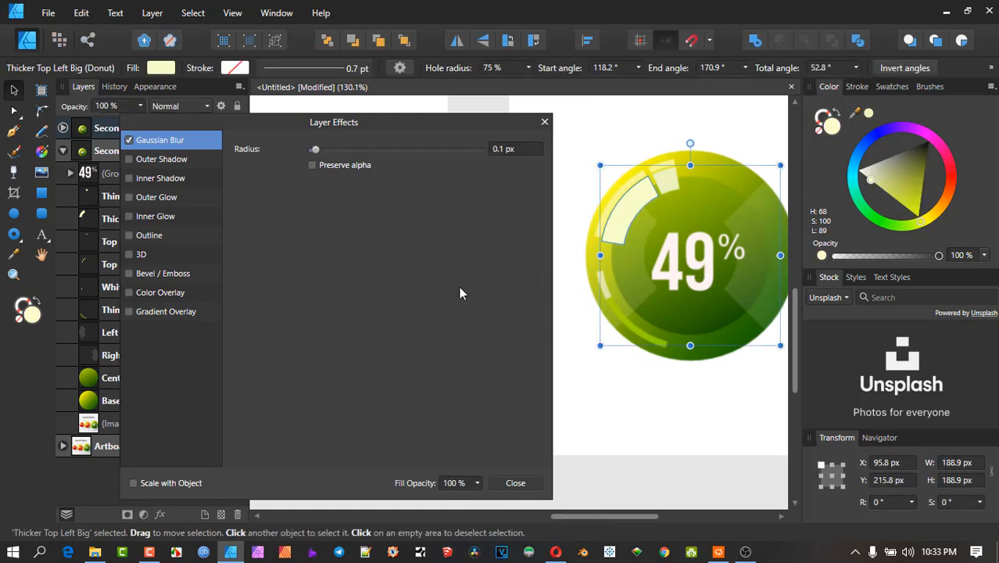
{"action": "left_click", "coordinate": [129, 142]}
{"action": "left_click", "coordinate": [617, 150]}
Select the rightmost button's unlocked objects and try a Gaussian Blur radius of 0.3 px on them
{"action": "scroll", "coordinate": [614, 180], "scroll_direction": "down", "scroll_amount": 5}
{"action": "left_click_drag", "start_coordinate": [592, 154], "coordinate": [698, 277]}
{"action": "scroll", "coordinate": [627, 184], "scroll_direction": "up", "scroll_amount": 5}
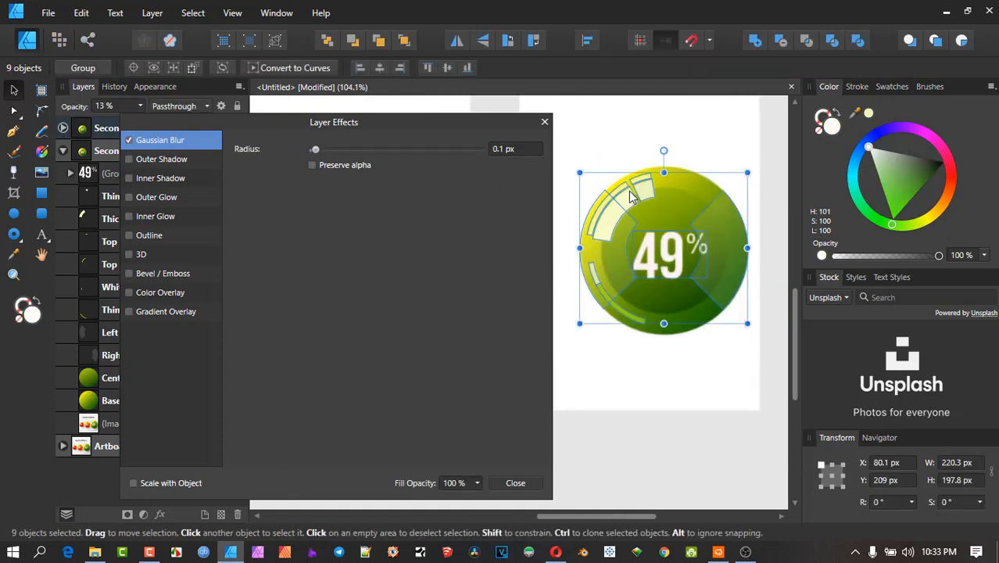
{"action": "scroll", "coordinate": [629, 195], "scroll_direction": "up", "scroll_amount": 1}
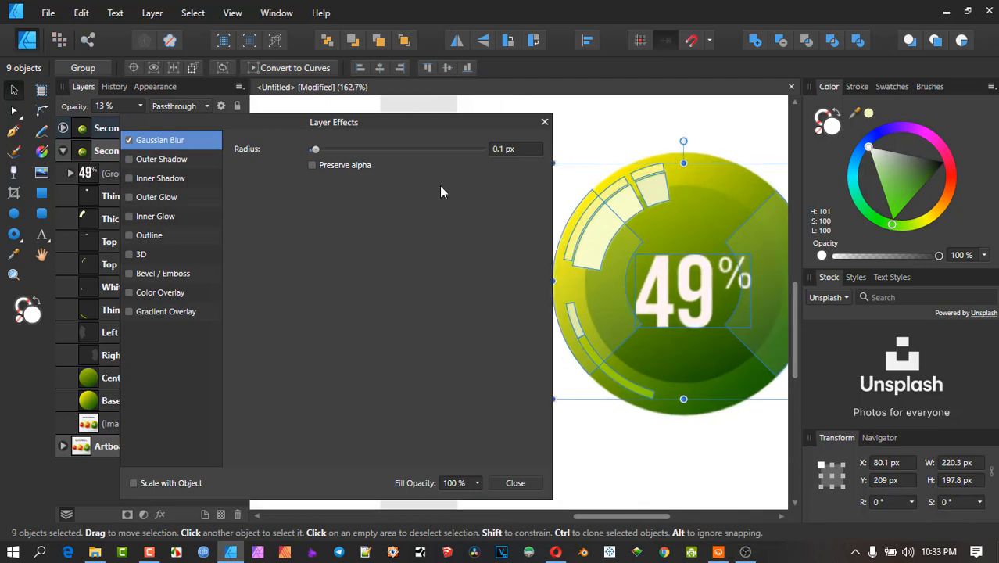
{"action": "left_click", "coordinate": [129, 141]}
{"action": "left_click", "coordinate": [536, 149]}
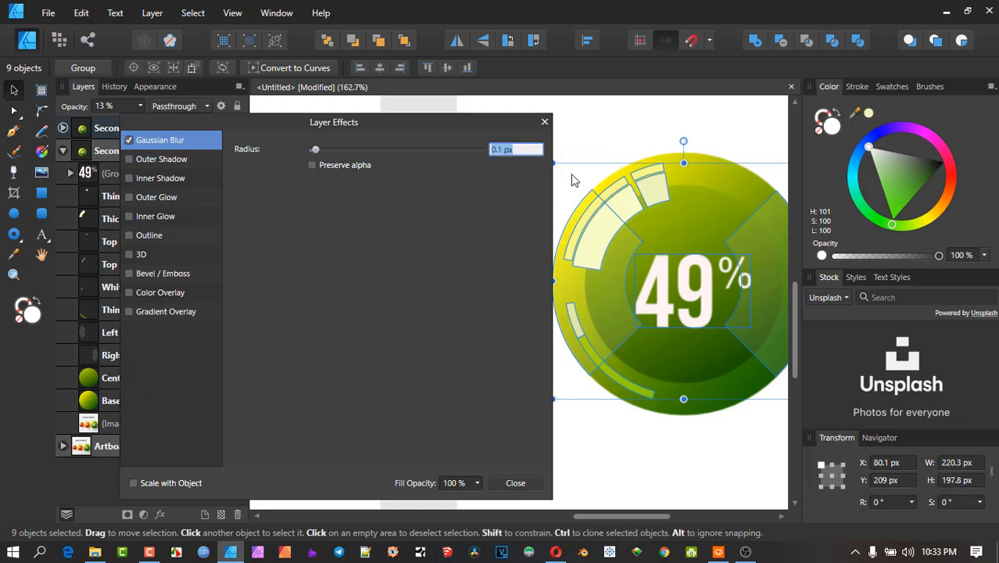
{"action": "key", "text": "BackSpace"}
{"action": "type", "text": "25"}
{"action": "key", "text": "Return"}
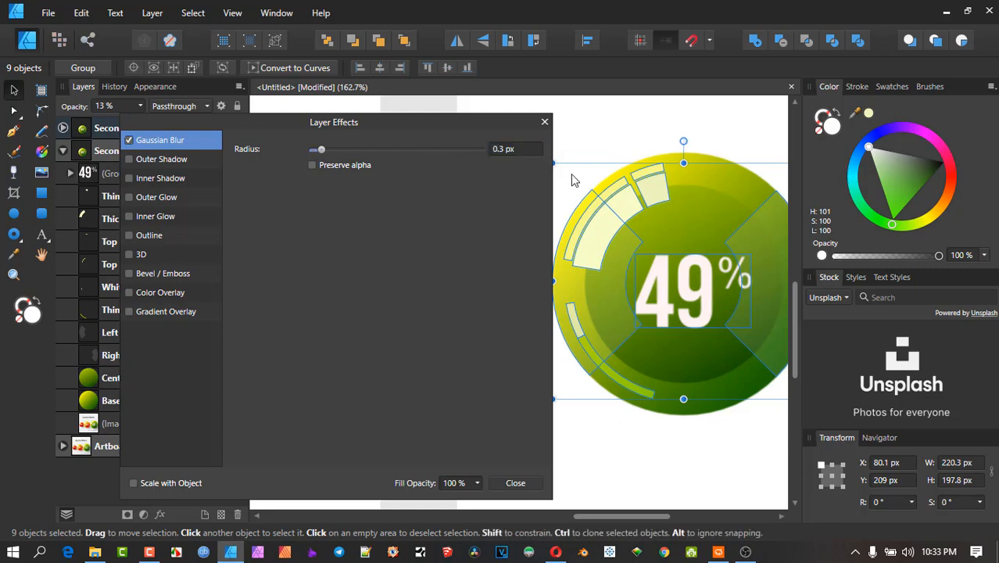
{"action": "left_click", "coordinate": [607, 134]}
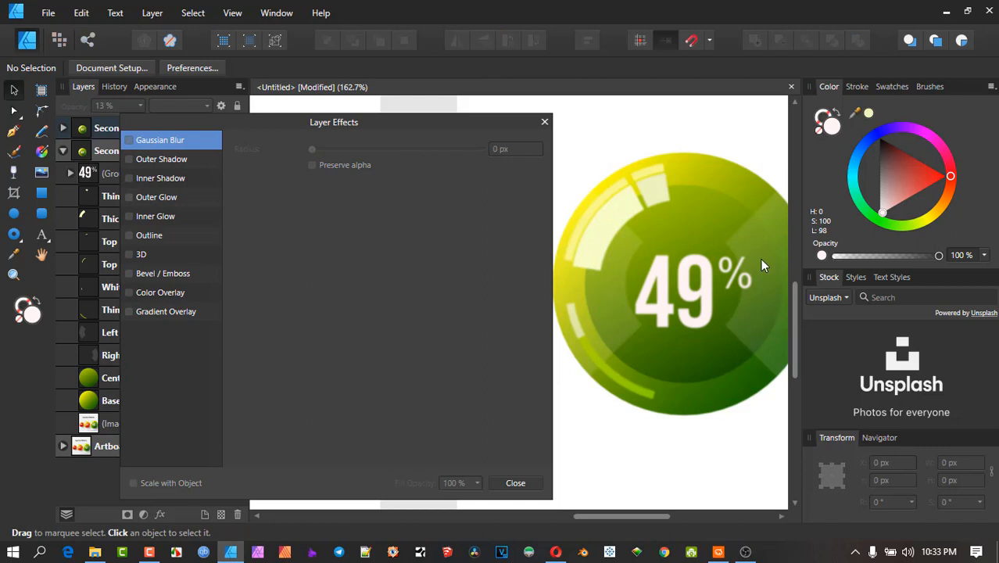
{"action": "scroll", "coordinate": [651, 207], "scroll_direction": "up", "scroll_amount": 1}
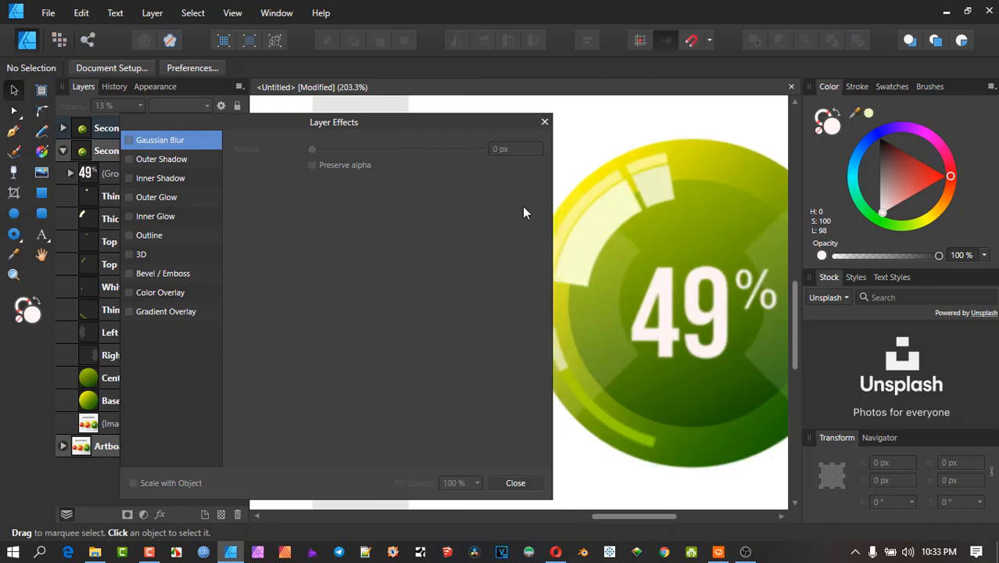
Set the Gaussian Blur radius of the rightmost button's unlocked objects to 0.1 px and close the layer effects
{"action": "scroll", "coordinate": [679, 200], "scroll_direction": "down", "scroll_amount": 5}
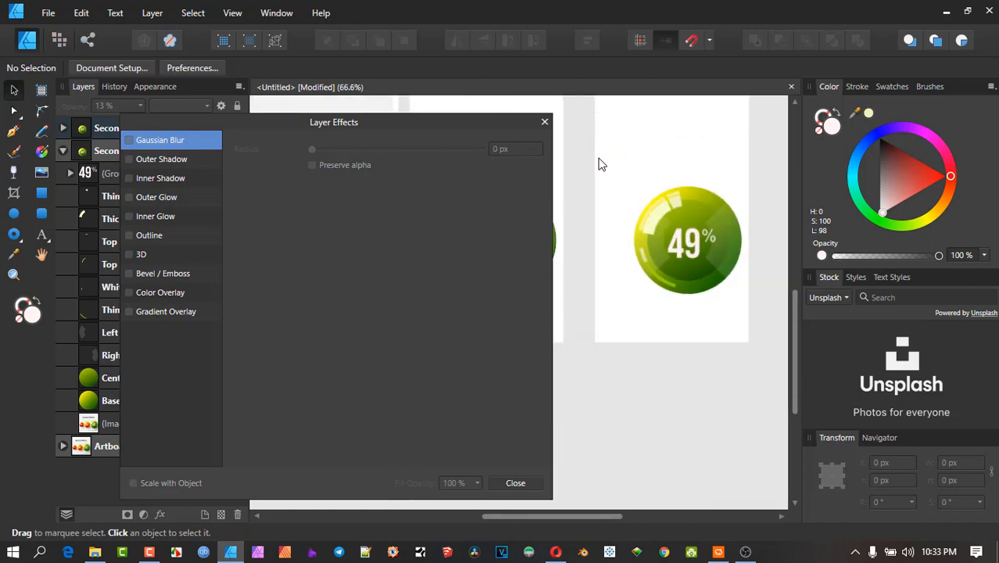
{"action": "left_click_drag", "start_coordinate": [598, 163], "coordinate": [769, 344]}
{"action": "left_click", "coordinate": [505, 149]}
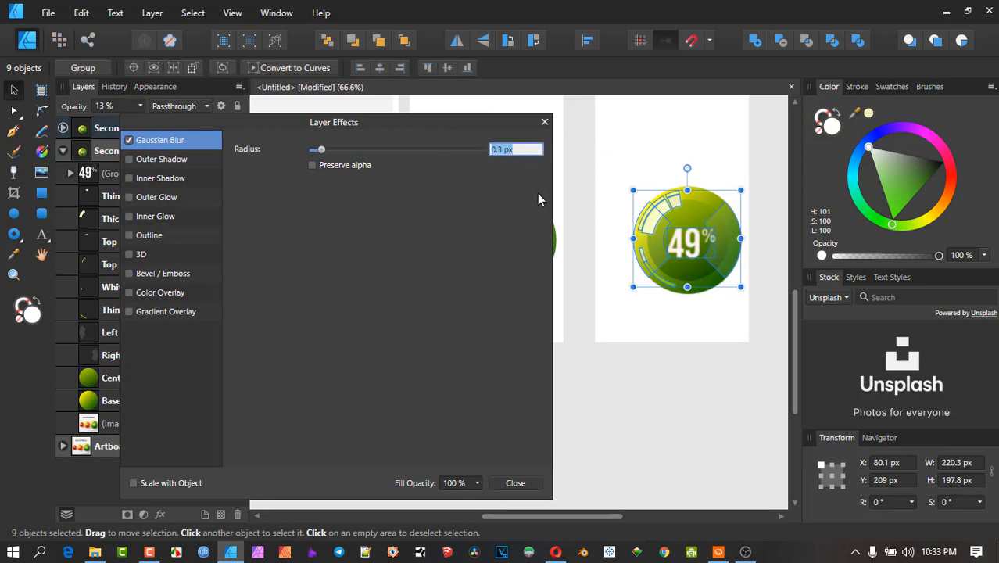
{"action": "type", "text": "0.1"}
{"action": "key", "text": "Return"}
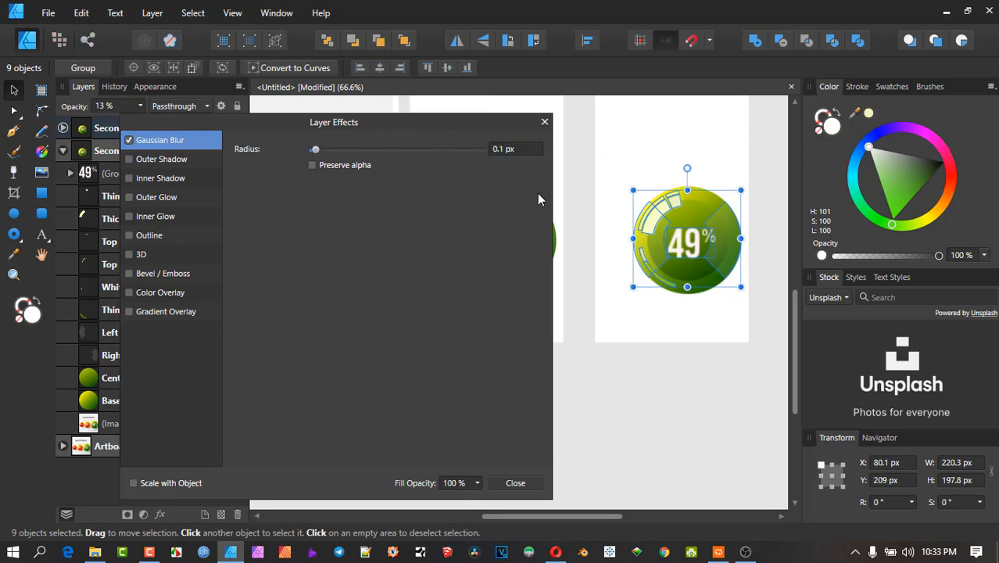
{"action": "left_click", "coordinate": [623, 153]}
{"action": "scroll", "coordinate": [673, 236], "scroll_direction": "up", "scroll_amount": 5}
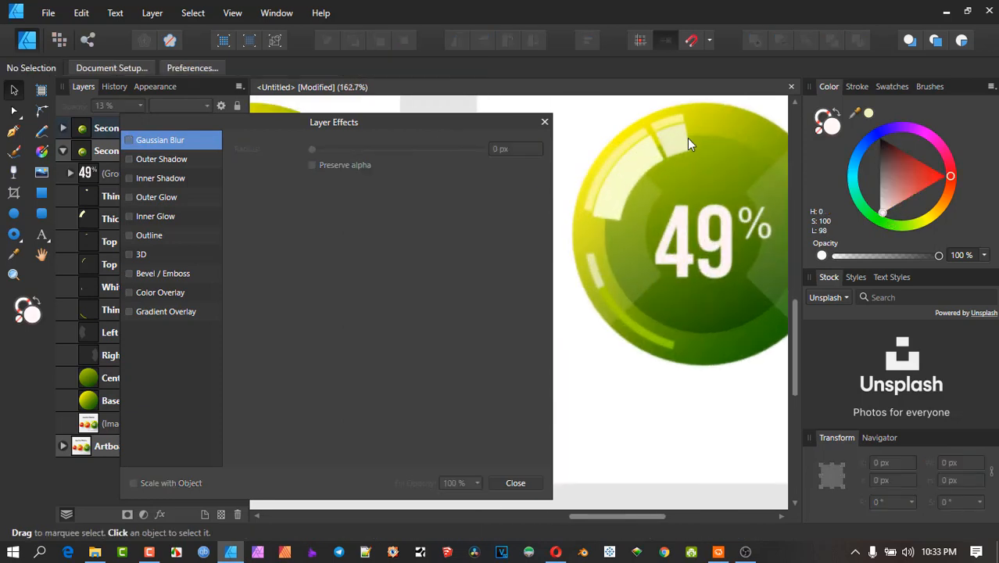
{"action": "scroll", "coordinate": [664, 264], "scroll_direction": "up", "scroll_amount": 2}
{"action": "scroll", "coordinate": [675, 241], "scroll_direction": "up", "scroll_amount": 2}
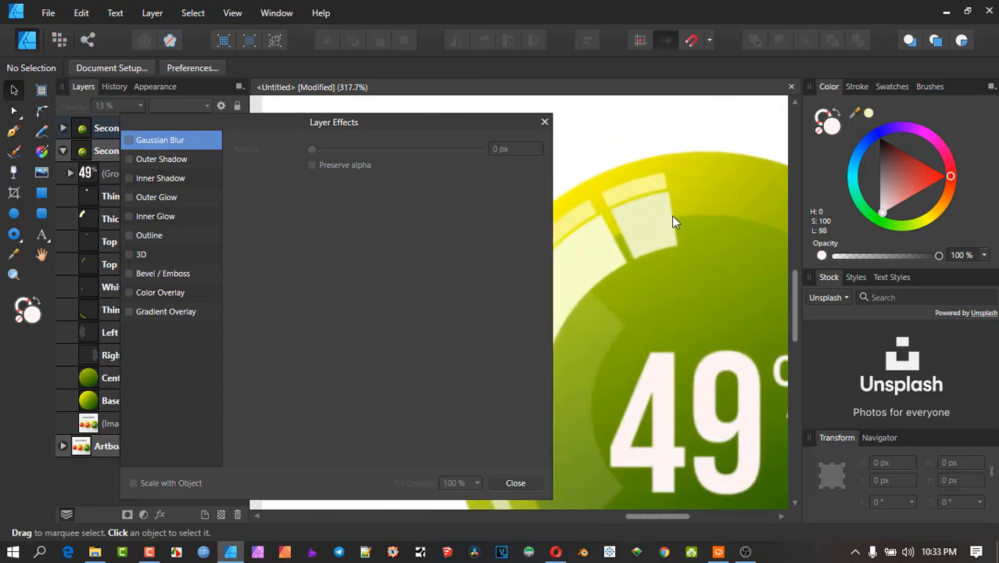
{"action": "left_click", "coordinate": [545, 122]}
Add a linear transparency gradient to the Thicker Top Left Big donut, running from its outer edge diagonally outward to the upper left
{"action": "scroll", "coordinate": [684, 213], "scroll_direction": "down", "scroll_amount": 5}
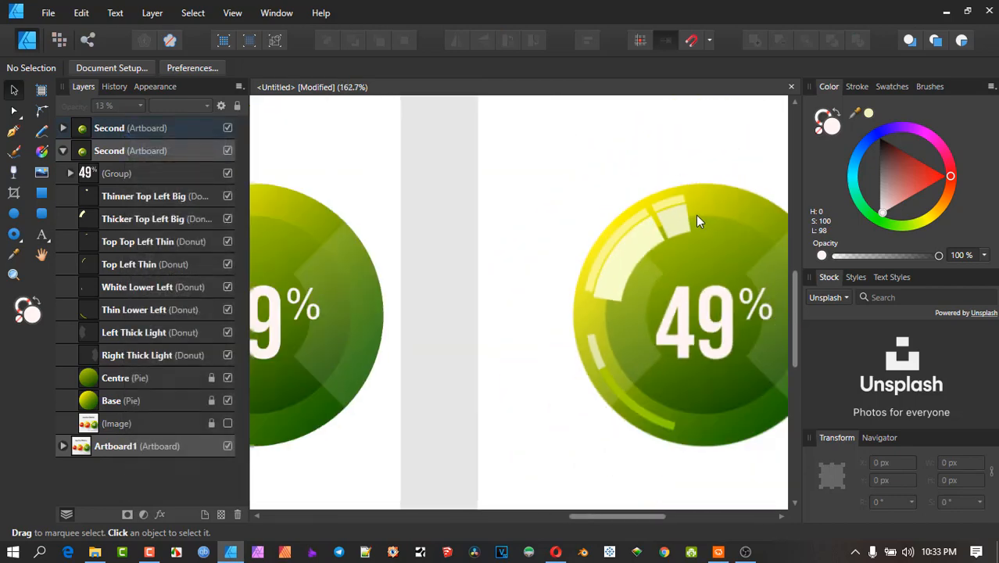
{"action": "scroll", "coordinate": [670, 200], "scroll_direction": "down", "scroll_amount": 2}
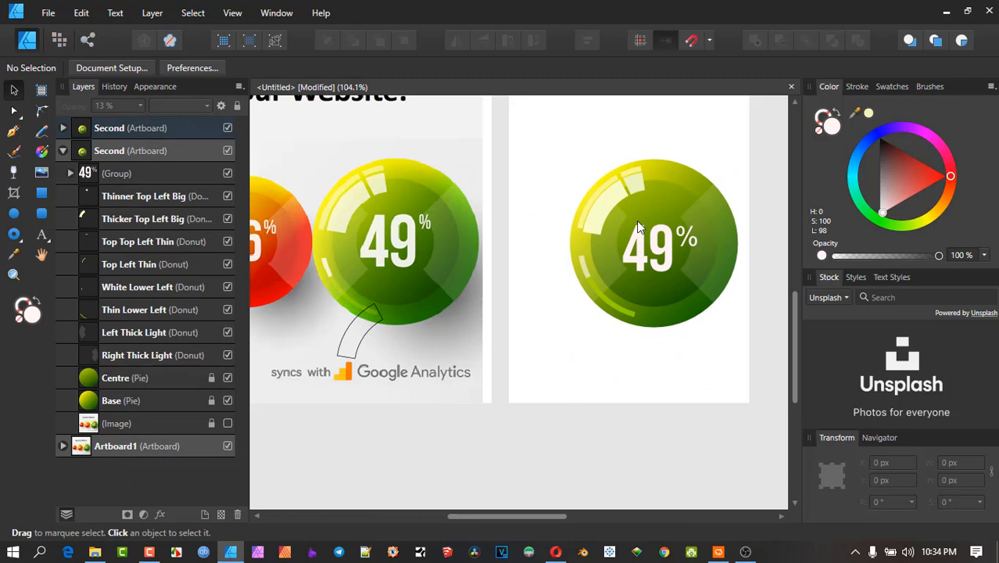
{"action": "scroll", "coordinate": [625, 232], "scroll_direction": "right", "scroll_amount": 2}
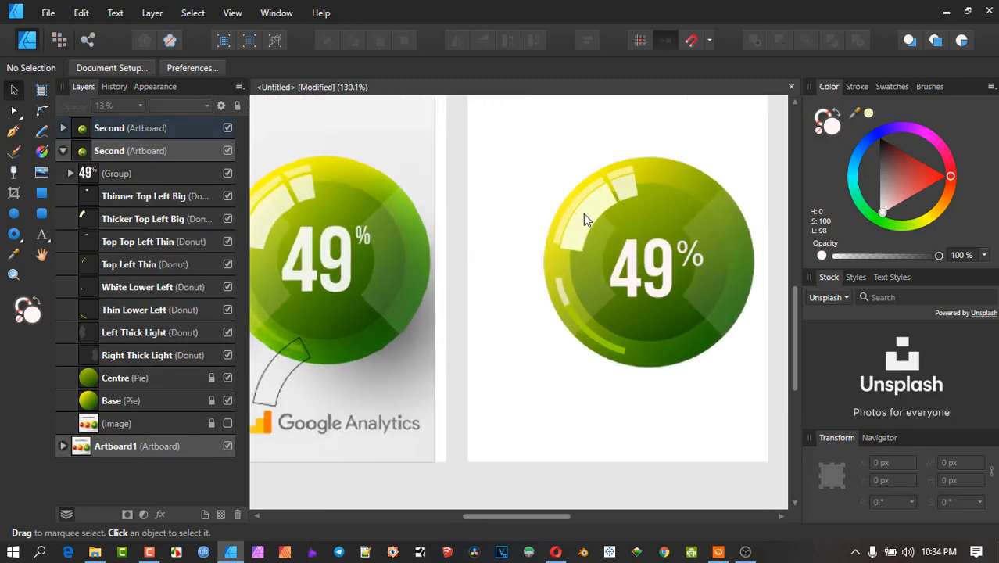
{"action": "scroll", "coordinate": [594, 211], "scroll_direction": "up", "scroll_amount": 3}
{"action": "left_click", "coordinate": [605, 207]}
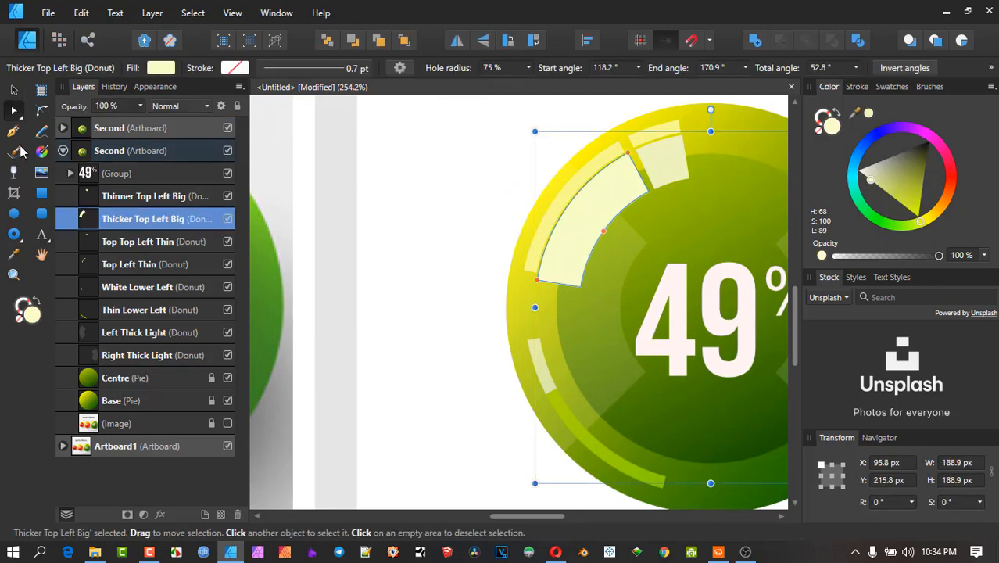
{"action": "left_click", "coordinate": [13, 172]}
{"action": "left_click_drag", "start_coordinate": [586, 194], "coordinate": [554, 158]}
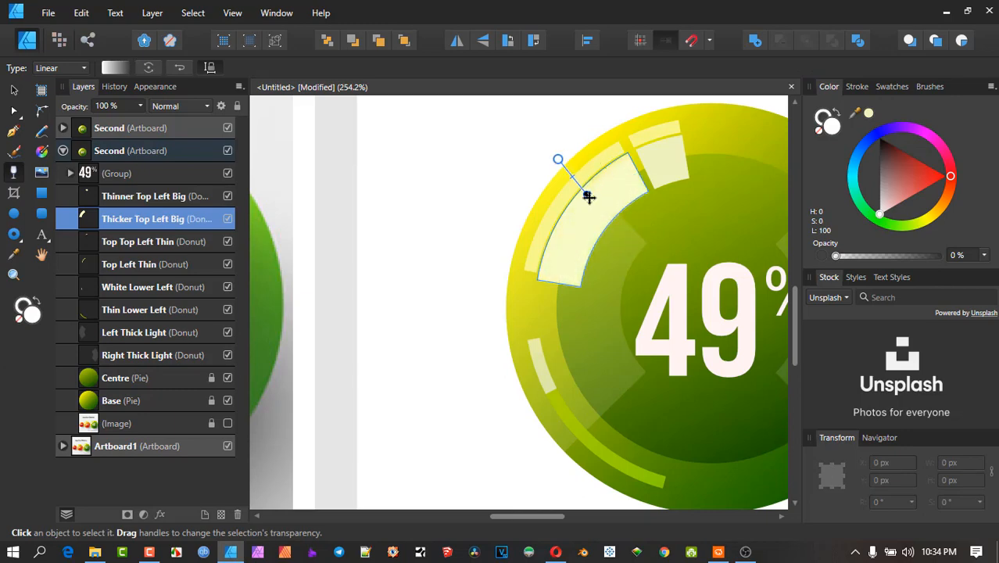
Refit the Thicker Top Left Big donut's transparency gradient to run from its outer edge to its inner edge, shift the midpoint outward, and deselect
{"action": "left_click_drag", "start_coordinate": [587, 195], "coordinate": [616, 217]}
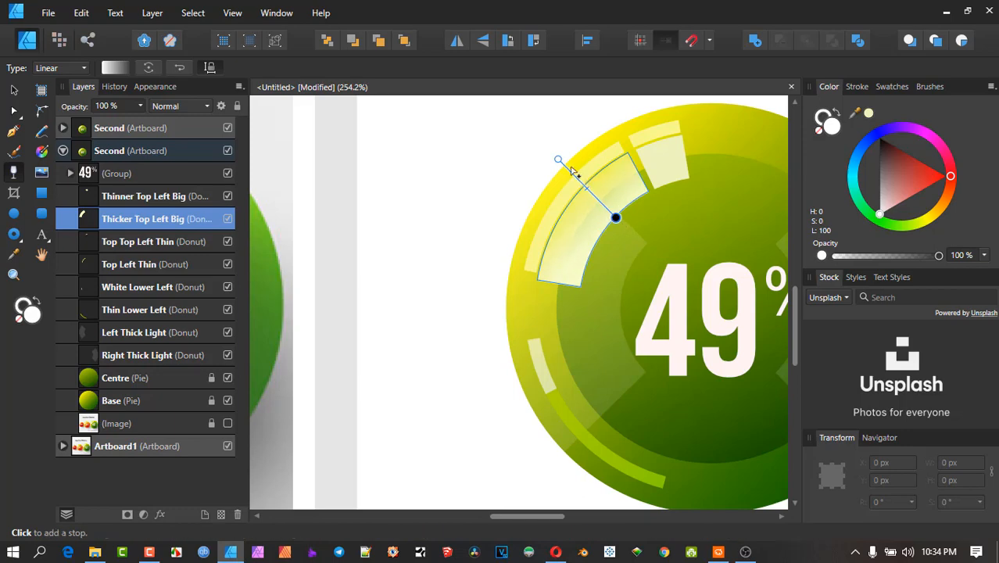
{"action": "left_click_drag", "start_coordinate": [559, 165], "coordinate": [575, 184]}
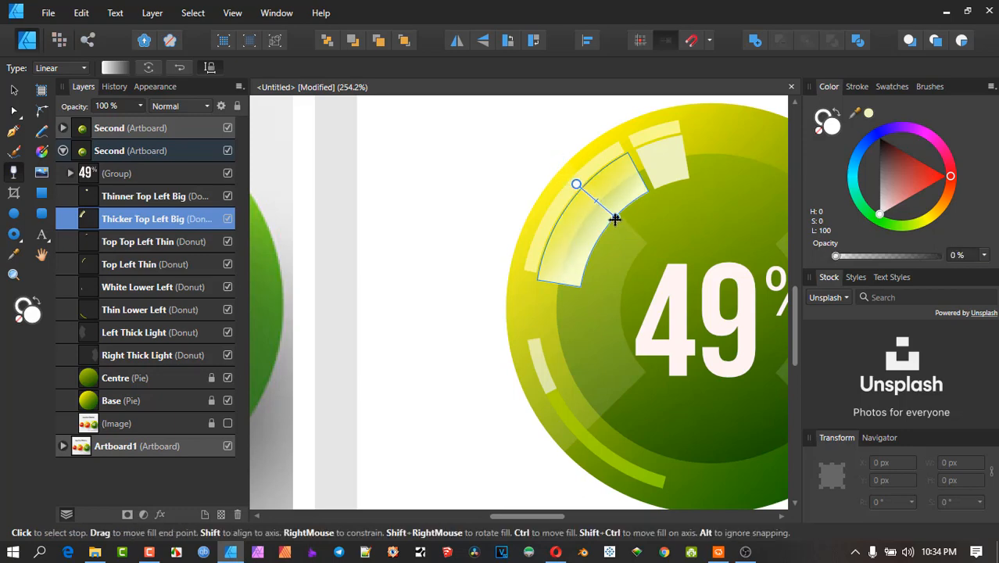
{"action": "left_click_drag", "start_coordinate": [615, 218], "coordinate": [590, 194]}
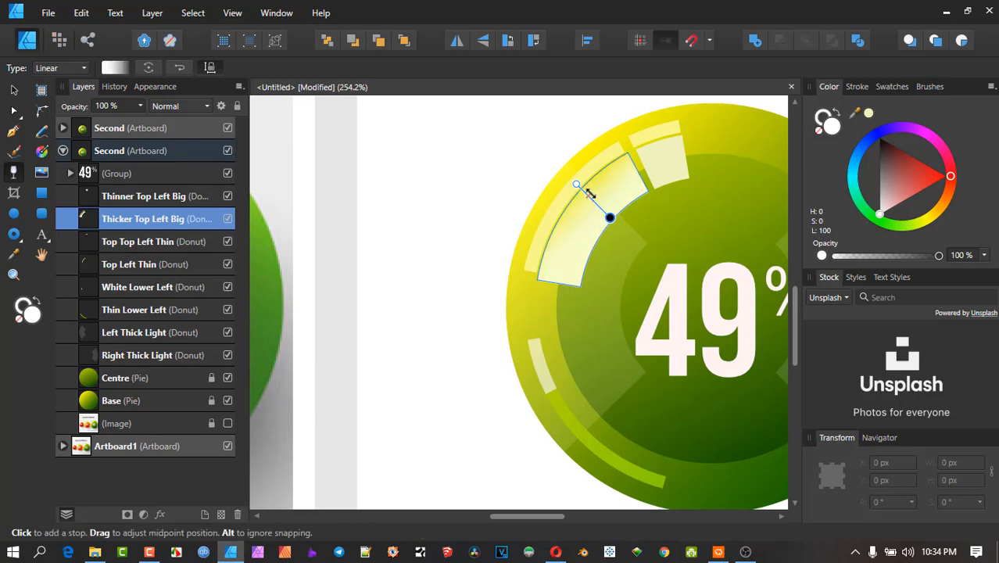
{"action": "left_click", "coordinate": [510, 161]}
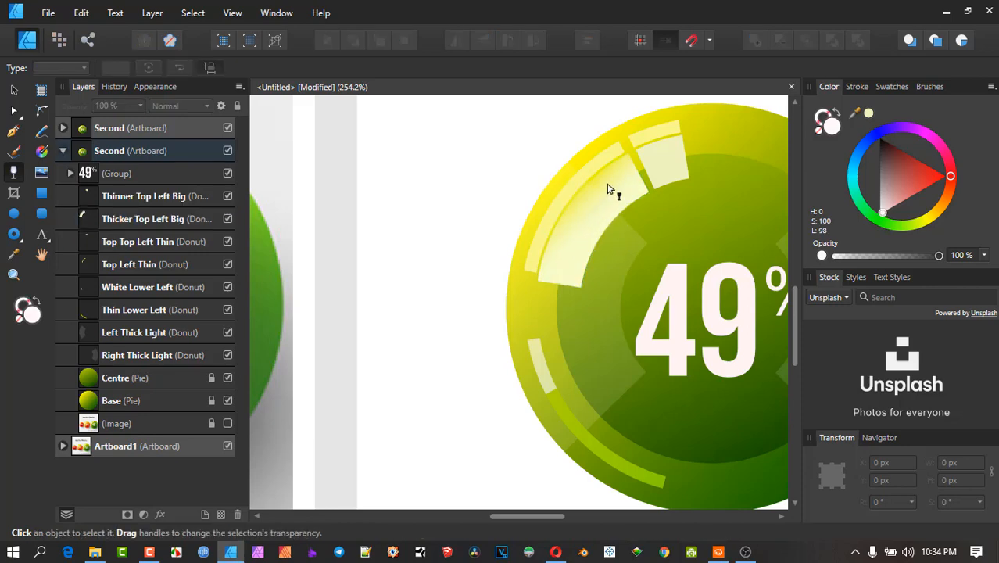
Compare the refined rightmost 49% button with the first recreated version and the reference image at different magnifications
{"action": "scroll", "coordinate": [614, 209], "scroll_direction": "down", "scroll_amount": 4}
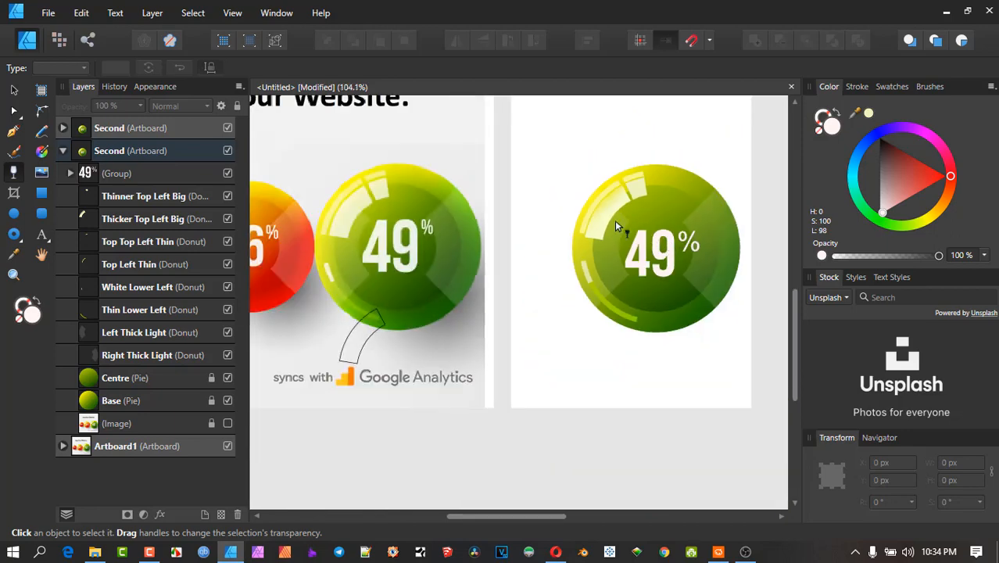
{"action": "scroll", "coordinate": [614, 220], "scroll_direction": "down", "scroll_amount": 3}
{"action": "scroll", "coordinate": [592, 207], "scroll_direction": "up", "scroll_amount": 1}
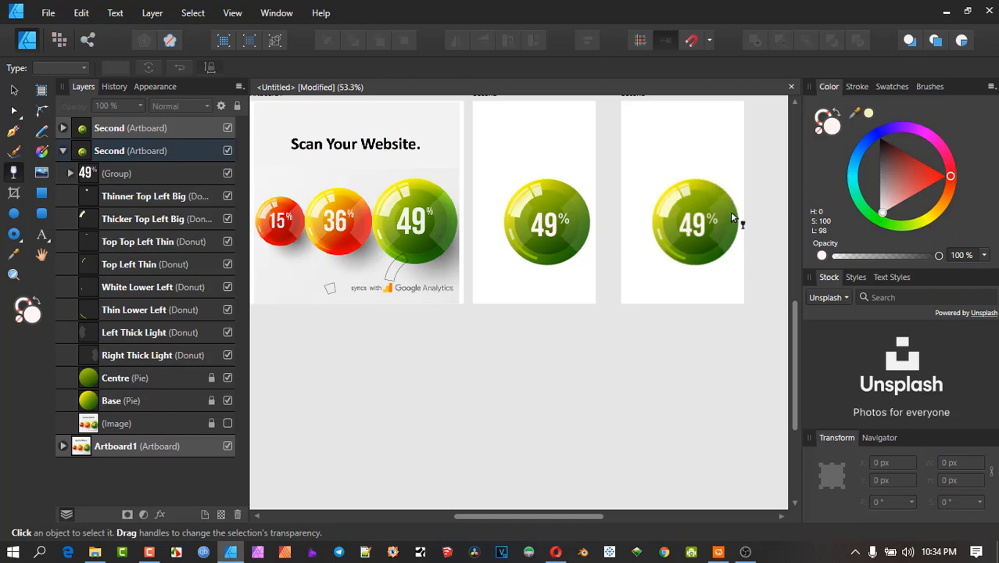
{"action": "scroll", "coordinate": [726, 219], "scroll_direction": "up", "scroll_amount": 2}
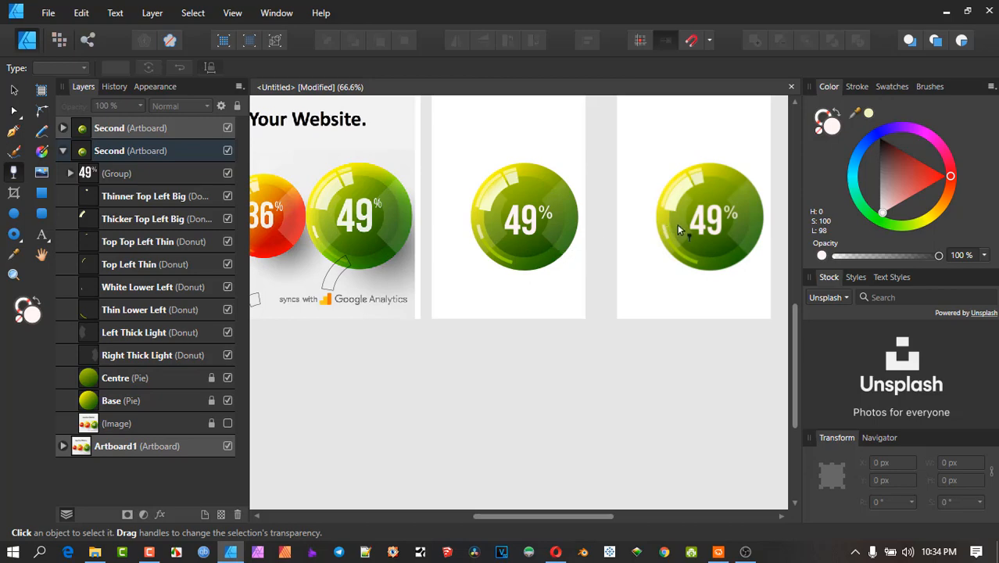
{"action": "scroll", "coordinate": [677, 224], "scroll_direction": "down", "scroll_amount": 2}
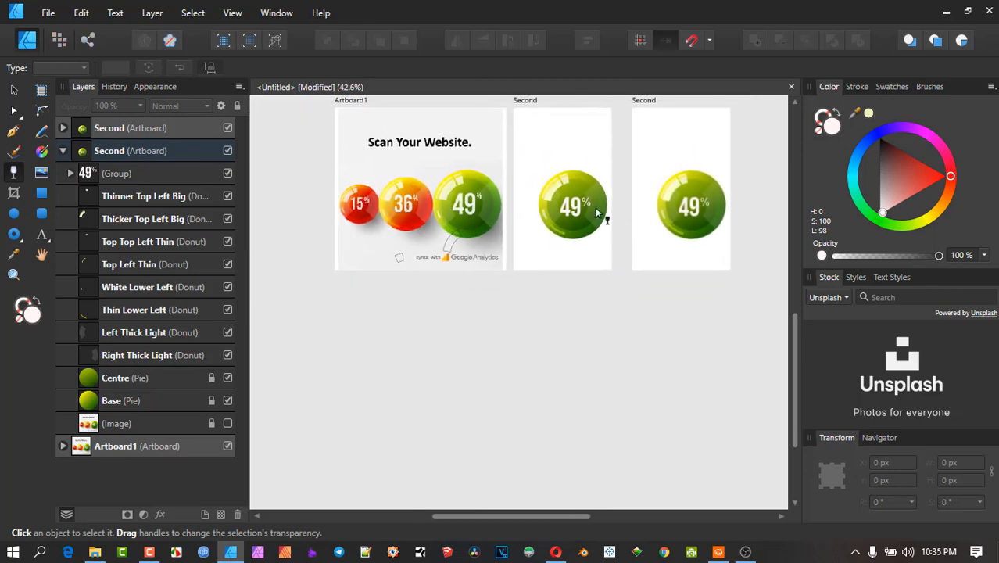
{"action": "scroll", "coordinate": [415, 210], "scroll_direction": "up", "scroll_amount": 1}
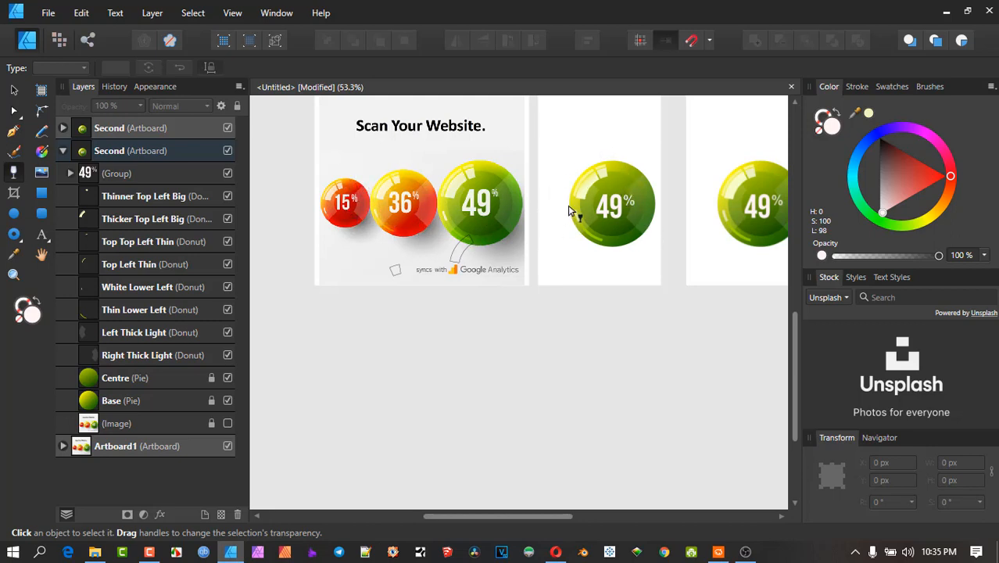
{"action": "scroll", "coordinate": [549, 218], "scroll_direction": "right", "scroll_amount": 2}
{"action": "key", "text": "v"}
{"action": "scroll", "coordinate": [638, 301], "scroll_direction": "up", "scroll_amount": 2}
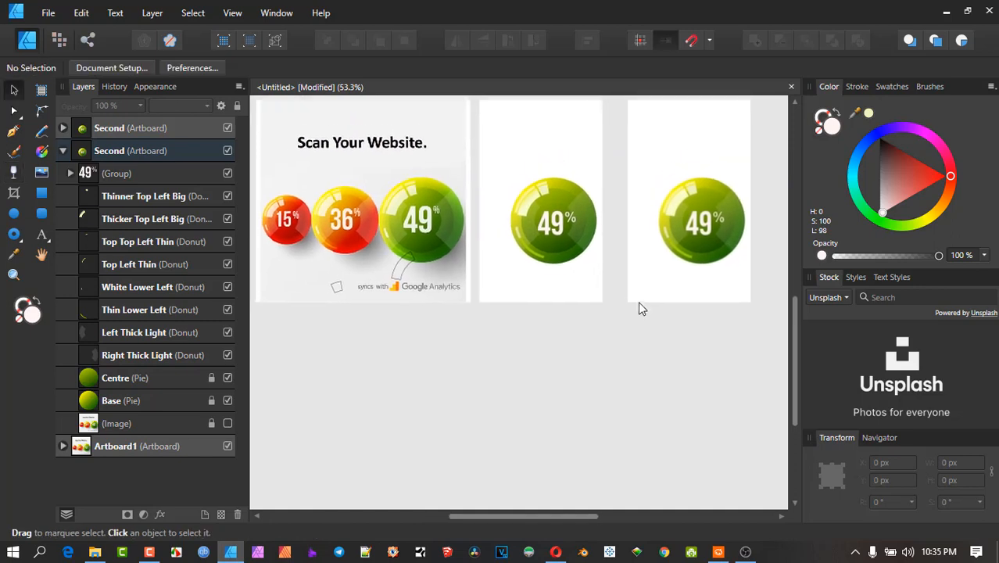